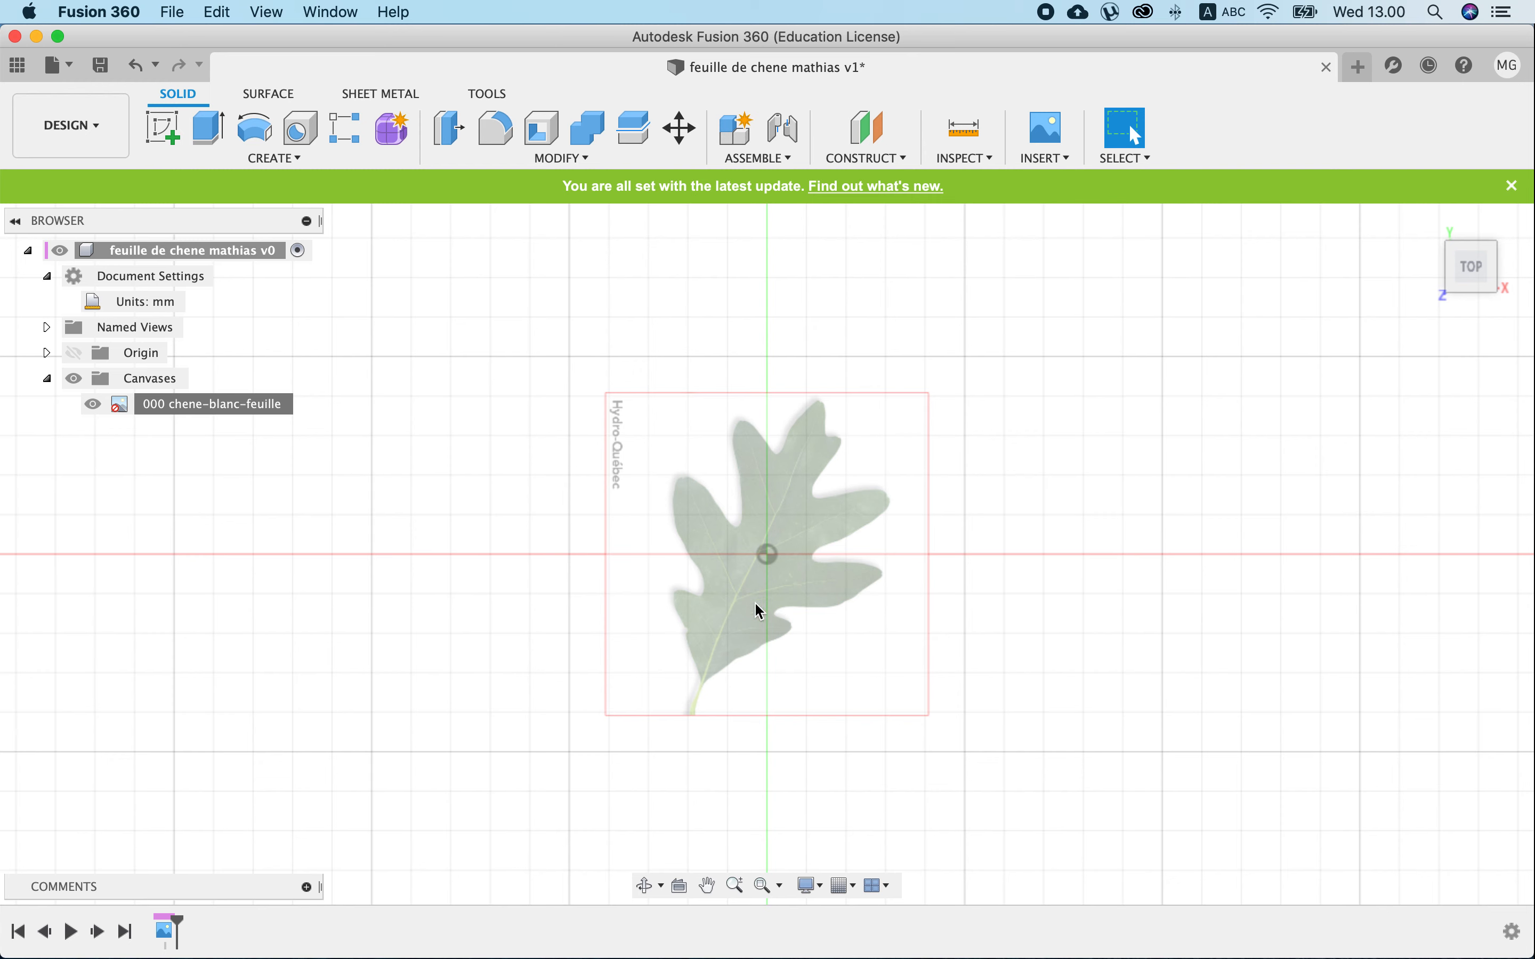
Start a new sketch on the horizontal XY plane of the oak leaf canvas.
{"action": "left_click", "coordinate": [48, 379]}
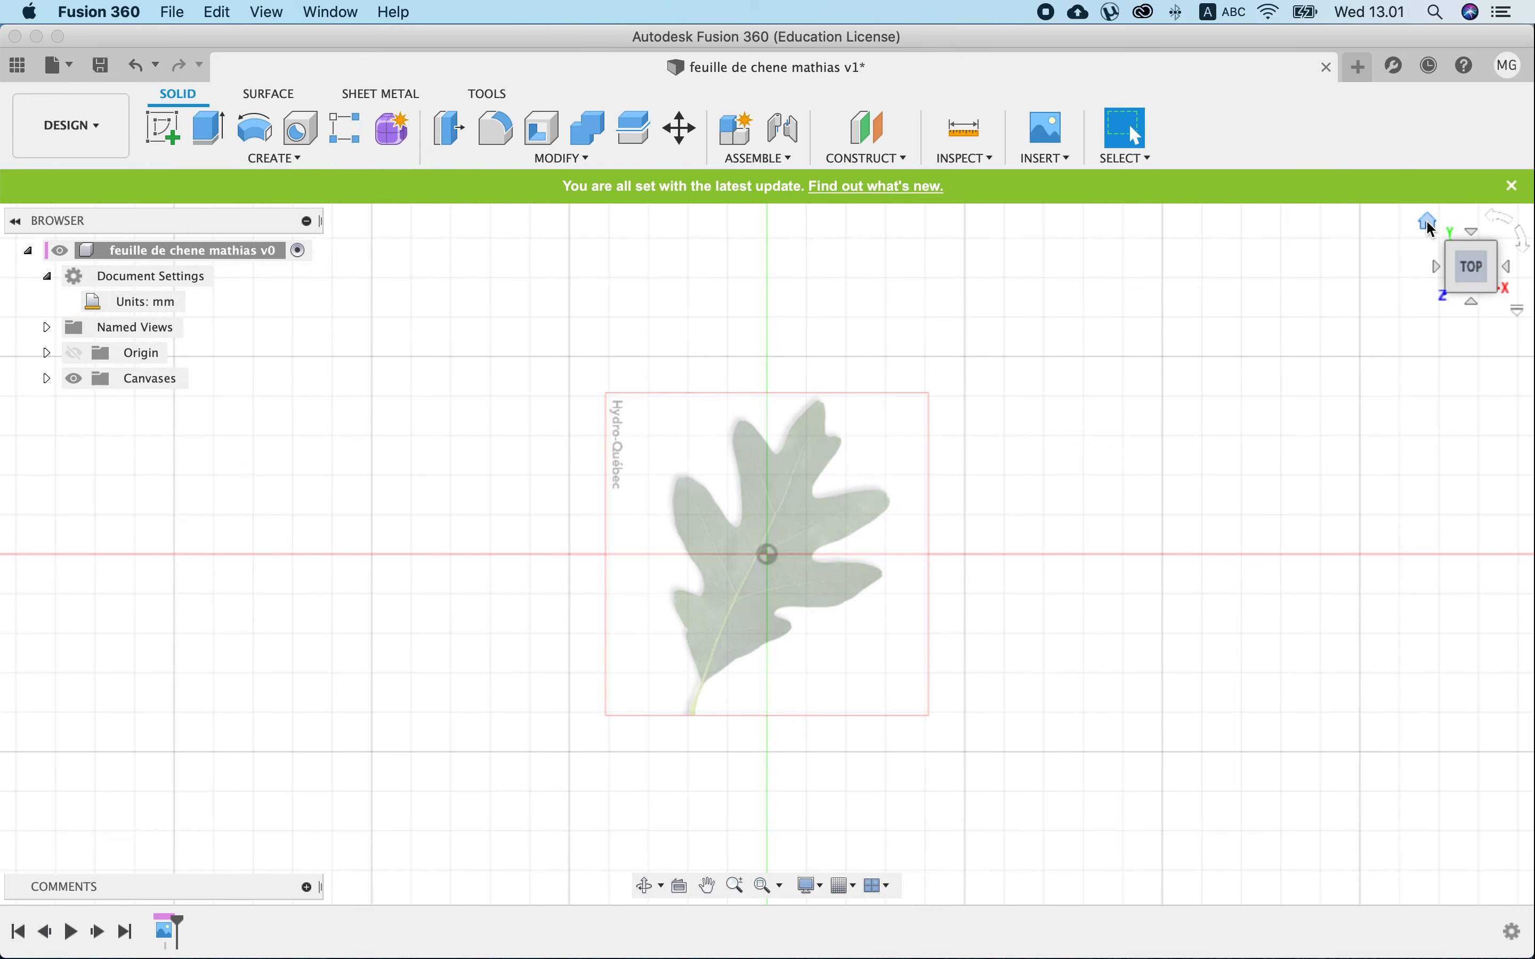
{"action": "left_click", "coordinate": [1431, 223]}
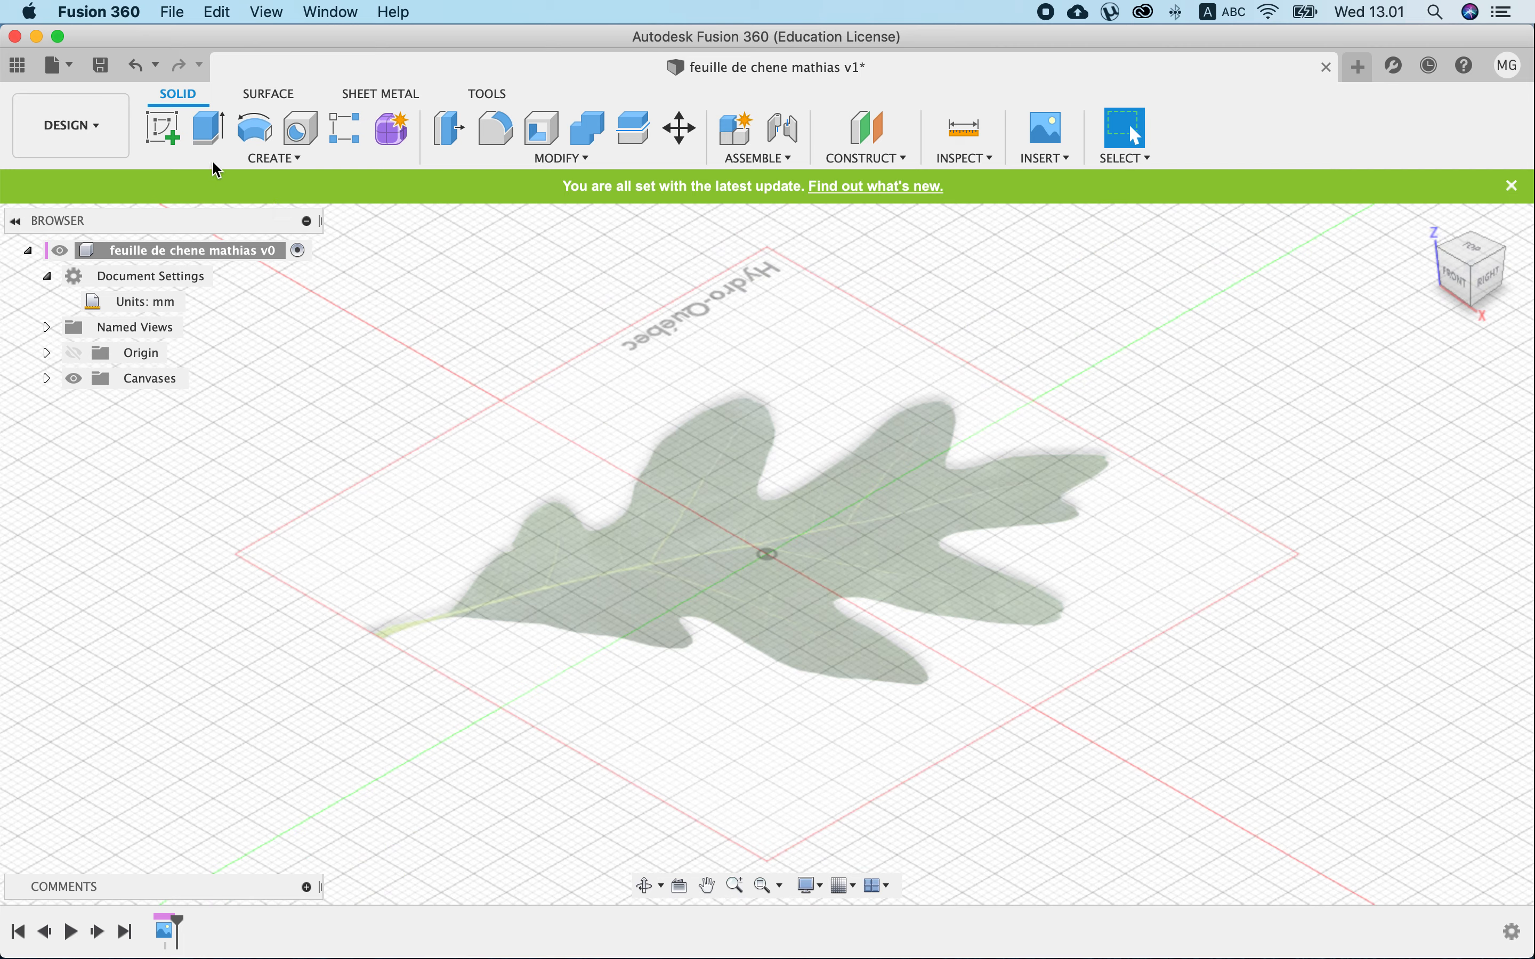
{"action": "left_click", "coordinate": [164, 131]}
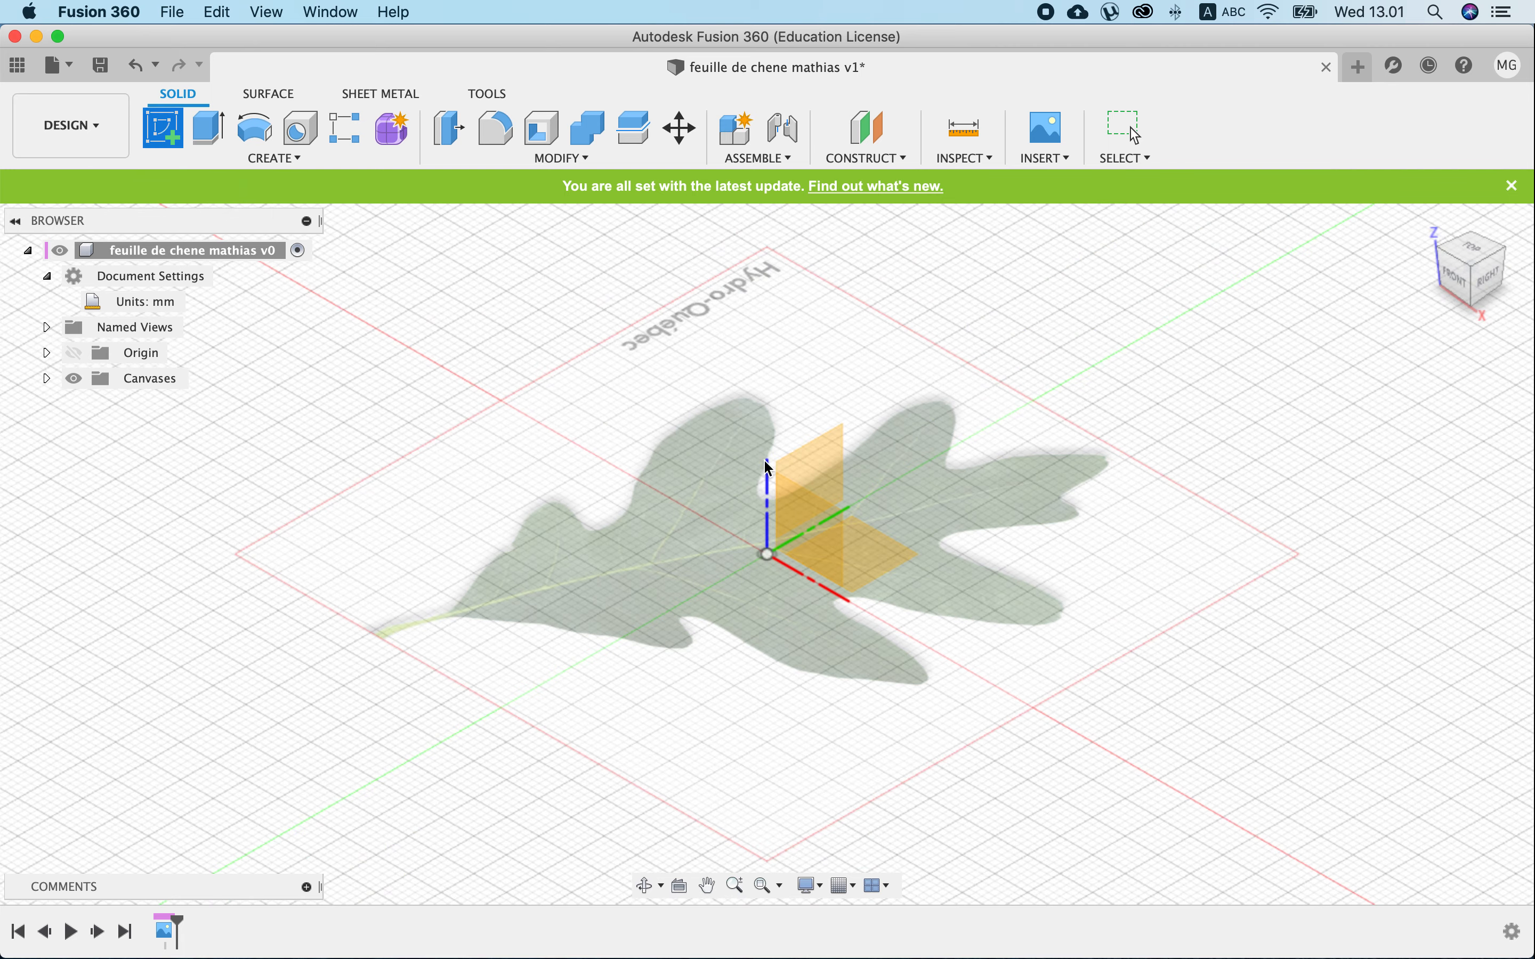
{"action": "left_click", "coordinate": [890, 566]}
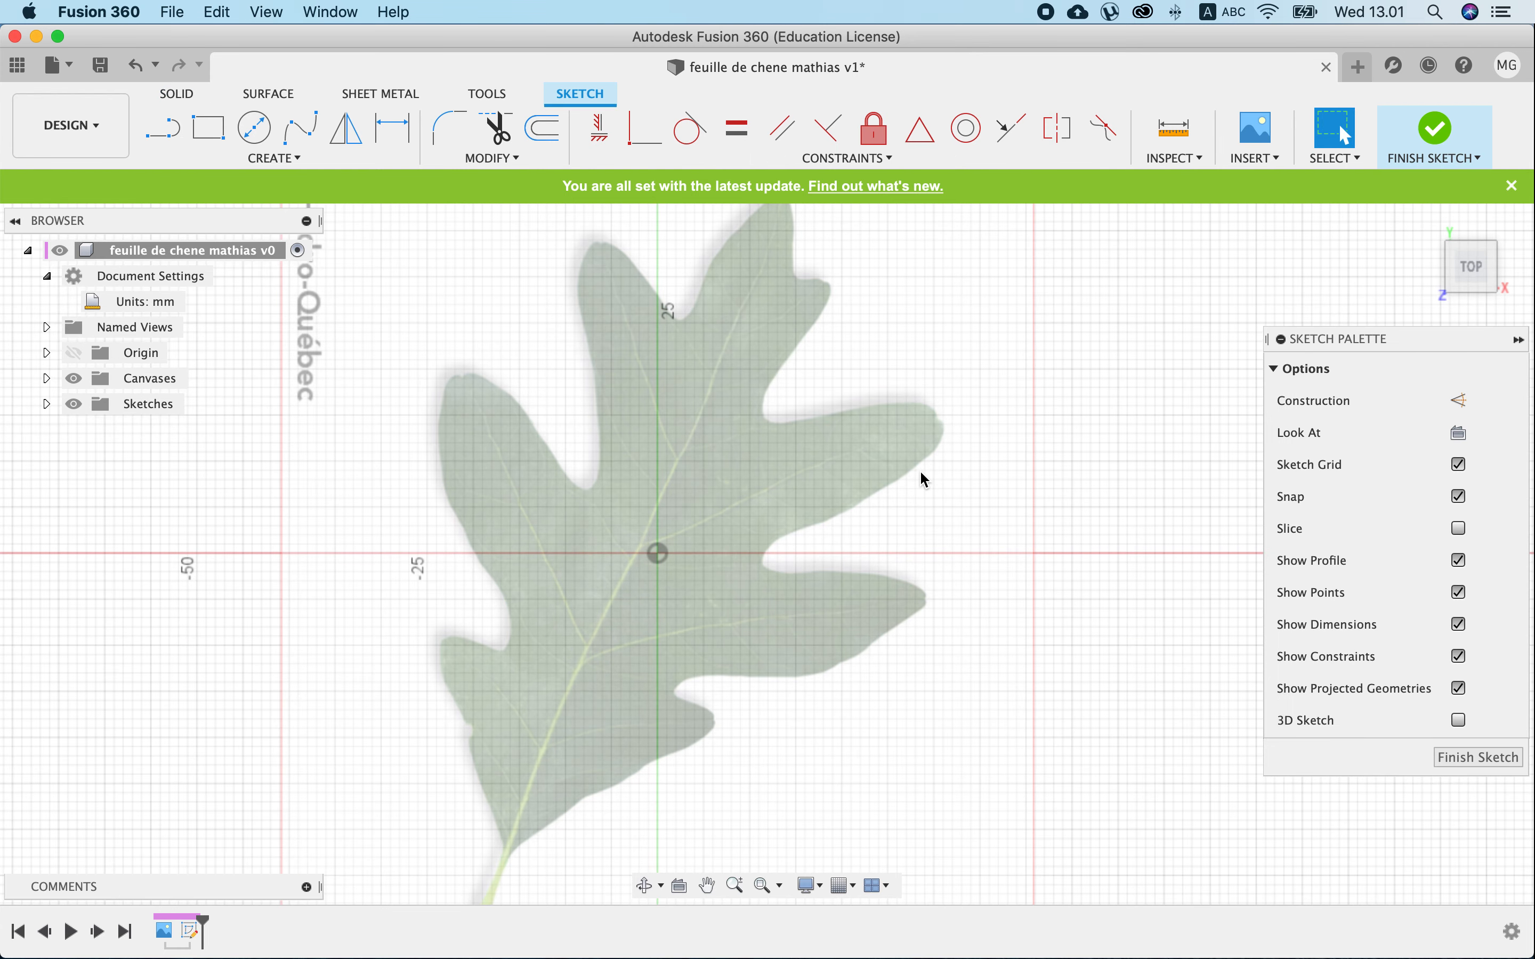
Start a fit point spline at the base of the leaf's stem and trace the stem's right edge up to the blade.
{"action": "scroll", "coordinate": [924, 480], "scroll_direction": "down", "scroll_amount": 5}
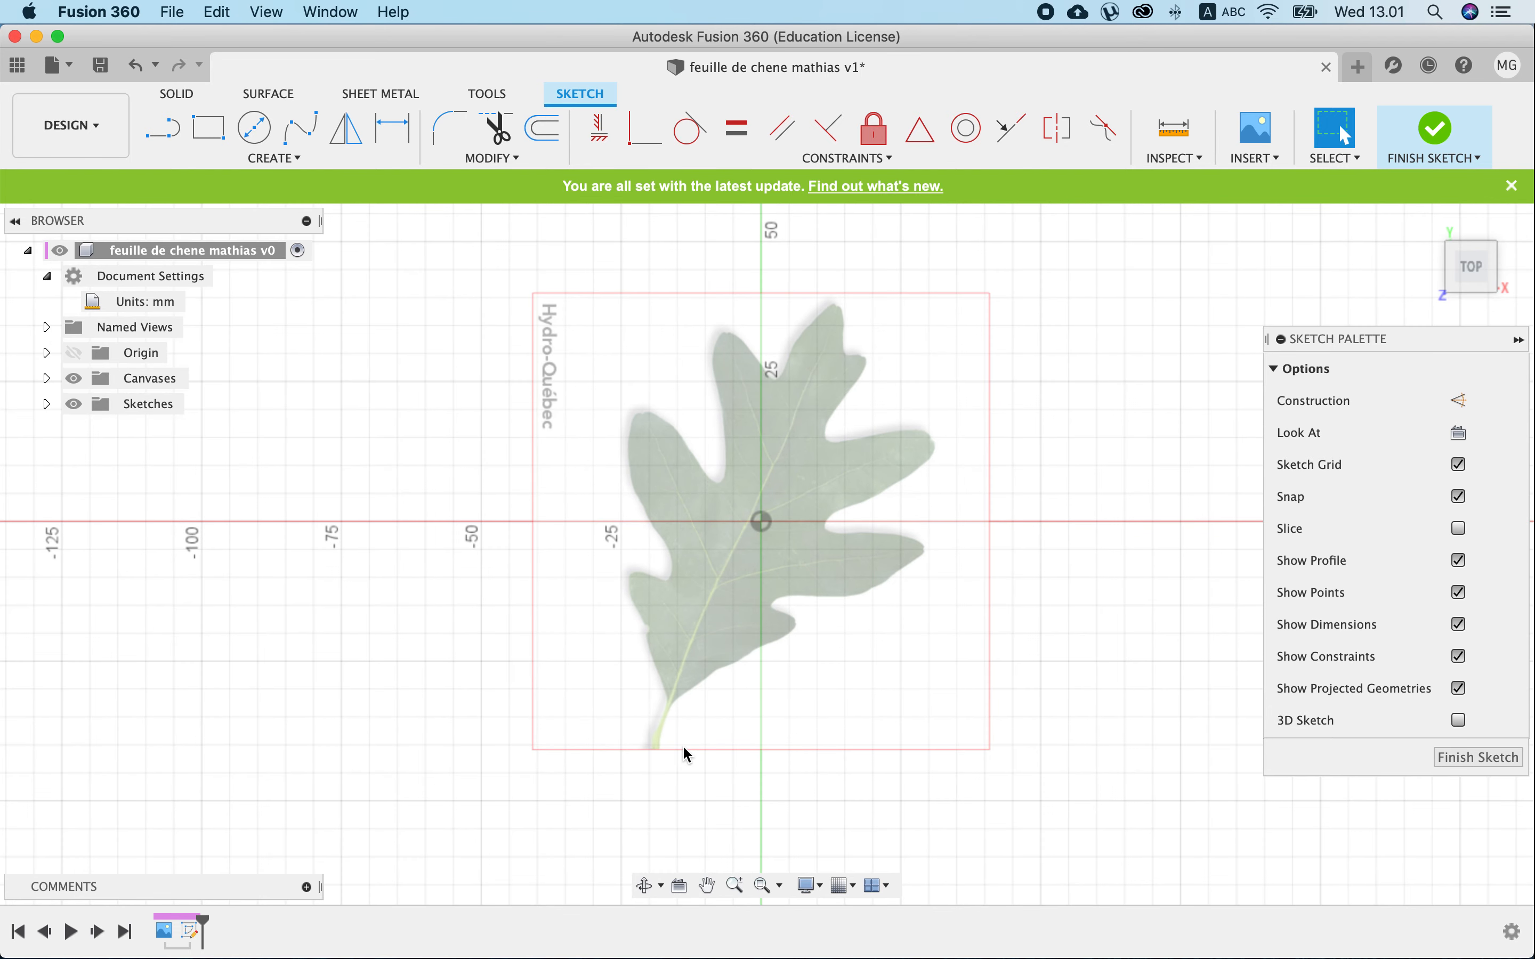
{"action": "scroll", "coordinate": [687, 753], "scroll_direction": "up", "scroll_amount": 8}
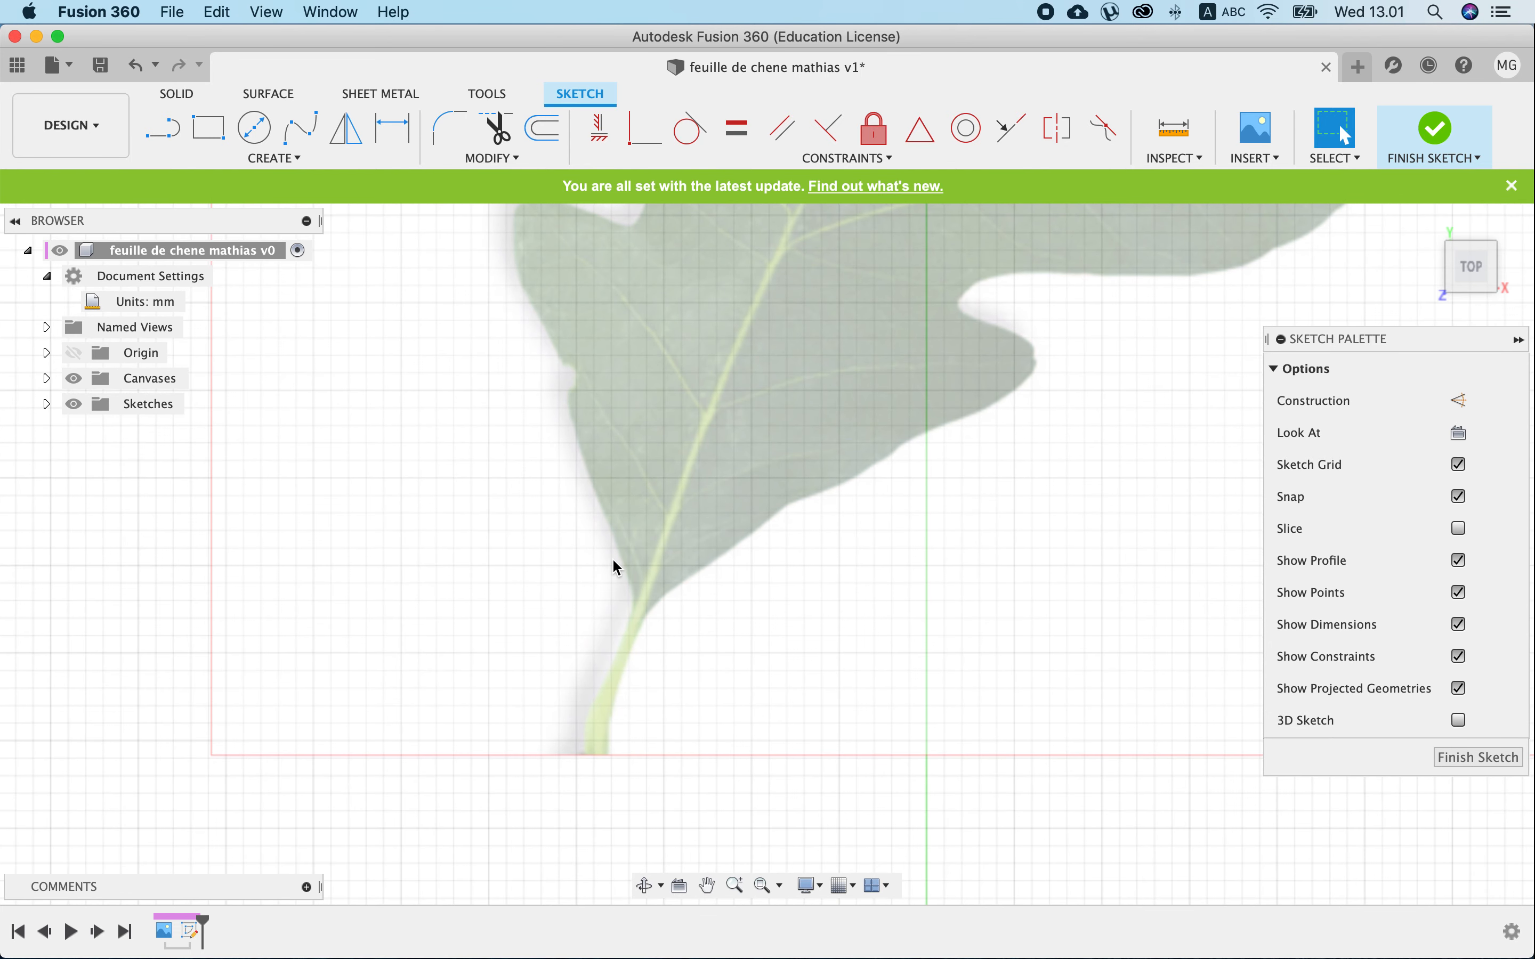
{"action": "left_click", "coordinate": [300, 130]}
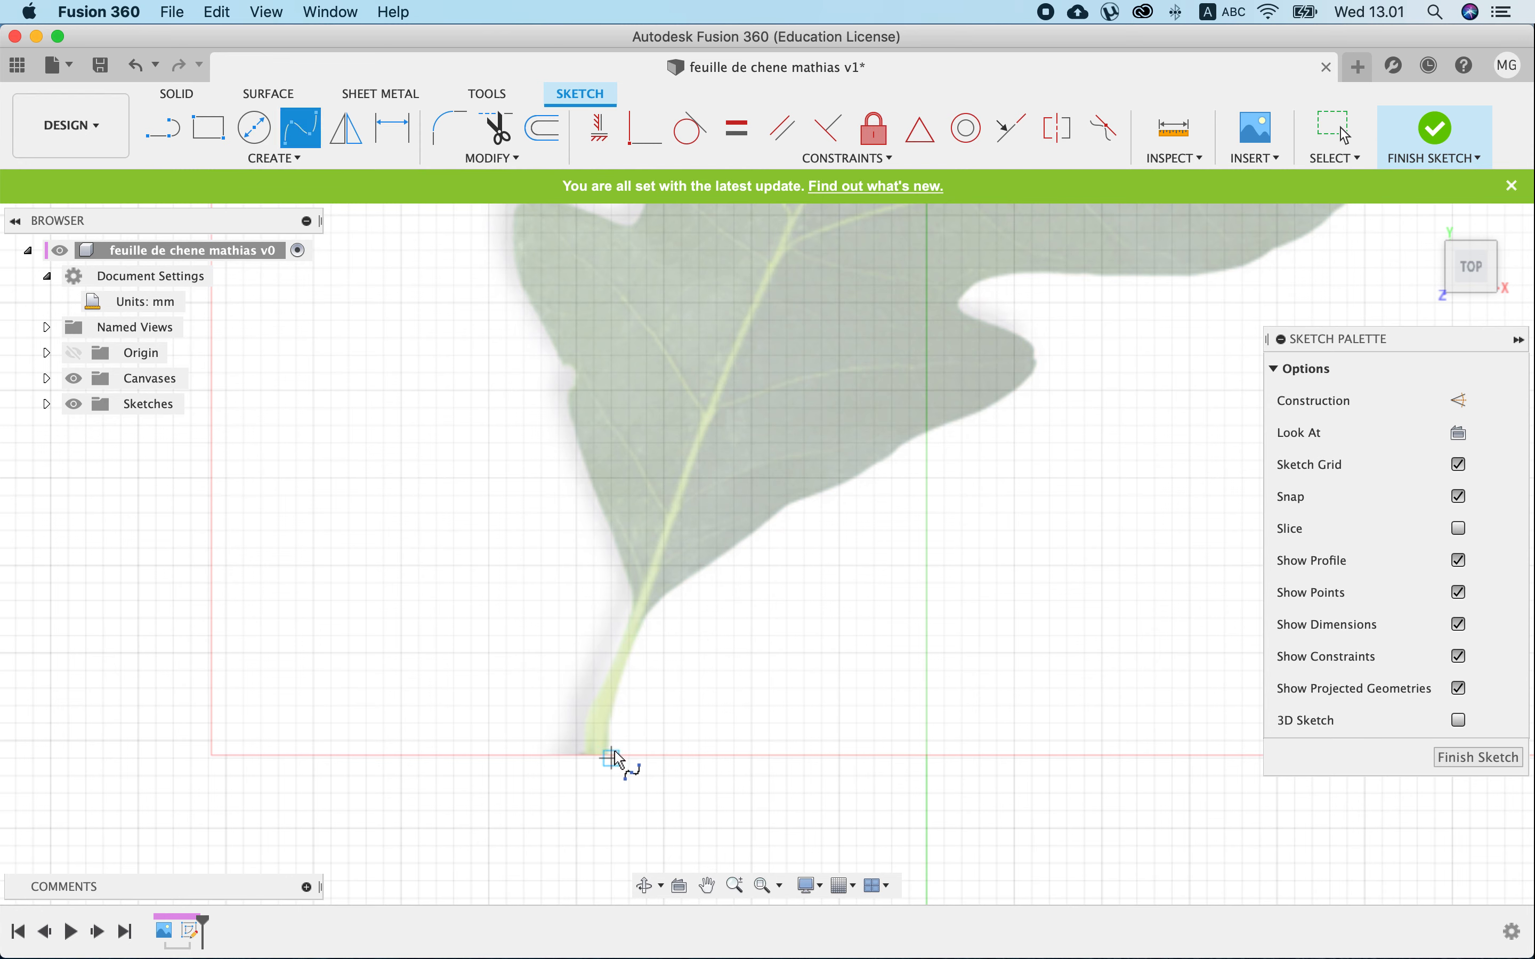
{"action": "left_click", "coordinate": [612, 758]}
{"action": "left_click", "coordinate": [612, 705]}
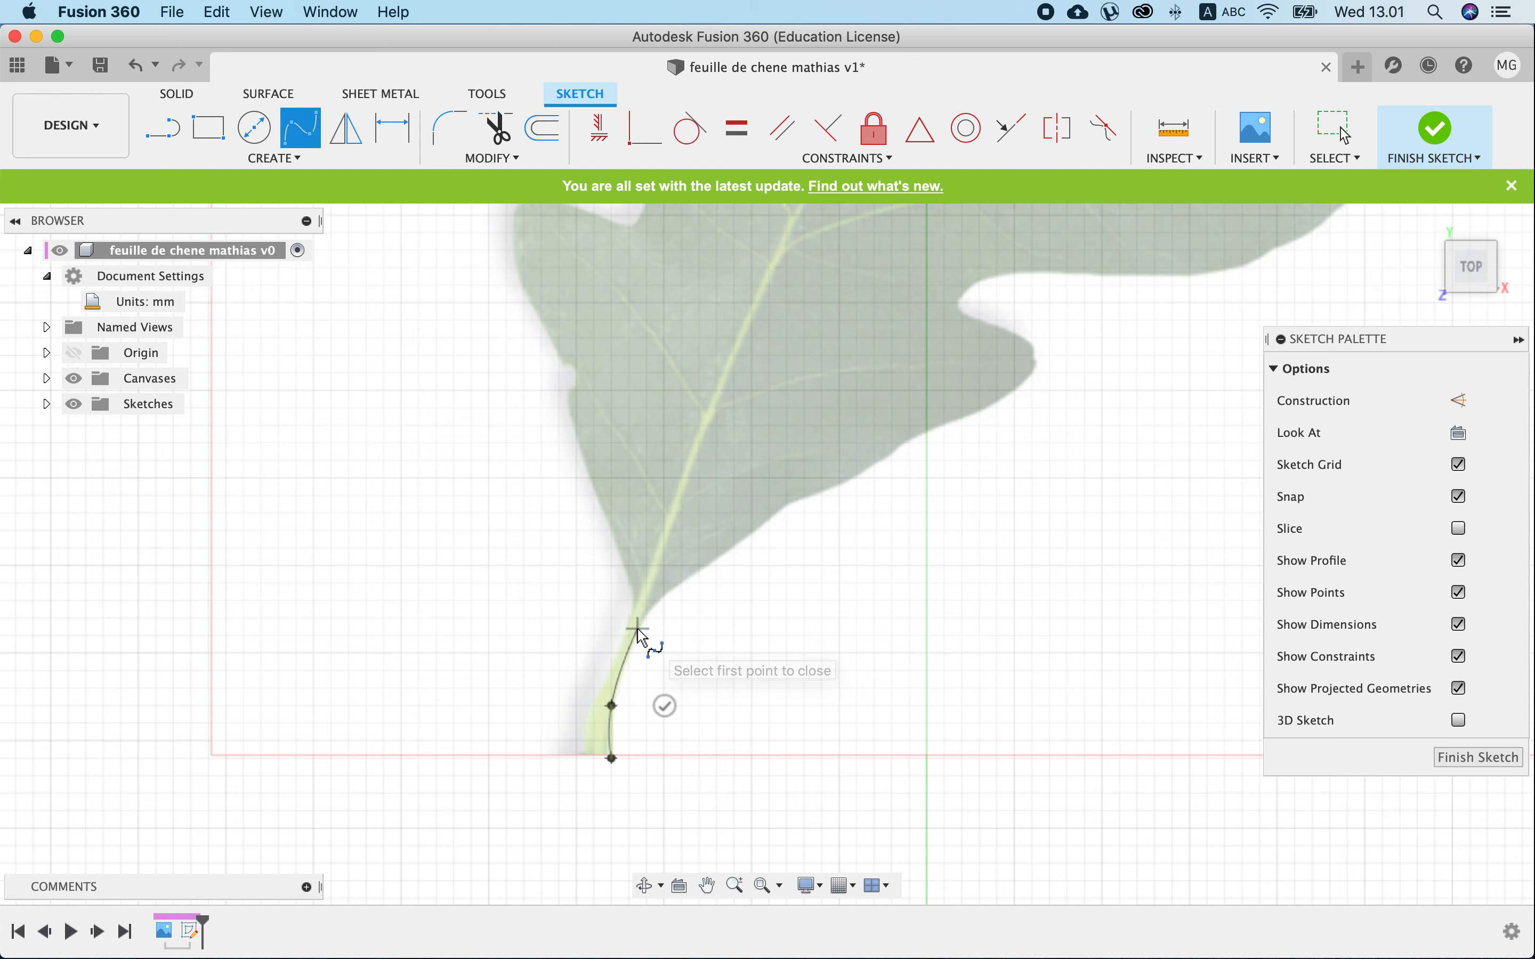
{"action": "left_click", "coordinate": [637, 629]}
Continue the spline along the leaf's lower-right edge to the tip of the lowest right lobe.
{"action": "left_click", "coordinate": [682, 582]}
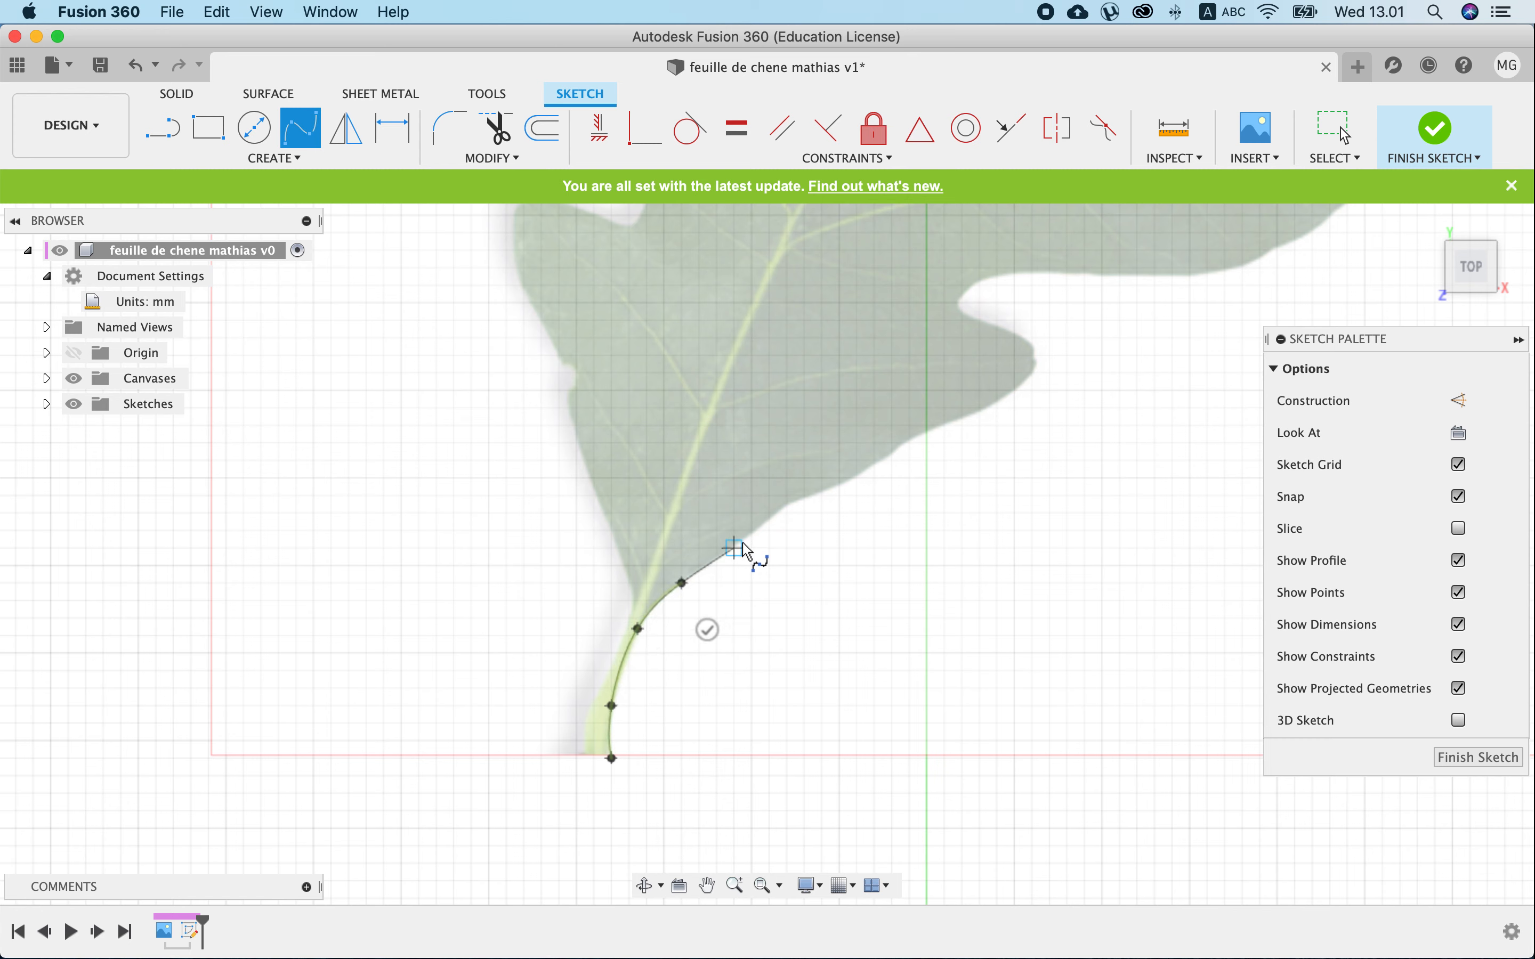
{"action": "left_click", "coordinate": [747, 538]}
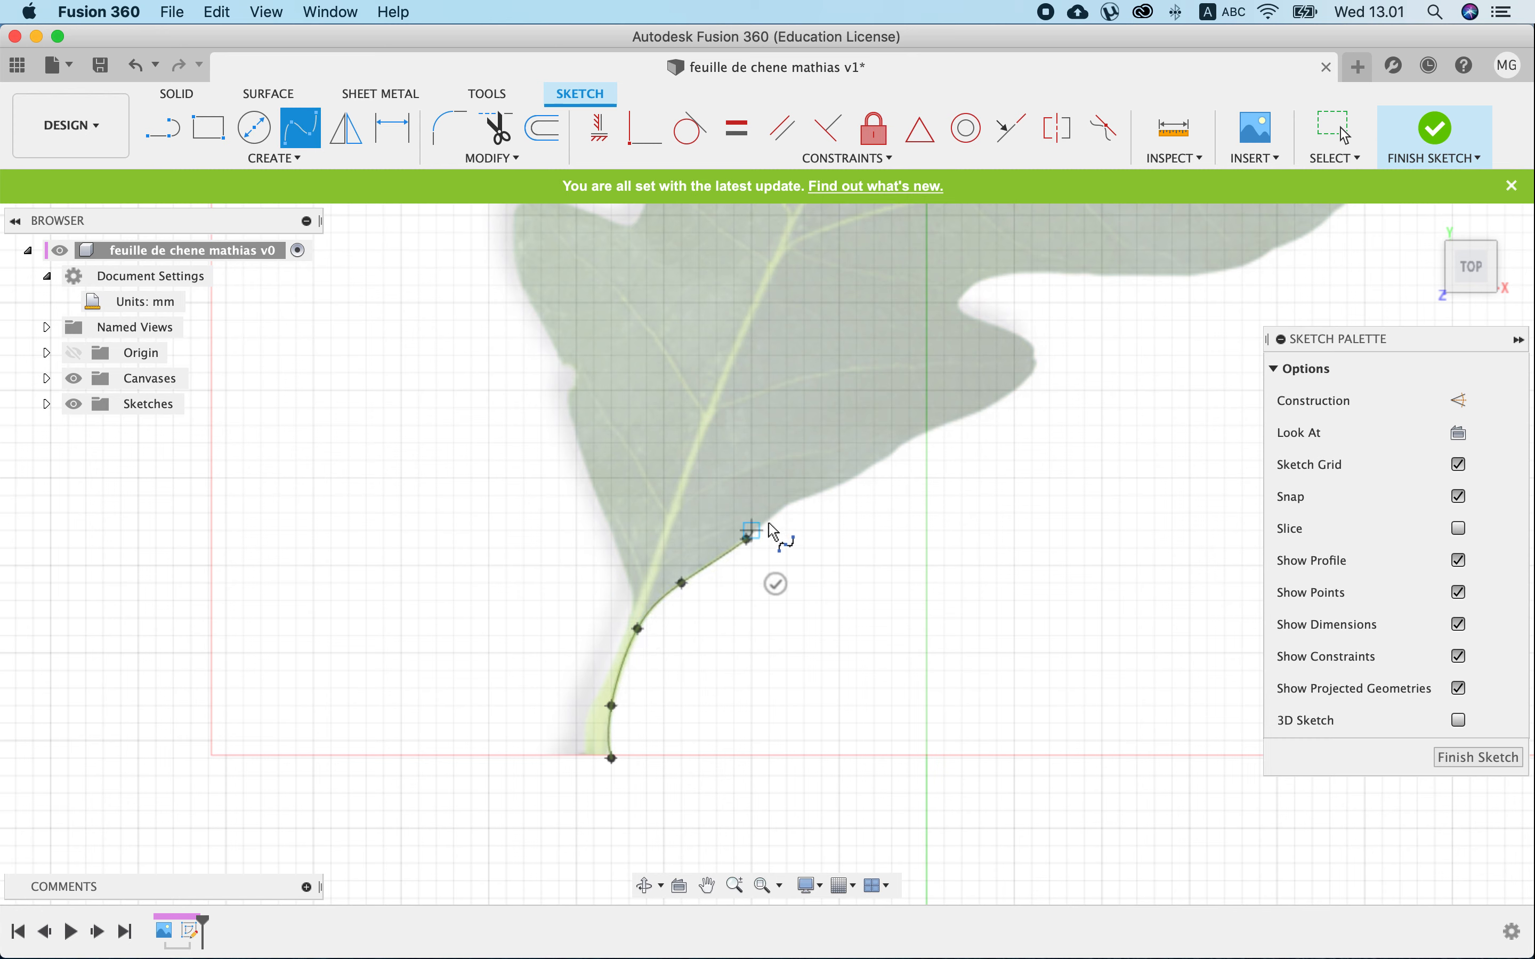
{"action": "left_click", "coordinate": [787, 496]}
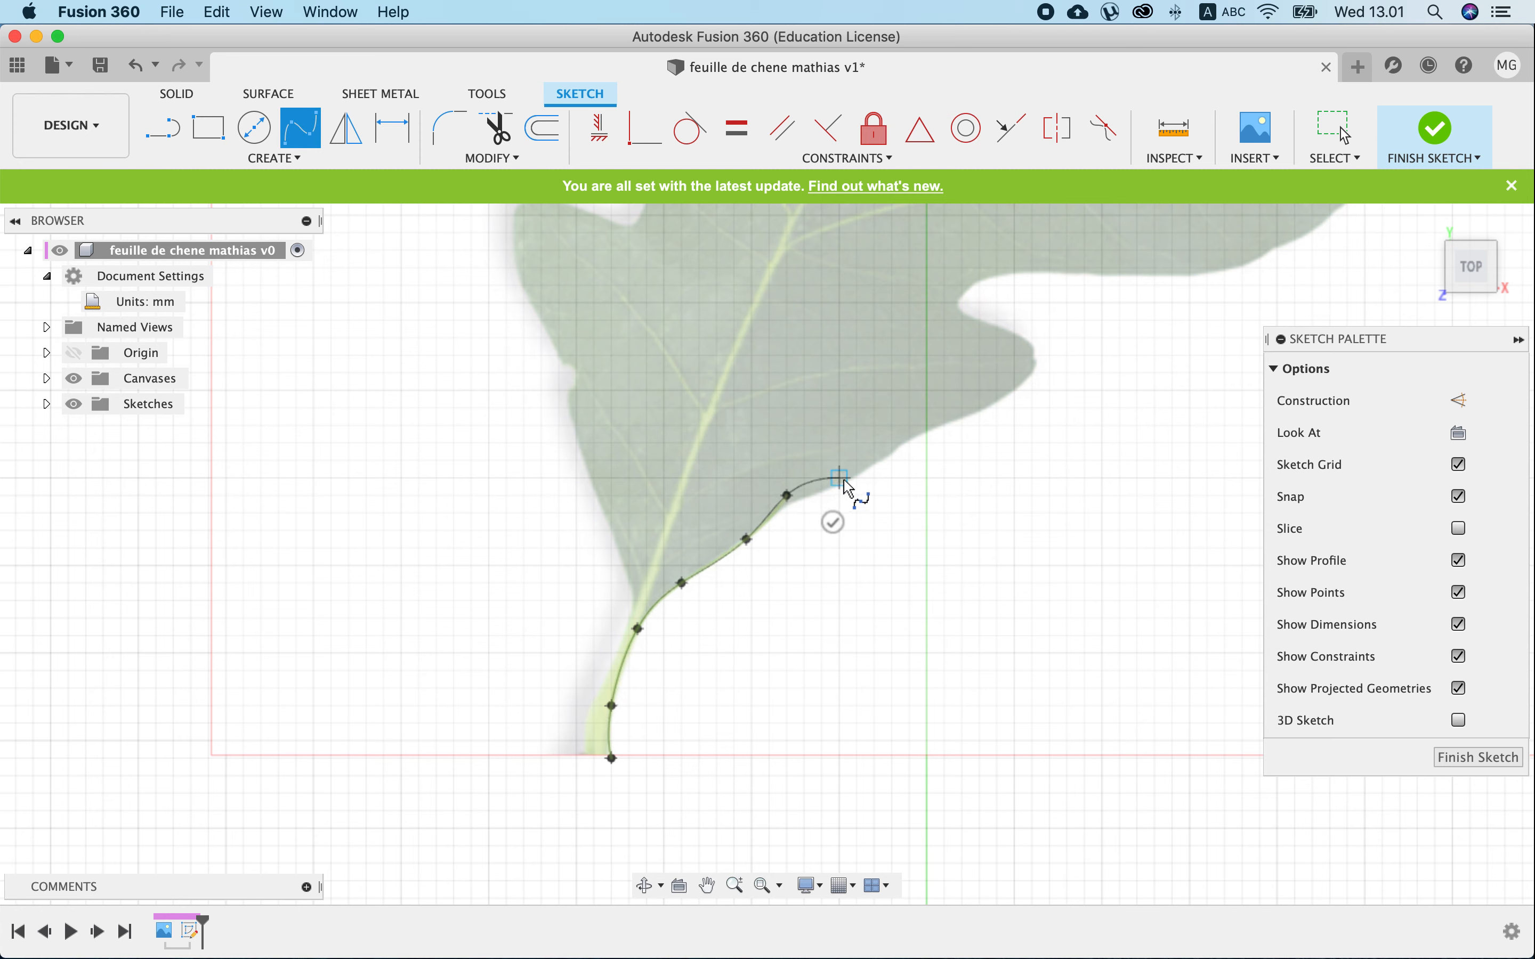
{"action": "left_click", "coordinate": [840, 478]}
{"action": "left_click", "coordinate": [893, 462]}
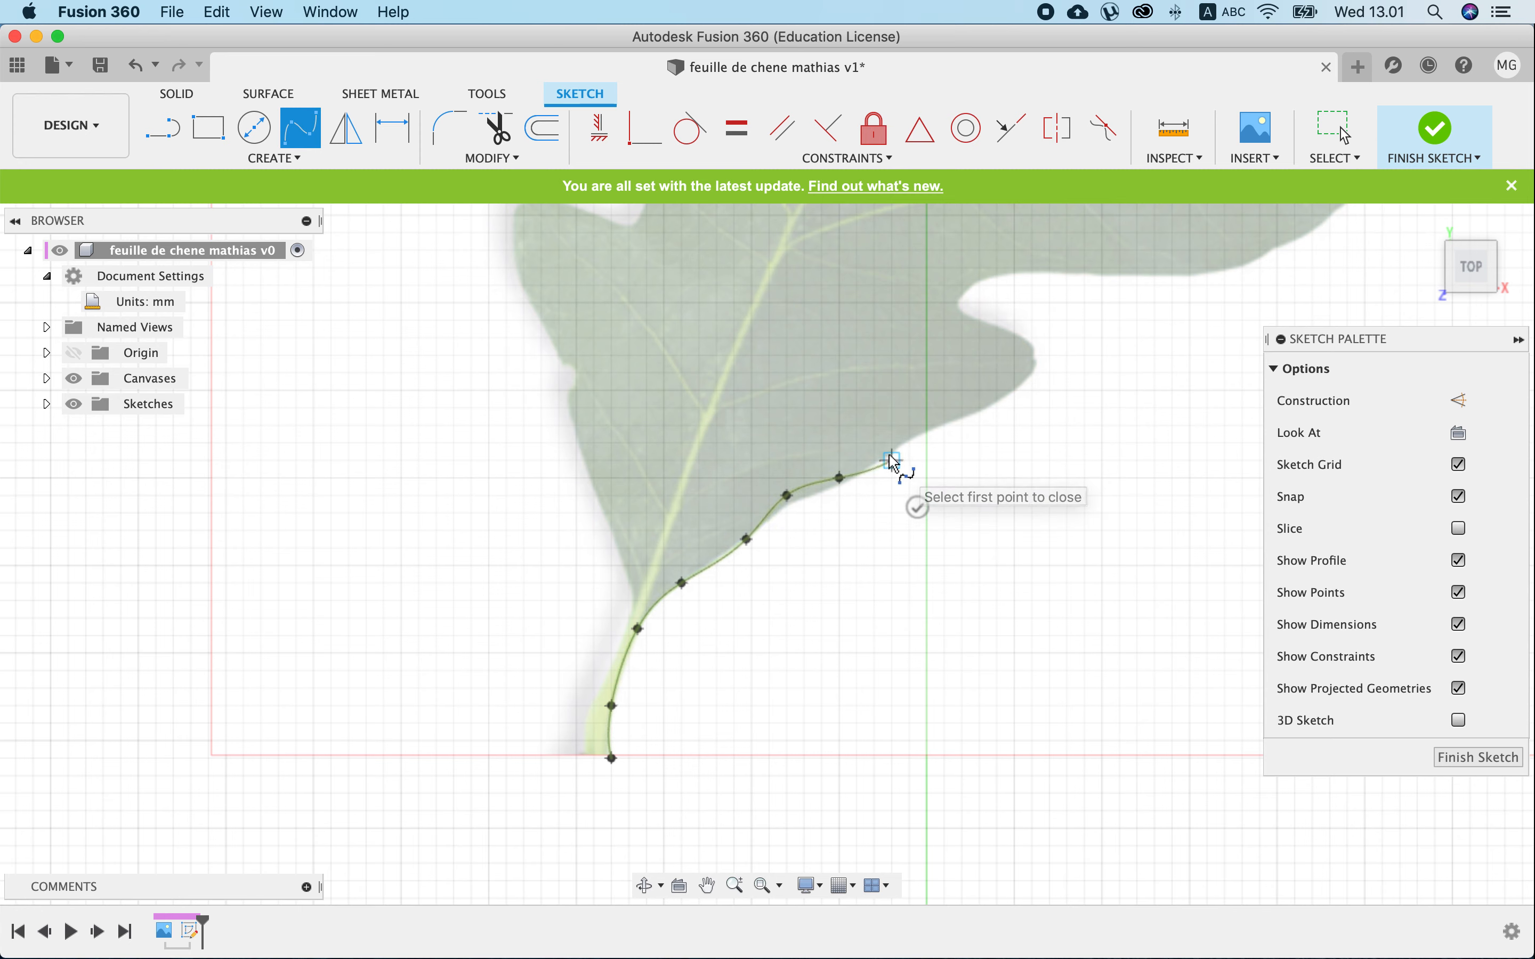
{"action": "left_click", "coordinate": [945, 426]}
{"action": "left_click", "coordinate": [1015, 392]}
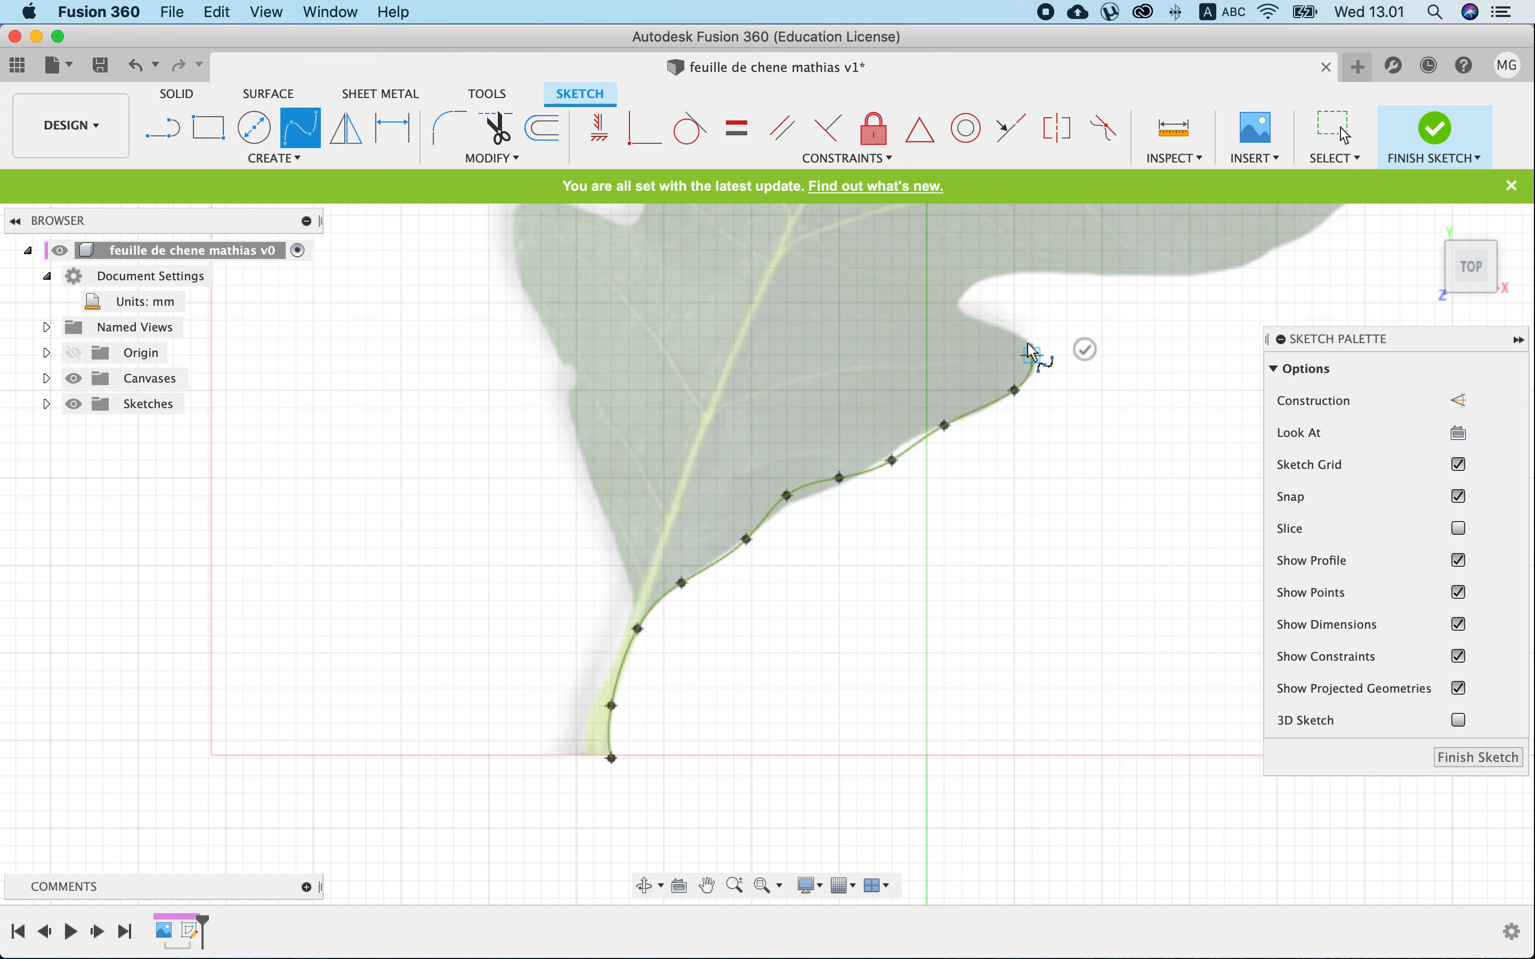
Trace the spline around the lowest right lobe's tip, through the notch and along the underside of the second right lobe.
{"action": "left_click", "coordinate": [1004, 329]}
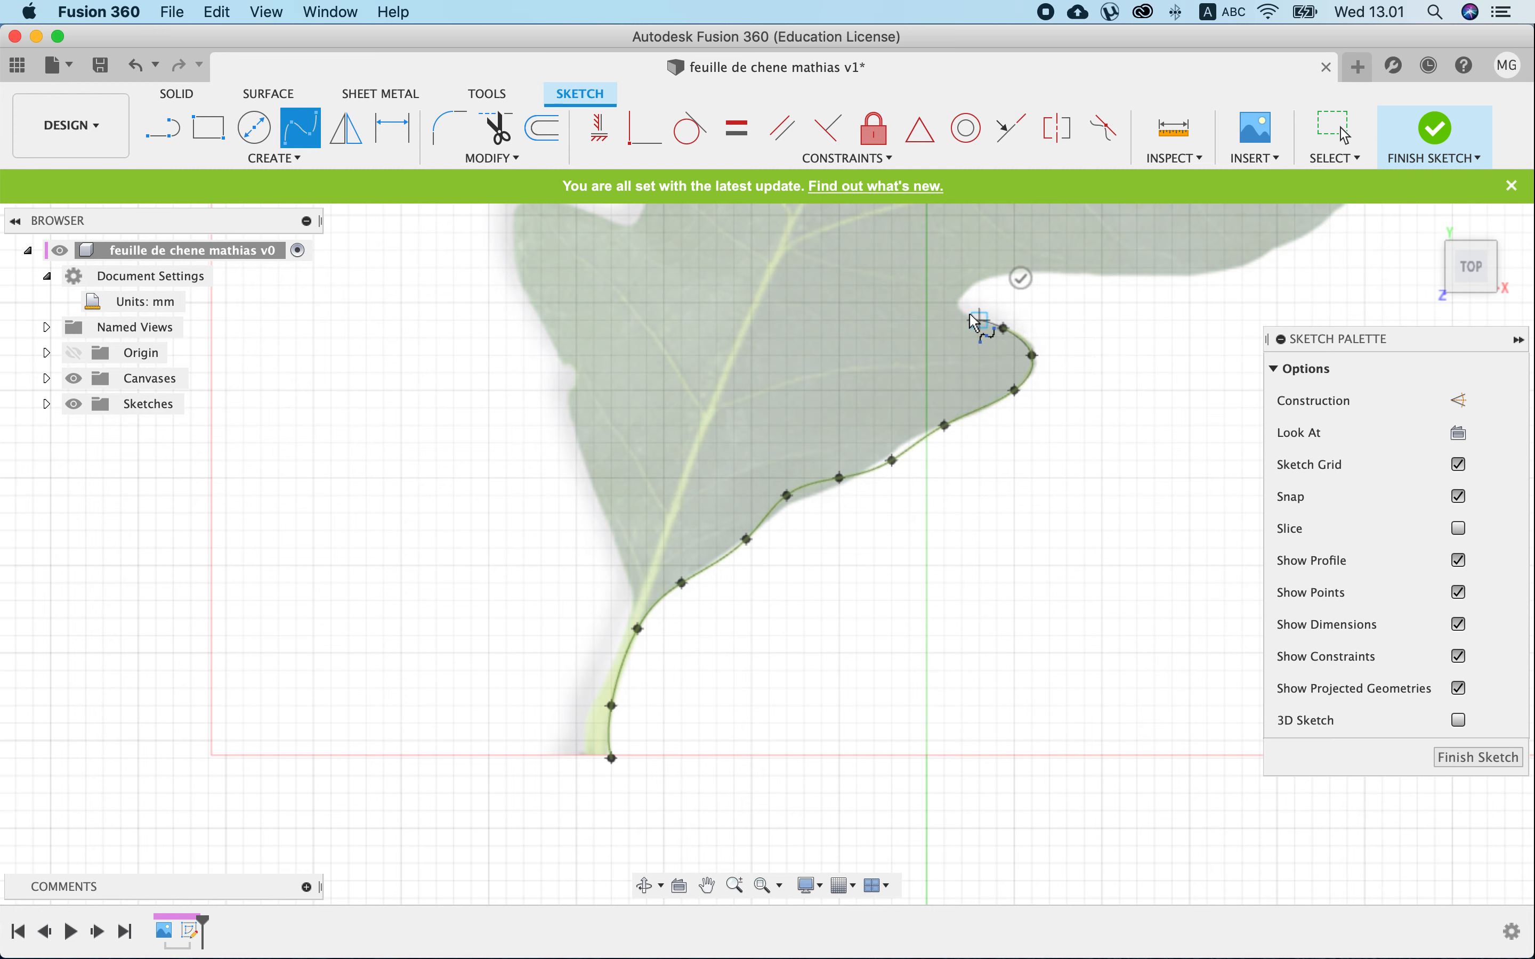
{"action": "left_click", "coordinate": [962, 303]}
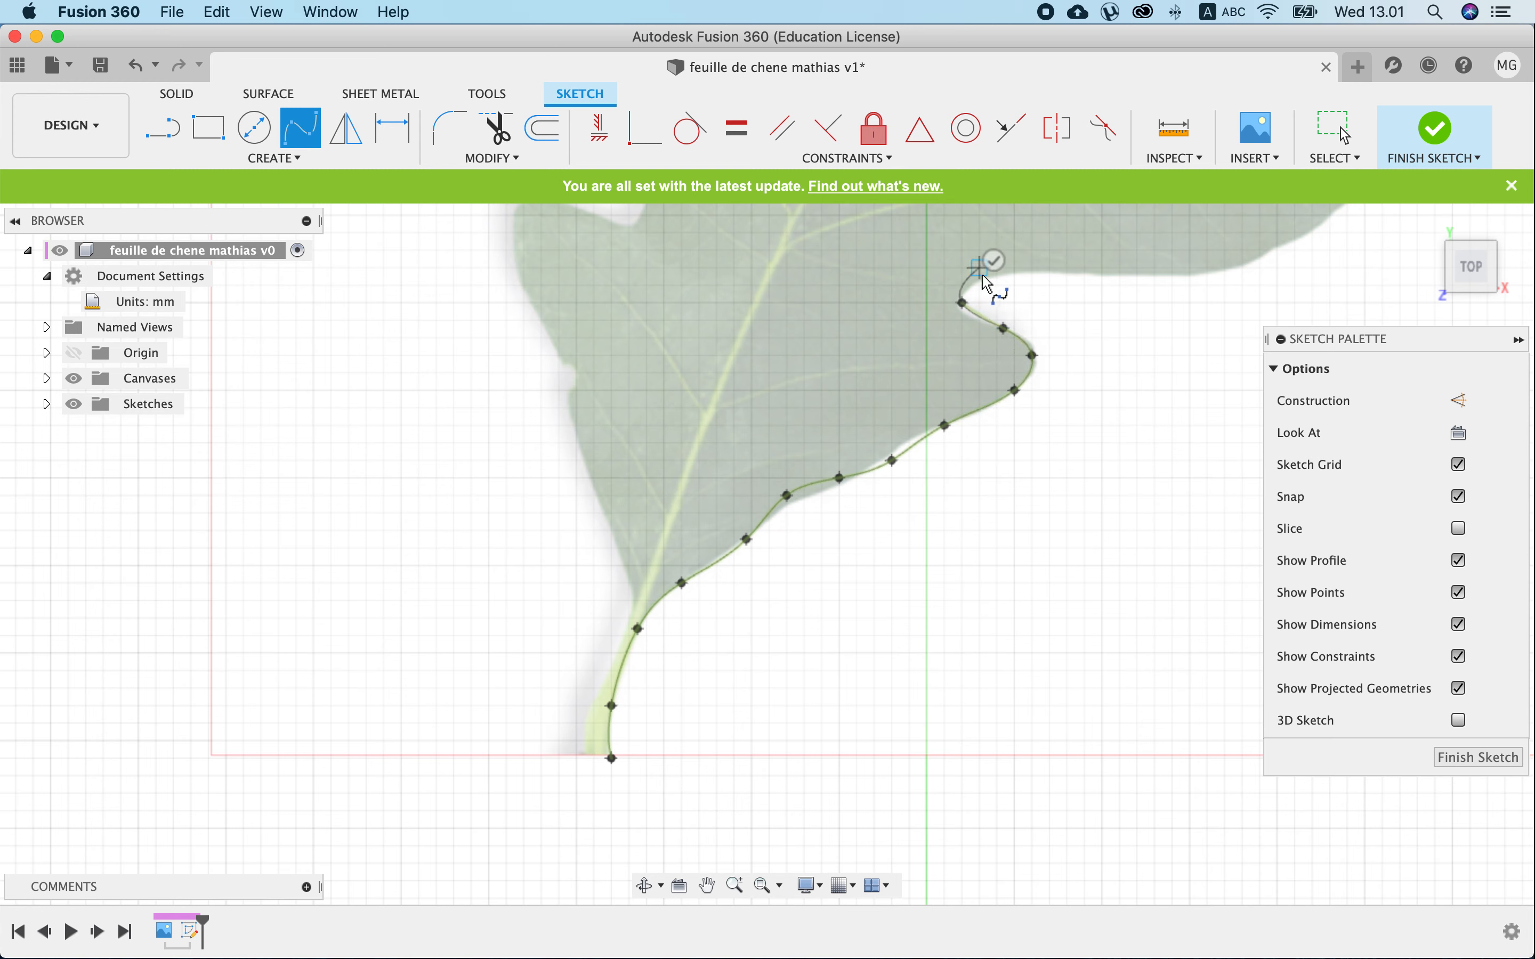
{"action": "left_click", "coordinate": [997, 268]}
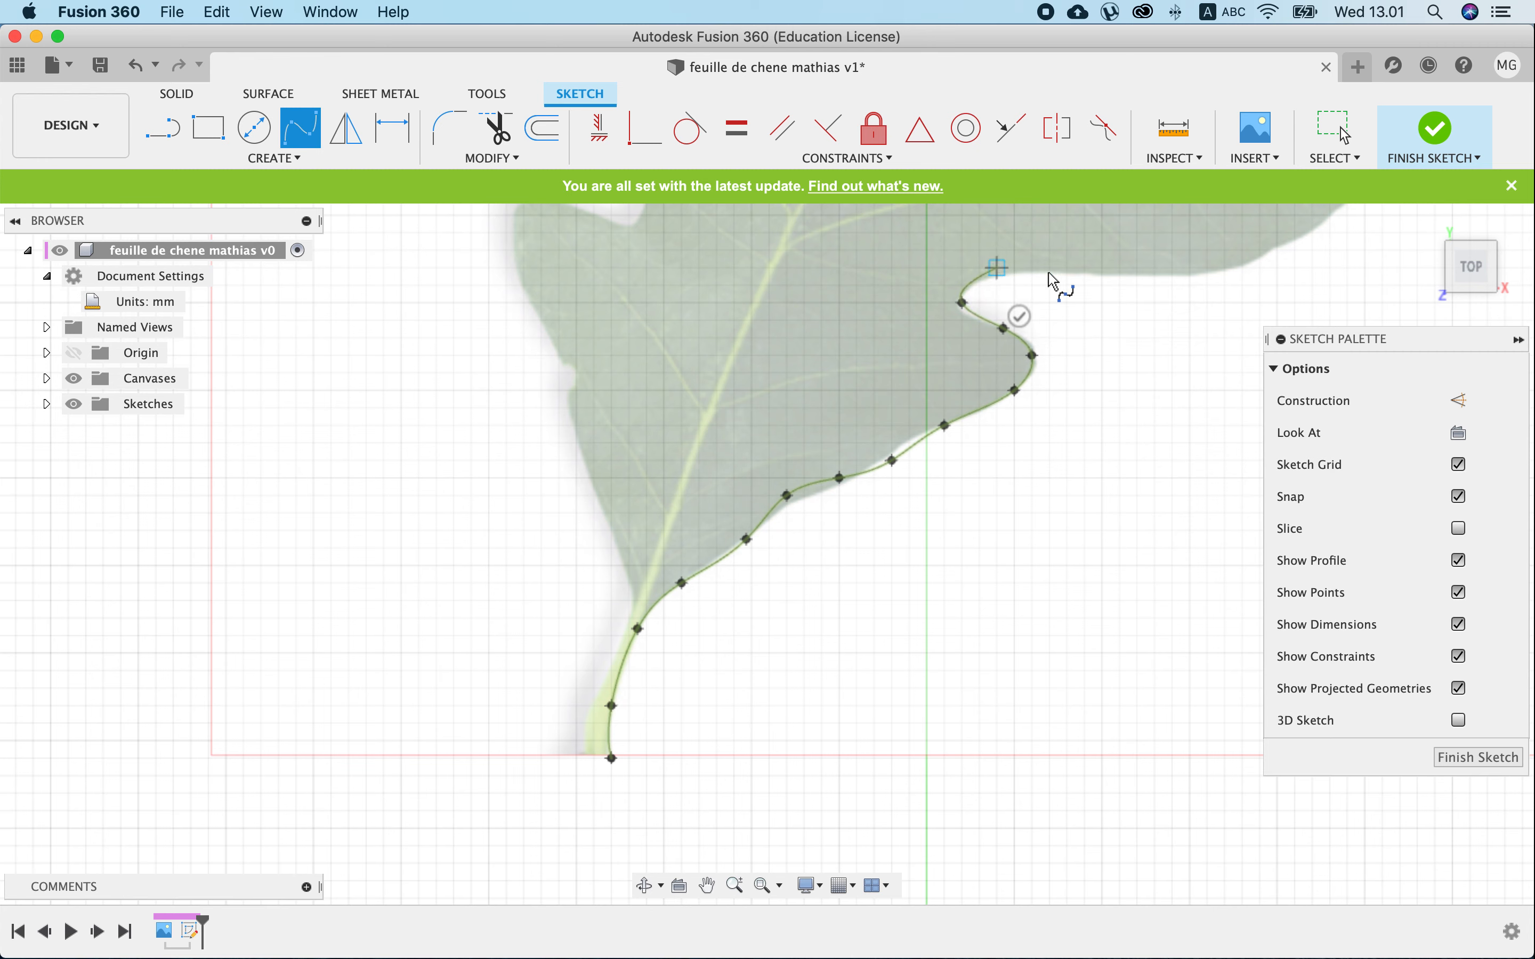
{"action": "left_click", "coordinate": [1104, 268]}
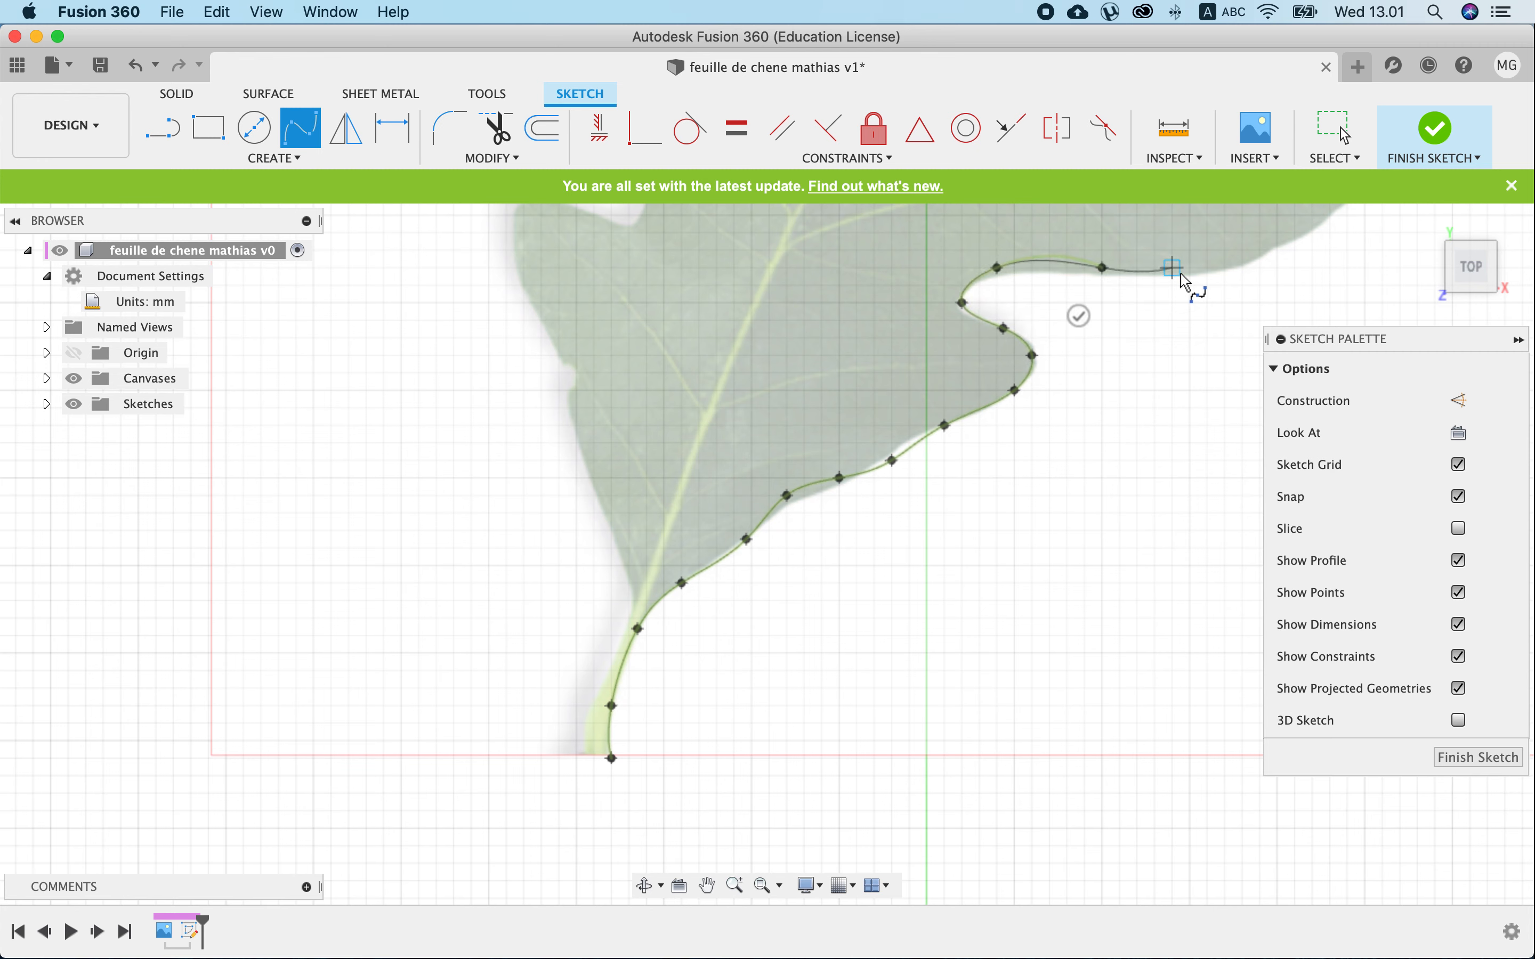
{"action": "left_click", "coordinate": [1208, 267]}
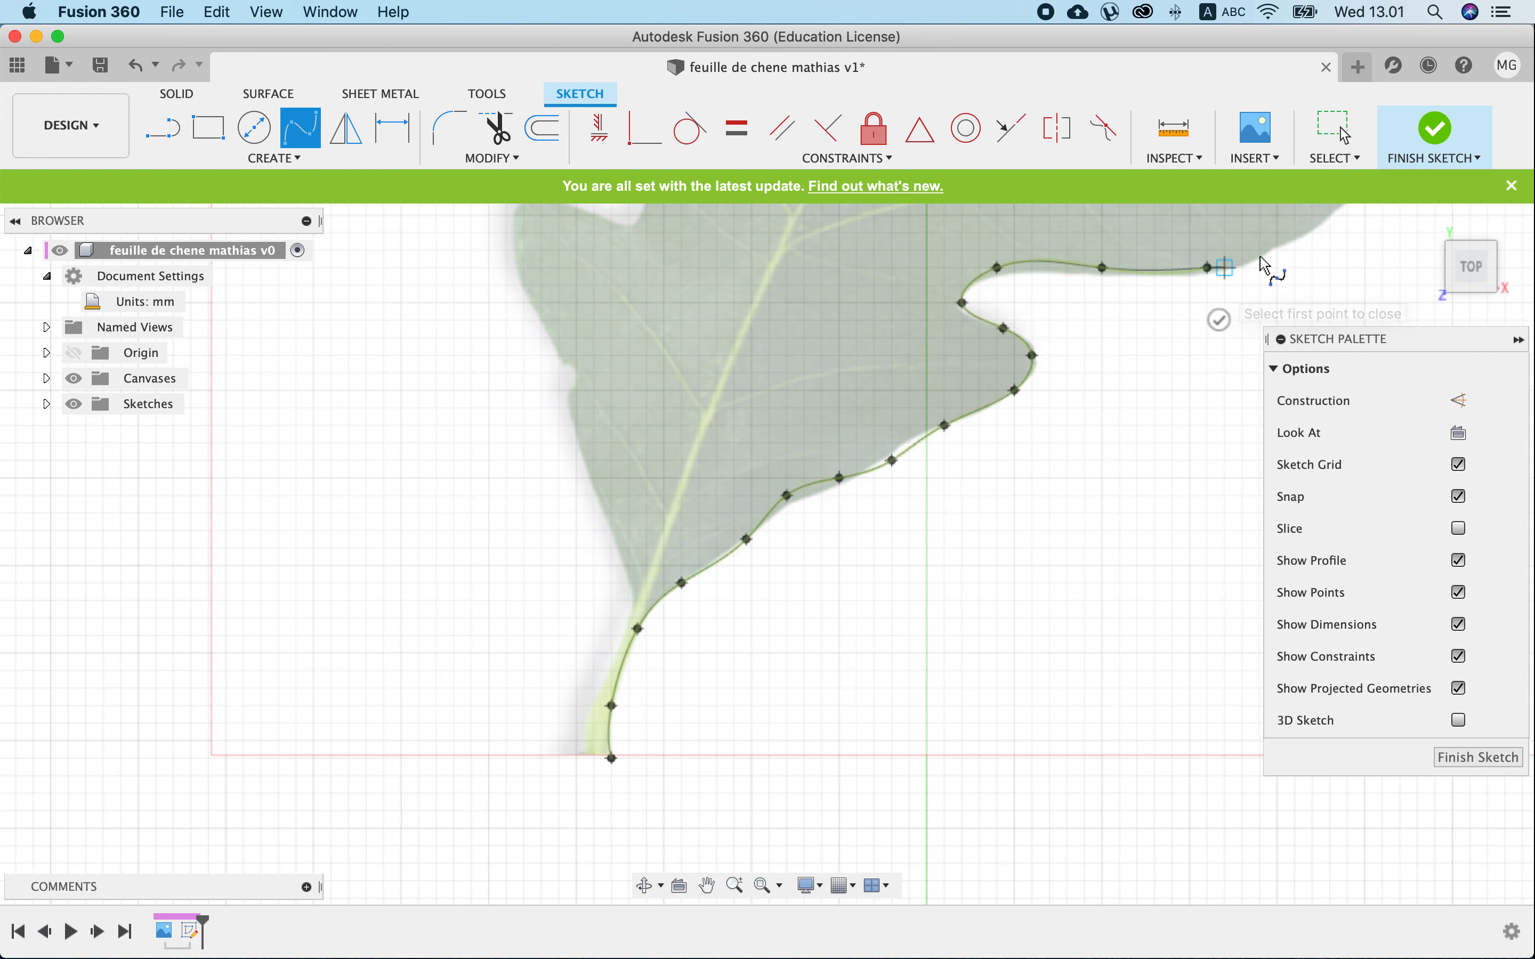
{"action": "left_click", "coordinate": [1295, 233]}
Extend the spline up the second right lobe's lower edge and around its tip.
{"action": "scroll", "coordinate": [958, 475], "scroll_direction": "up", "scroll_amount": 3}
{"action": "scroll", "coordinate": [962, 473], "scroll_direction": "right", "scroll_amount": 5}
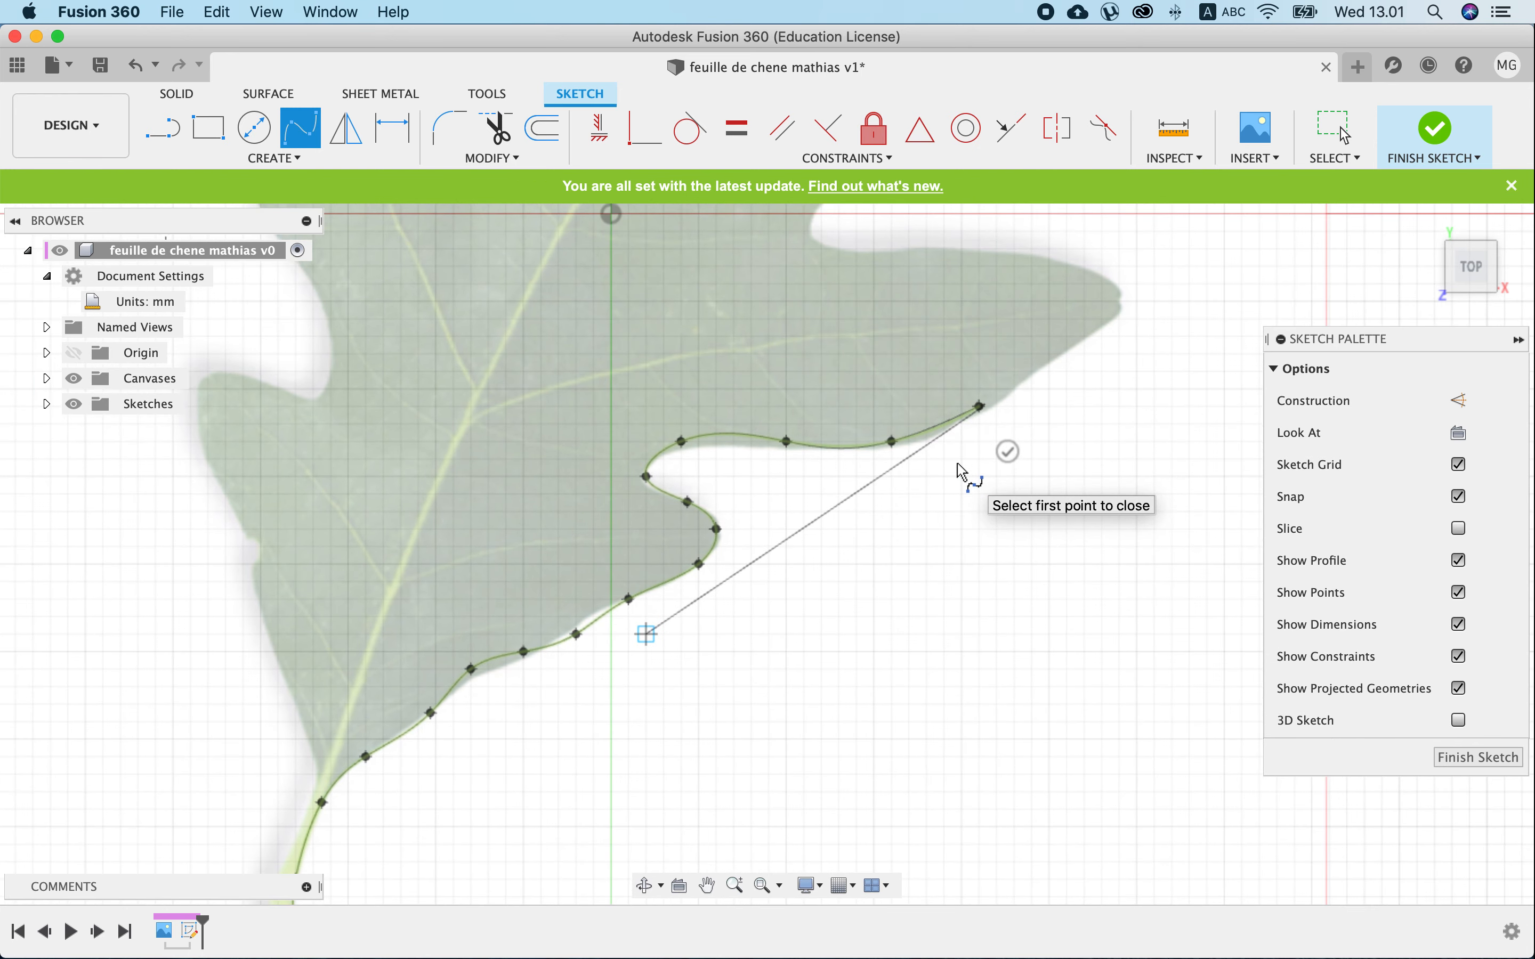
{"action": "left_click", "coordinate": [1003, 430]}
{"action": "left_click", "coordinate": [1067, 389]}
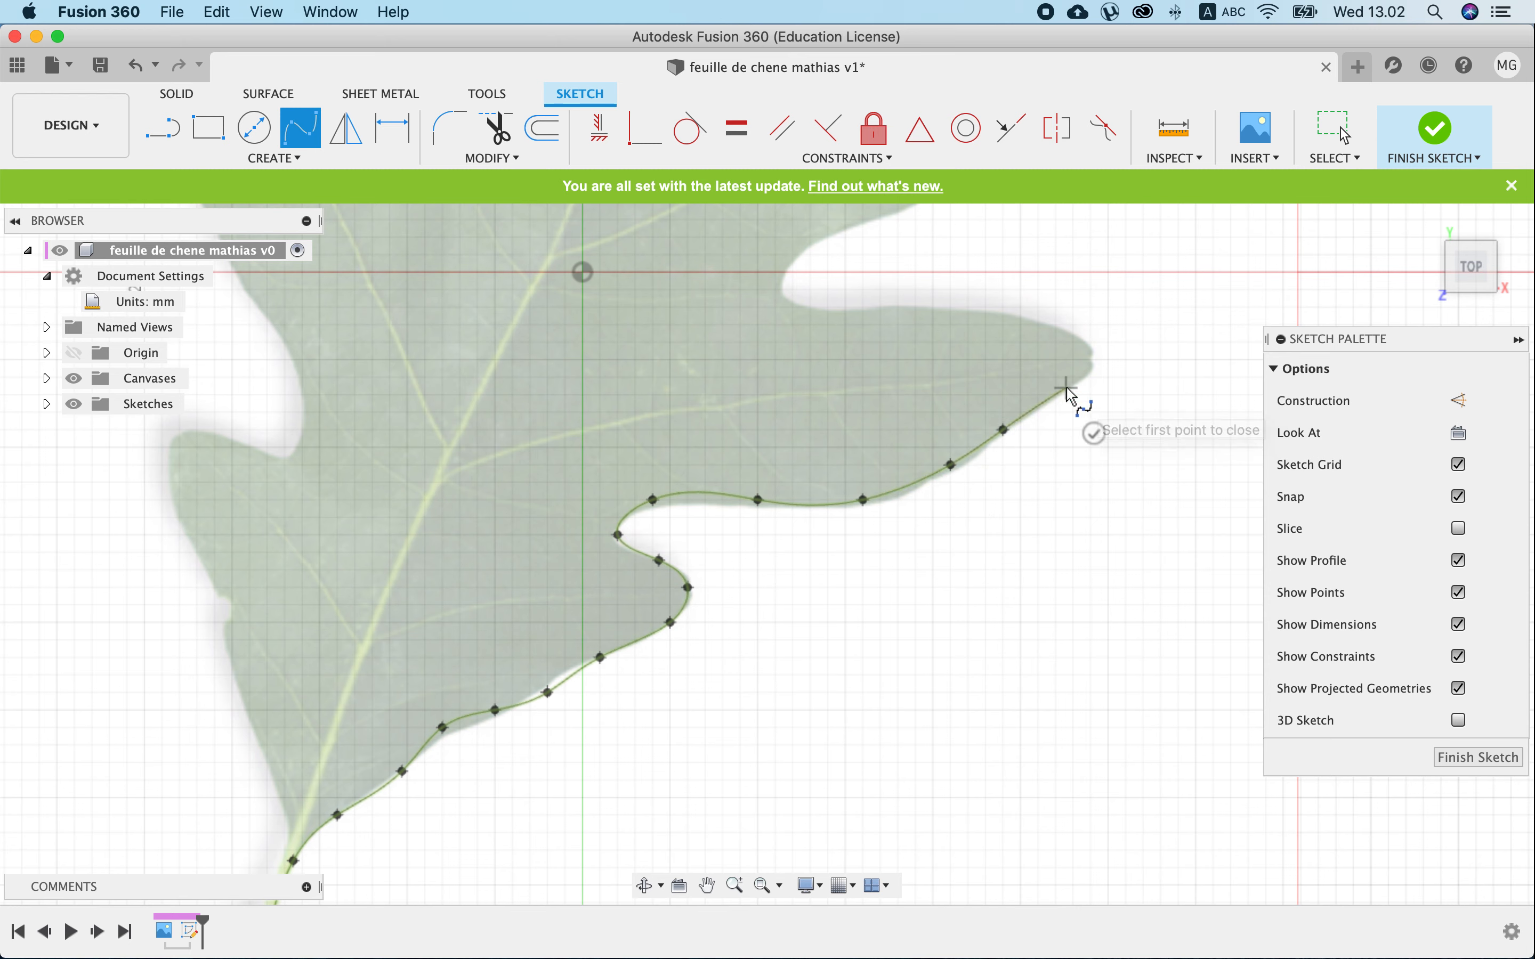
{"action": "left_click", "coordinate": [1091, 360]}
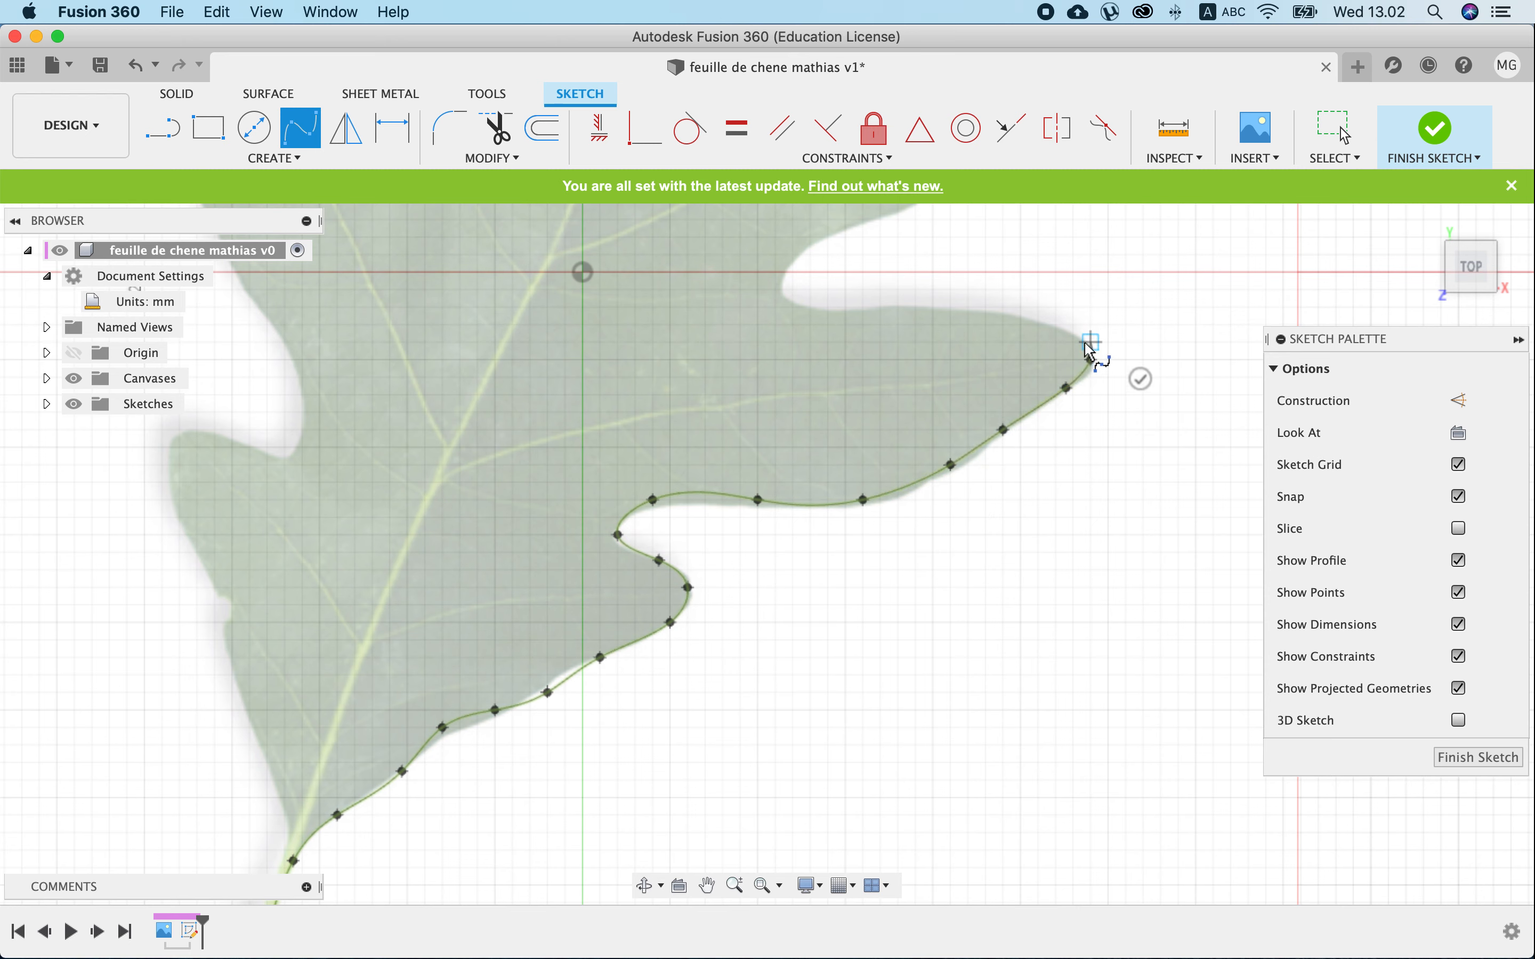
{"action": "left_click", "coordinate": [1056, 324]}
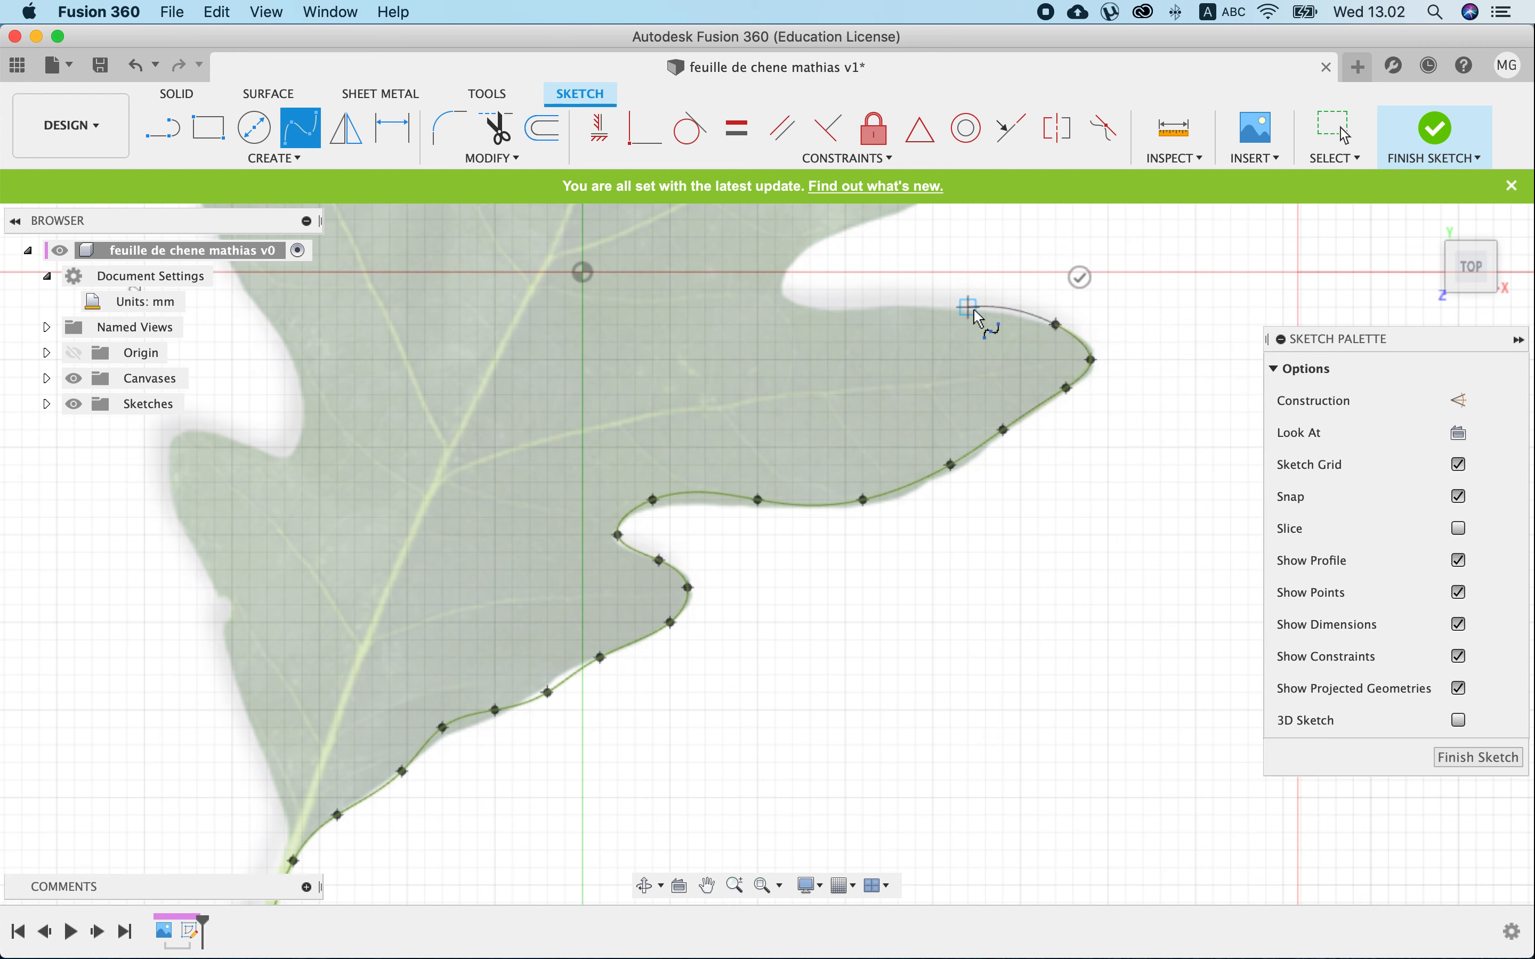
Trace the second right lobe's upper edge and curve the spline through the notch below the third right lobe.
{"action": "left_click", "coordinate": [970, 308]}
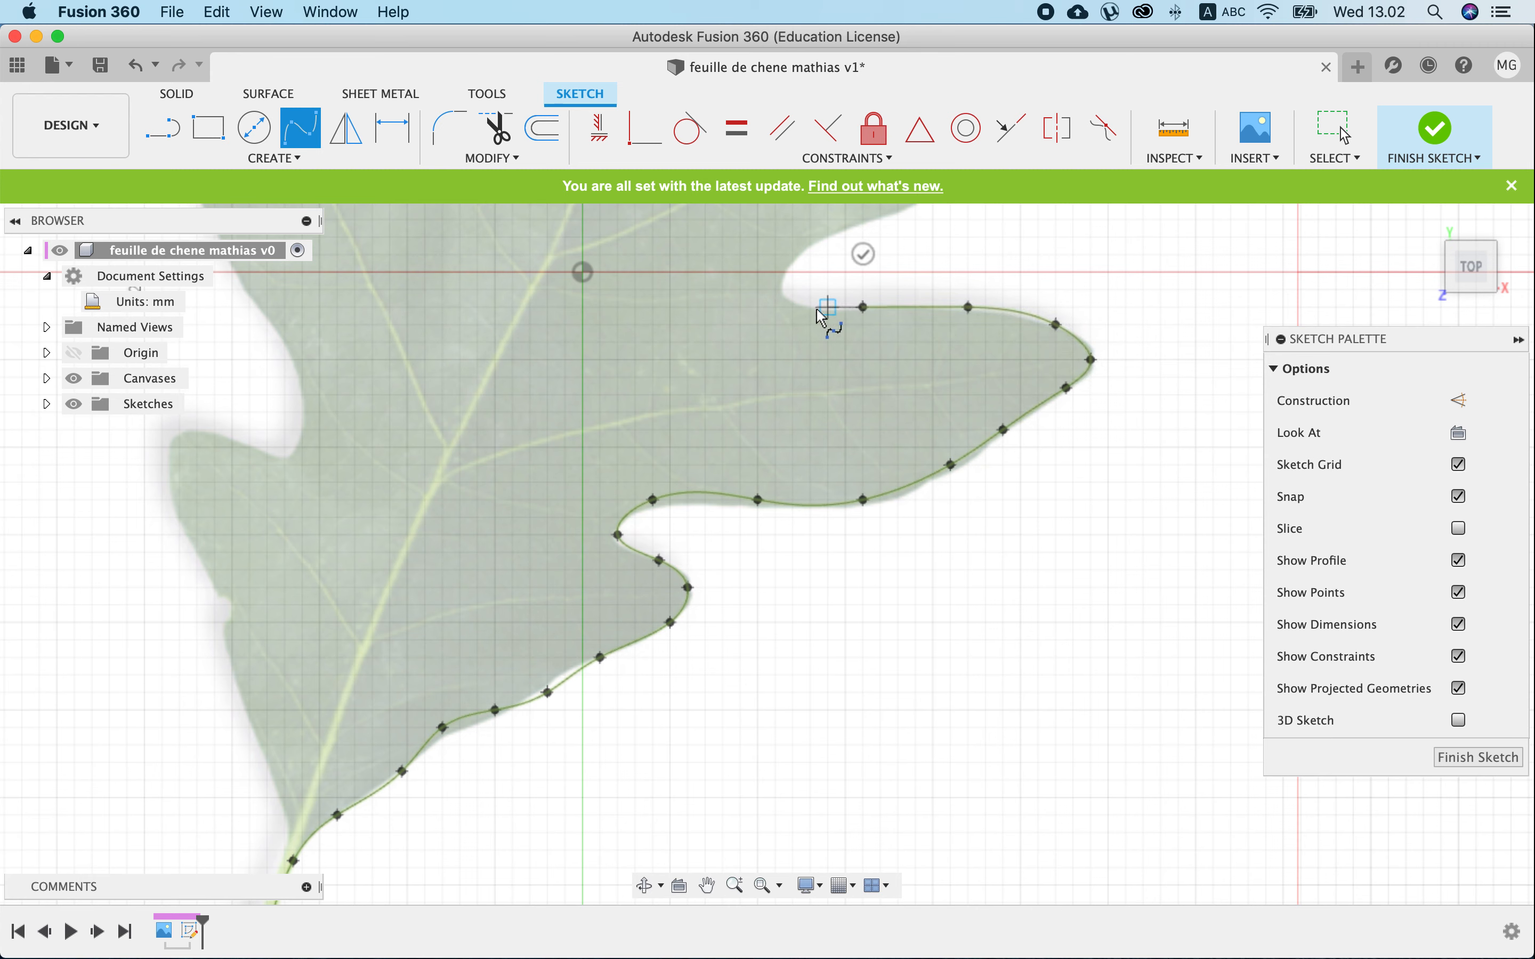
{"action": "left_click", "coordinate": [793, 307]}
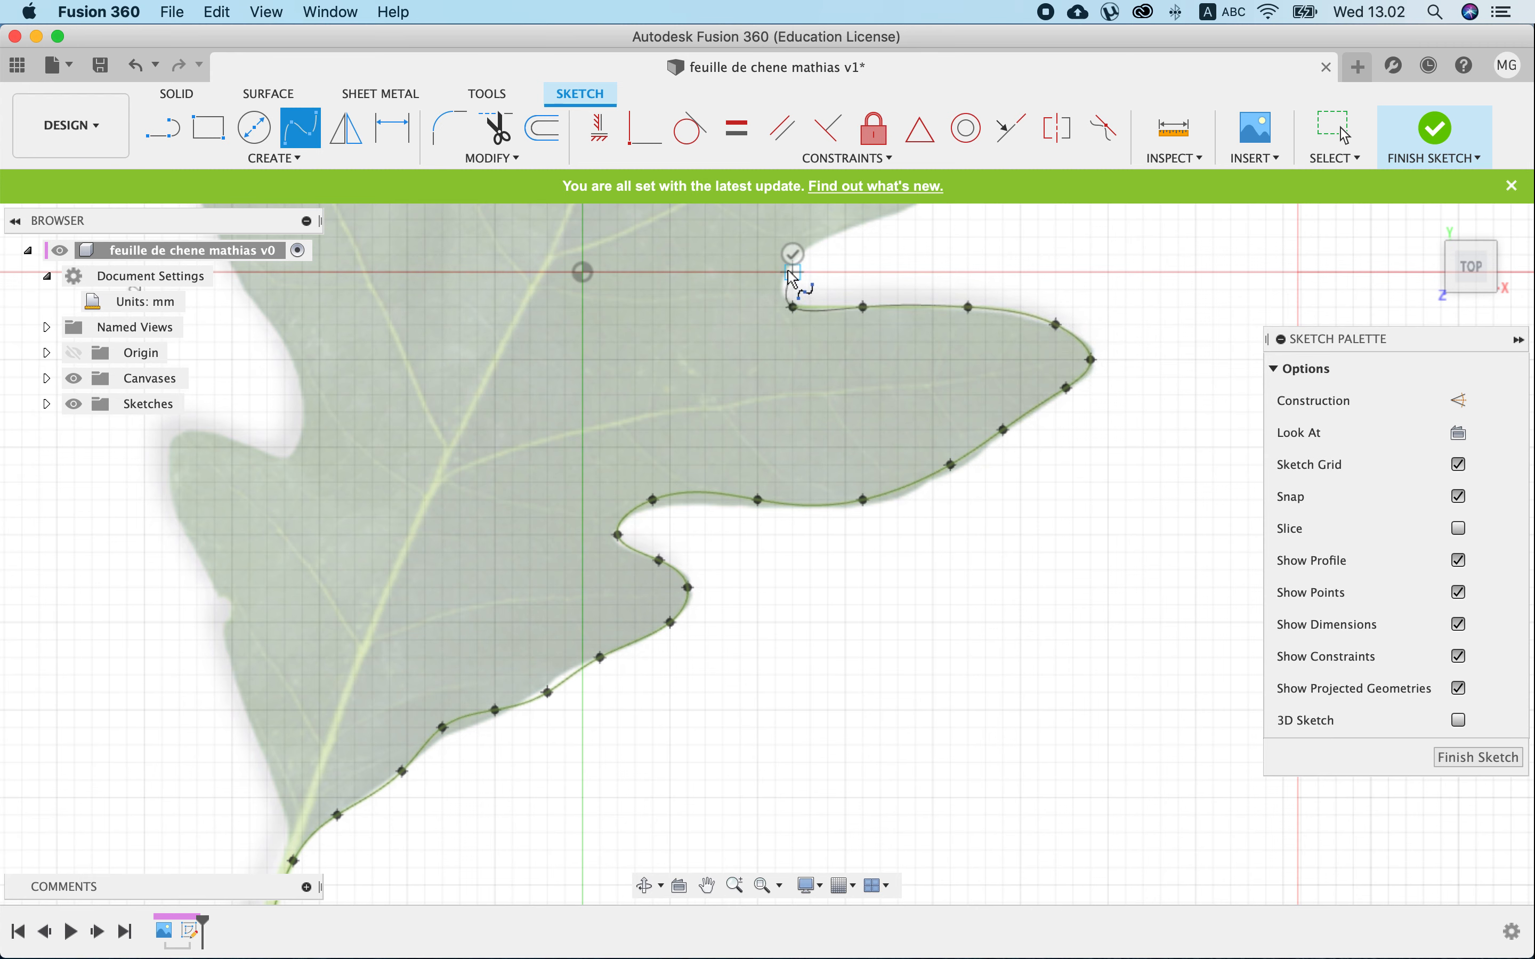
{"action": "left_click", "coordinate": [791, 273]}
{"action": "left_click", "coordinate": [845, 237]}
Continue the spline along the third right lobe's lower edge to its tip.
{"action": "middle_click_drag", "start_coordinate": [926, 241], "coordinate": [697, 452]}
{"action": "left_click", "coordinate": [727, 387]}
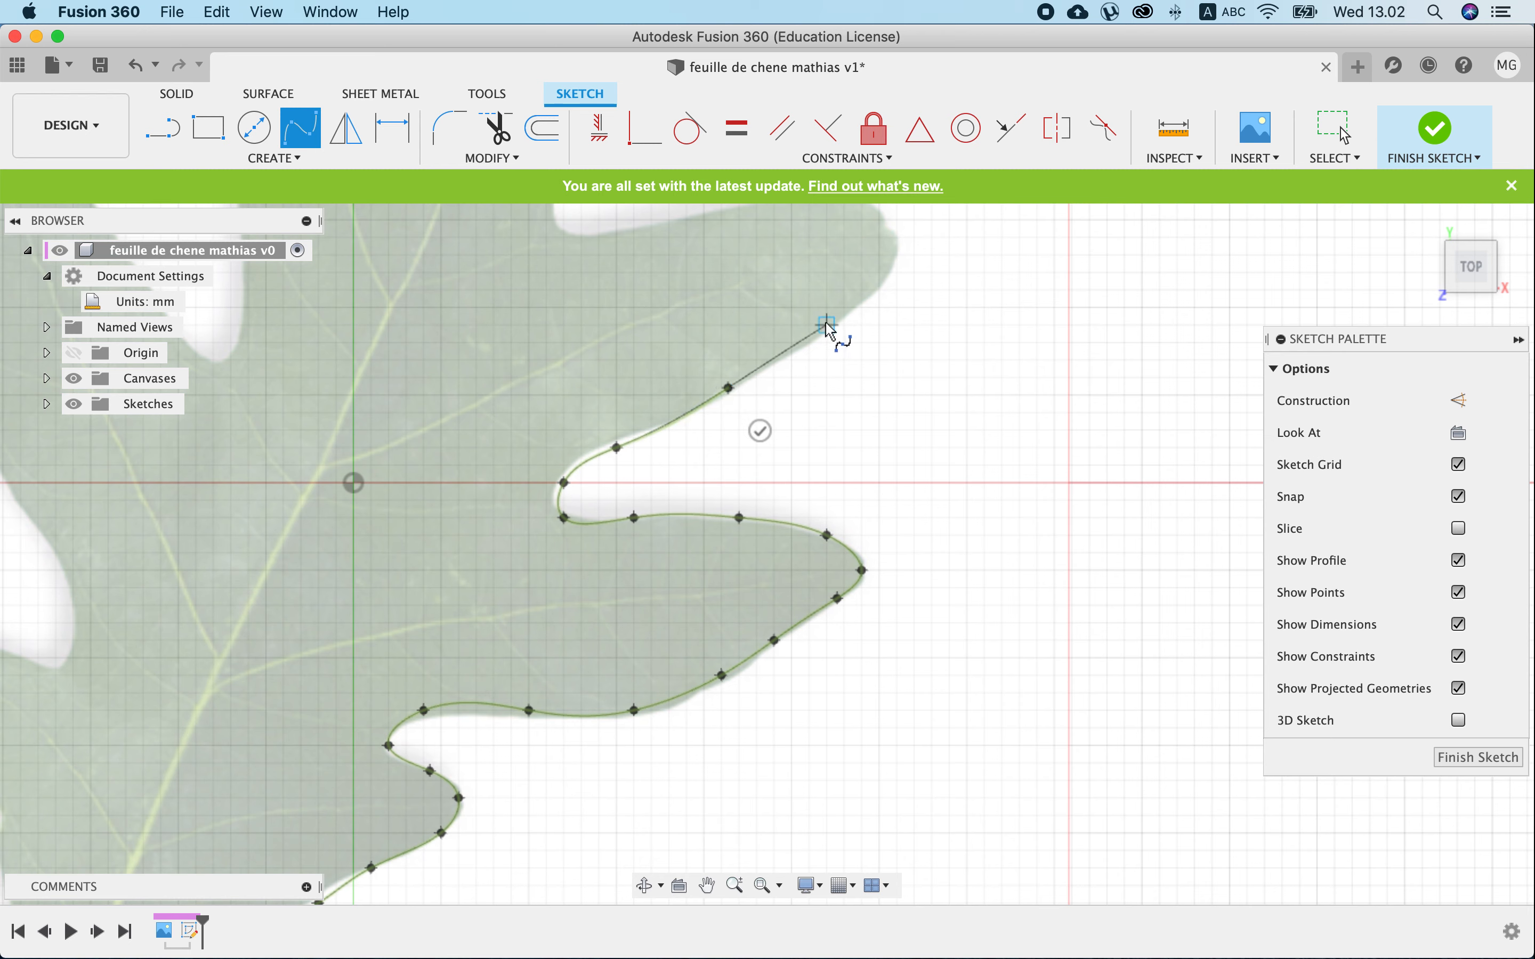
{"action": "left_click", "coordinate": [827, 326]}
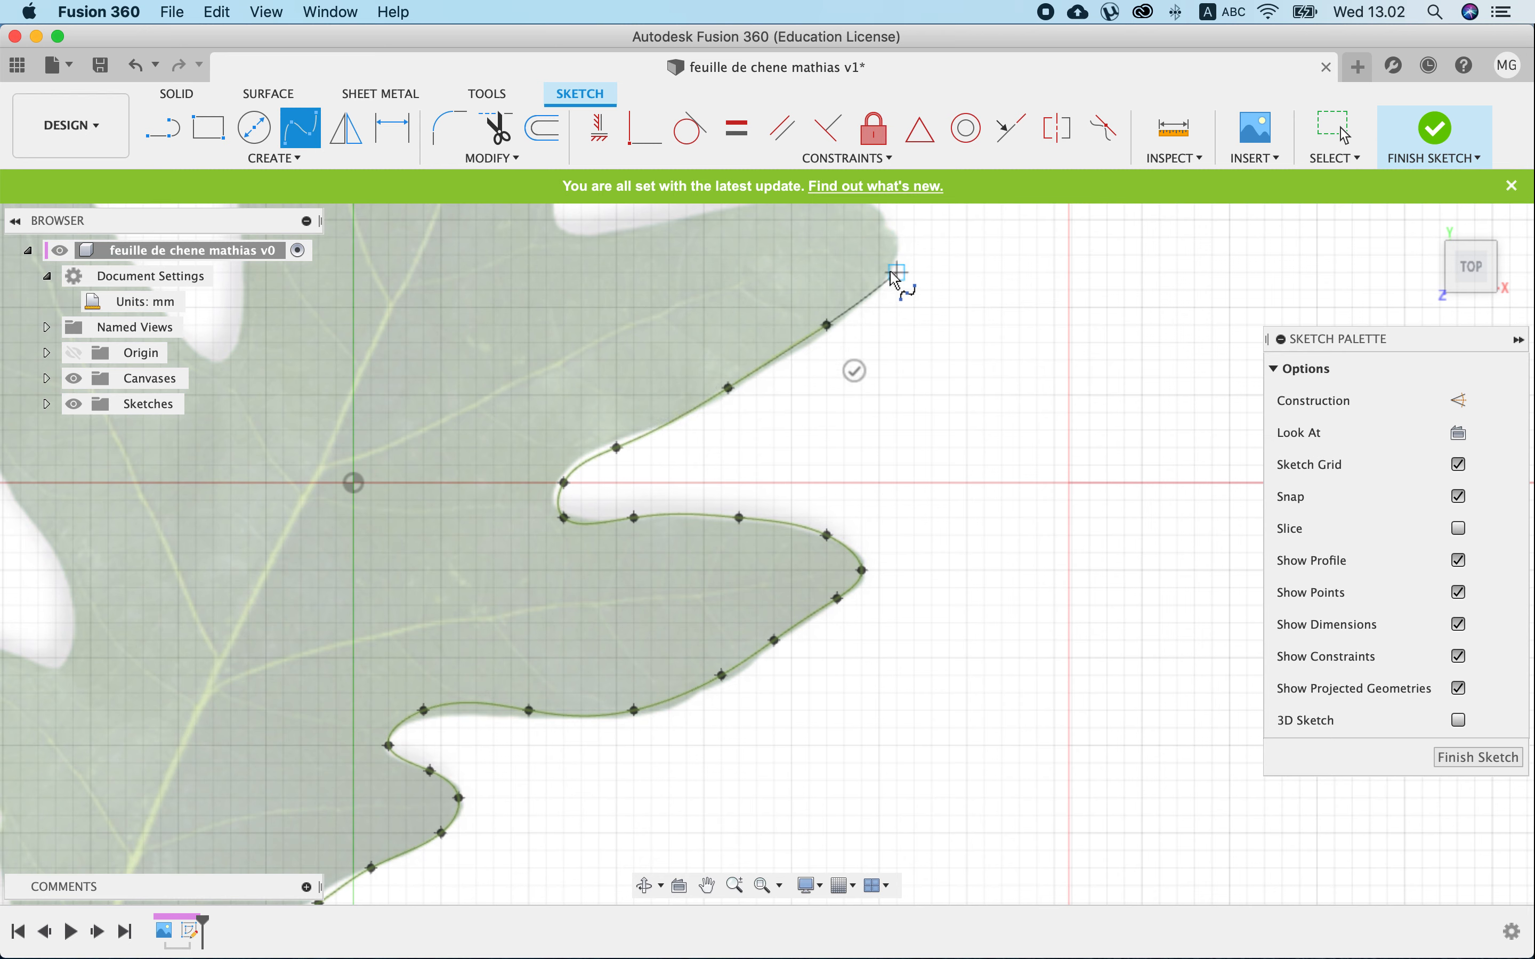
{"action": "left_click", "coordinate": [897, 255]}
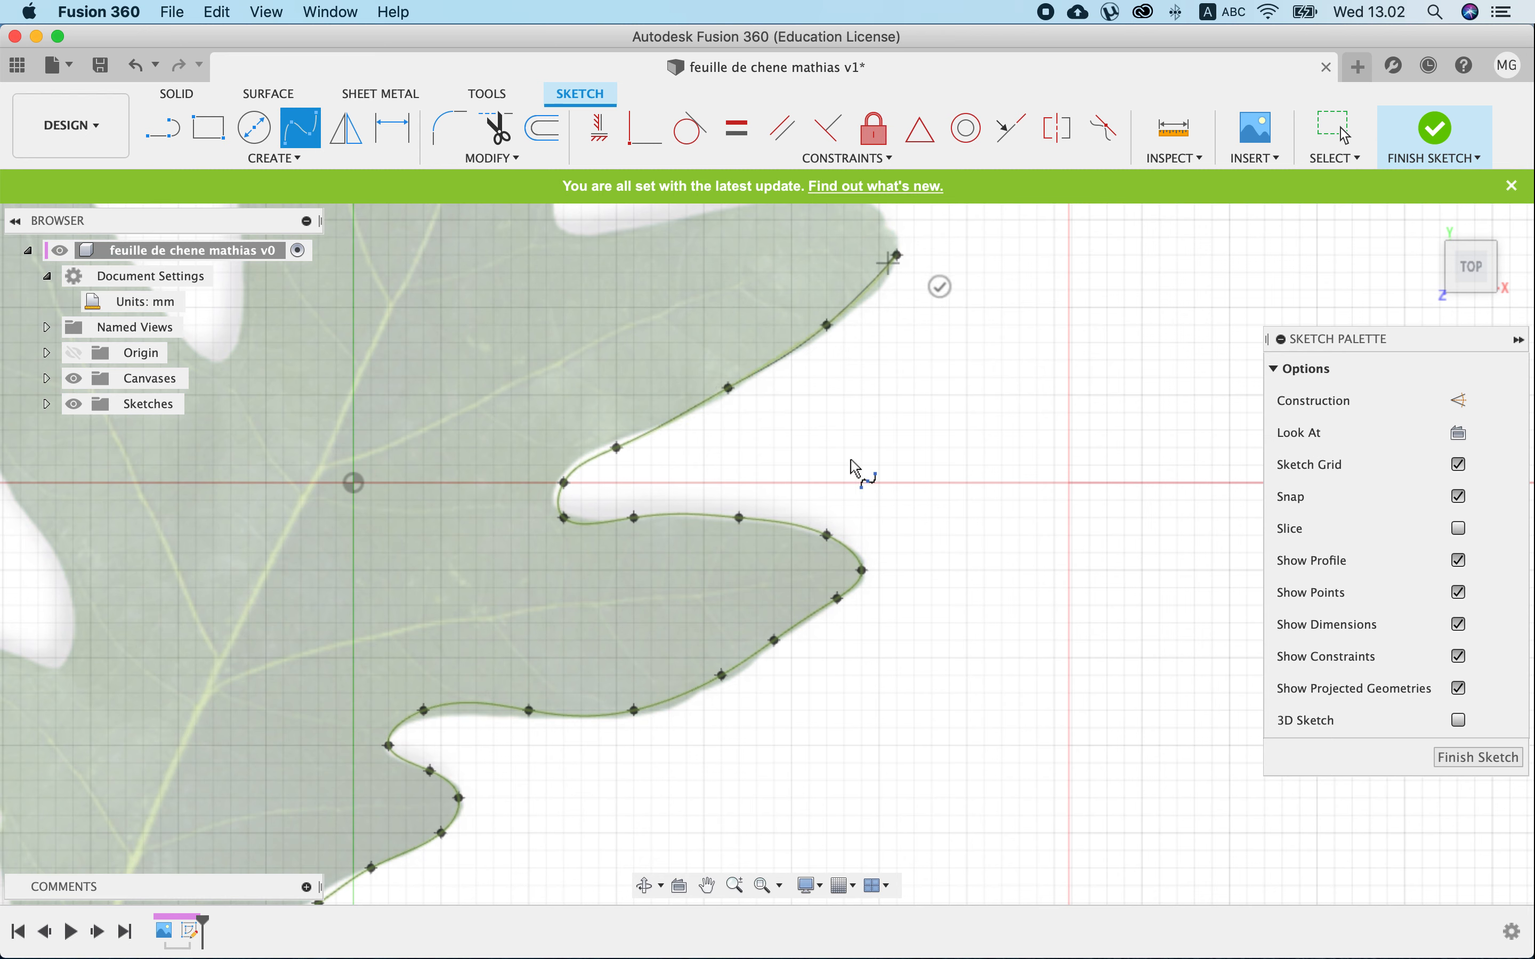
Trace the spline around the third right lobe's tip and along its upper edge into the notch below the top lobe.
{"action": "scroll", "coordinate": [853, 470], "scroll_direction": "up", "scroll_amount": 3}
{"action": "scroll", "coordinate": [850, 461], "scroll_direction": "up", "scroll_amount": 1}
{"action": "left_click", "coordinate": [904, 339]}
{"action": "left_click", "coordinate": [853, 323]}
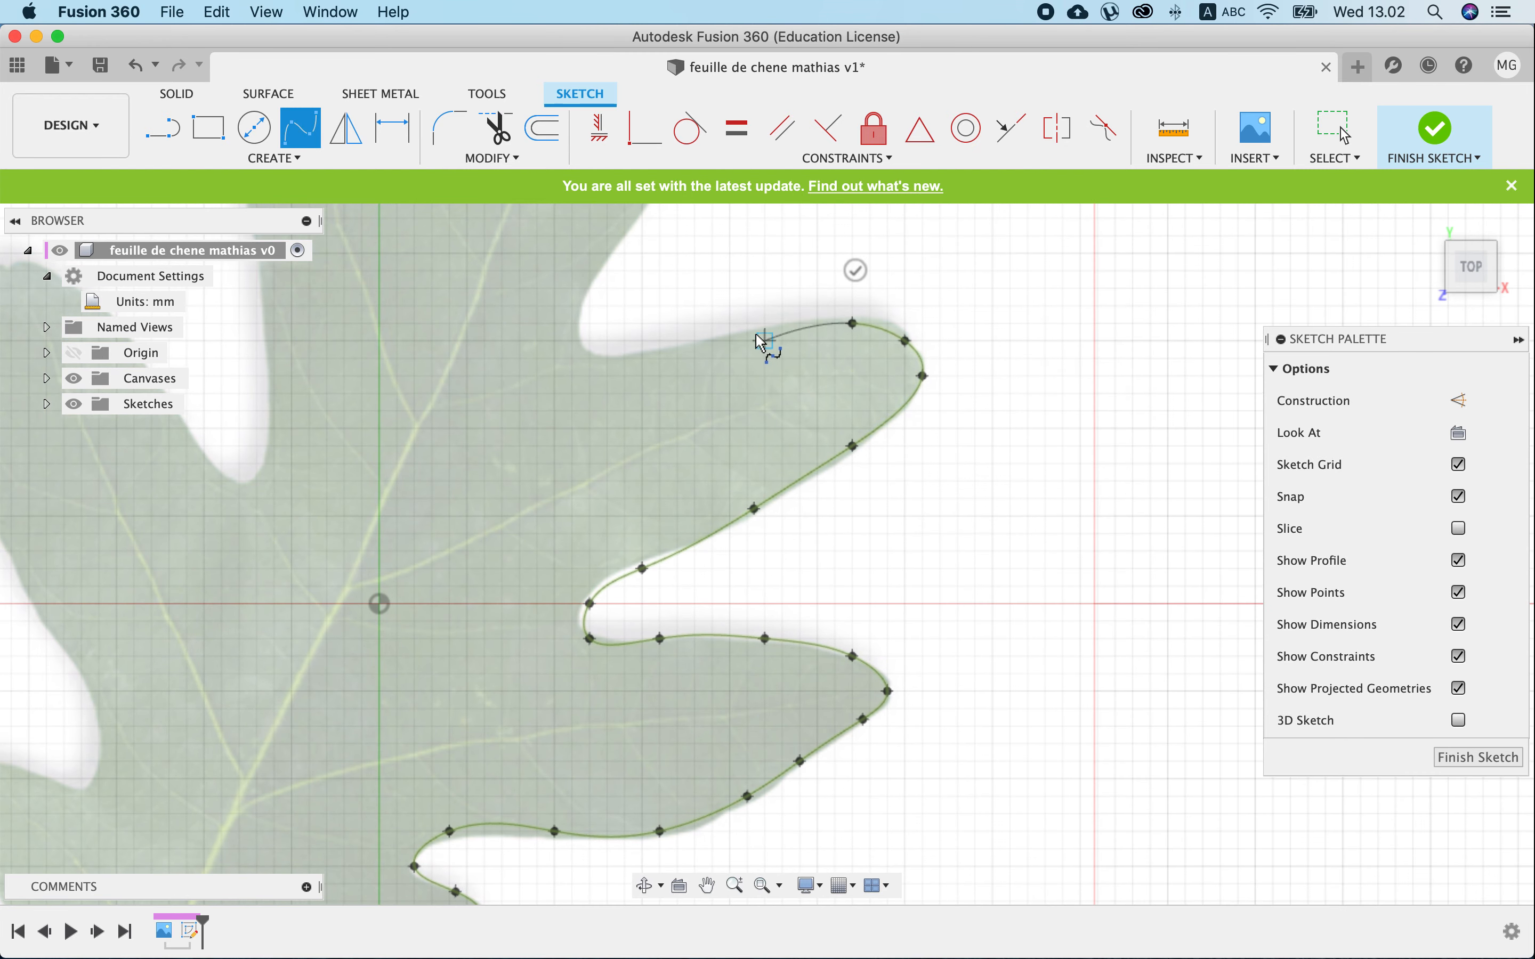
{"action": "left_click", "coordinate": [731, 341]}
{"action": "left_click", "coordinate": [625, 359]}
{"action": "left_click", "coordinate": [572, 341]}
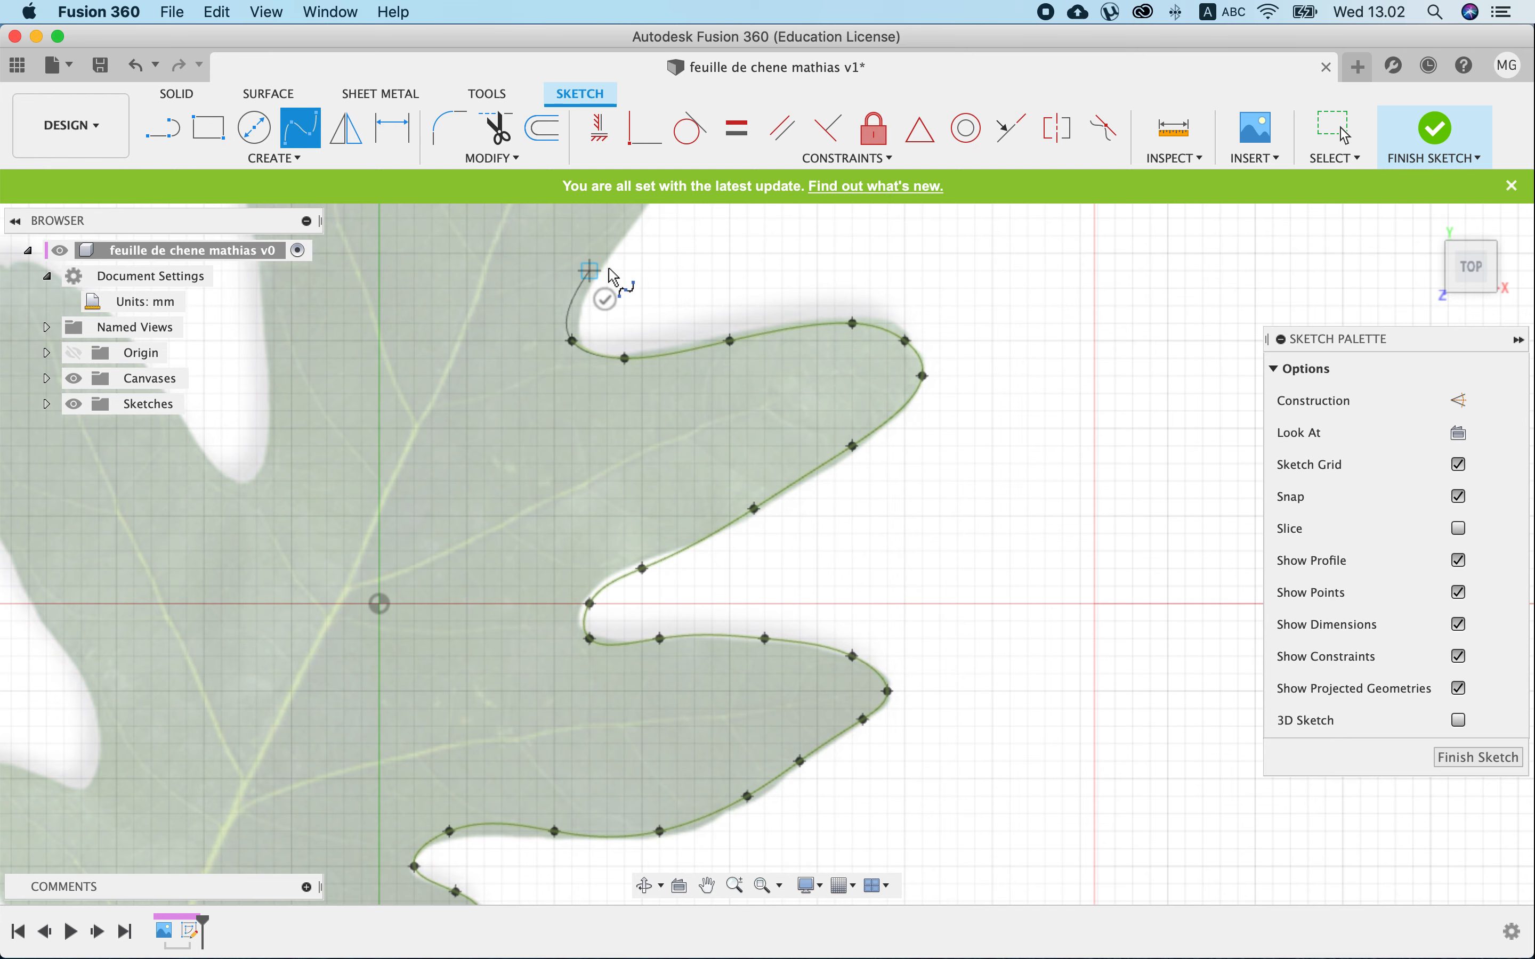
Extend the spline up the top lobe's right edge and around its small side point to the inner corner.
{"action": "left_click", "coordinate": [609, 256]}
{"action": "scroll", "coordinate": [556, 518], "scroll_direction": "up", "scroll_amount": 5}
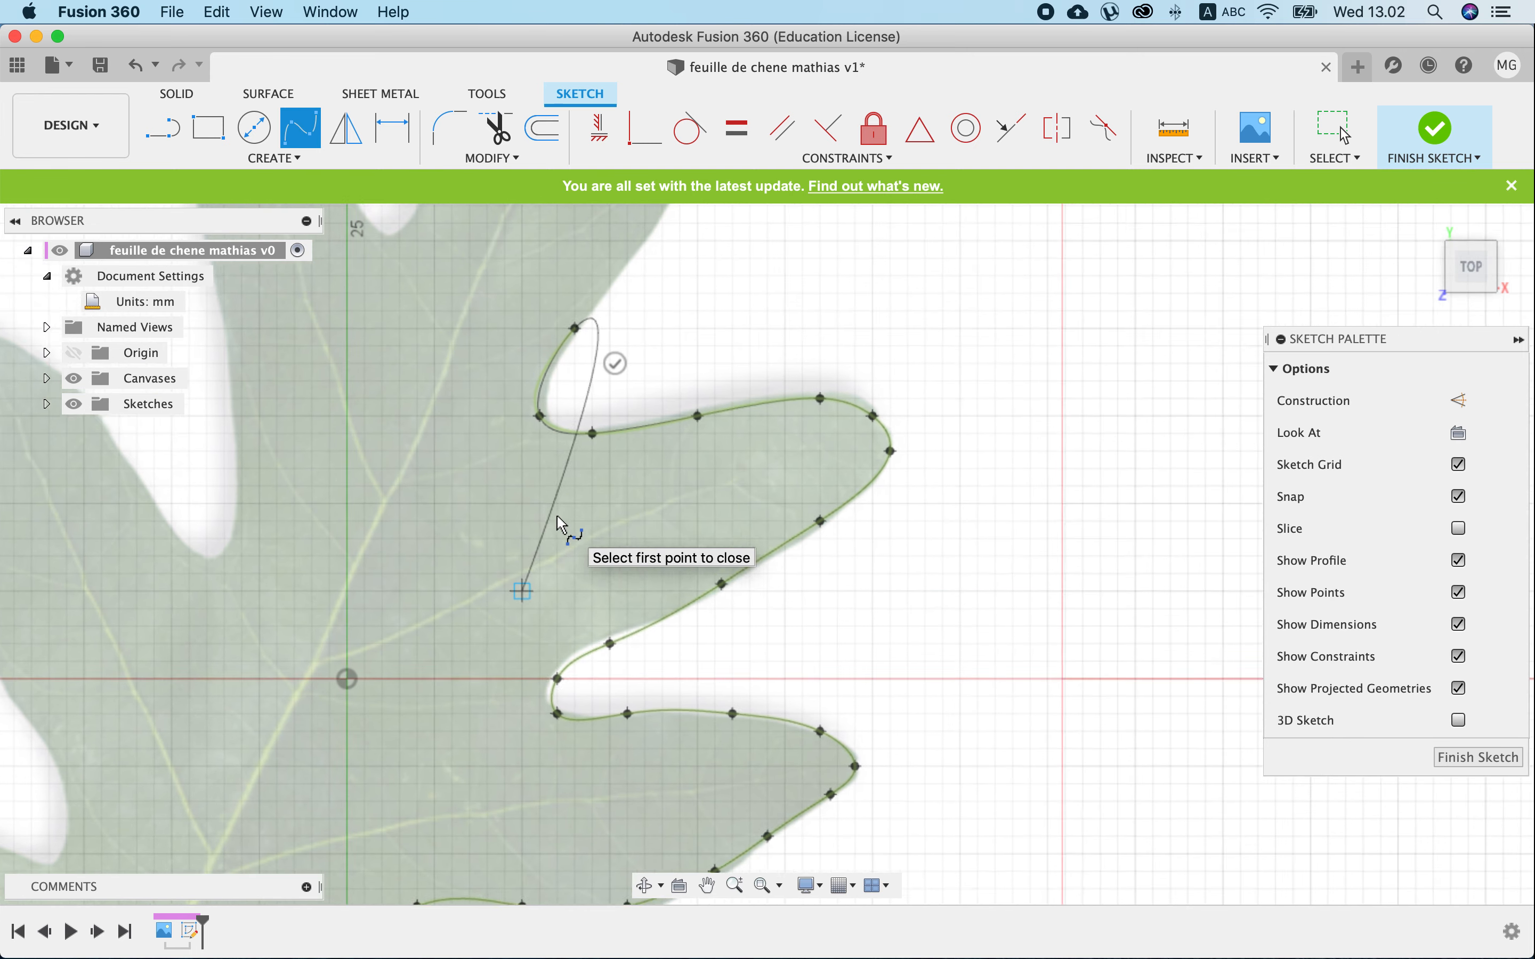
{"action": "left_click", "coordinate": [577, 360]}
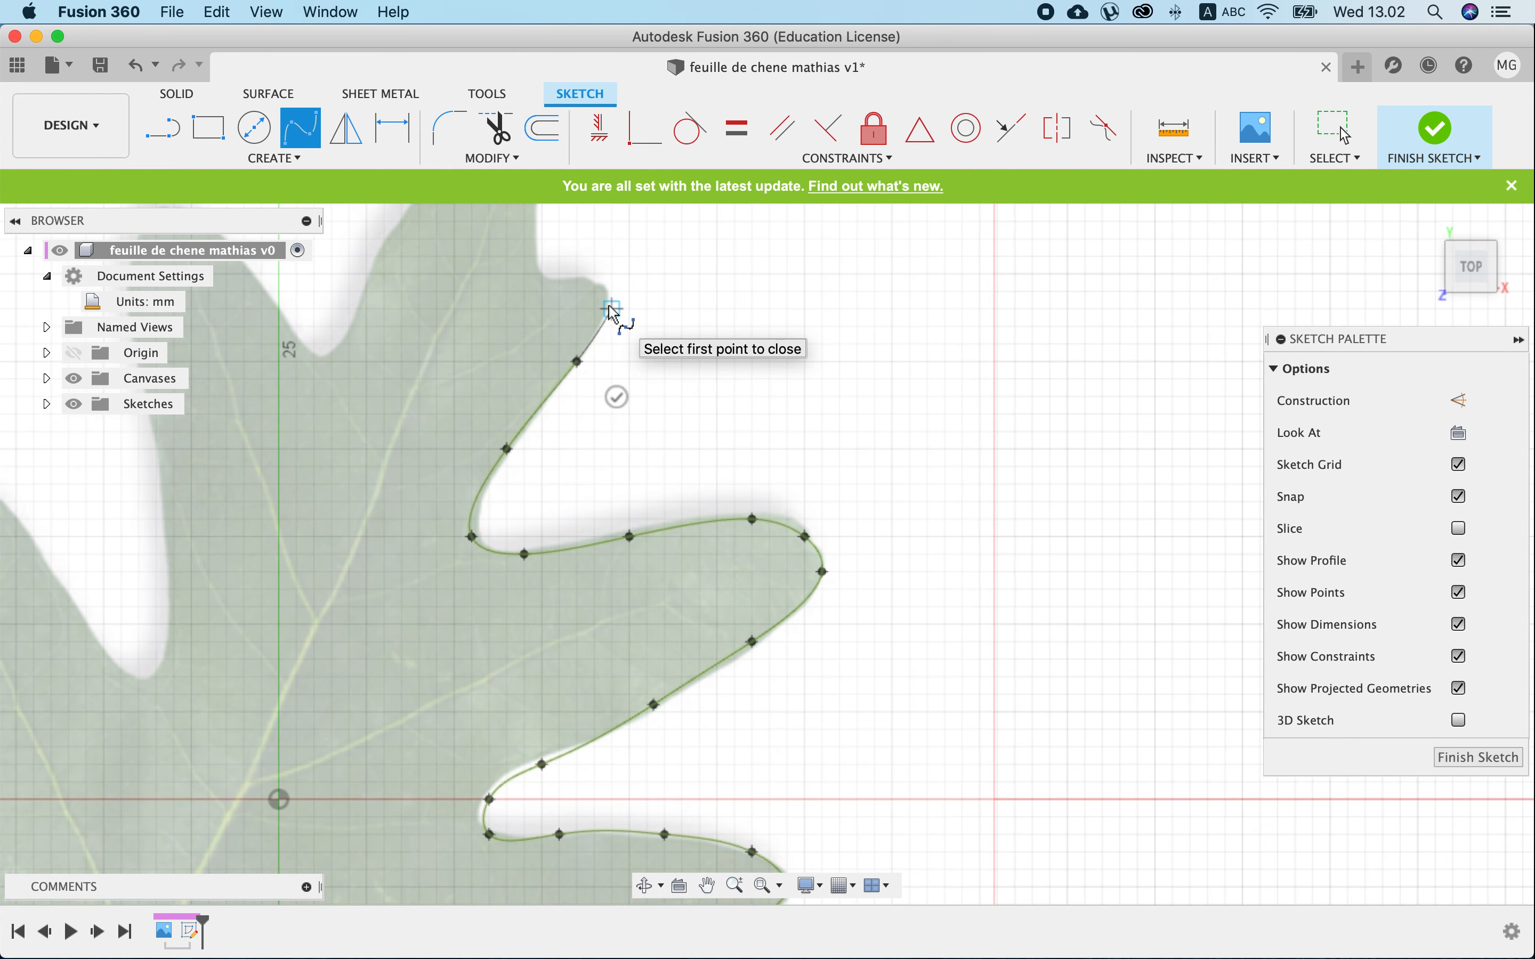
{"action": "left_click", "coordinate": [612, 291]}
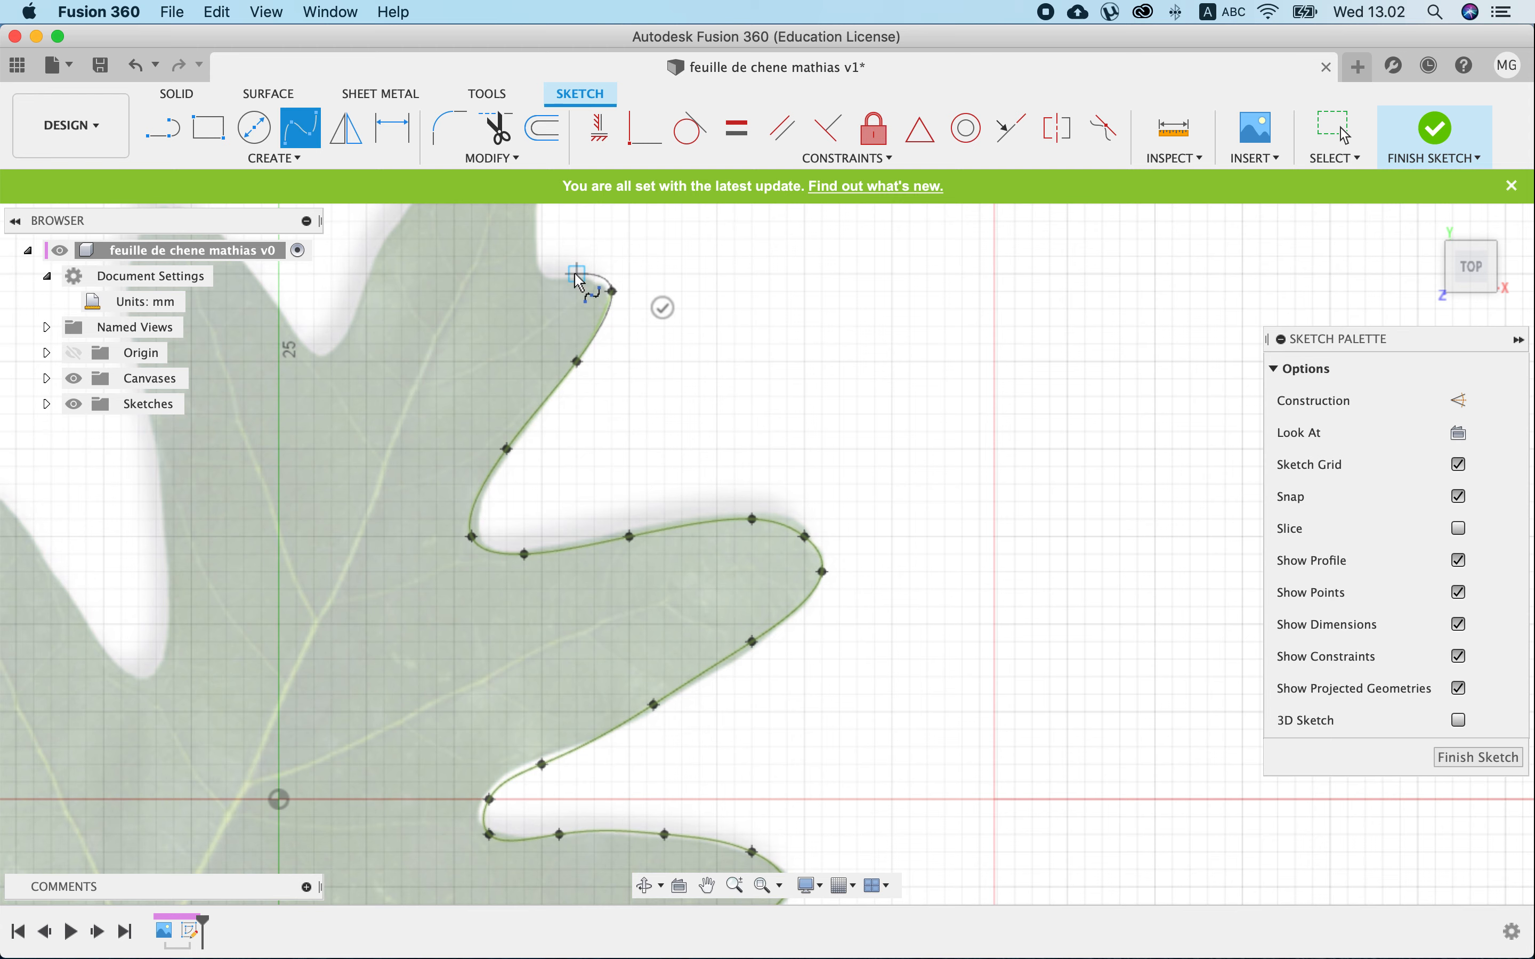
{"action": "left_click", "coordinate": [544, 274]}
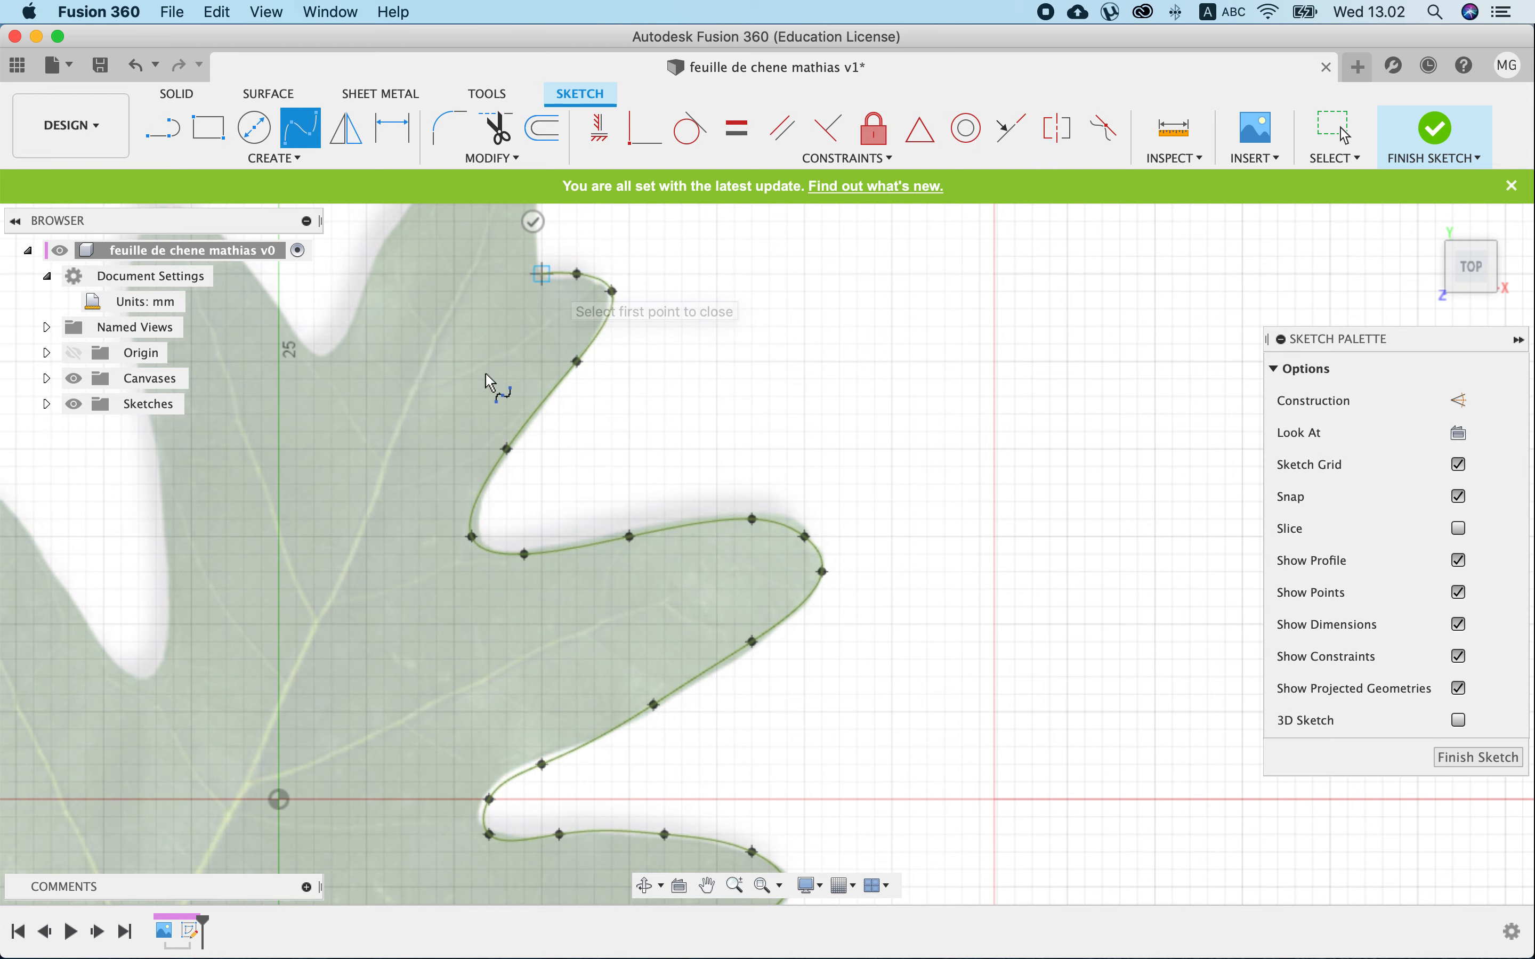
Continue the spline up the top lobe's right edge and through the small dip at its tip.
{"action": "scroll", "coordinate": [490, 383], "scroll_direction": "up", "scroll_amount": 5}
{"action": "scroll", "coordinate": [490, 383], "scroll_direction": "up", "scroll_amount": 2}
{"action": "left_click", "coordinate": [570, 310]}
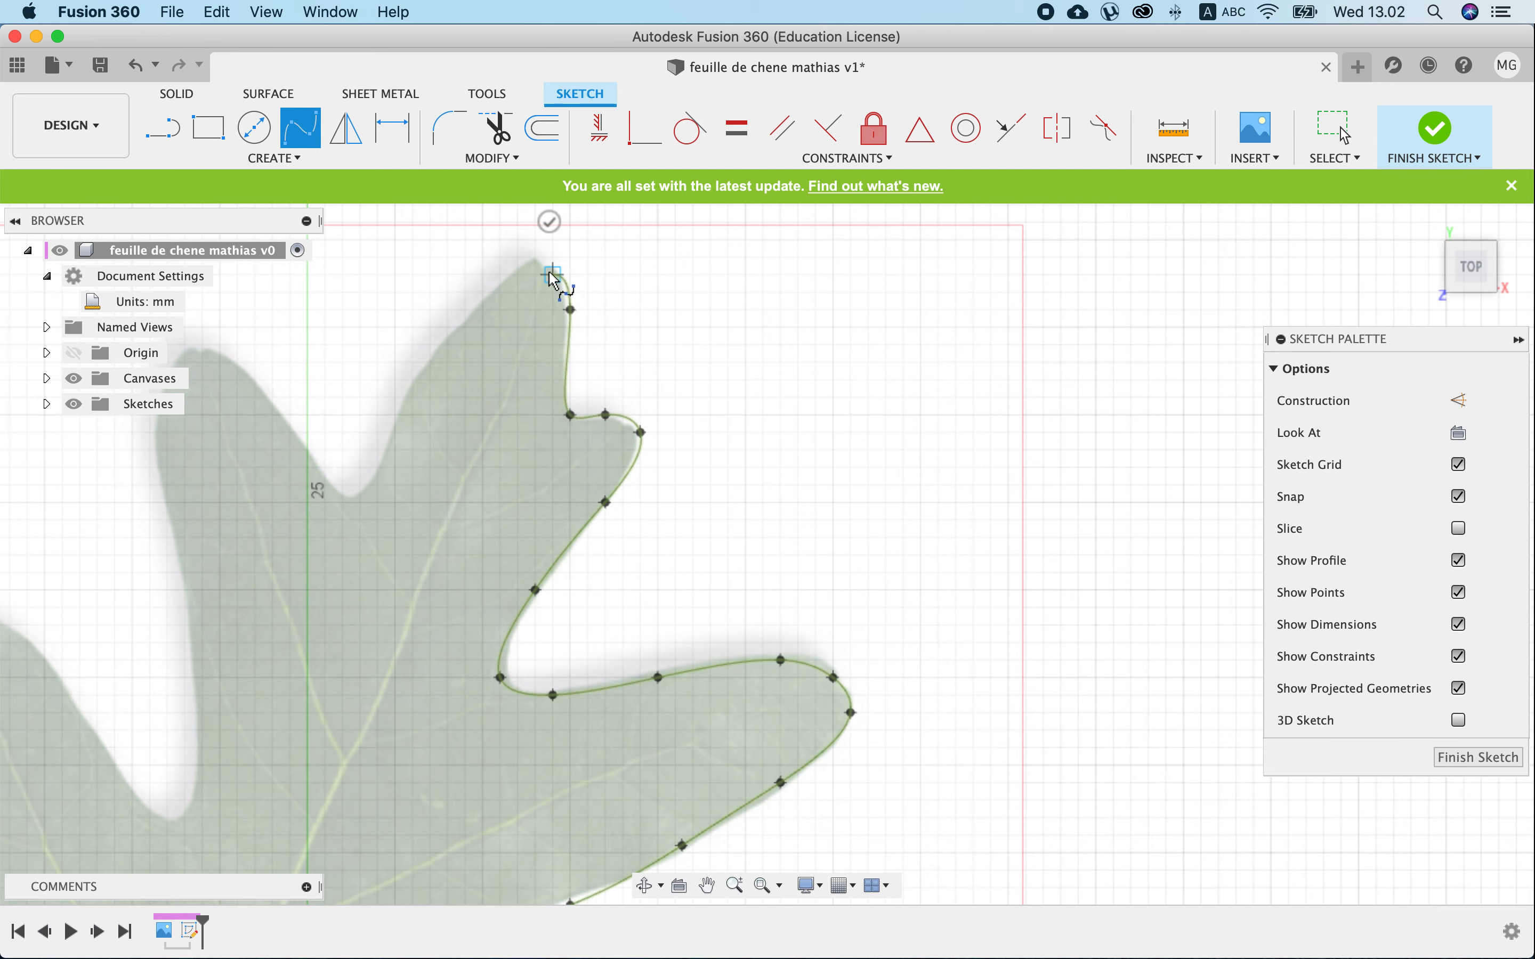
{"action": "scroll", "coordinate": [551, 277], "scroll_direction": "up", "scroll_amount": 5}
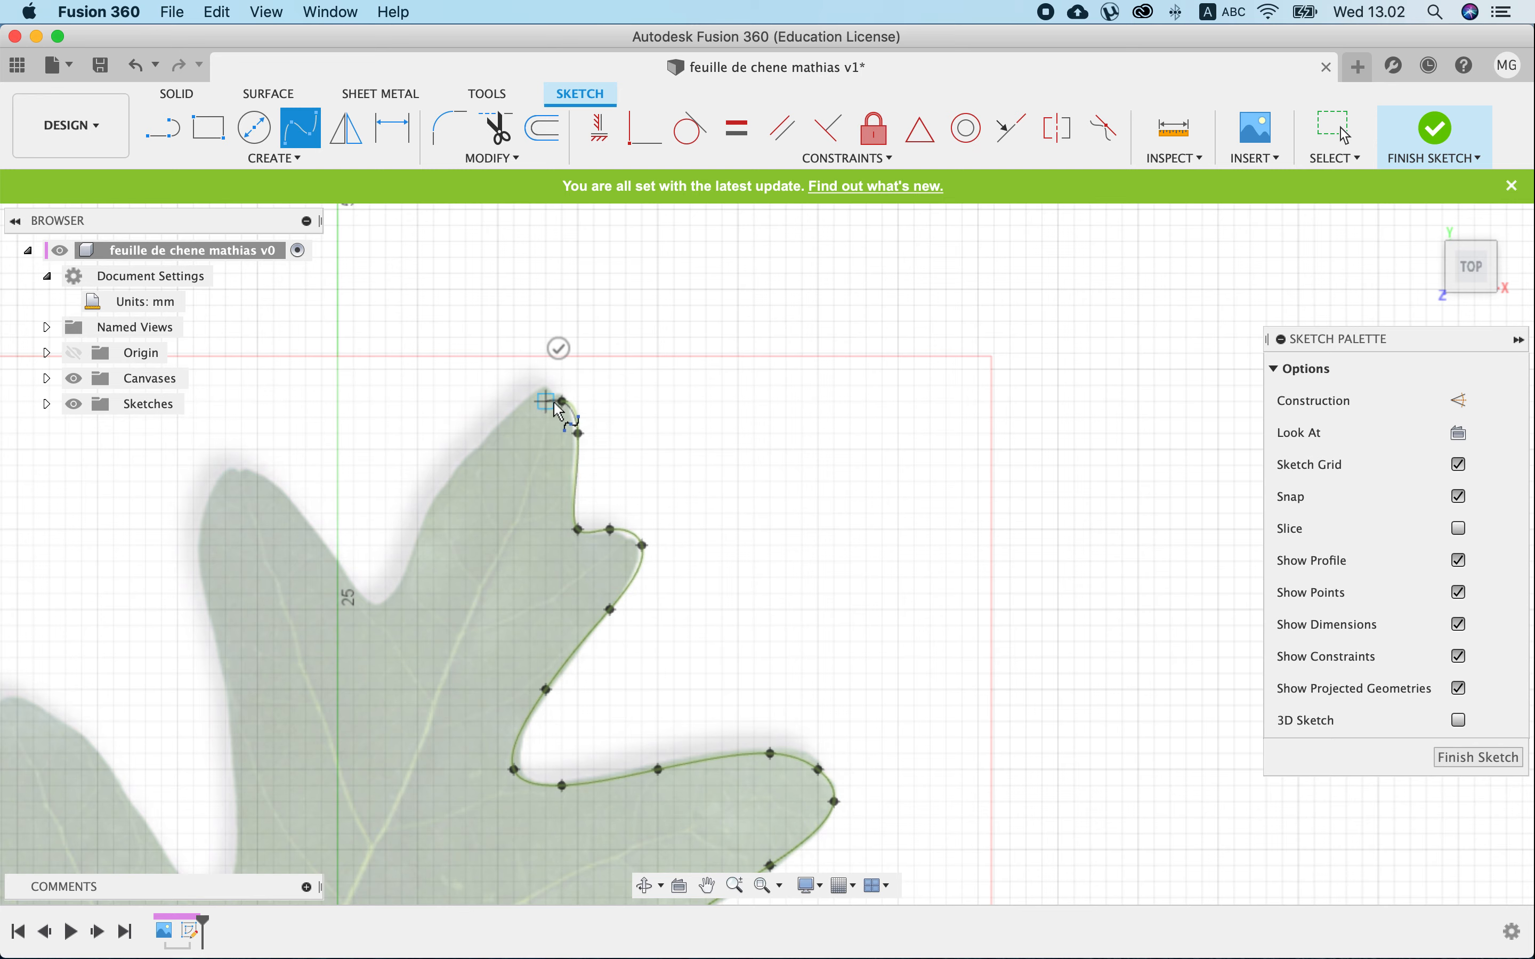
{"action": "scroll", "coordinate": [558, 402], "scroll_direction": "down", "scroll_amount": 10, "text": "shift"}
{"action": "scroll", "coordinate": [559, 402], "scroll_direction": "up", "scroll_amount": 10, "text": "shift"}
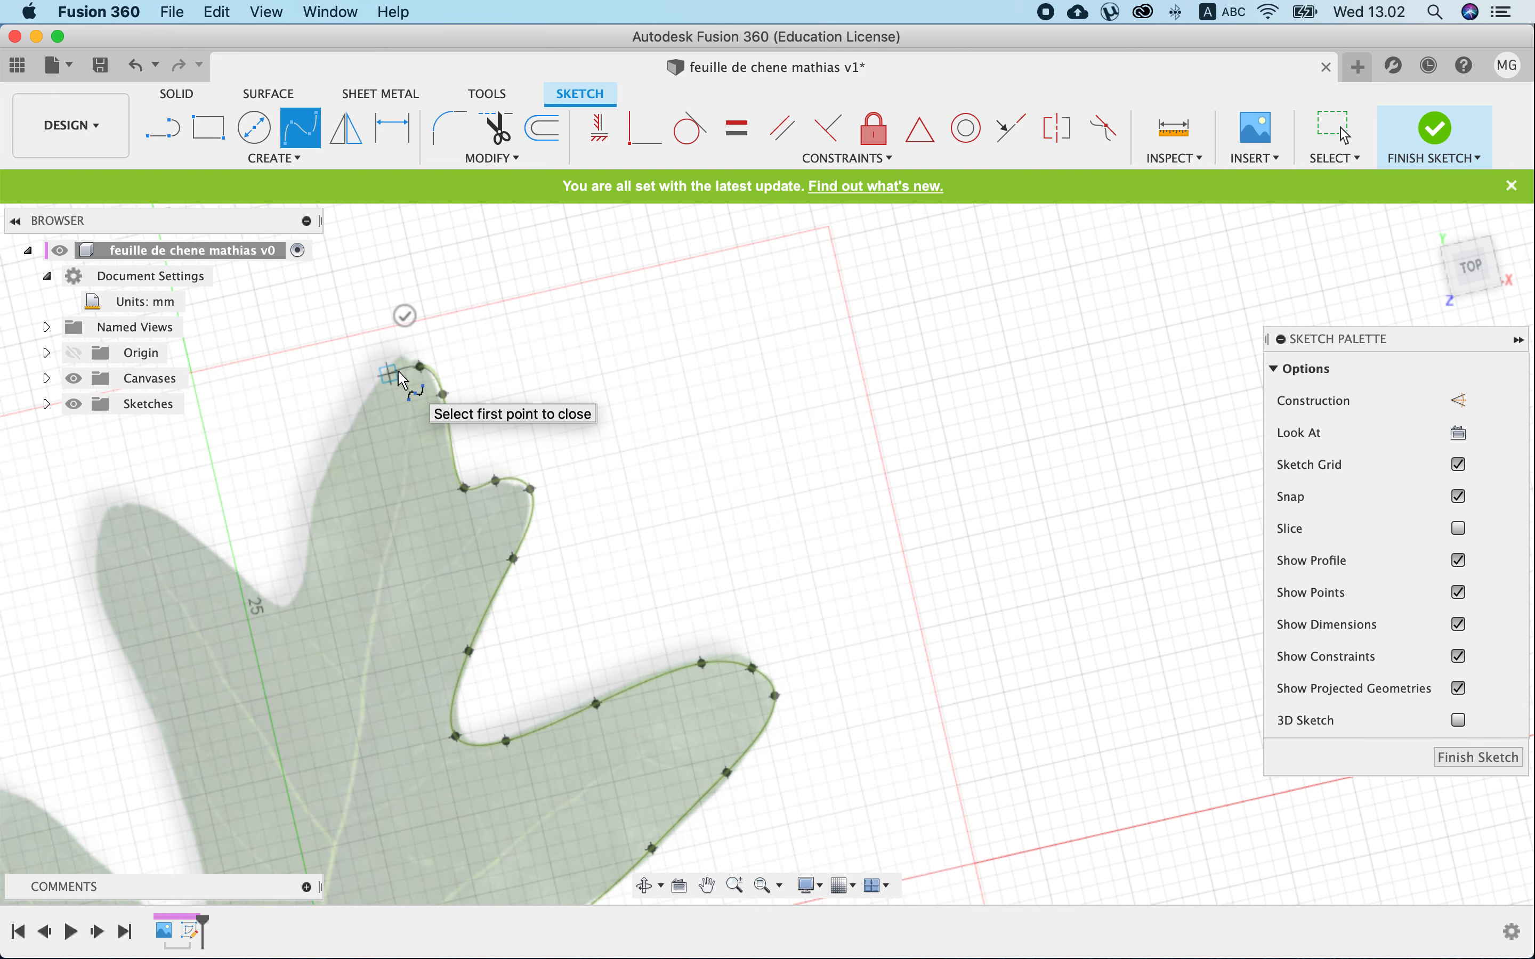
{"action": "scroll", "coordinate": [426, 380], "scroll_direction": "up", "scroll_amount": 5}
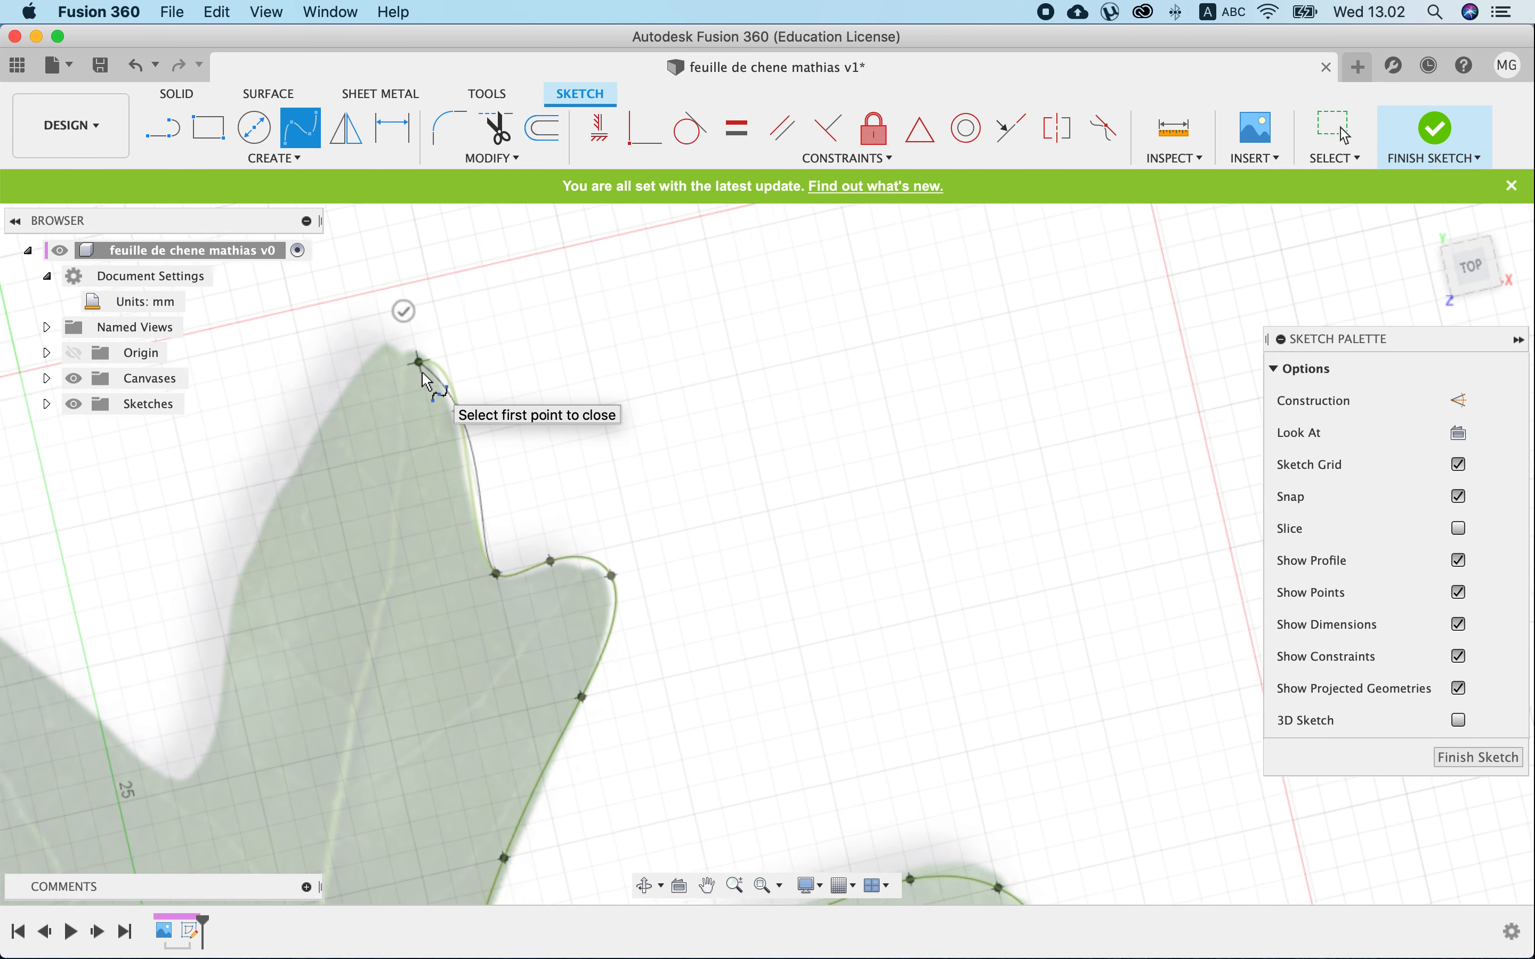
{"action": "scroll", "coordinate": [426, 379], "scroll_direction": "up", "scroll_amount": 5}
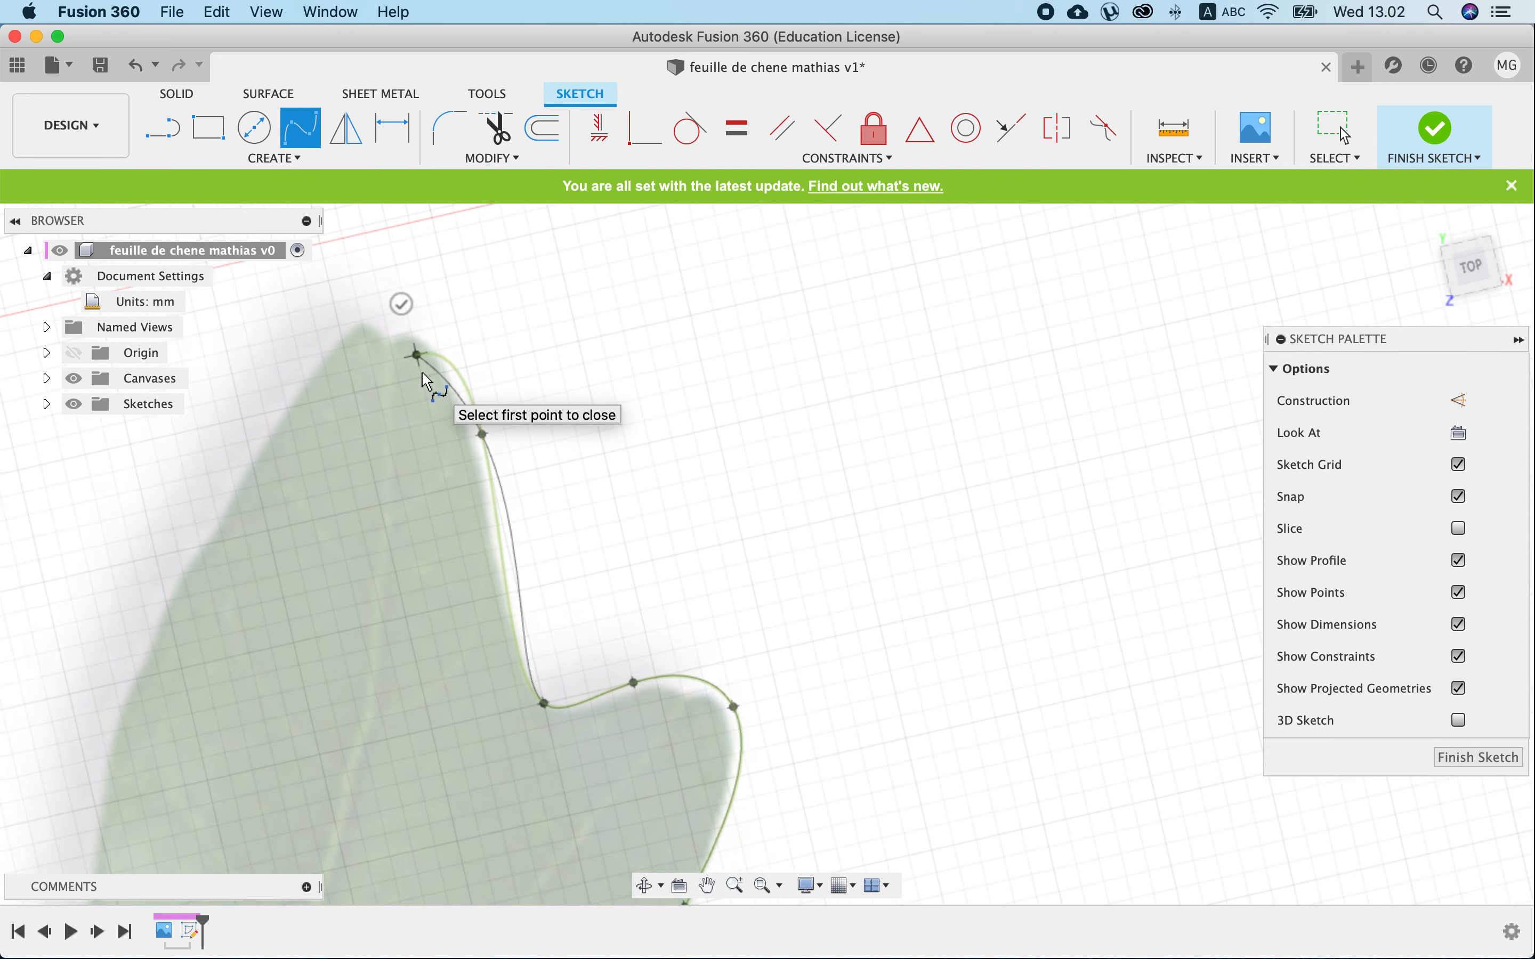
{"action": "left_click", "coordinate": [387, 356]}
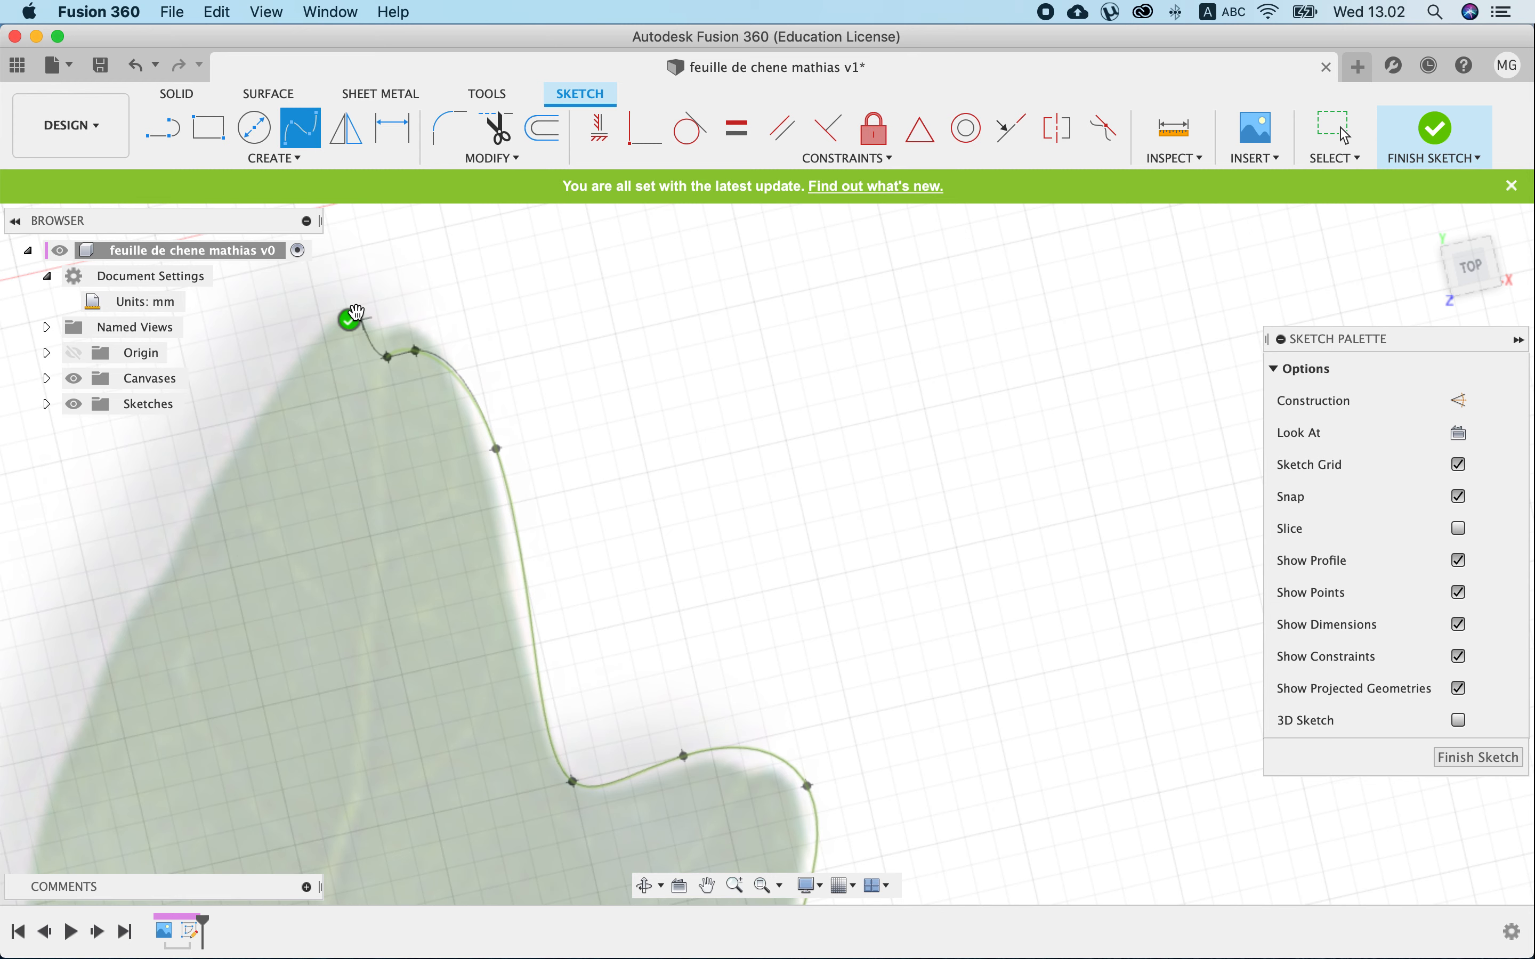
{"action": "left_click", "coordinate": [363, 307]}
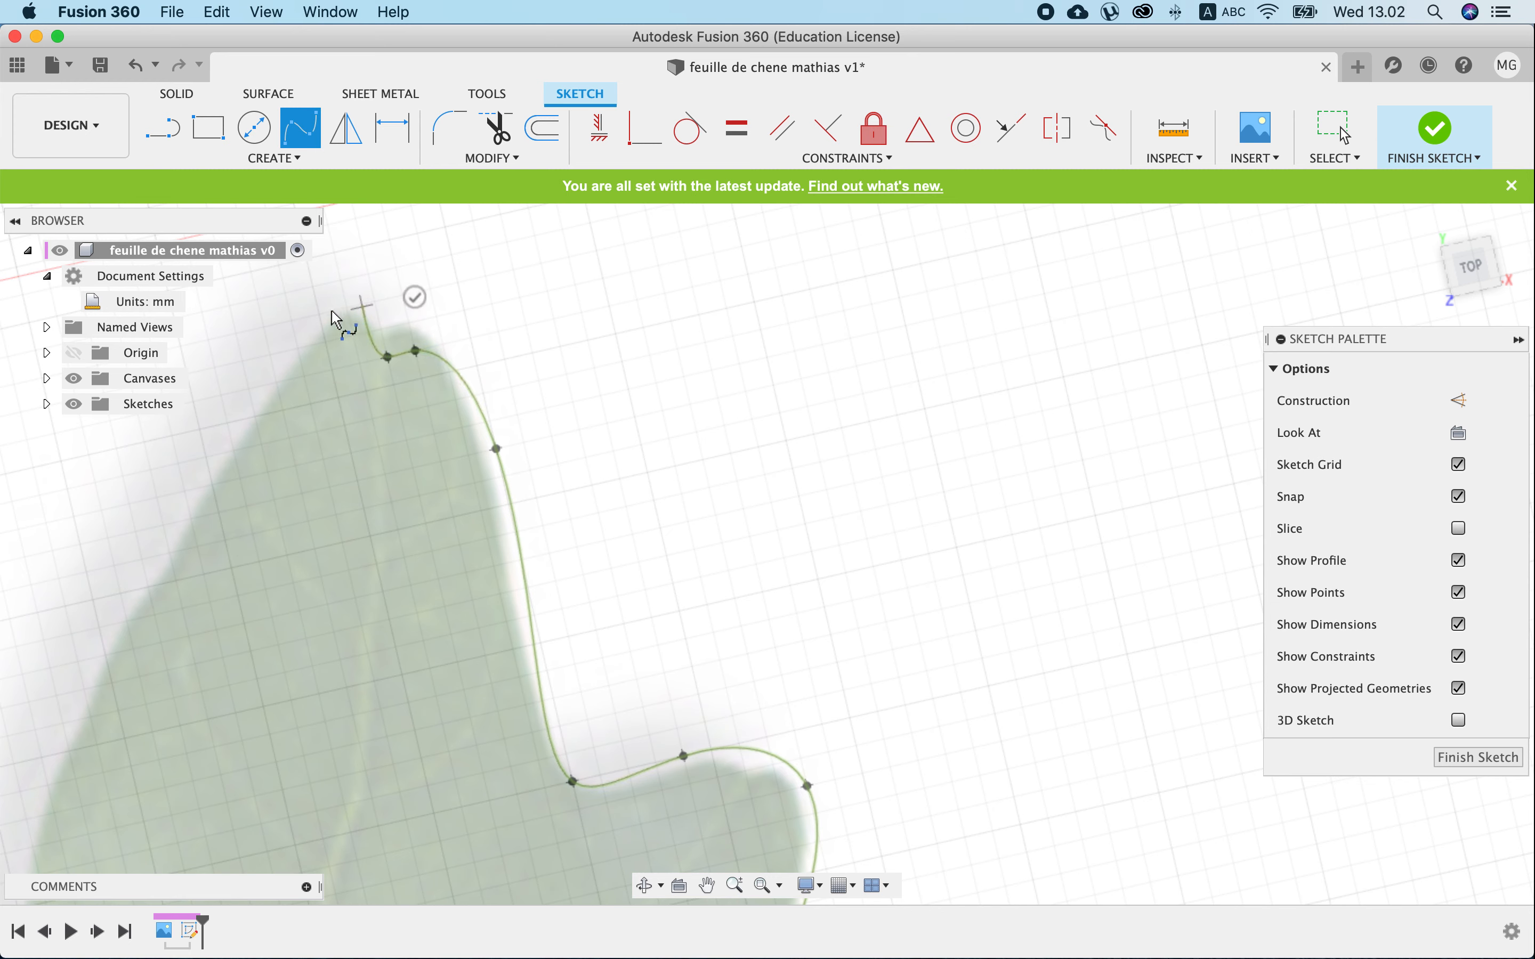
Trace the spline over the top lobe's tip and down its left edge towards the notch beside the upper left lobe.
{"action": "left_click", "coordinate": [298, 348]}
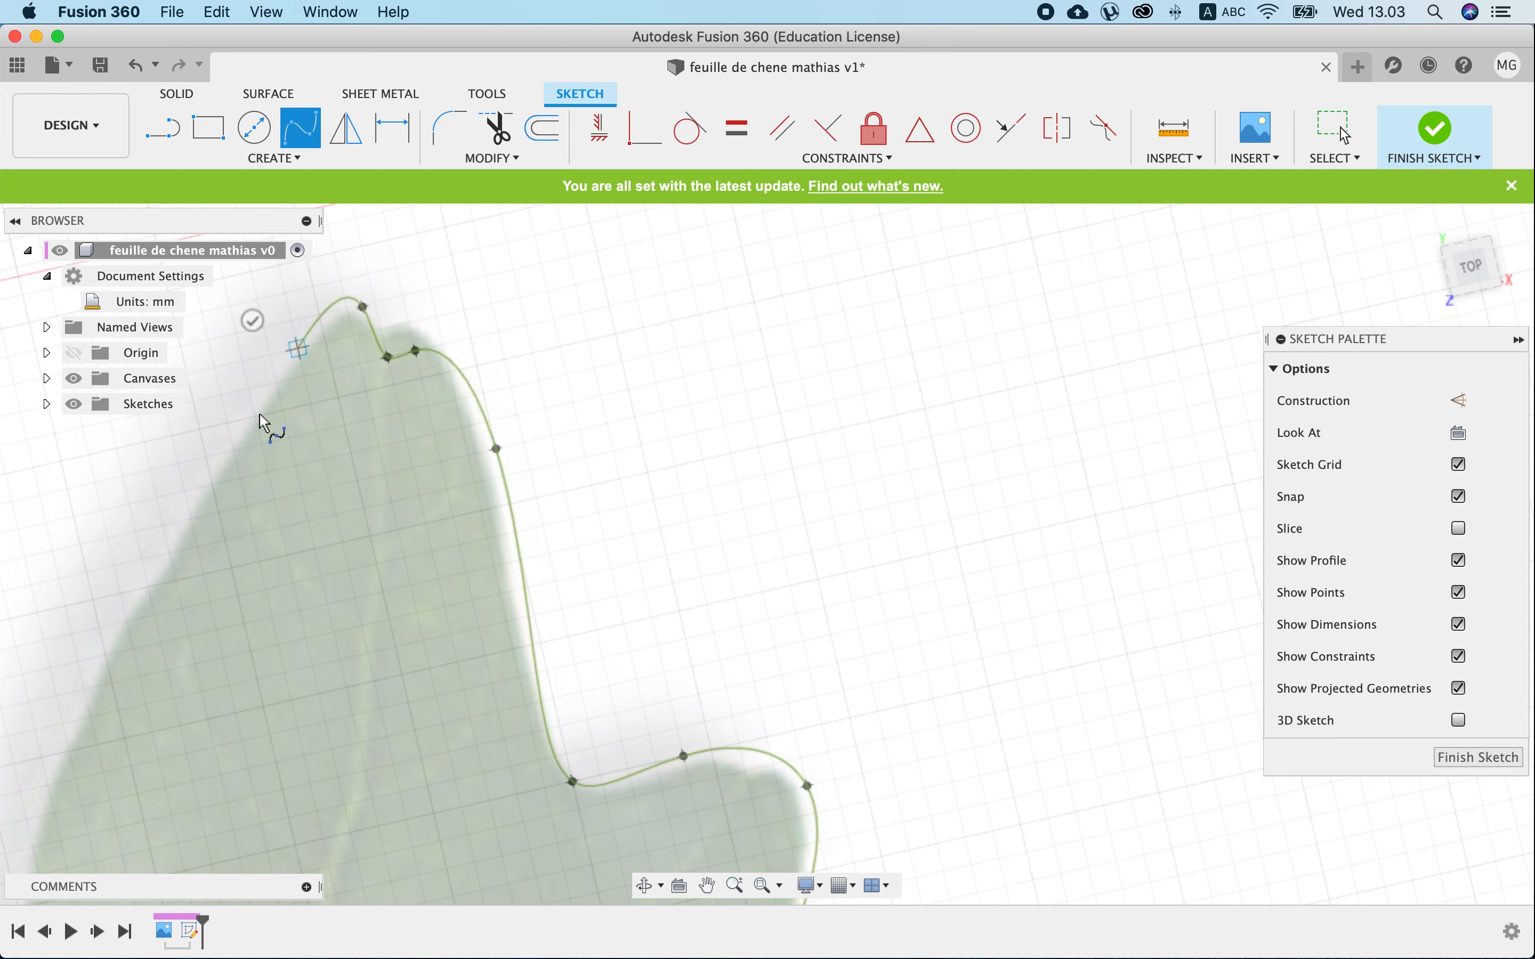
{"action": "left_click", "coordinate": [223, 470]}
{"action": "left_click", "coordinate": [96, 679]}
{"action": "scroll", "coordinate": [260, 574], "scroll_direction": "down", "scroll_amount": 7}
{"action": "scroll", "coordinate": [260, 574], "scroll_direction": "left", "scroll_amount": 7}
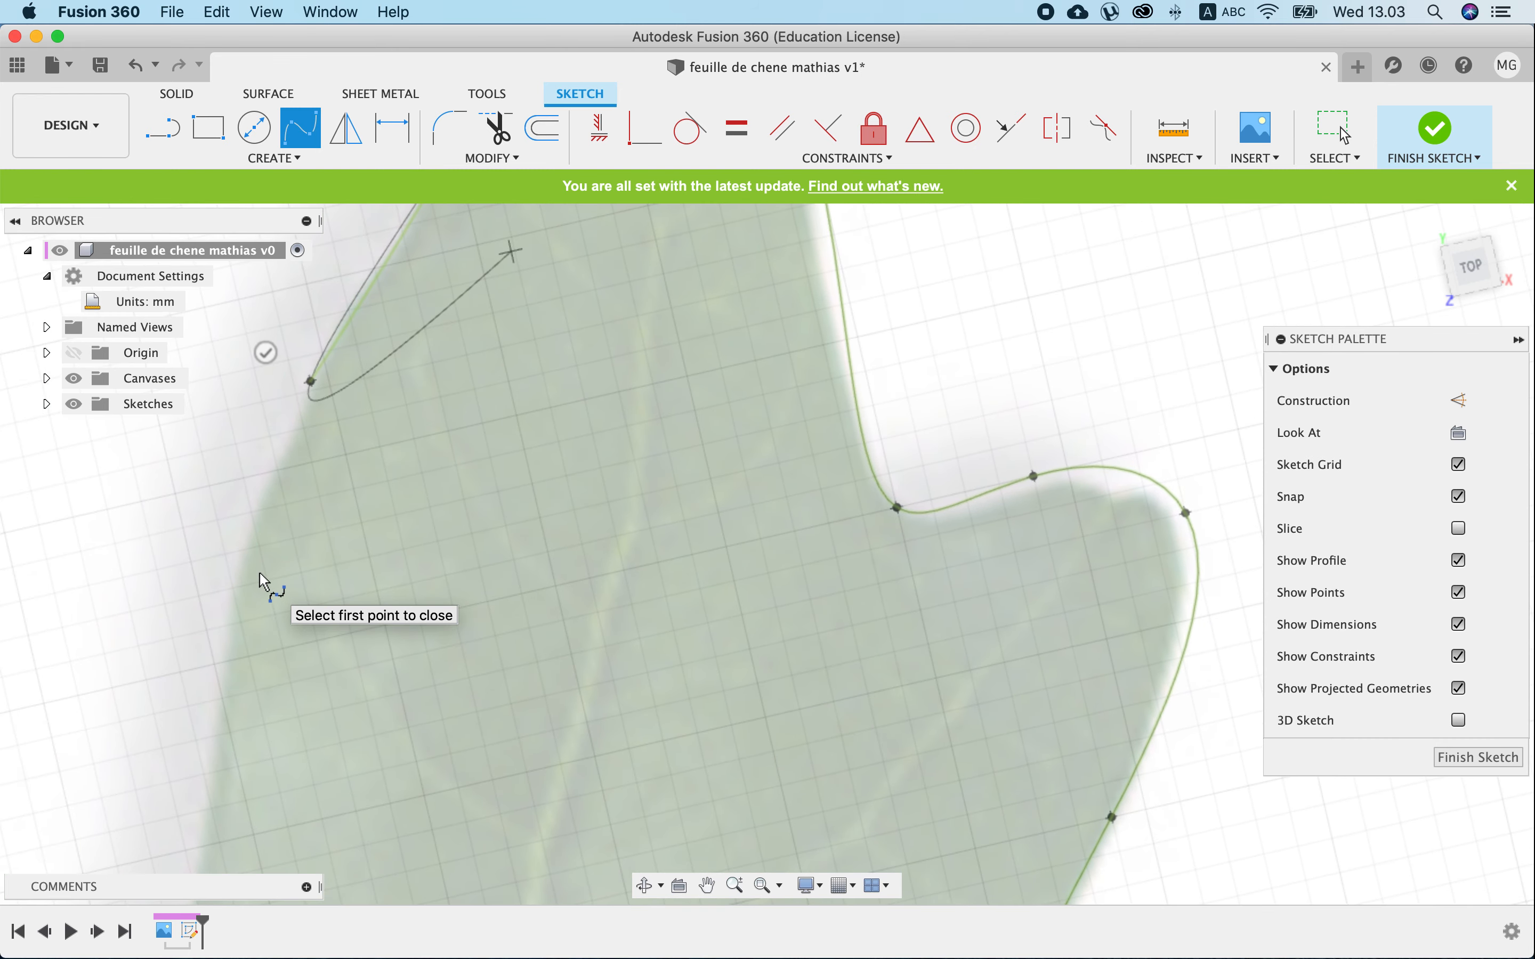
{"action": "scroll", "coordinate": [261, 574], "scroll_direction": "left", "scroll_amount": 4}
{"action": "scroll", "coordinate": [260, 574], "scroll_direction": "down", "scroll_amount": 3}
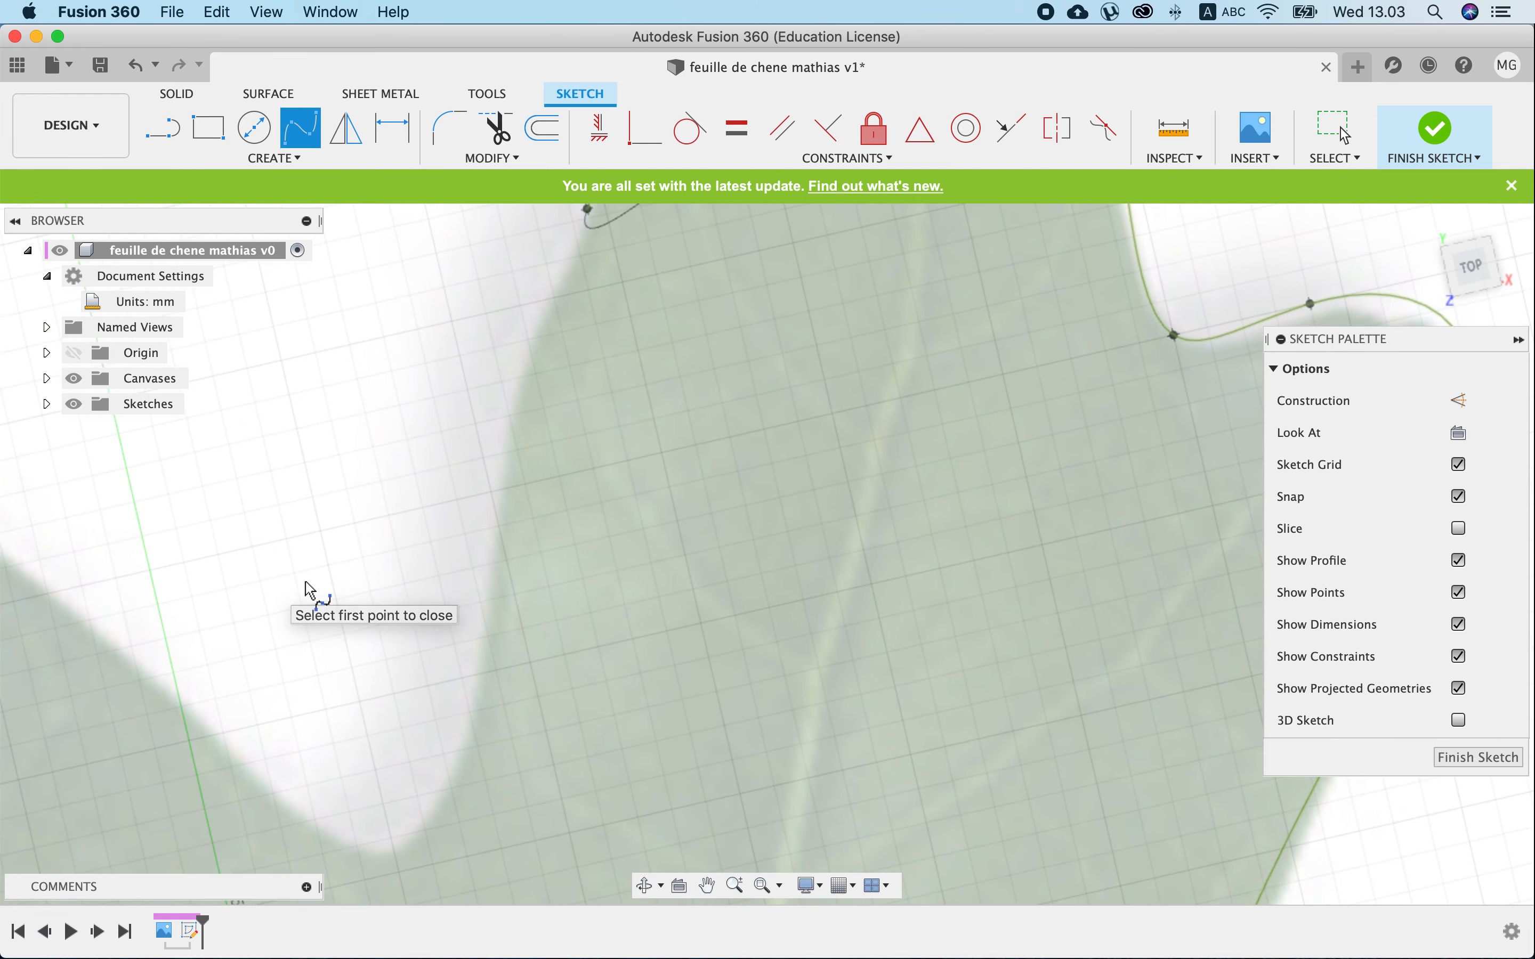
{"action": "left_click", "coordinate": [488, 586]}
{"action": "left_click", "coordinate": [432, 813]}
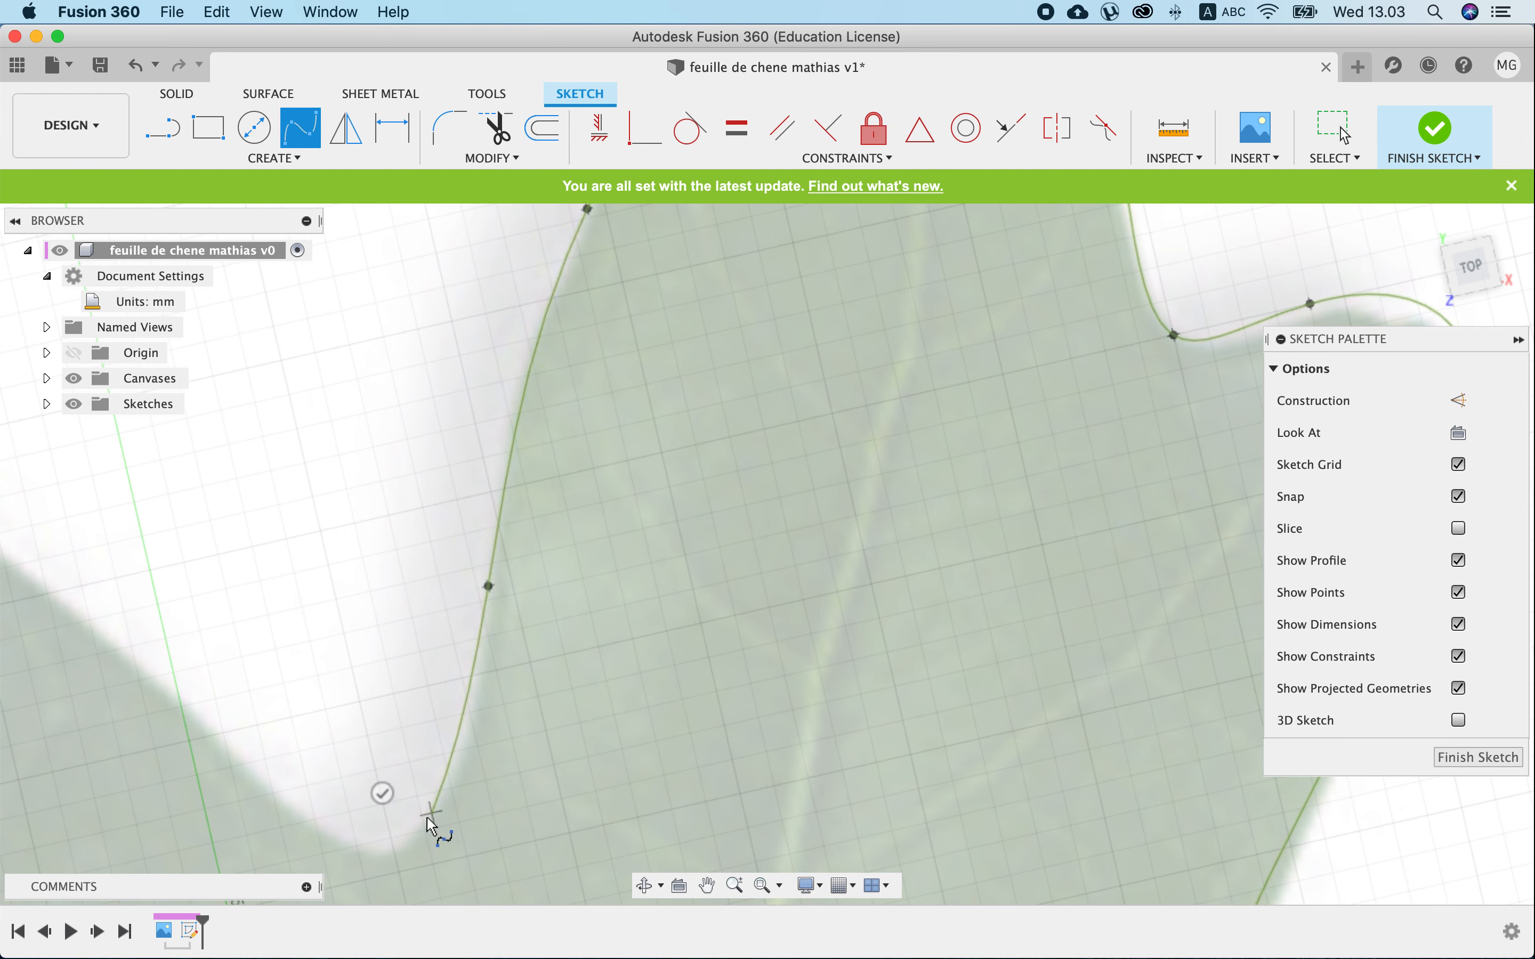
Curve the spline through the notch and up the inner edge of the upper left lobe, around its tip.
{"action": "left_click", "coordinate": [368, 849]}
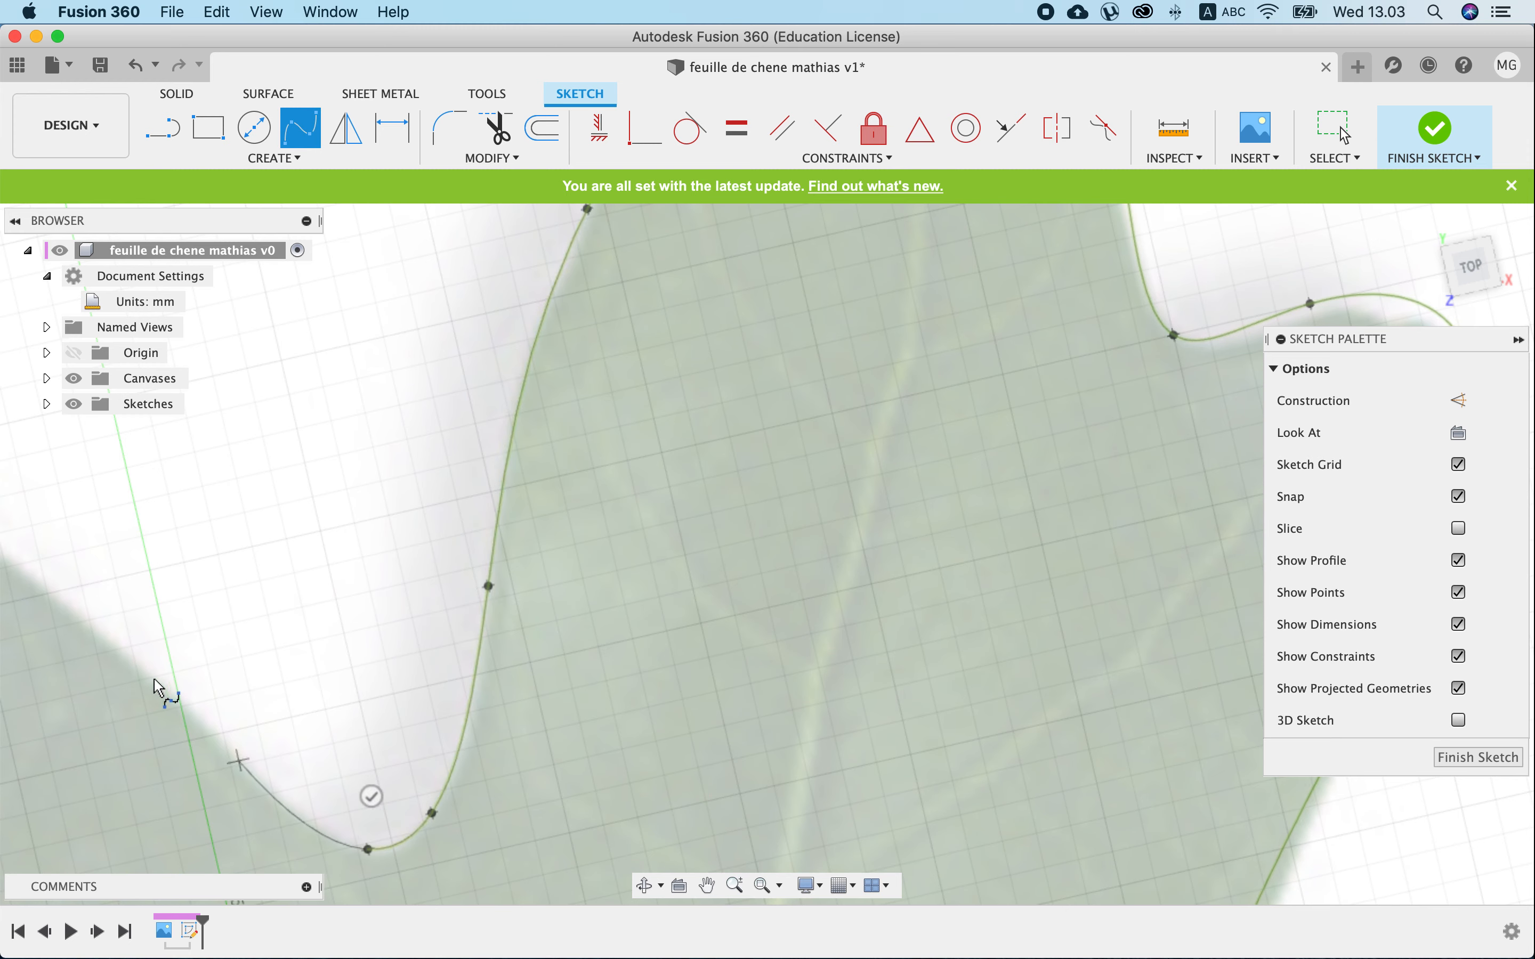
{"action": "left_click", "coordinate": [113, 646]}
{"action": "scroll", "coordinate": [589, 589], "scroll_direction": "left", "scroll_amount": 10}
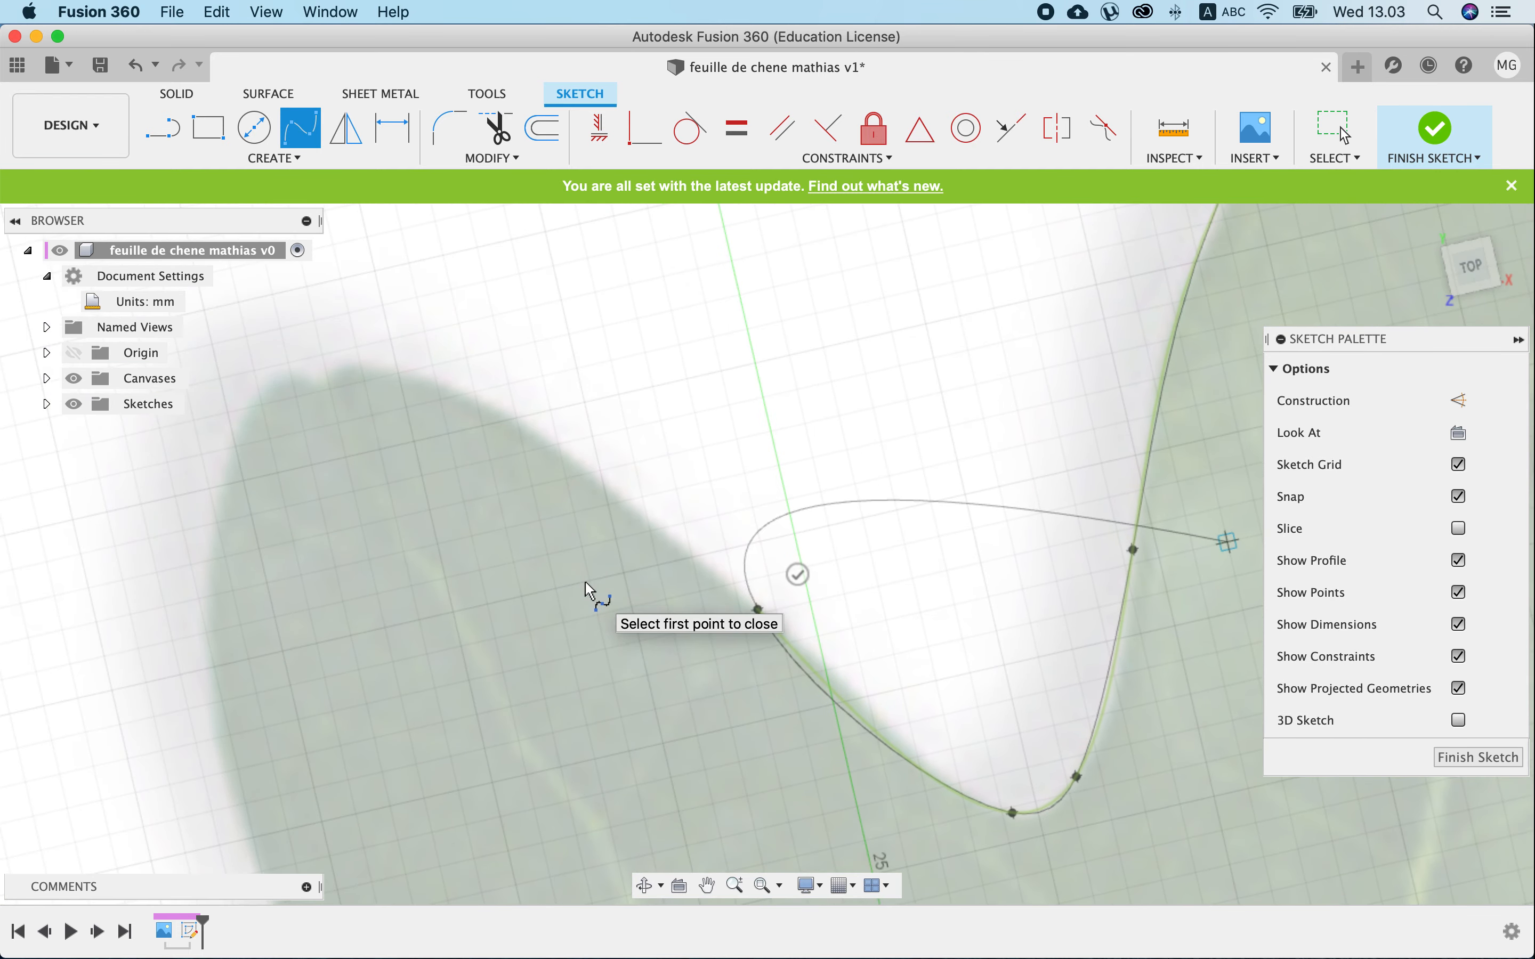
{"action": "left_click", "coordinate": [477, 373]}
{"action": "left_click", "coordinate": [359, 419]}
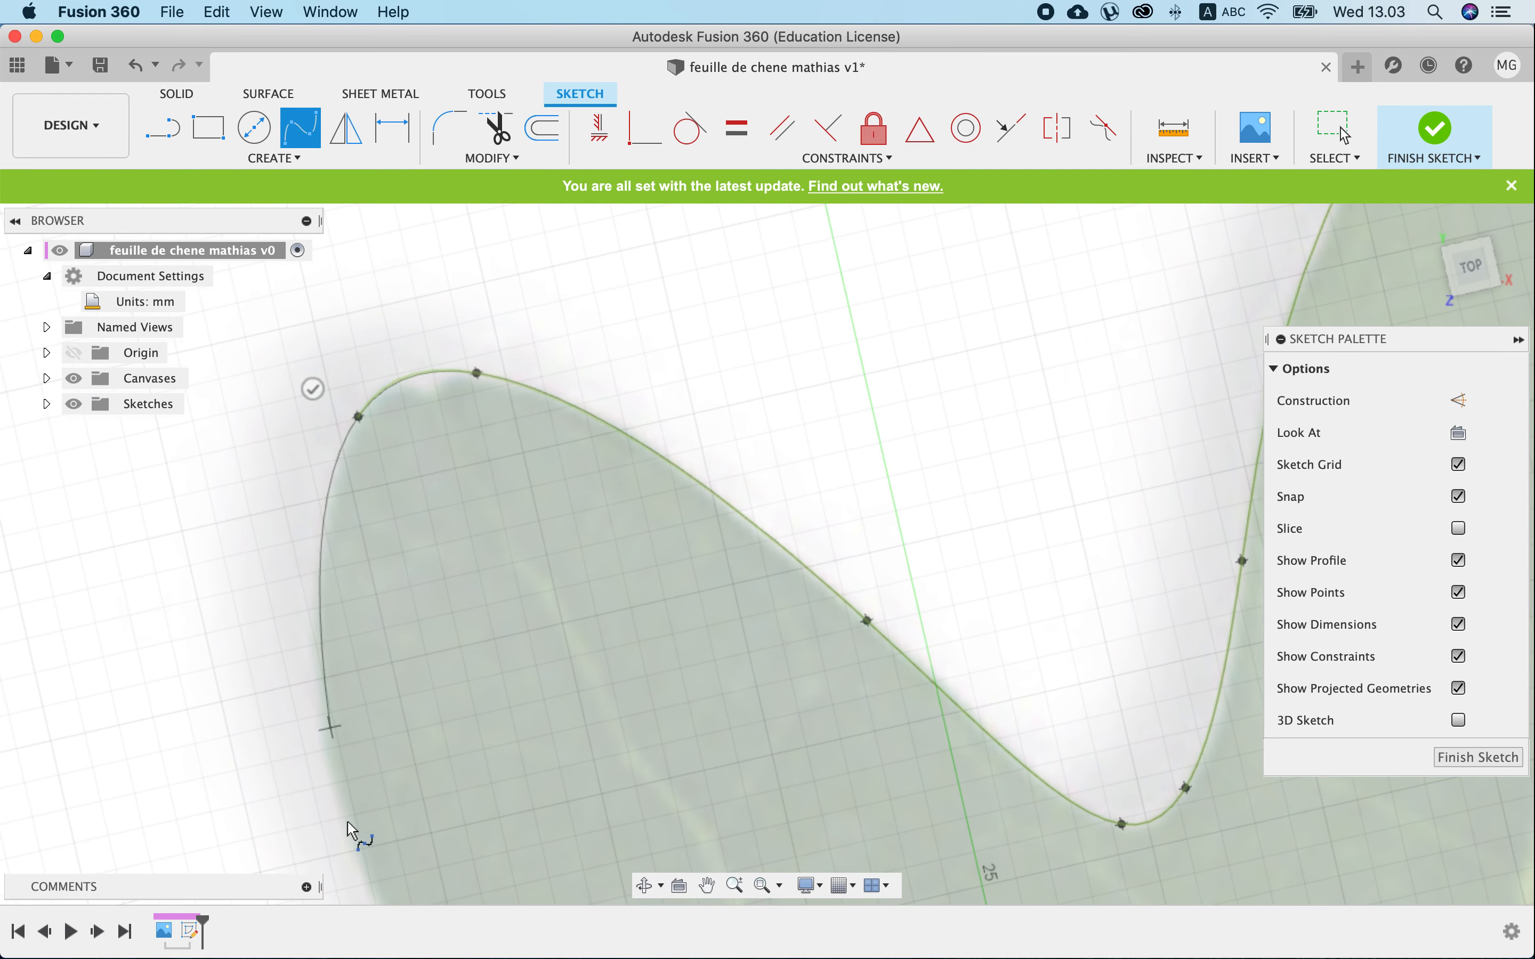
Trace the spline down the upper left lobe's outer edge into the notch above the middle left lobe.
{"action": "left_click", "coordinate": [349, 841]}
{"action": "scroll", "coordinate": [552, 657], "scroll_direction": "down", "scroll_amount": 10}
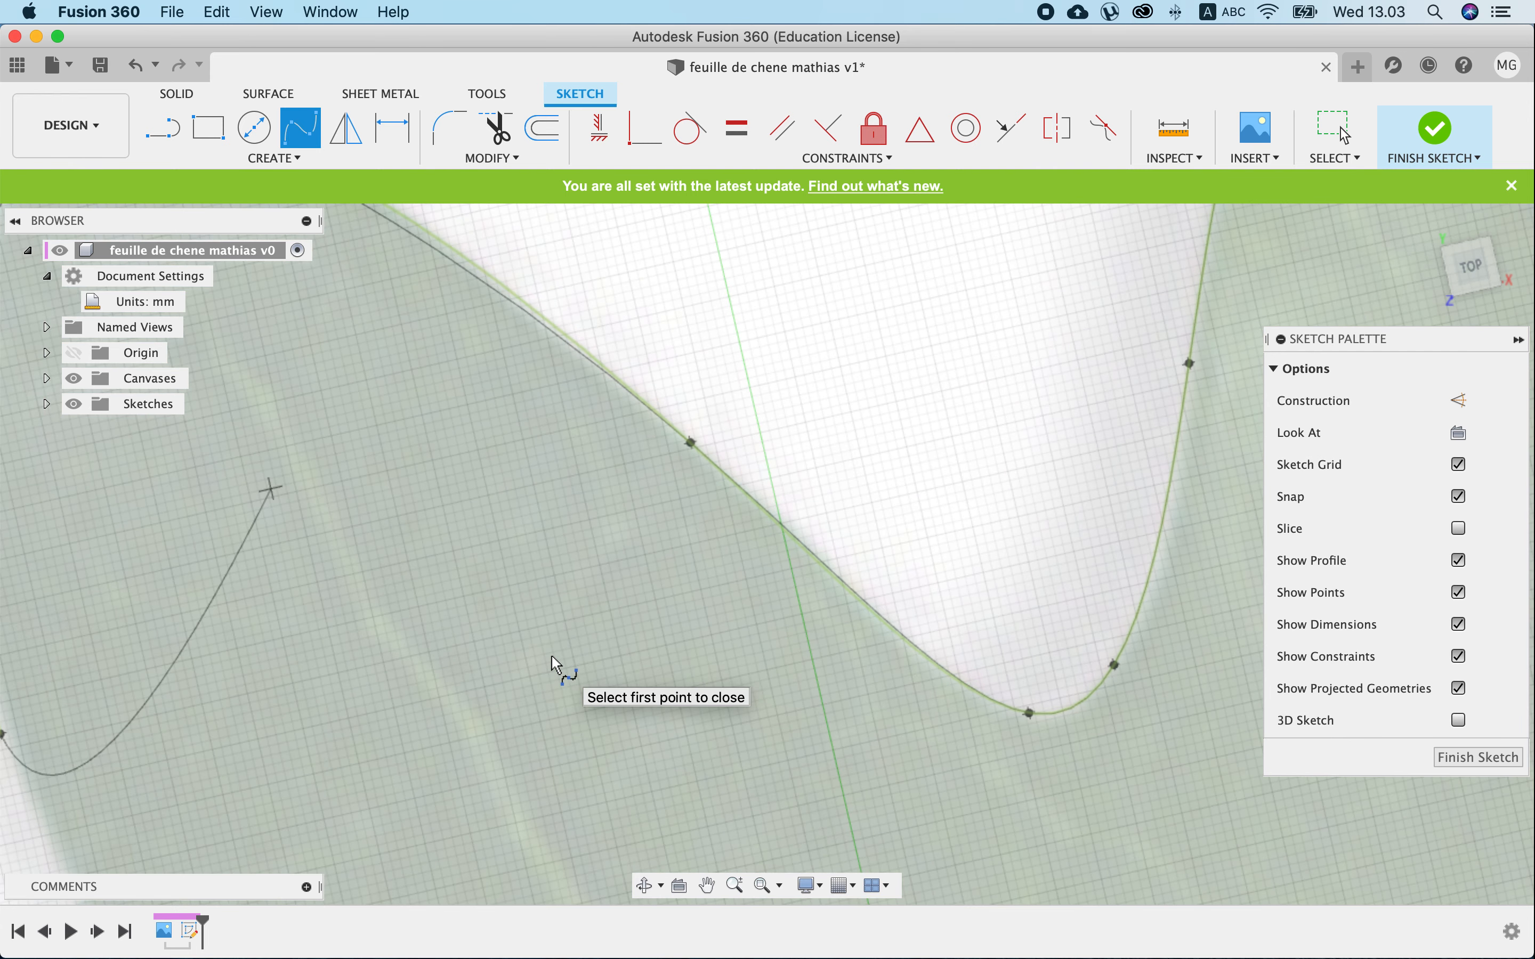
{"action": "scroll", "coordinate": [552, 659], "scroll_direction": "up", "scroll_amount": 10}
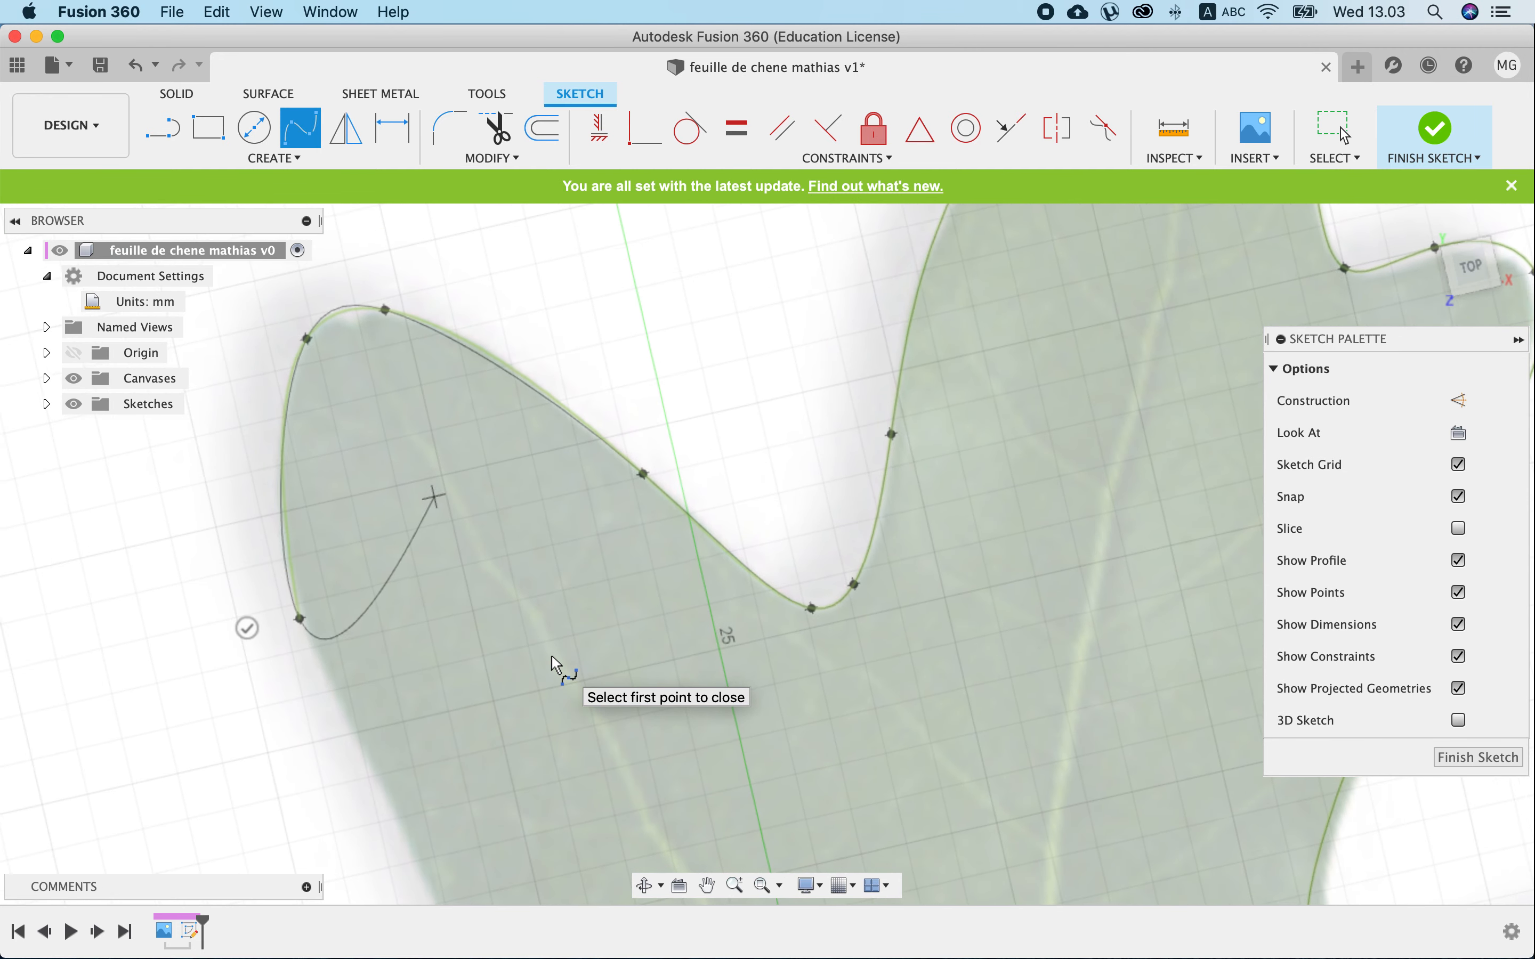
{"action": "scroll", "coordinate": [551, 663], "scroll_direction": "up", "scroll_amount": 5}
{"action": "scroll", "coordinate": [534, 649], "scroll_direction": "down", "scroll_amount": 10}
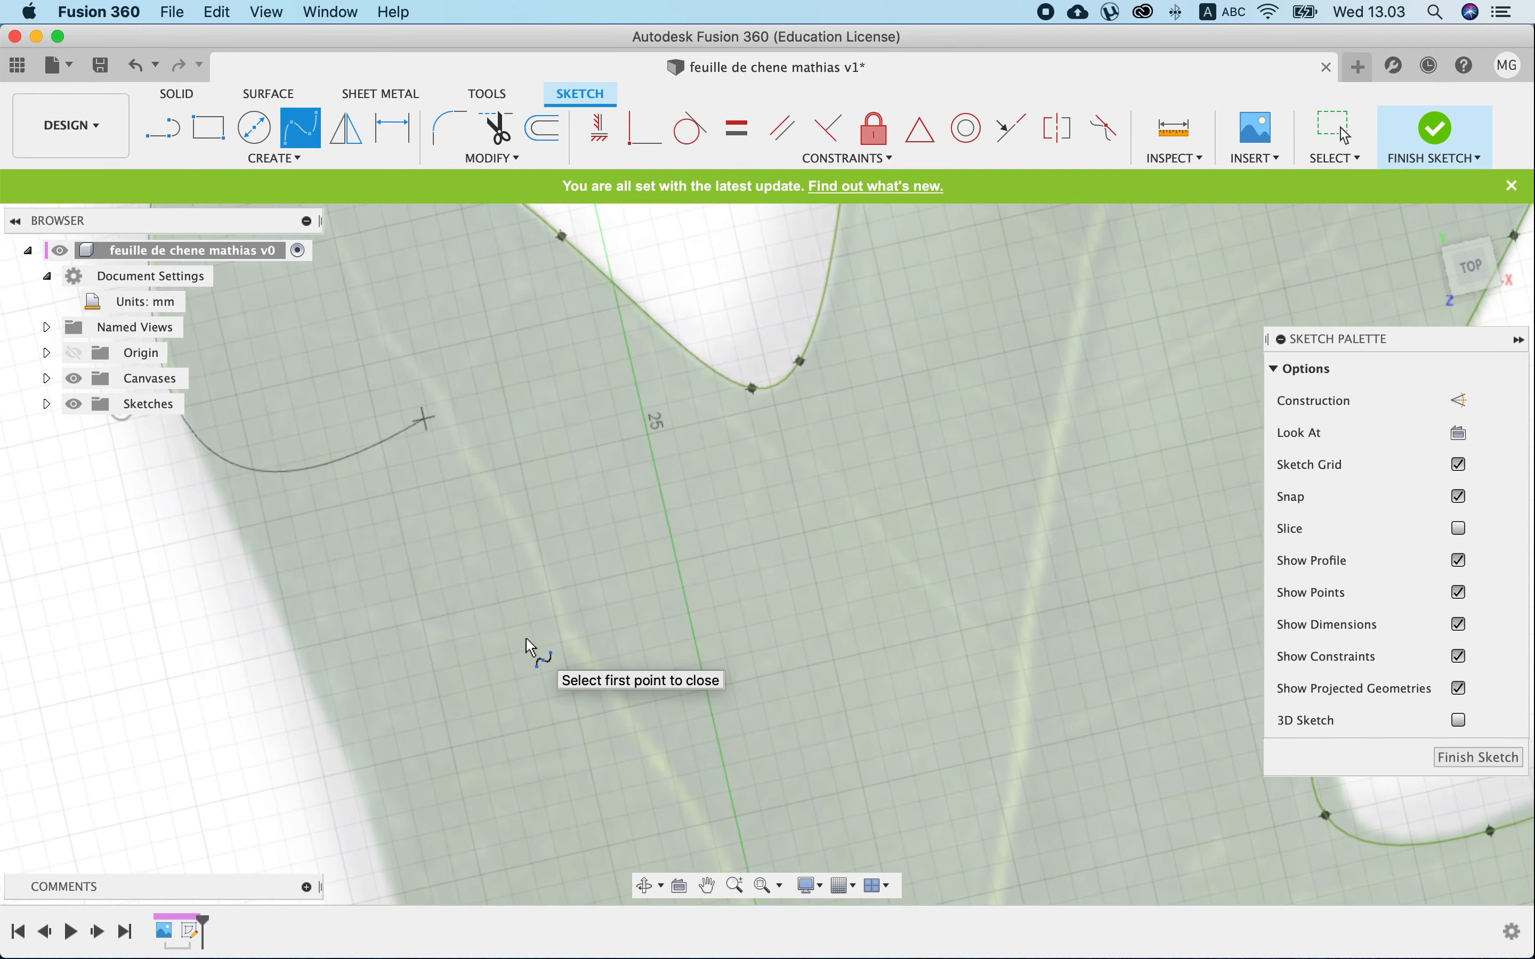
{"action": "left_click", "coordinate": [363, 782]}
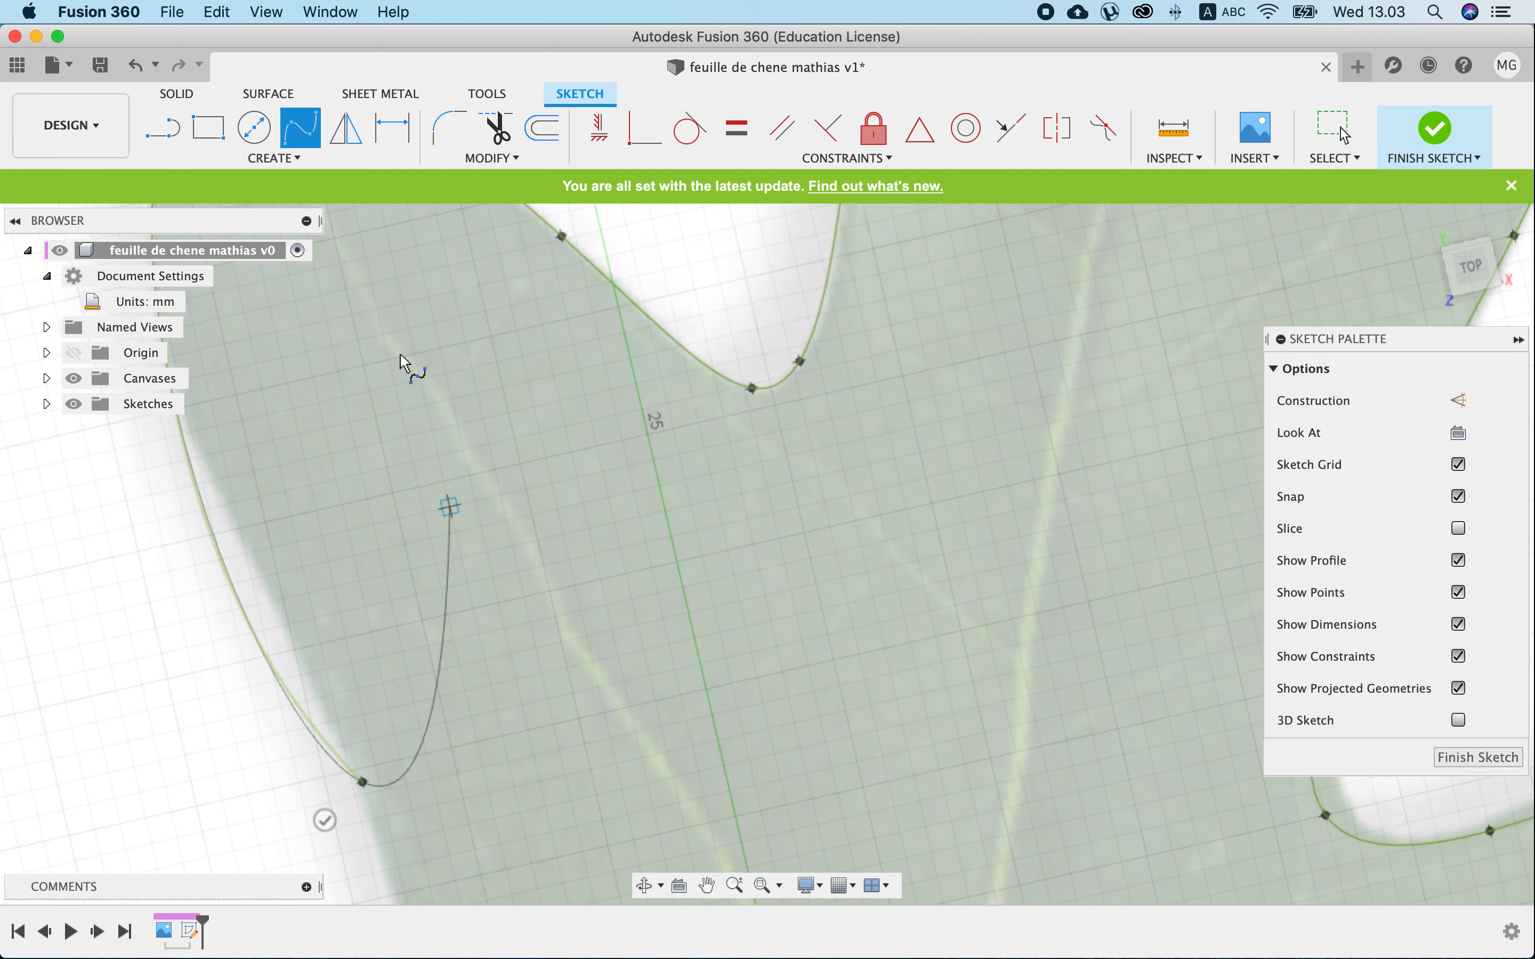
{"action": "scroll", "coordinate": [402, 363], "scroll_direction": "down", "scroll_amount": 10}
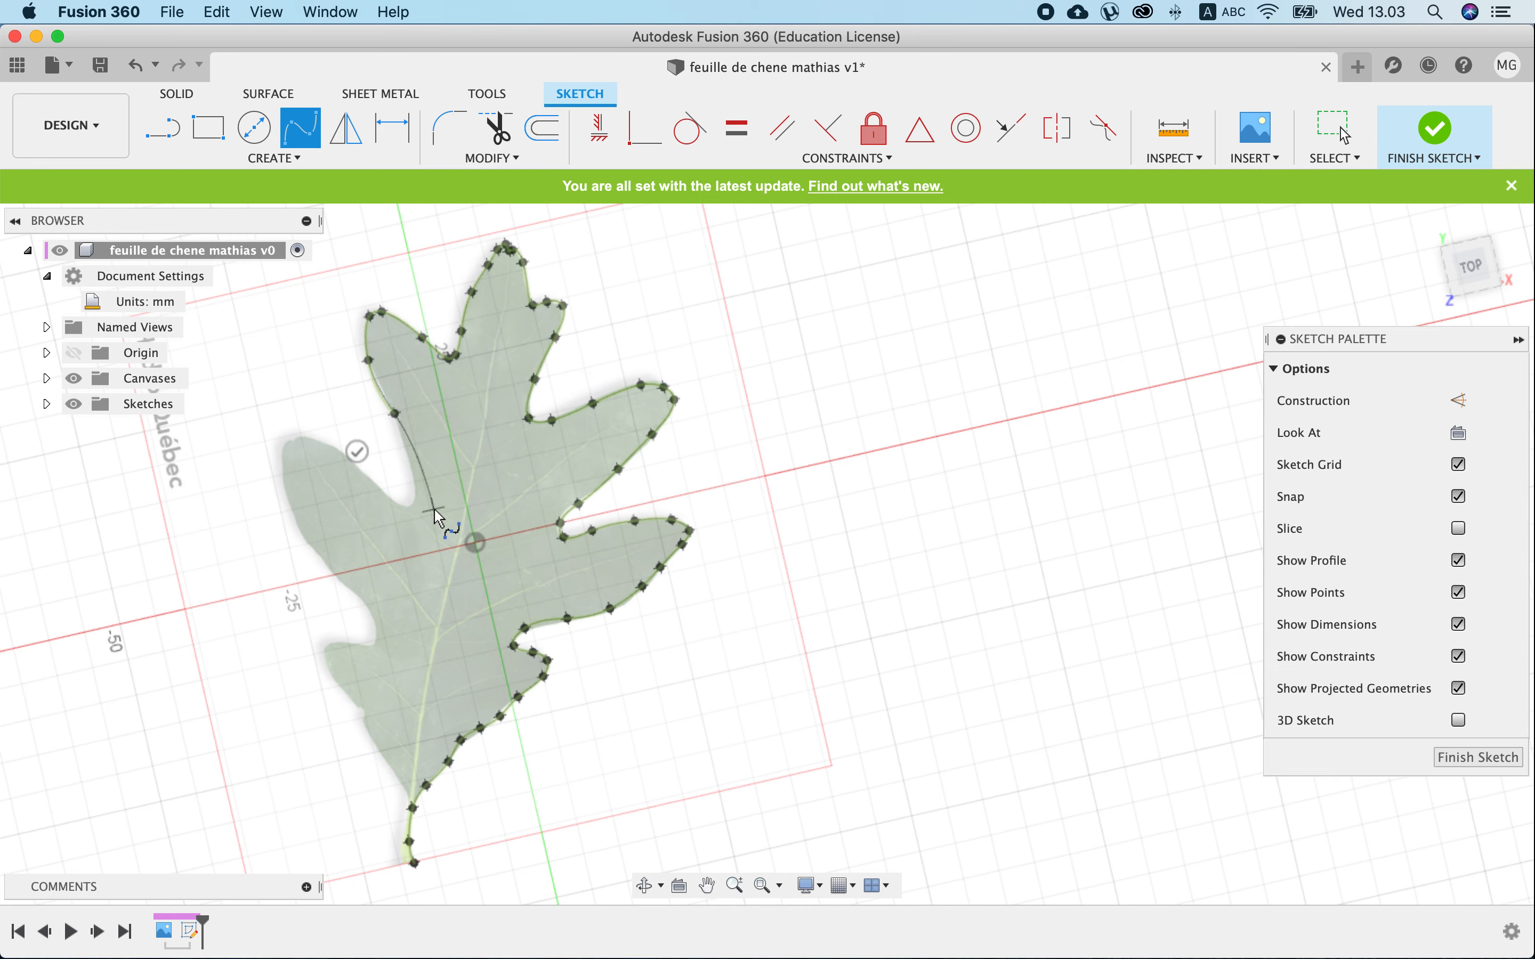
{"action": "scroll", "coordinate": [414, 473], "scroll_direction": "up", "scroll_amount": 3}
{"action": "scroll", "coordinate": [413, 465], "scroll_direction": "up", "scroll_amount": 3}
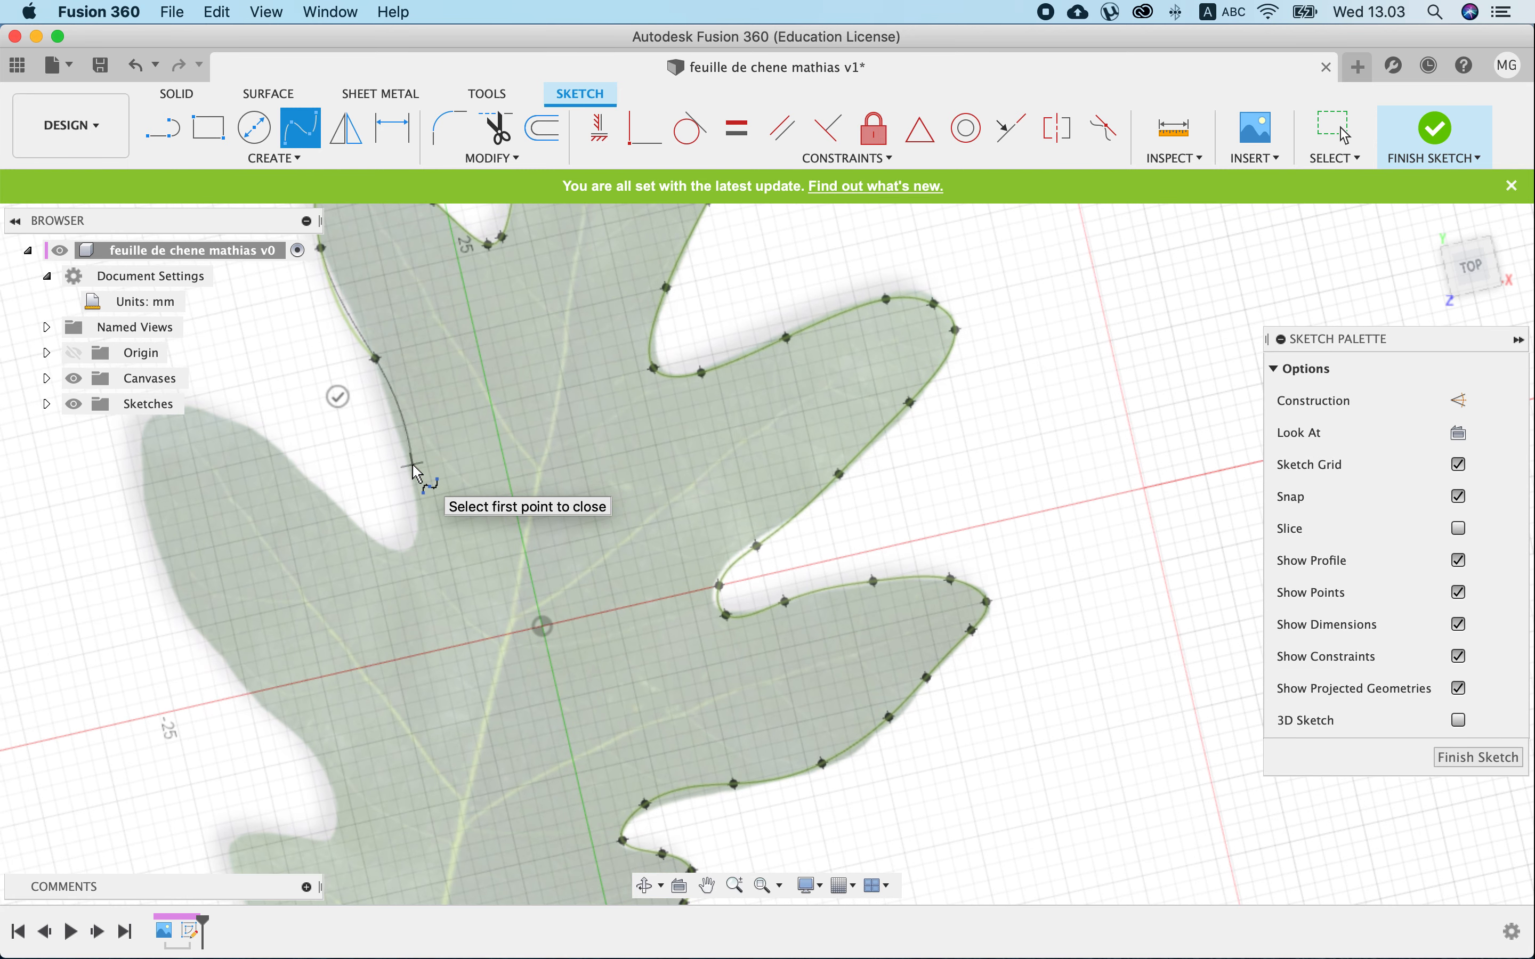
{"action": "left_click", "coordinate": [415, 483]}
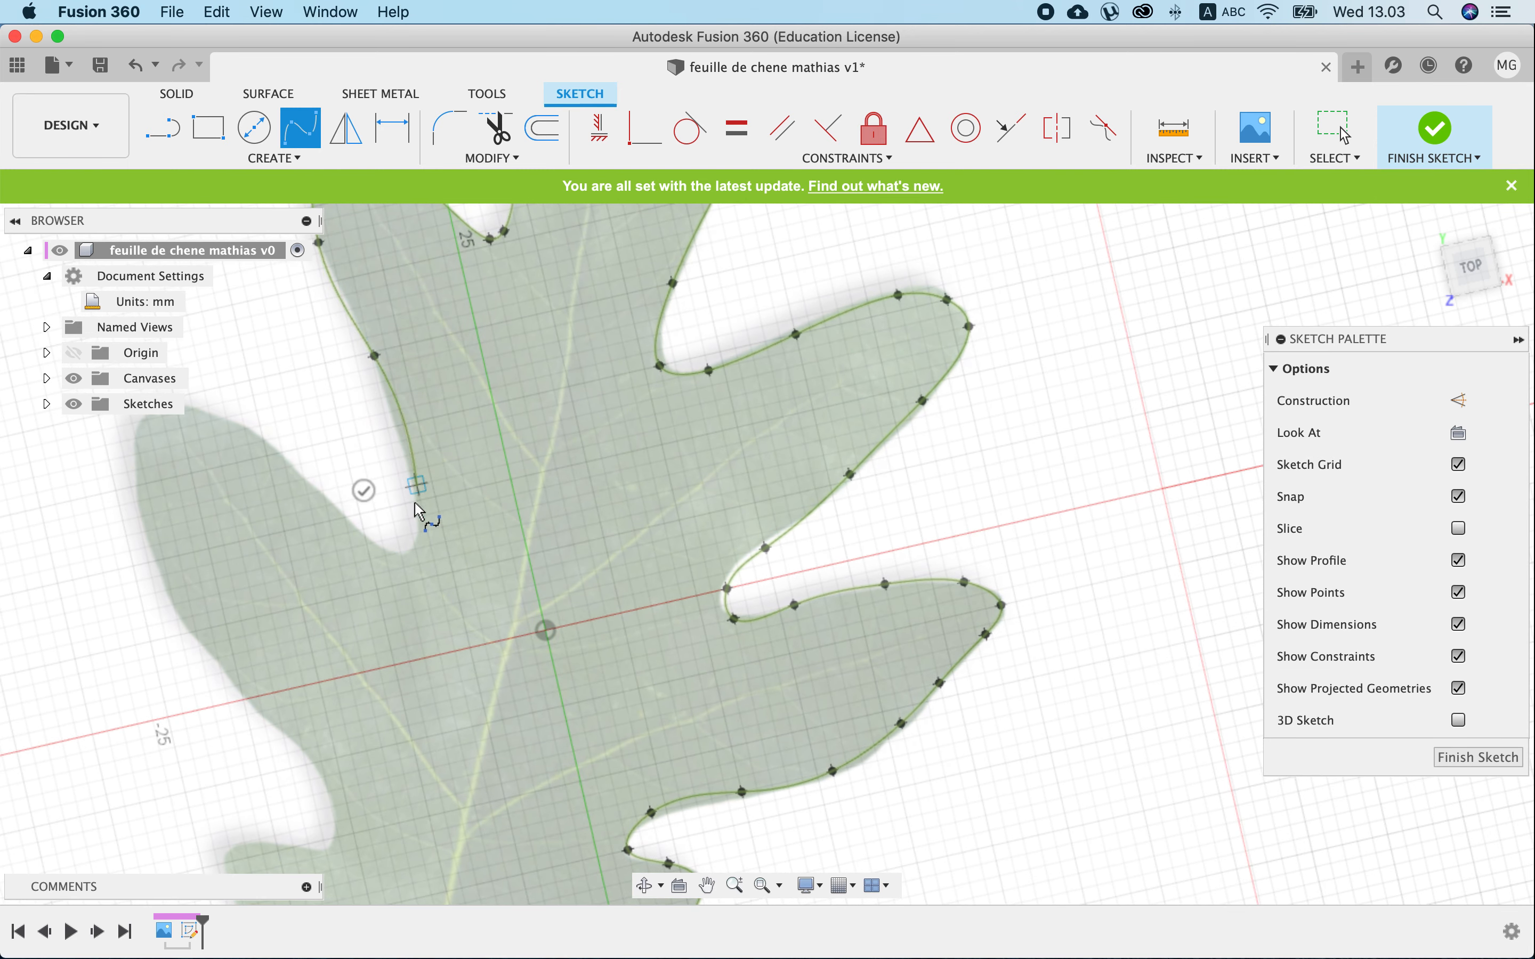
{"action": "left_click", "coordinate": [416, 547]}
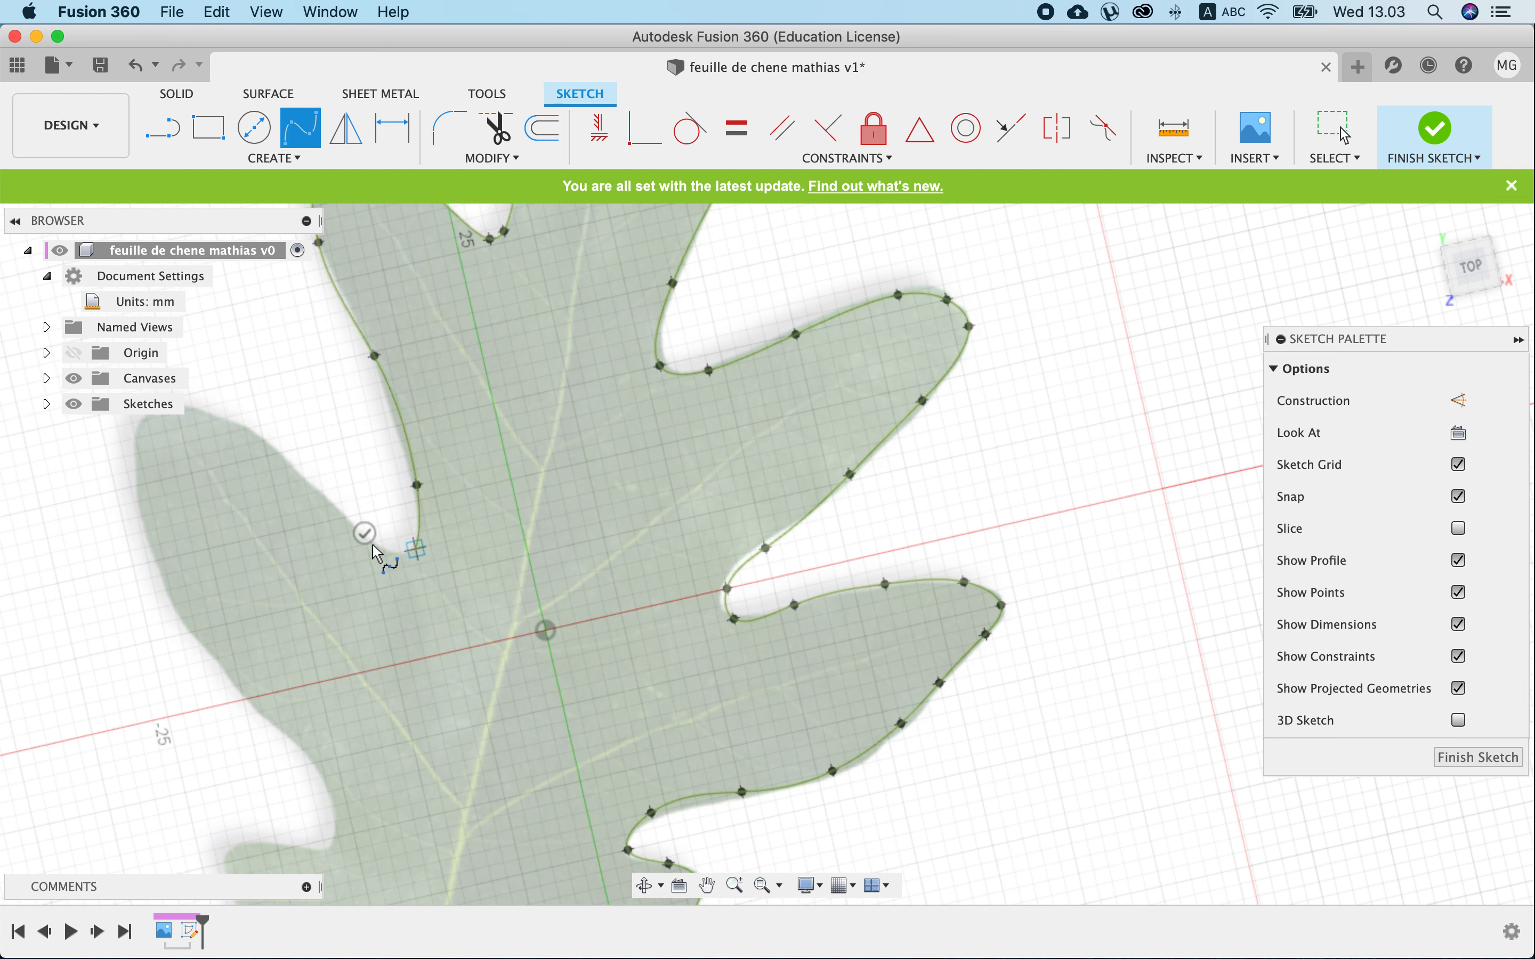
Continue the spline along the middle left lobe's upper edge and around its tip.
{"action": "left_click", "coordinate": [342, 517]}
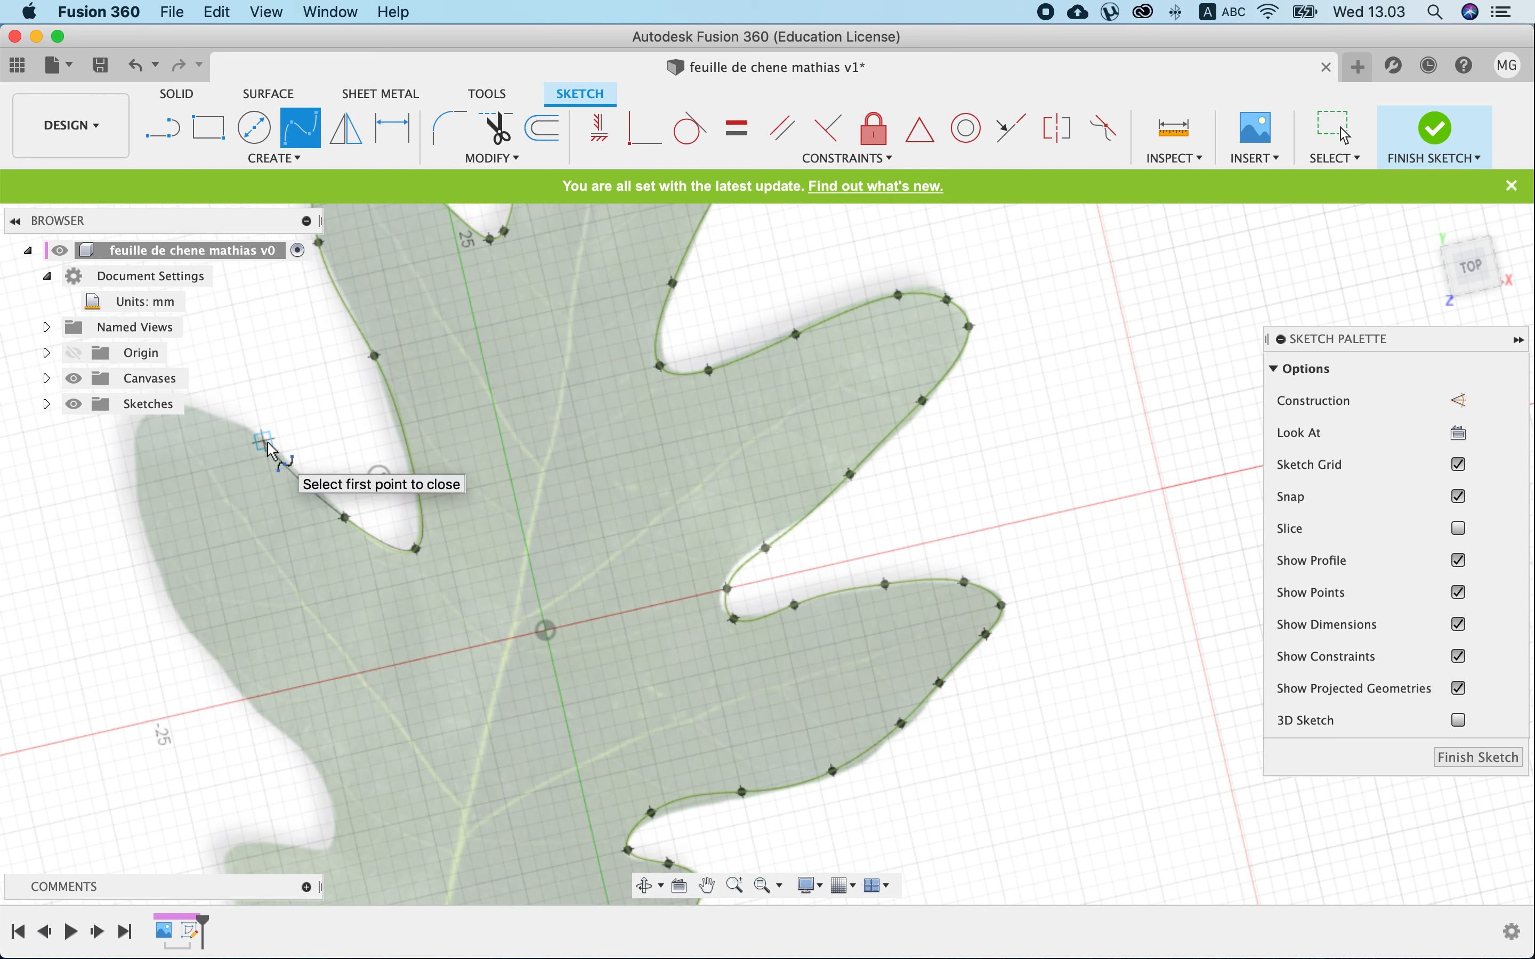
{"action": "left_click", "coordinate": [264, 440]}
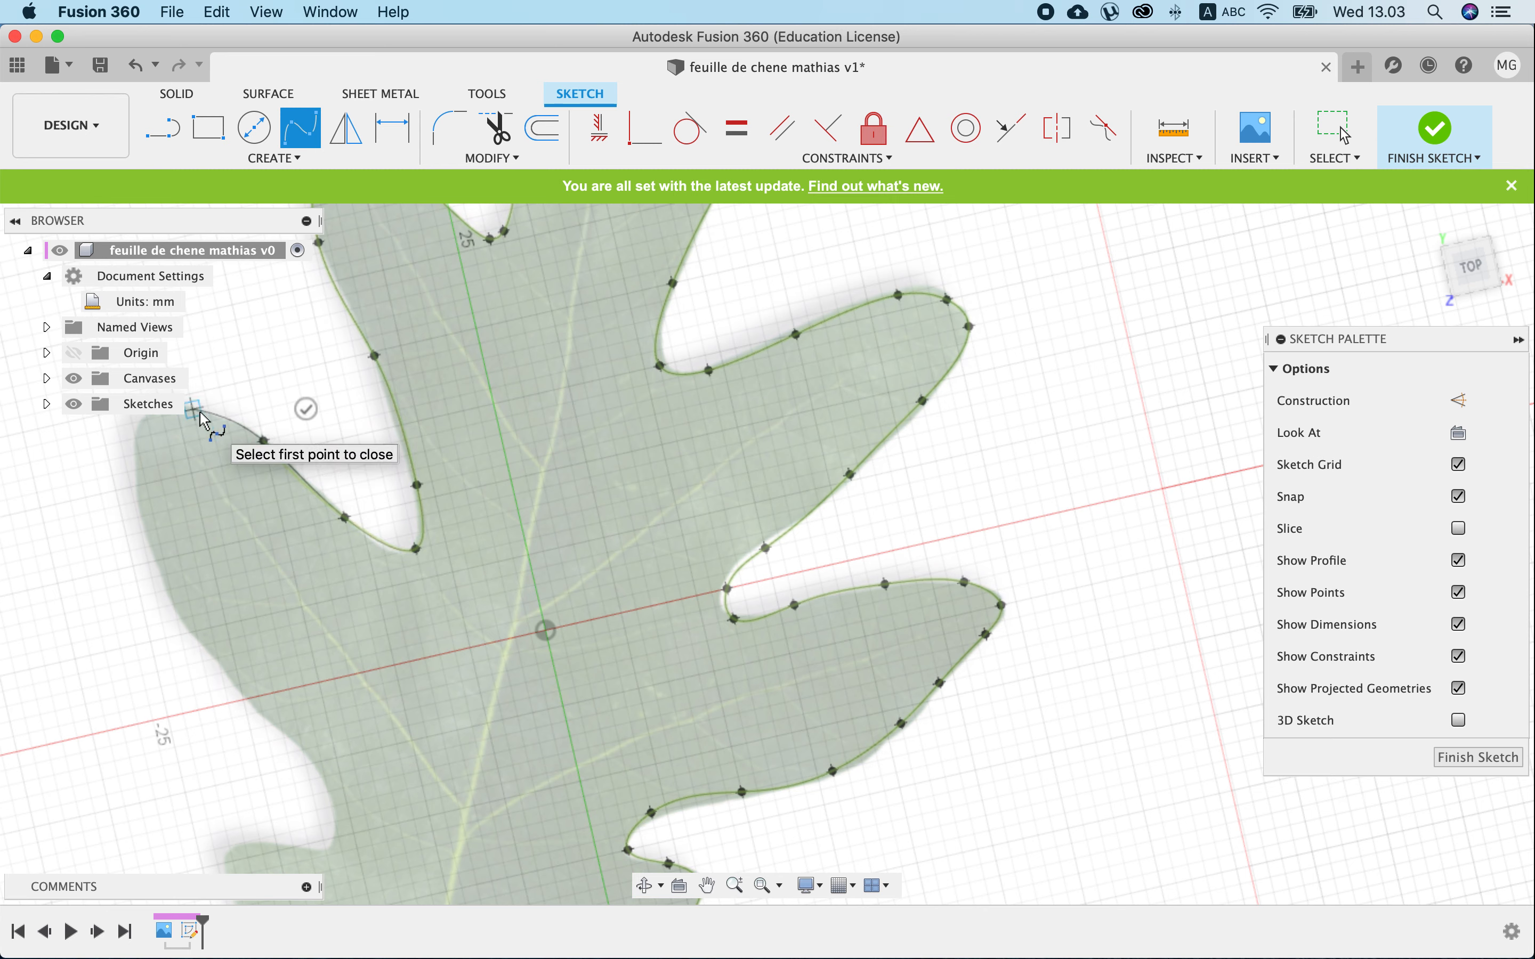
{"action": "left_click", "coordinate": [194, 410]}
{"action": "left_click", "coordinate": [144, 422]}
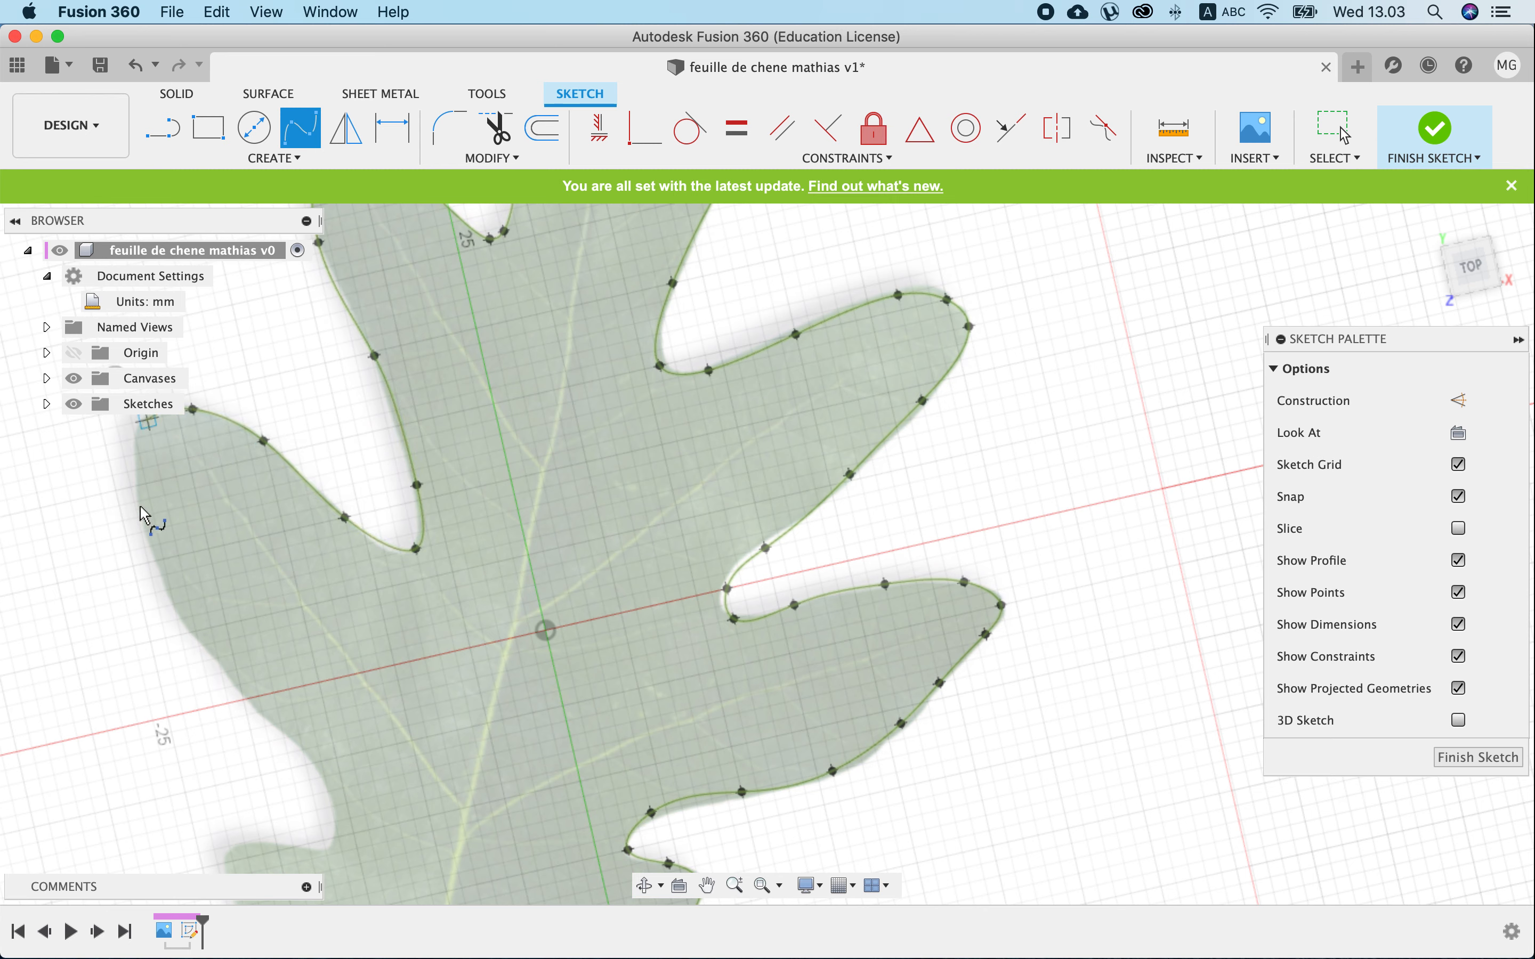
Trace the spline down the middle left lobe's outer edge and through the notch above the small lower left lobe.
{"action": "left_click", "coordinate": [143, 533]}
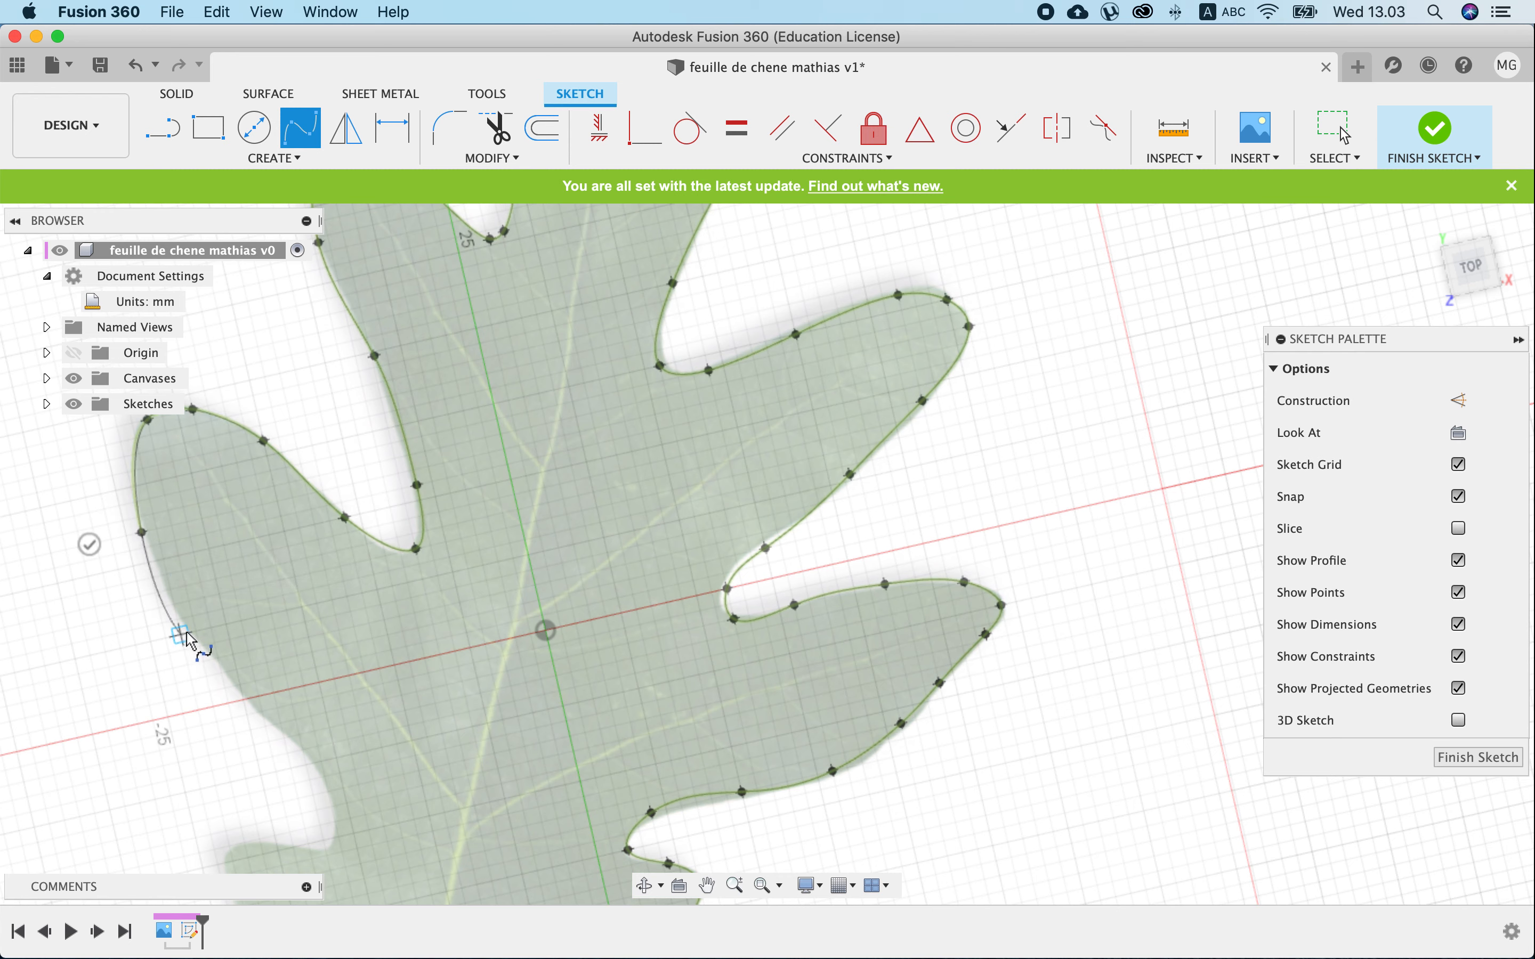
{"action": "left_click", "coordinate": [183, 635]}
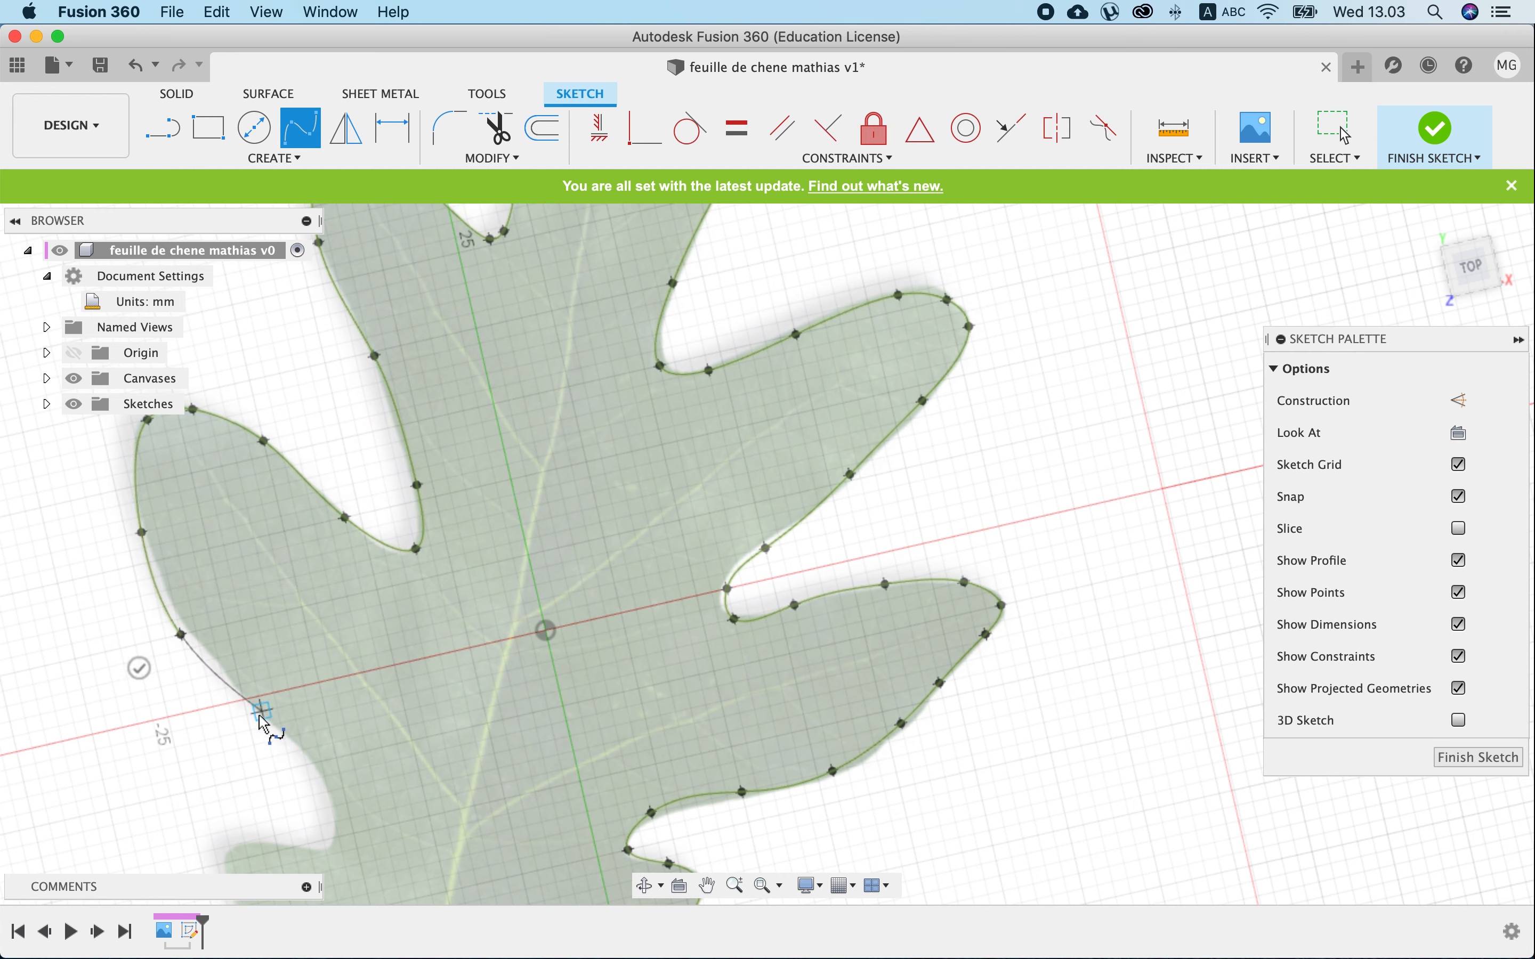
{"action": "left_click", "coordinate": [262, 711]}
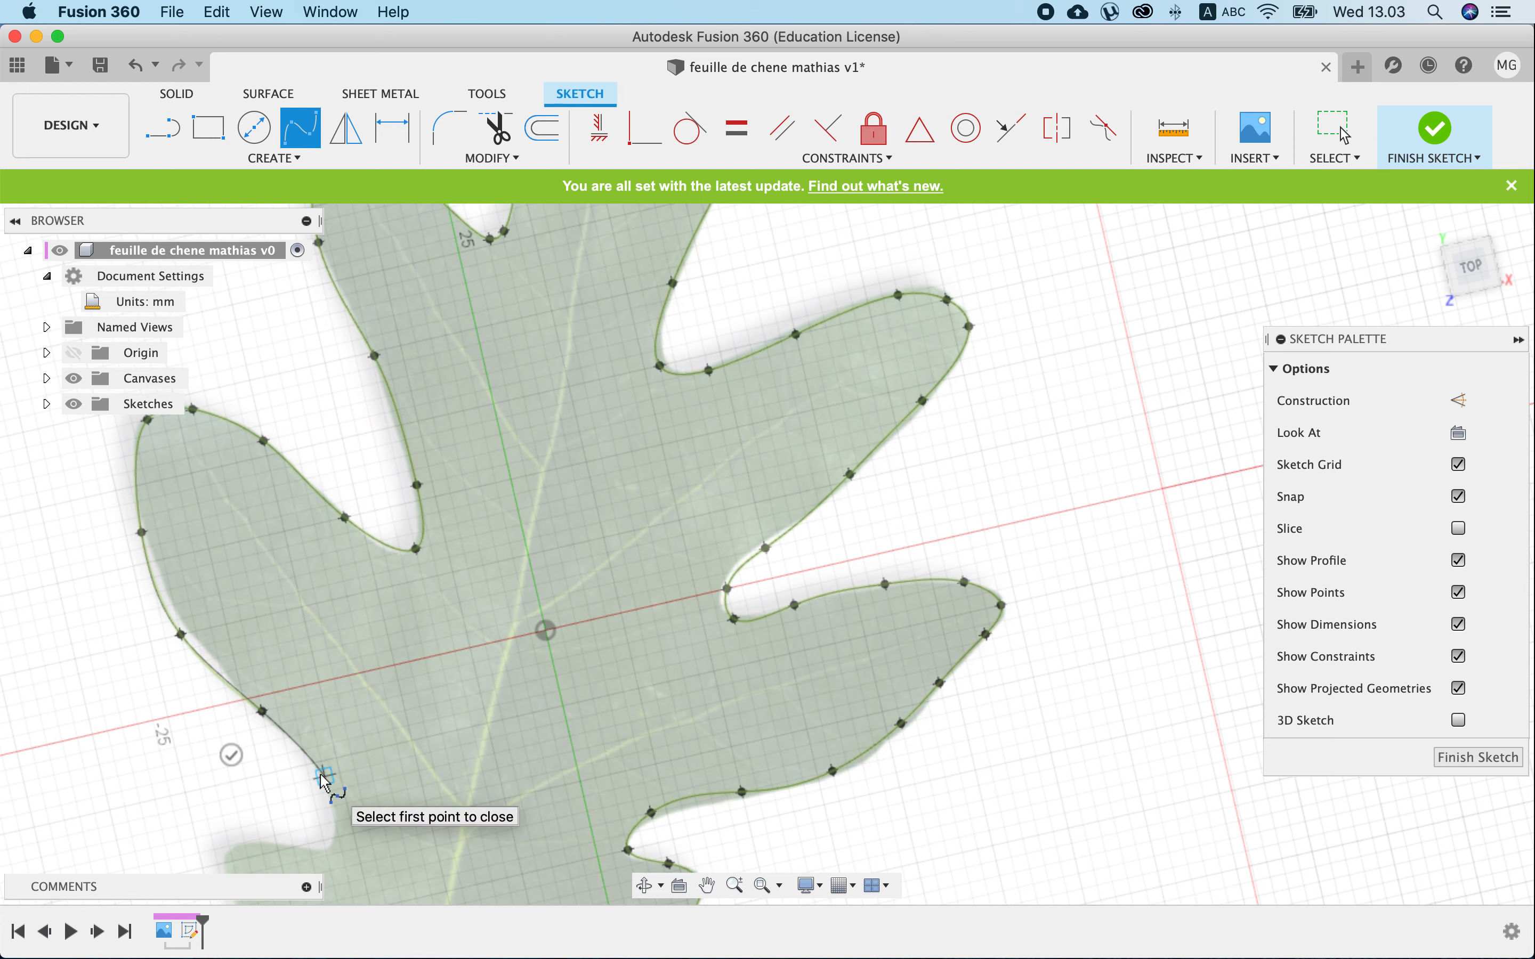
{"action": "left_click", "coordinate": [324, 777]}
{"action": "scroll", "coordinate": [325, 779], "scroll_direction": "down", "scroll_amount": 2}
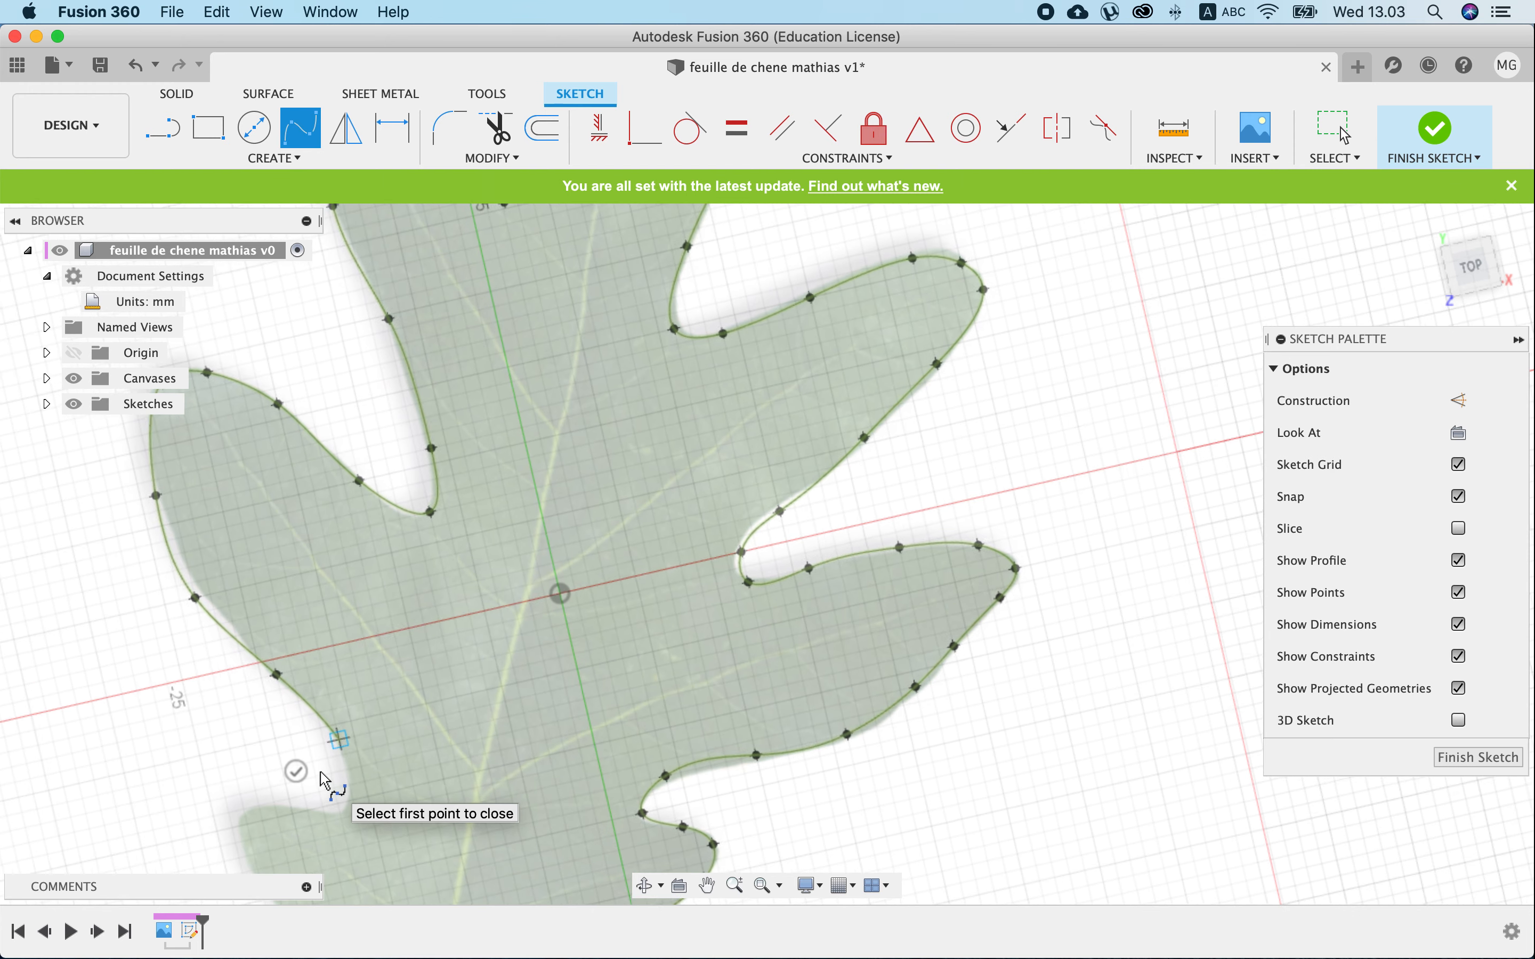
{"action": "left_click", "coordinate": [343, 817]}
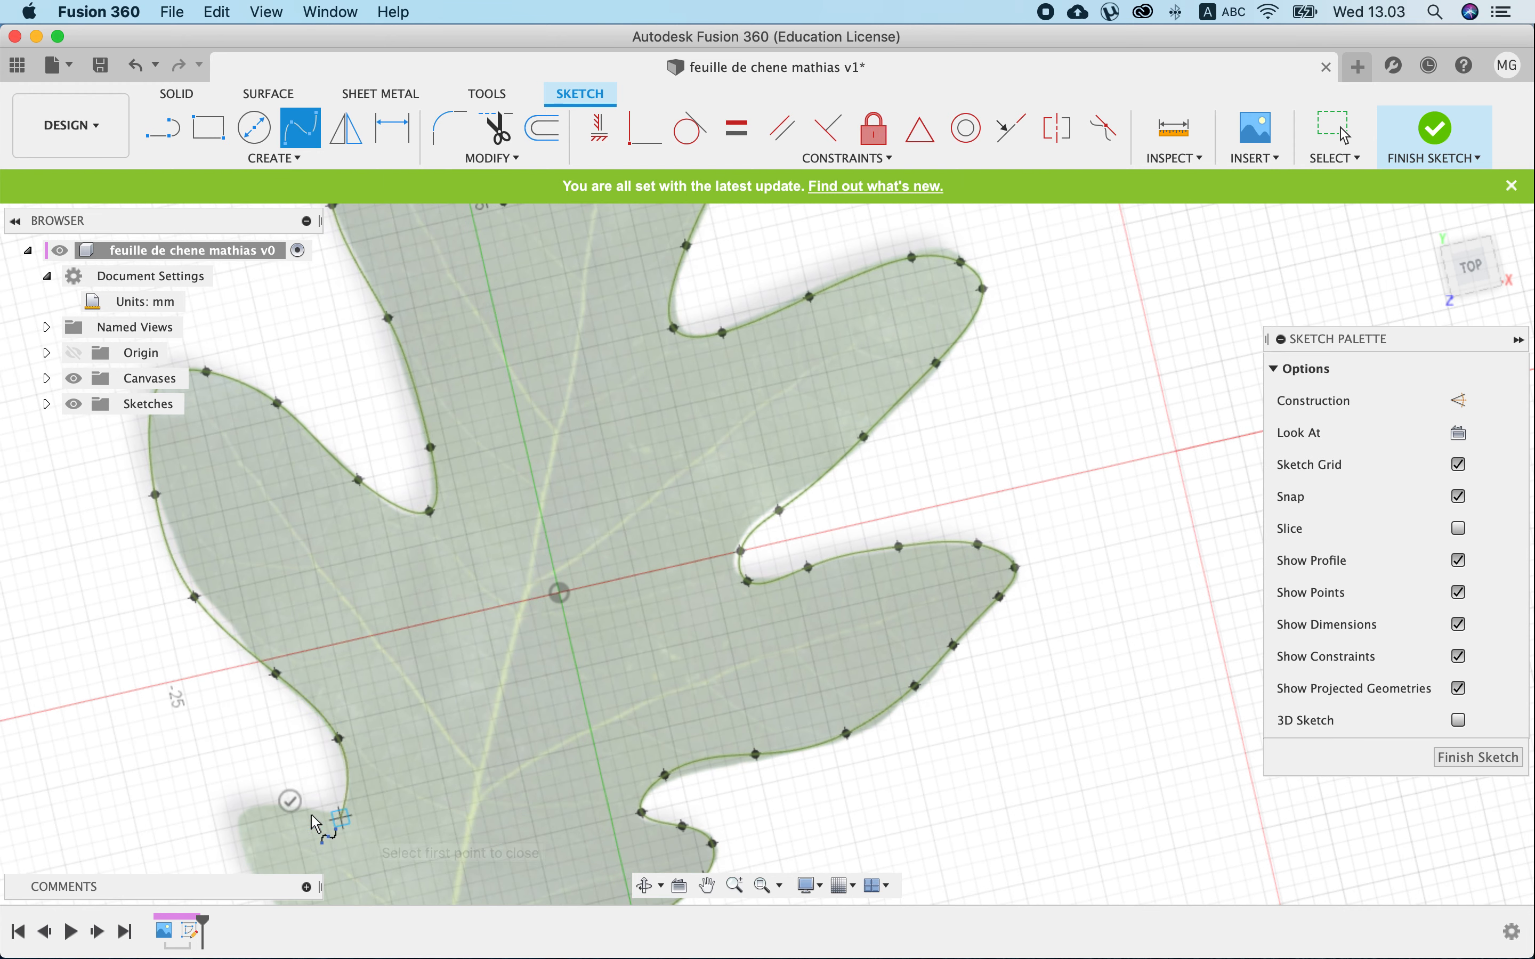
Trace the spline along the small lower left lobe's upper edge and around its tip.
{"action": "left_click", "coordinate": [273, 802]}
{"action": "left_click", "coordinate": [247, 813]}
{"action": "left_click", "coordinate": [252, 856]}
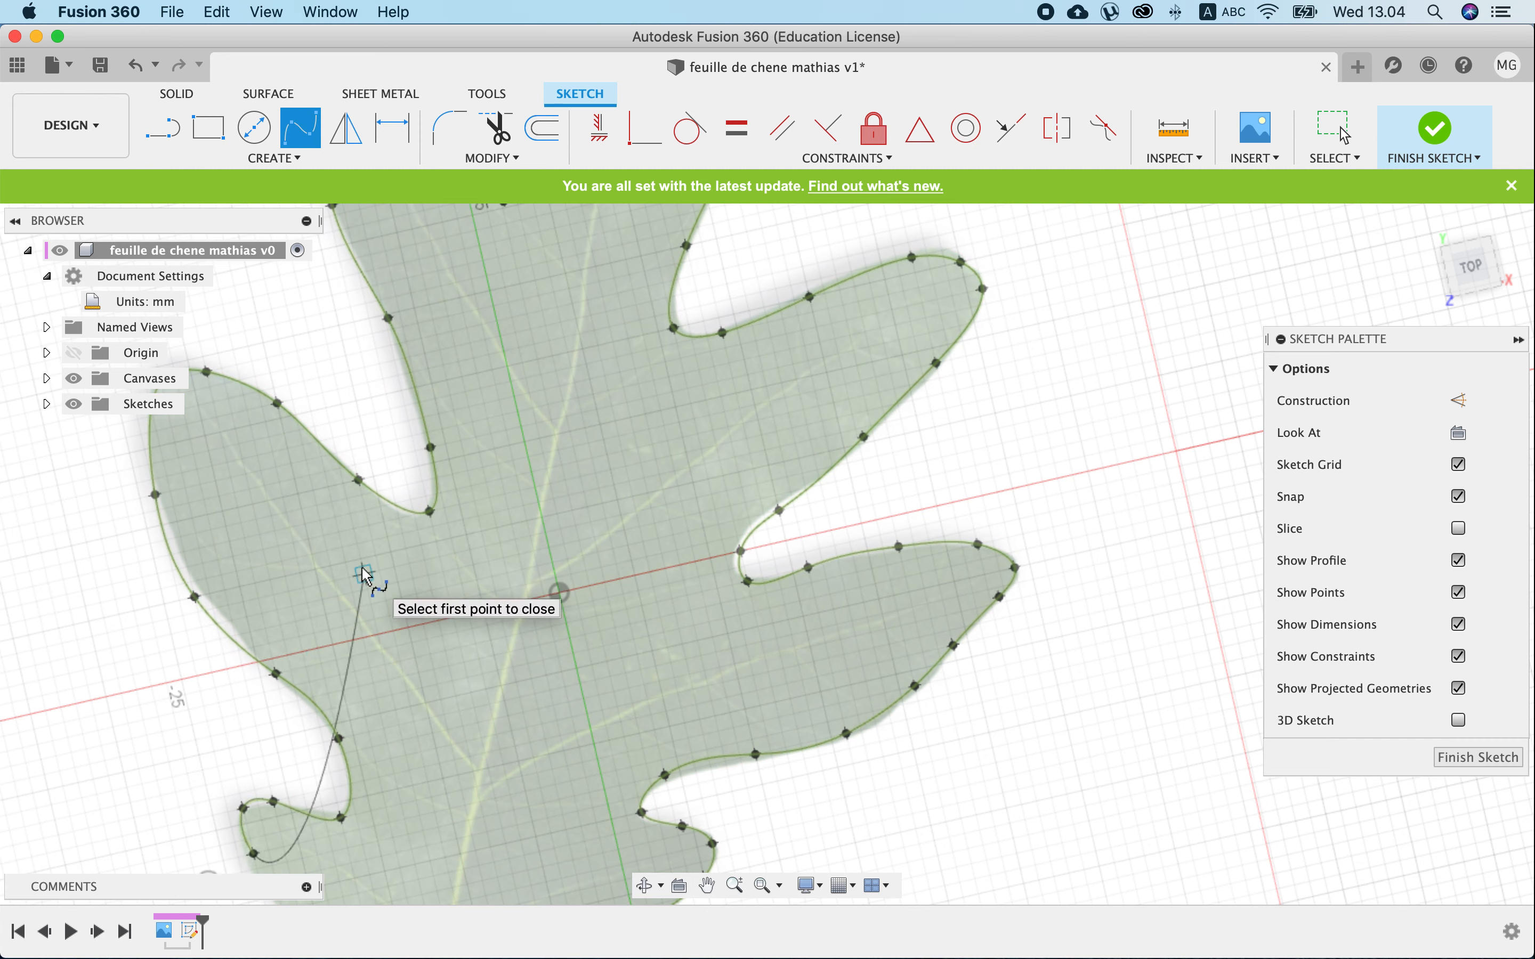
Extend the spline down the leaf's lower left edge towards the base of the stem.
{"action": "scroll", "coordinate": [366, 576], "scroll_direction": "down", "scroll_amount": 5}
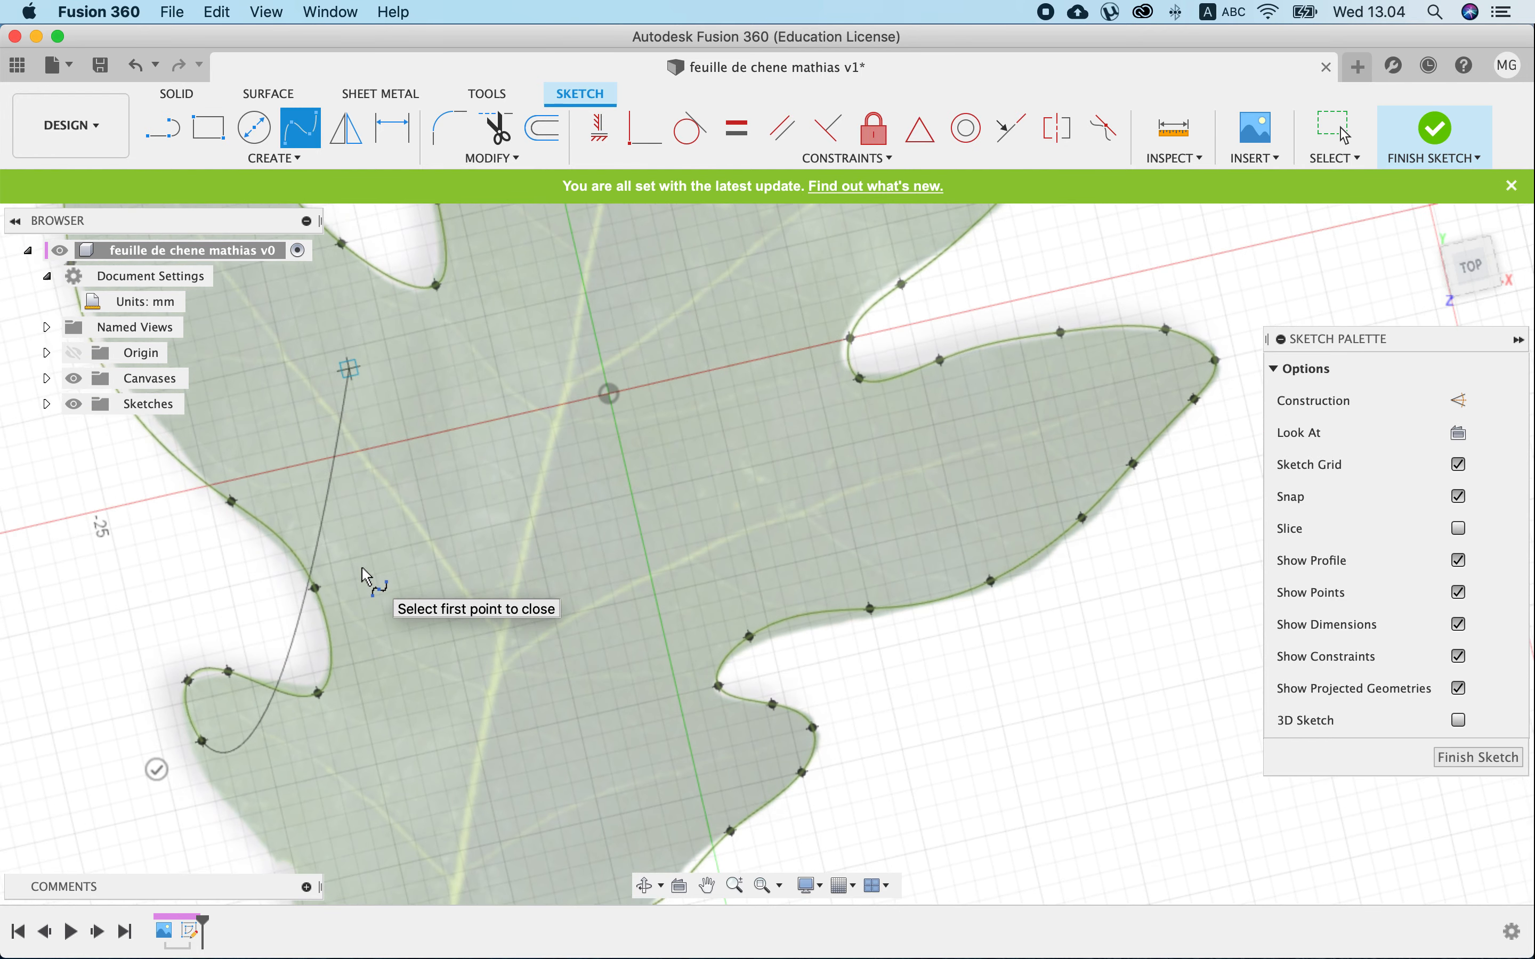
{"action": "scroll", "coordinate": [366, 576], "scroll_direction": "down", "scroll_amount": 5}
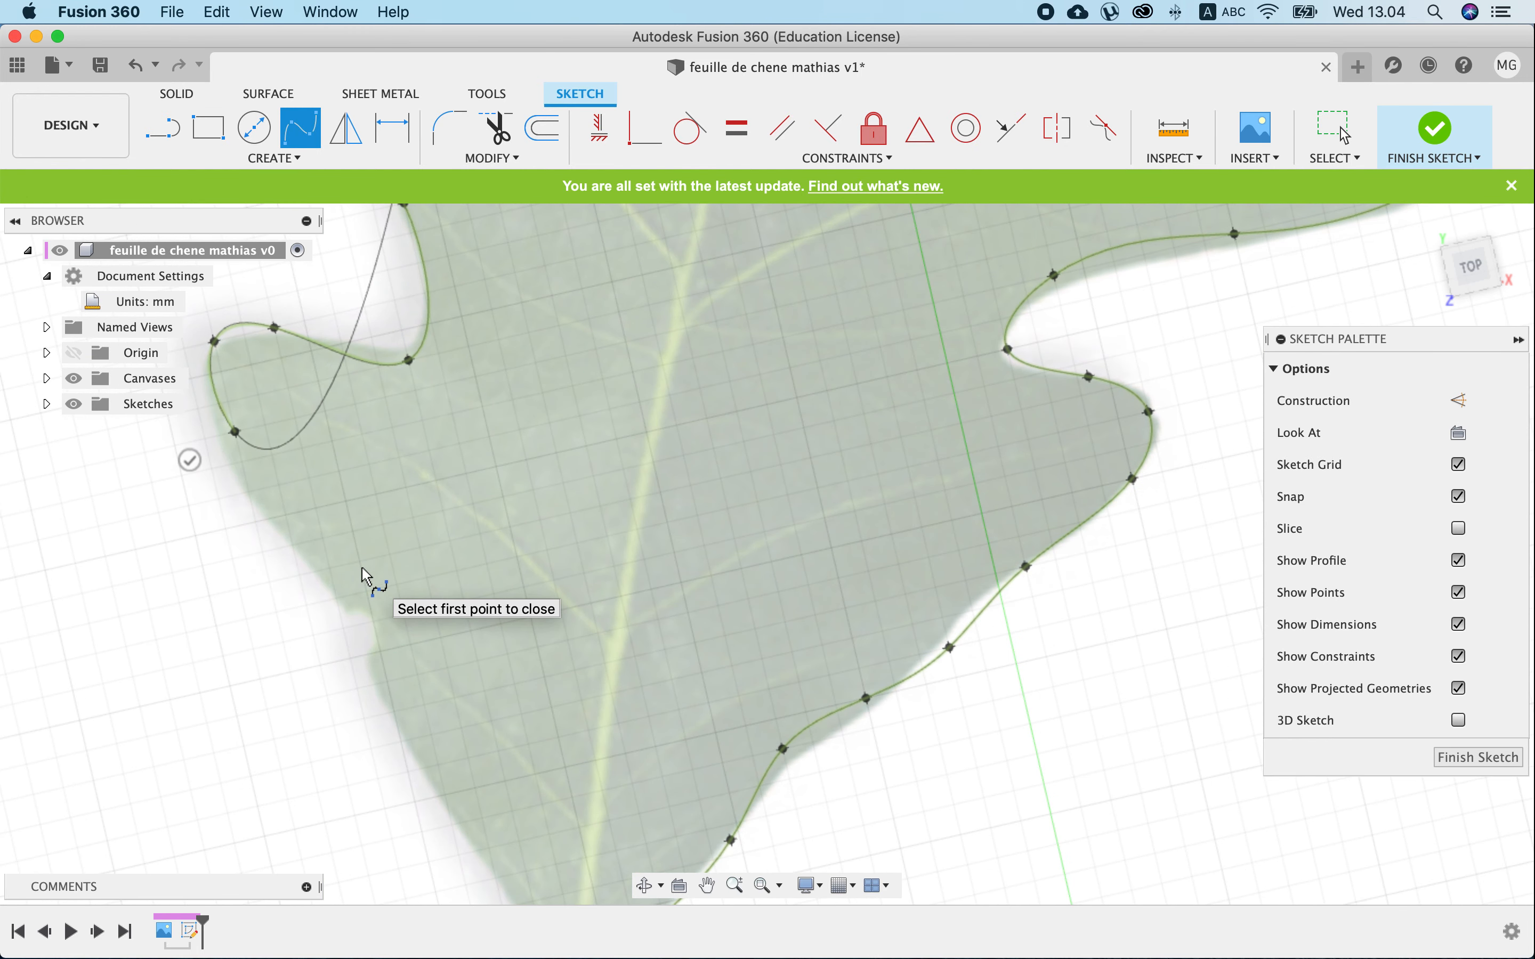
{"action": "scroll", "coordinate": [366, 577], "scroll_direction": "down", "scroll_amount": 3}
{"action": "left_click", "coordinate": [356, 496]}
{"action": "left_click", "coordinate": [449, 703]}
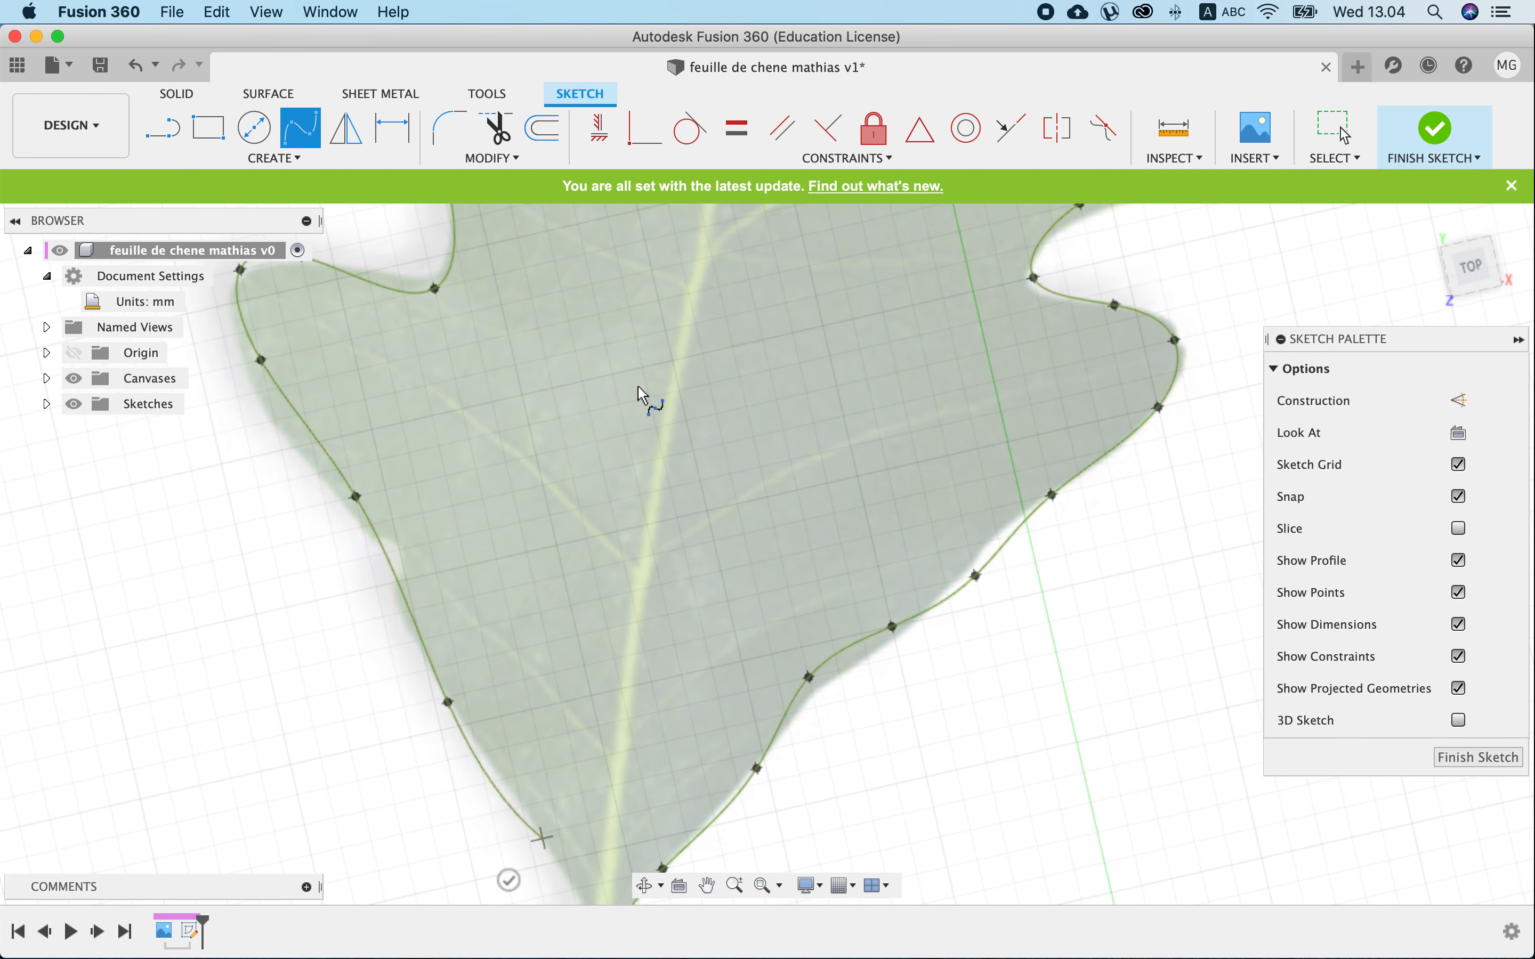
{"action": "scroll", "coordinate": [634, 406], "scroll_direction": "down", "scroll_amount": 4}
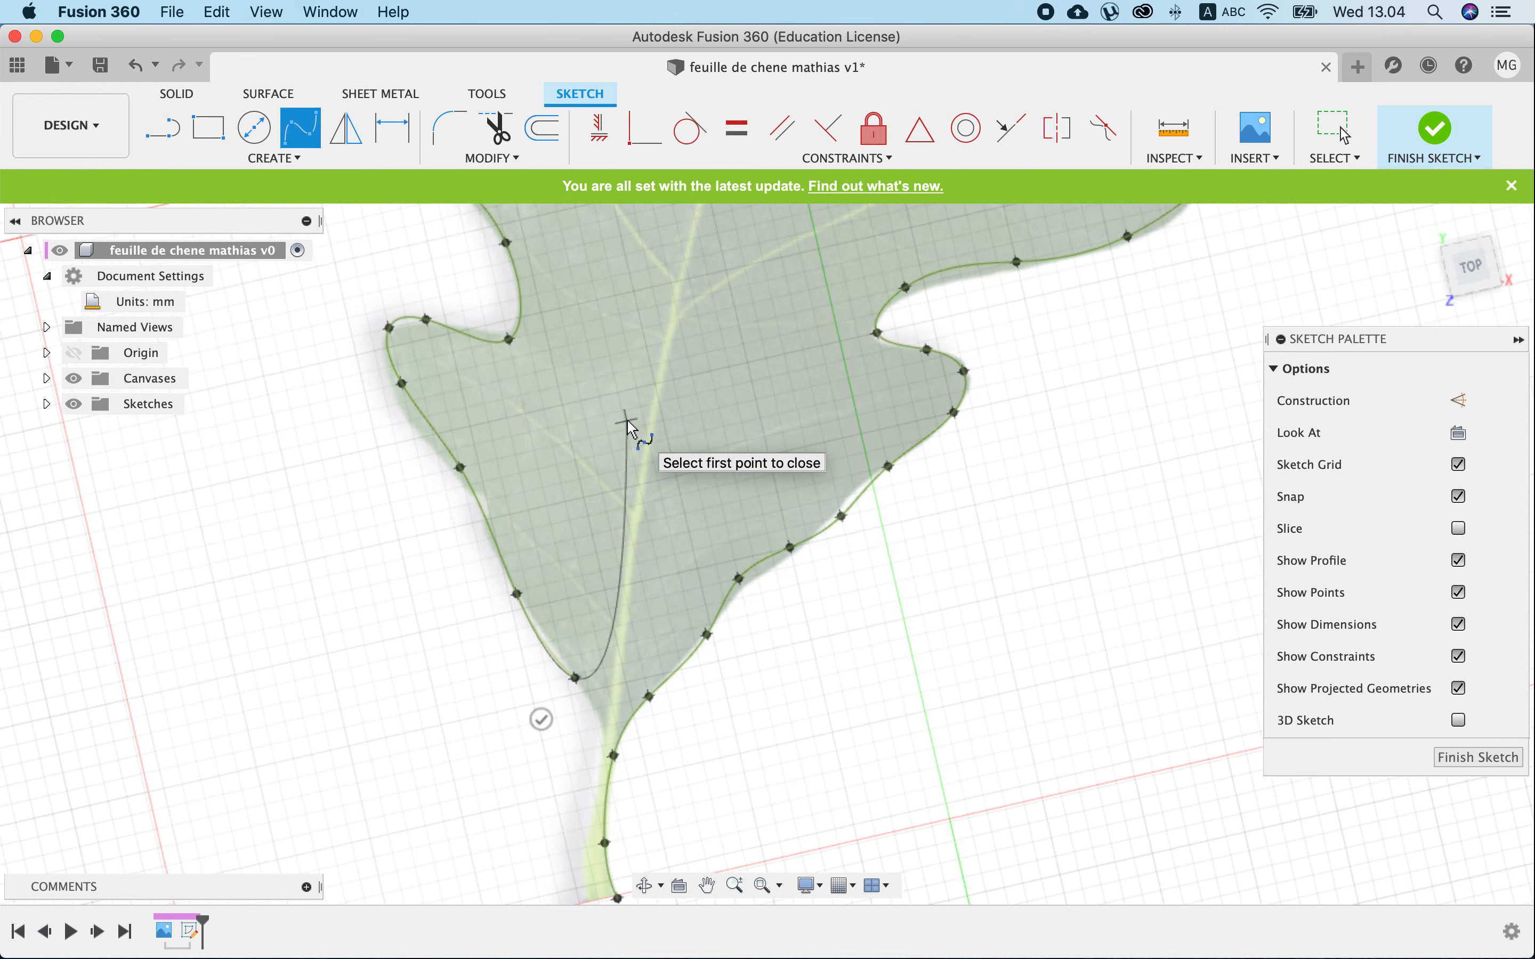
Trace the spline down the stem's left edge to its base and finish it there, leaving the stem end open.
{"action": "left_click", "coordinate": [591, 749]}
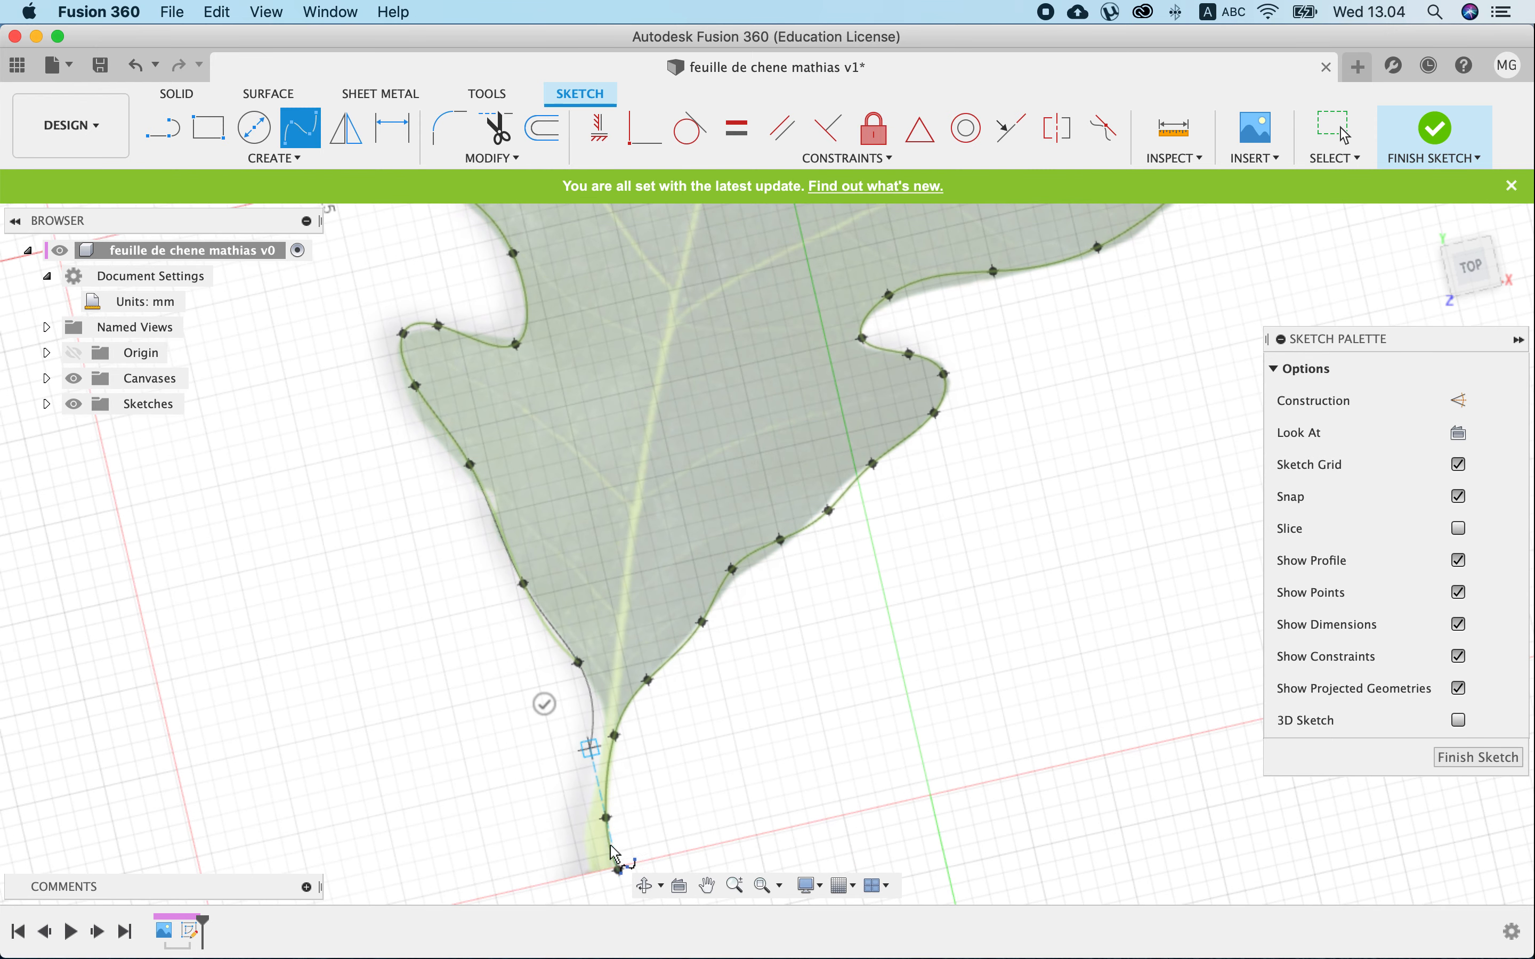
{"action": "scroll", "coordinate": [593, 884], "scroll_direction": "up", "scroll_amount": 5}
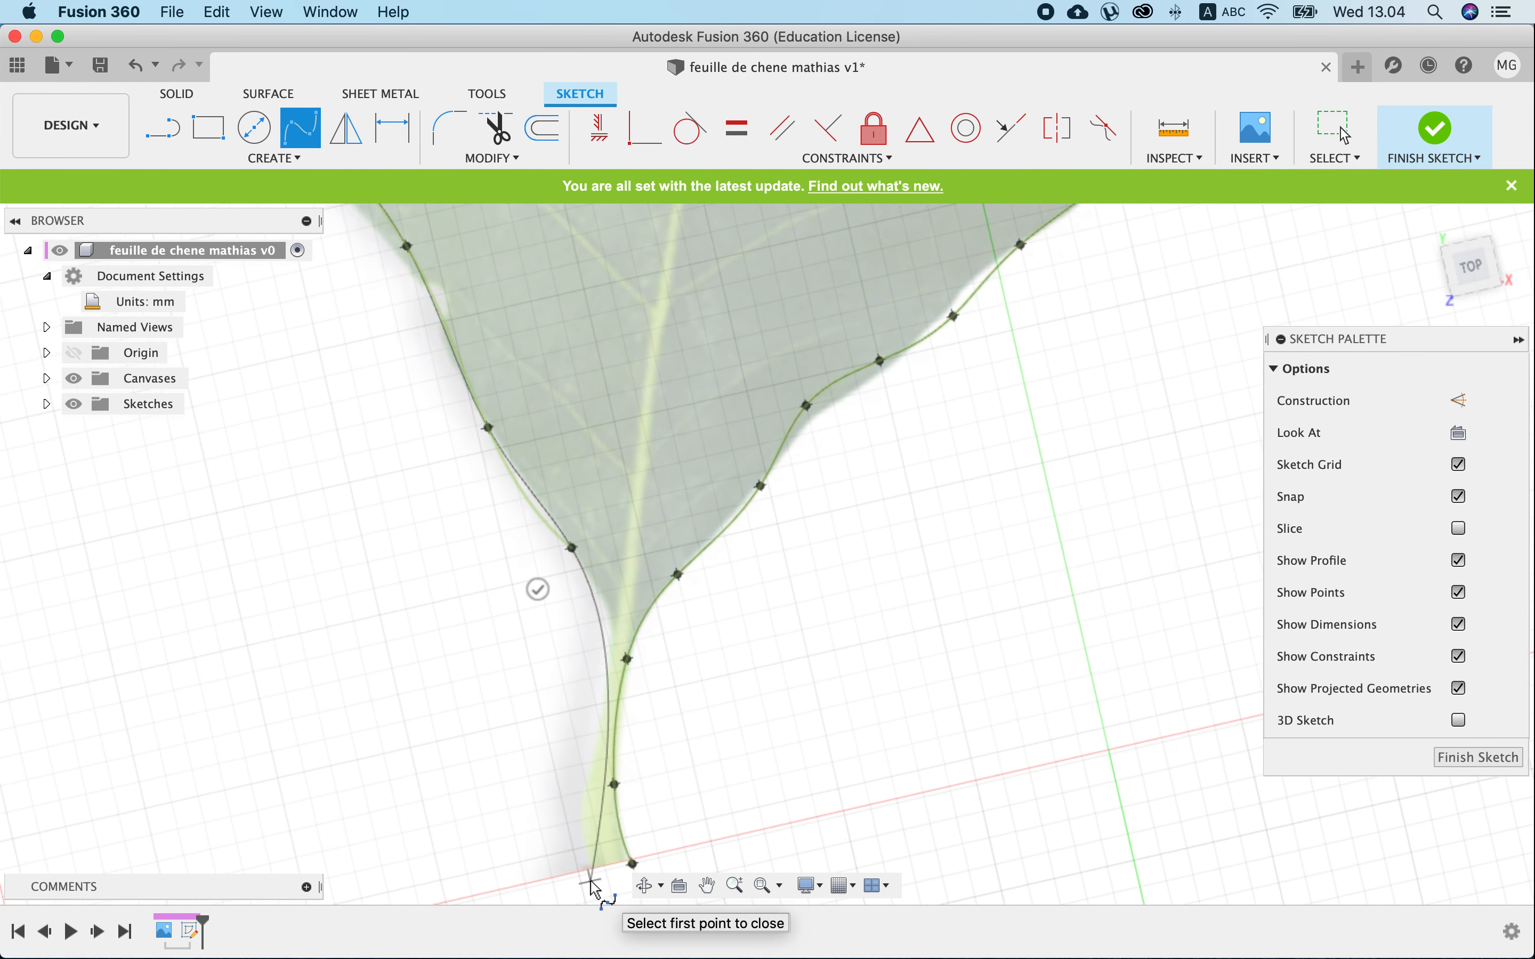
{"action": "scroll", "coordinate": [593, 886], "scroll_direction": "up", "scroll_amount": 3}
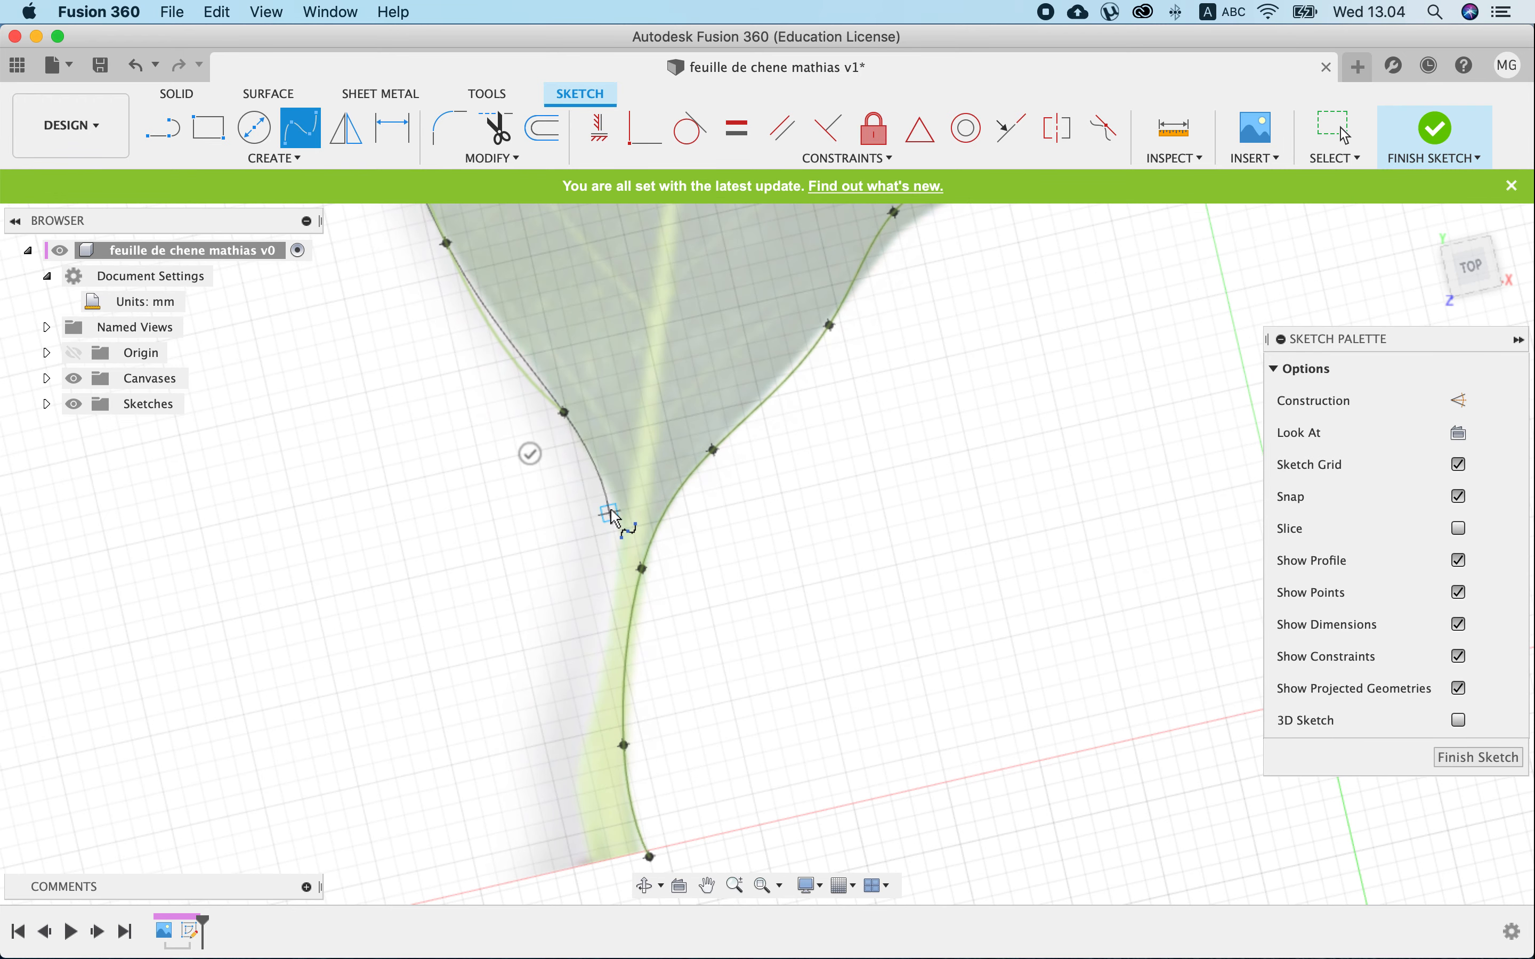
{"action": "left_click", "coordinate": [610, 513]}
{"action": "left_click", "coordinate": [608, 592]}
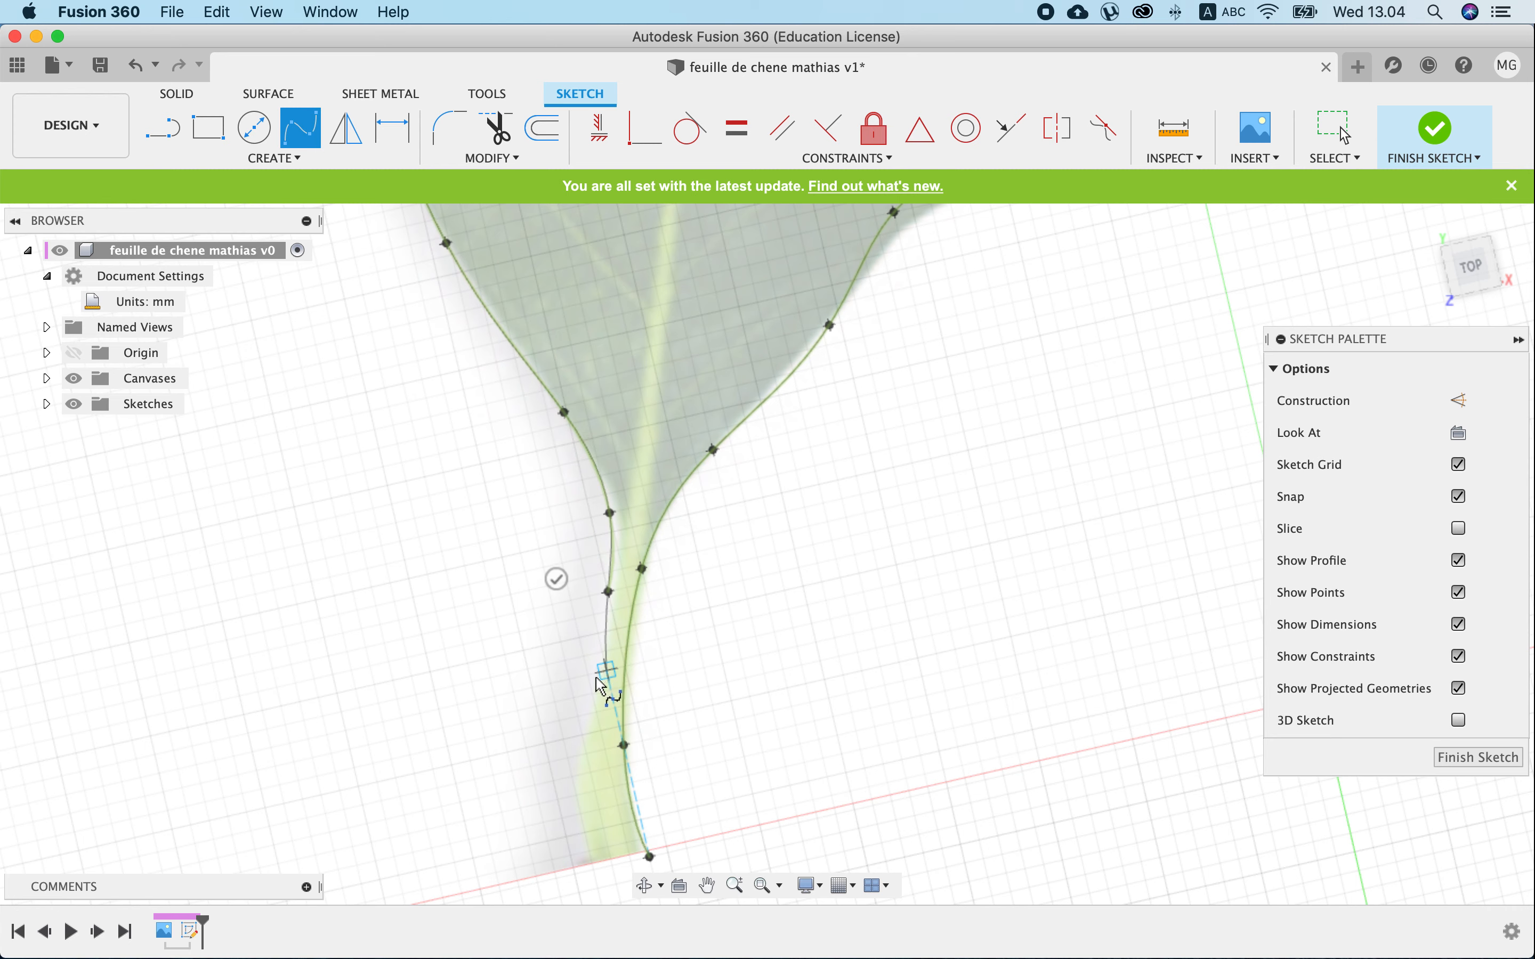
{"action": "left_click", "coordinate": [593, 693]}
{"action": "left_click", "coordinate": [574, 775]}
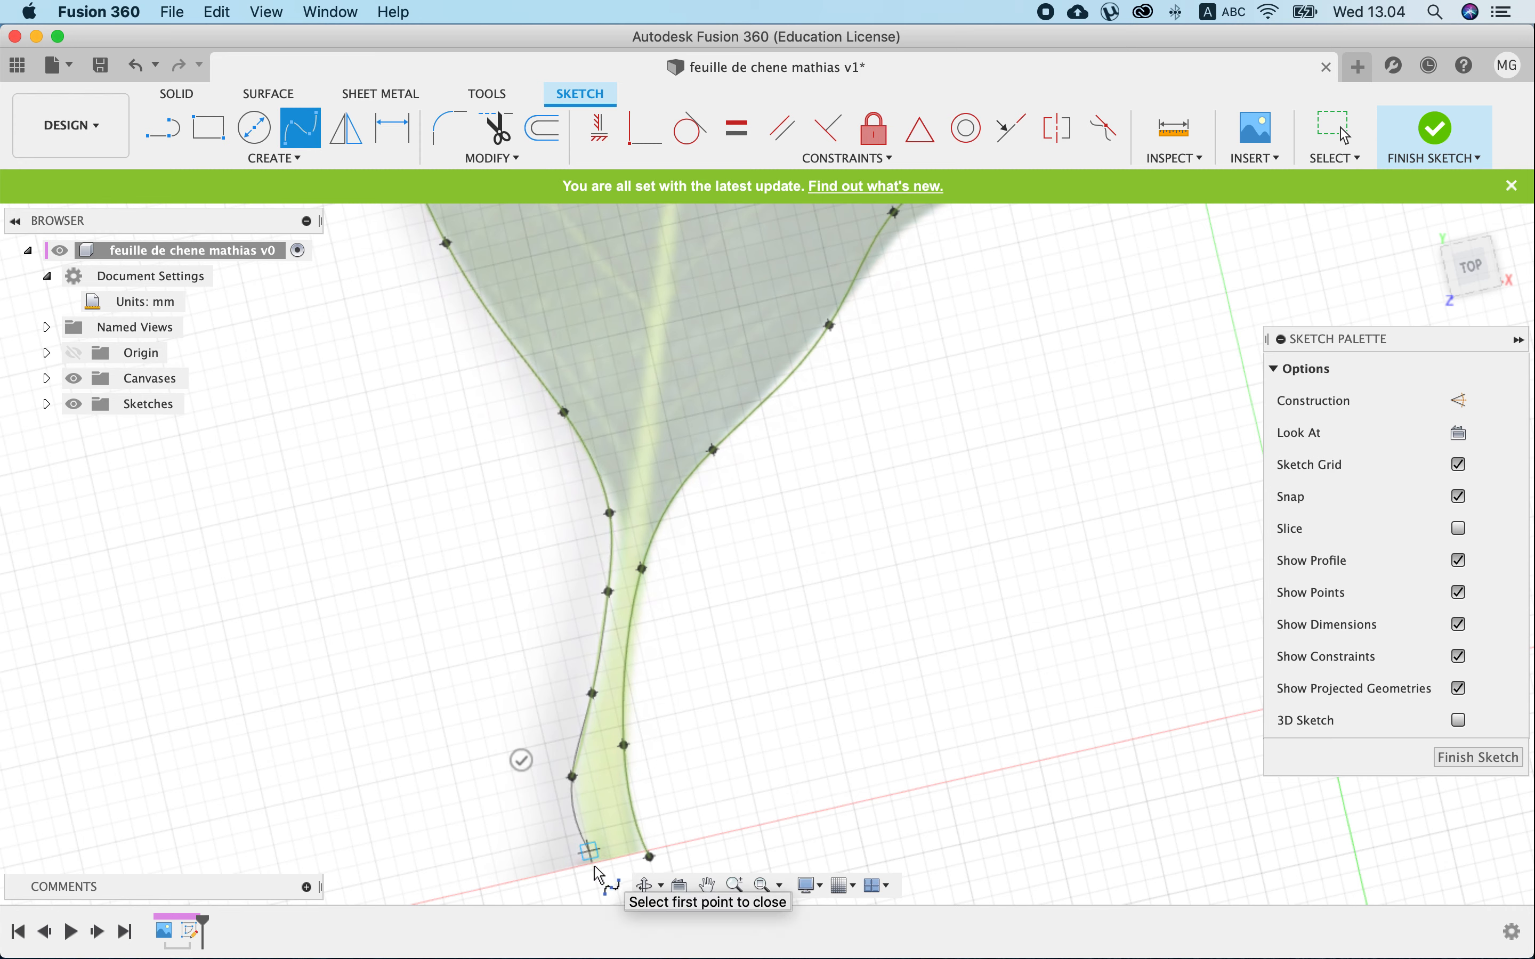
{"action": "left_click", "coordinate": [594, 867]}
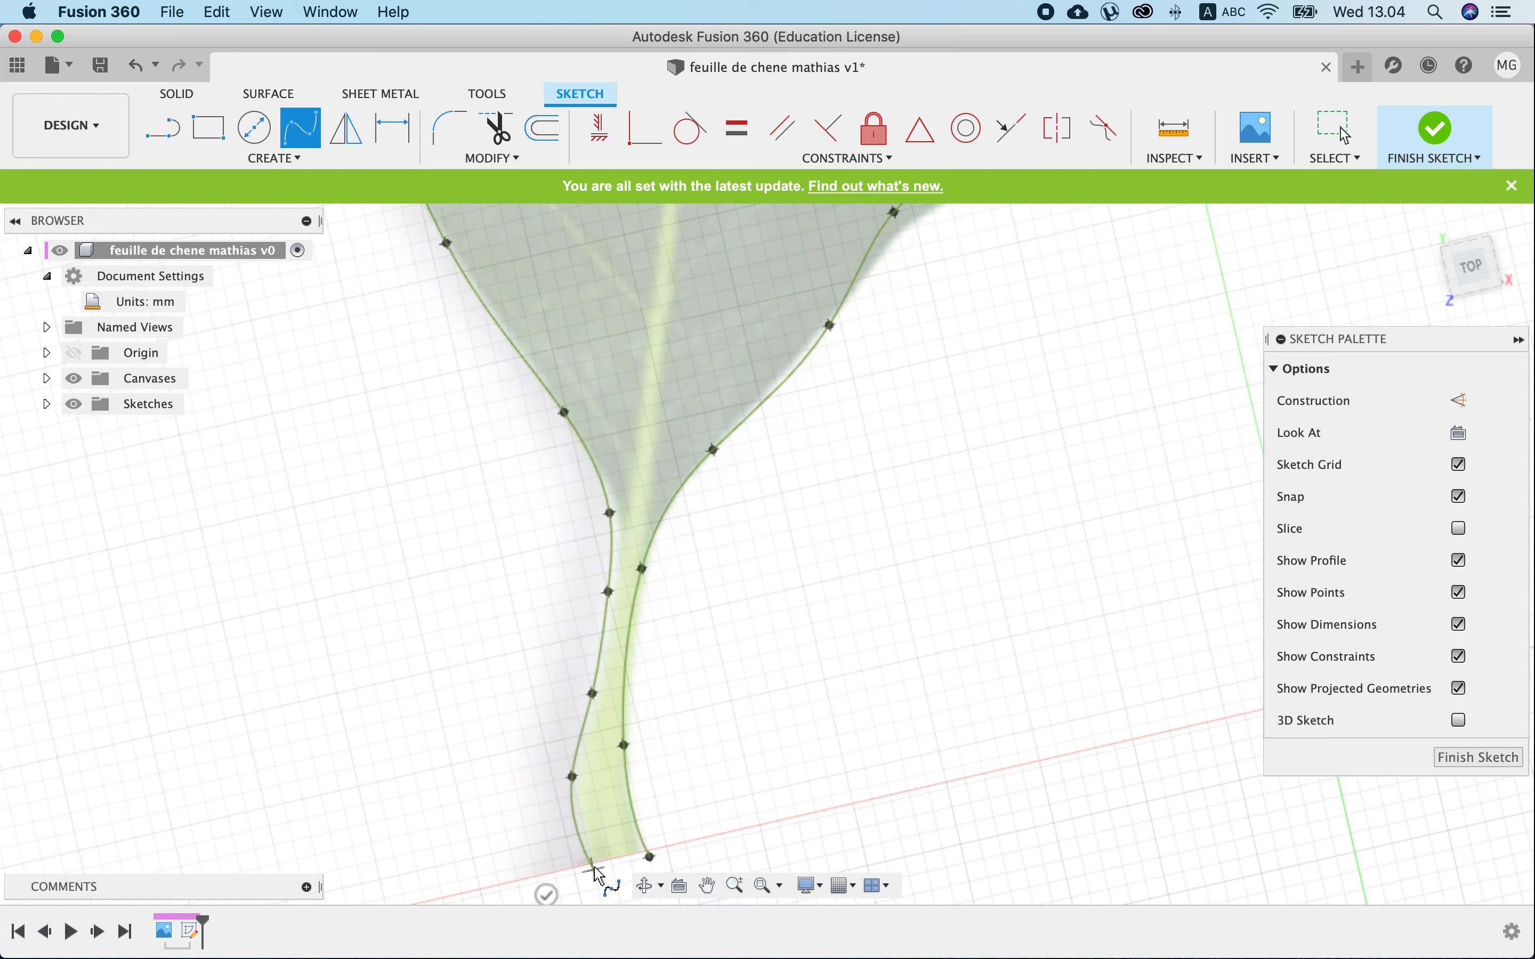
{"action": "key", "text": "Return"}
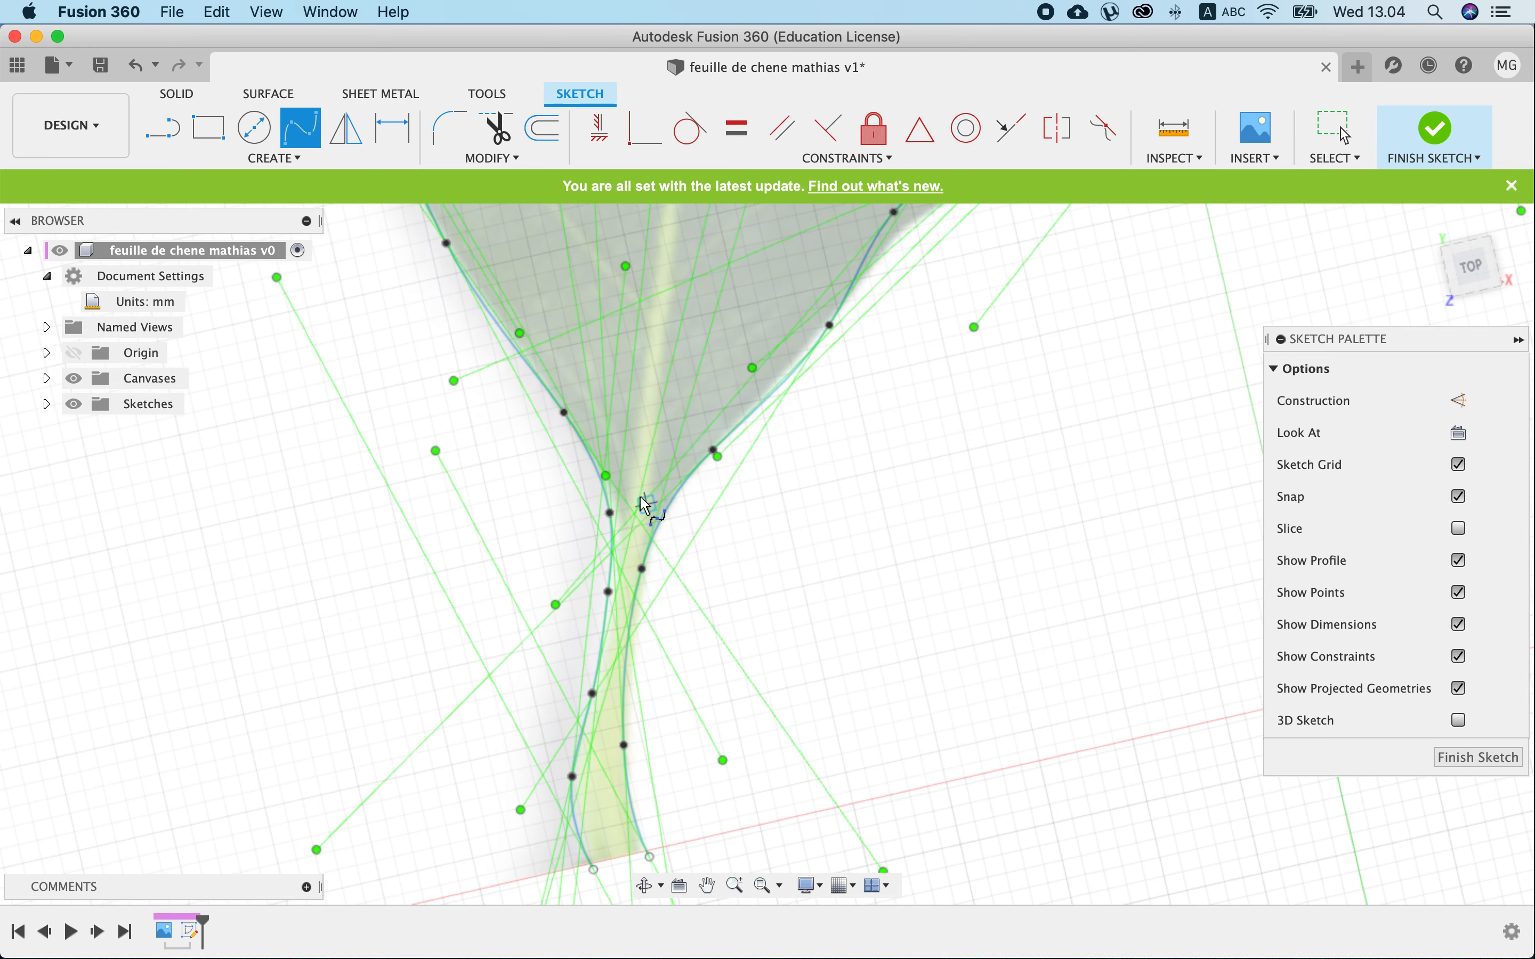
{"action": "scroll", "coordinate": [640, 496], "scroll_direction": "down", "scroll_amount": 1}
{"action": "scroll", "coordinate": [645, 504], "scroll_direction": "down", "scroll_amount": 5}
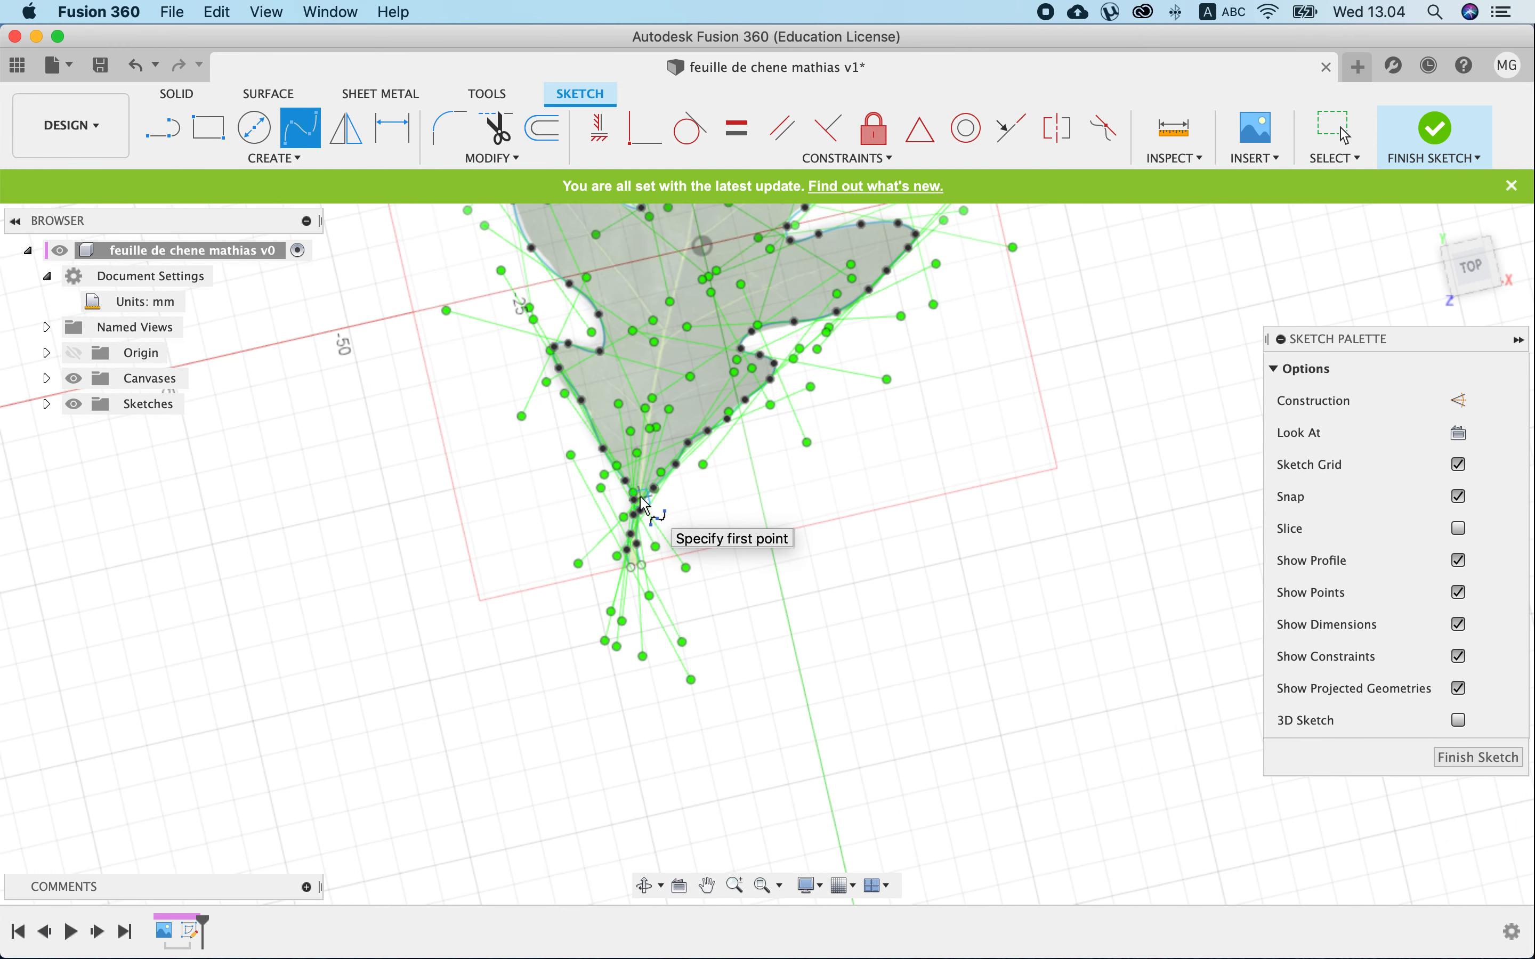
{"action": "scroll", "coordinate": [644, 504], "scroll_direction": "up", "scroll_amount": 6}
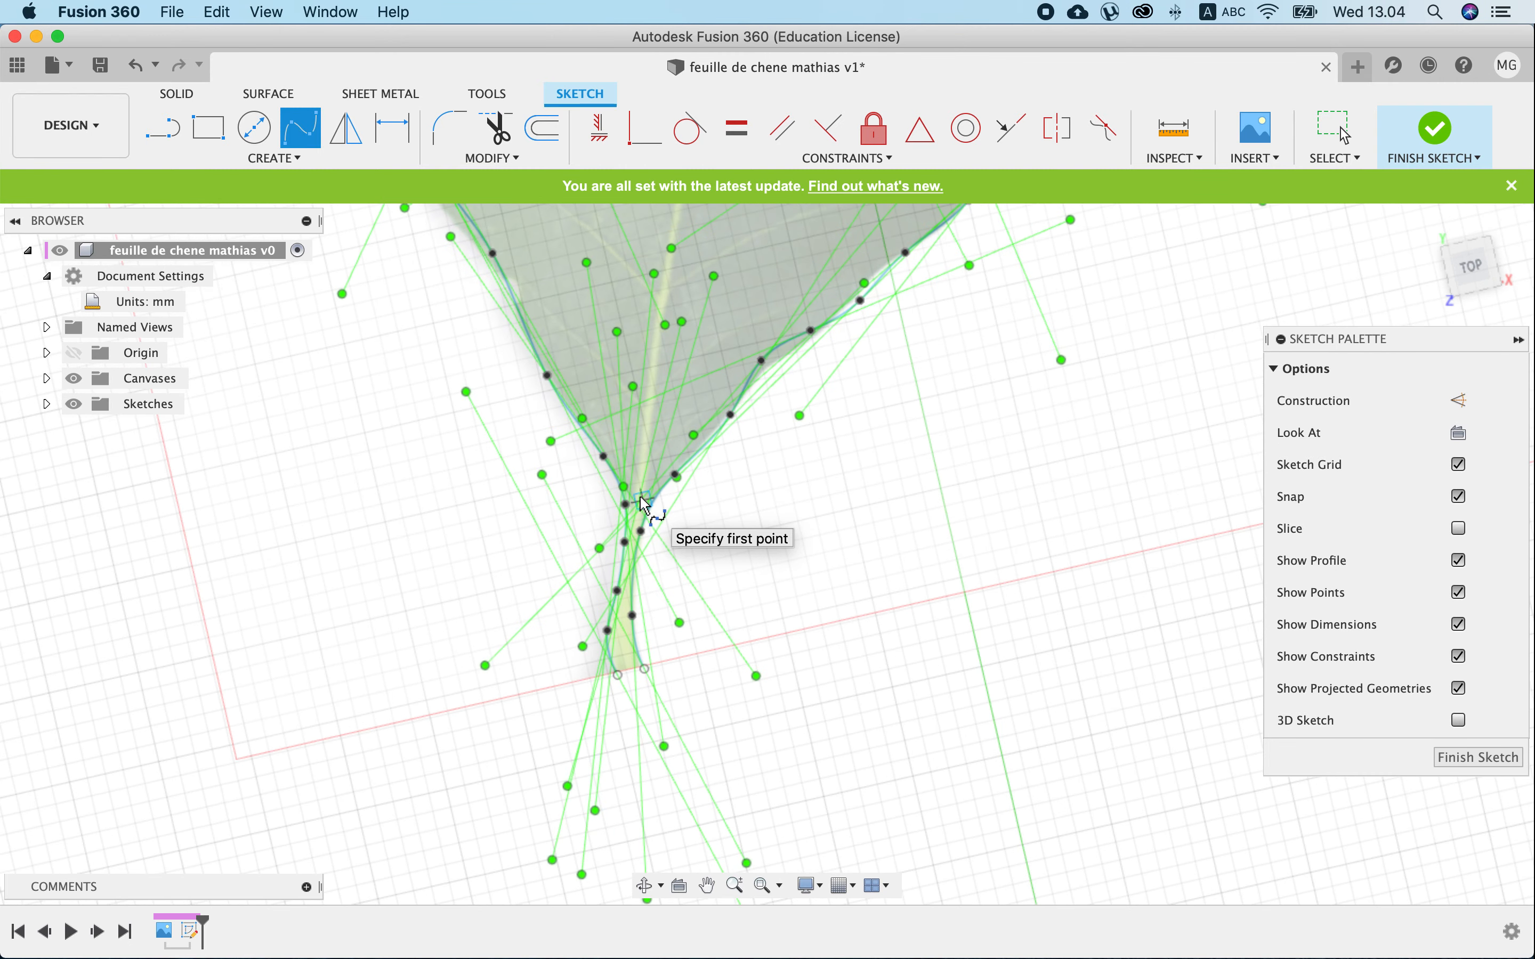
{"action": "scroll", "coordinate": [645, 504], "scroll_direction": "up", "scroll_amount": 5}
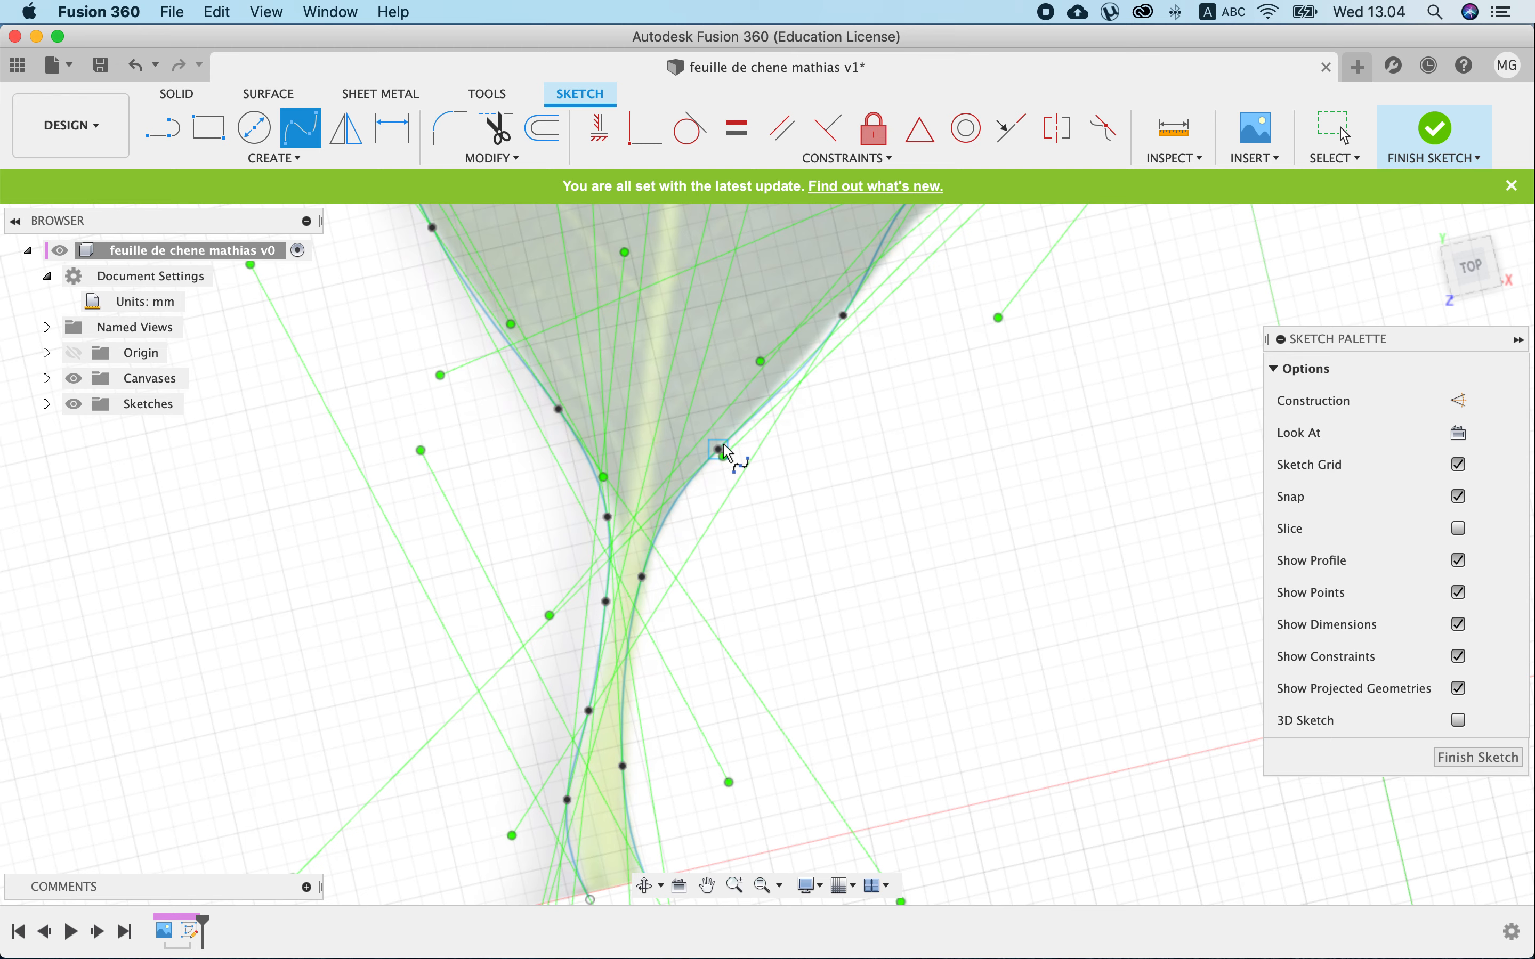
{"action": "scroll", "coordinate": [706, 374], "scroll_direction": "down", "scroll_amount": 1}
{"action": "scroll", "coordinate": [706, 374], "scroll_direction": "down", "scroll_amount": 2}
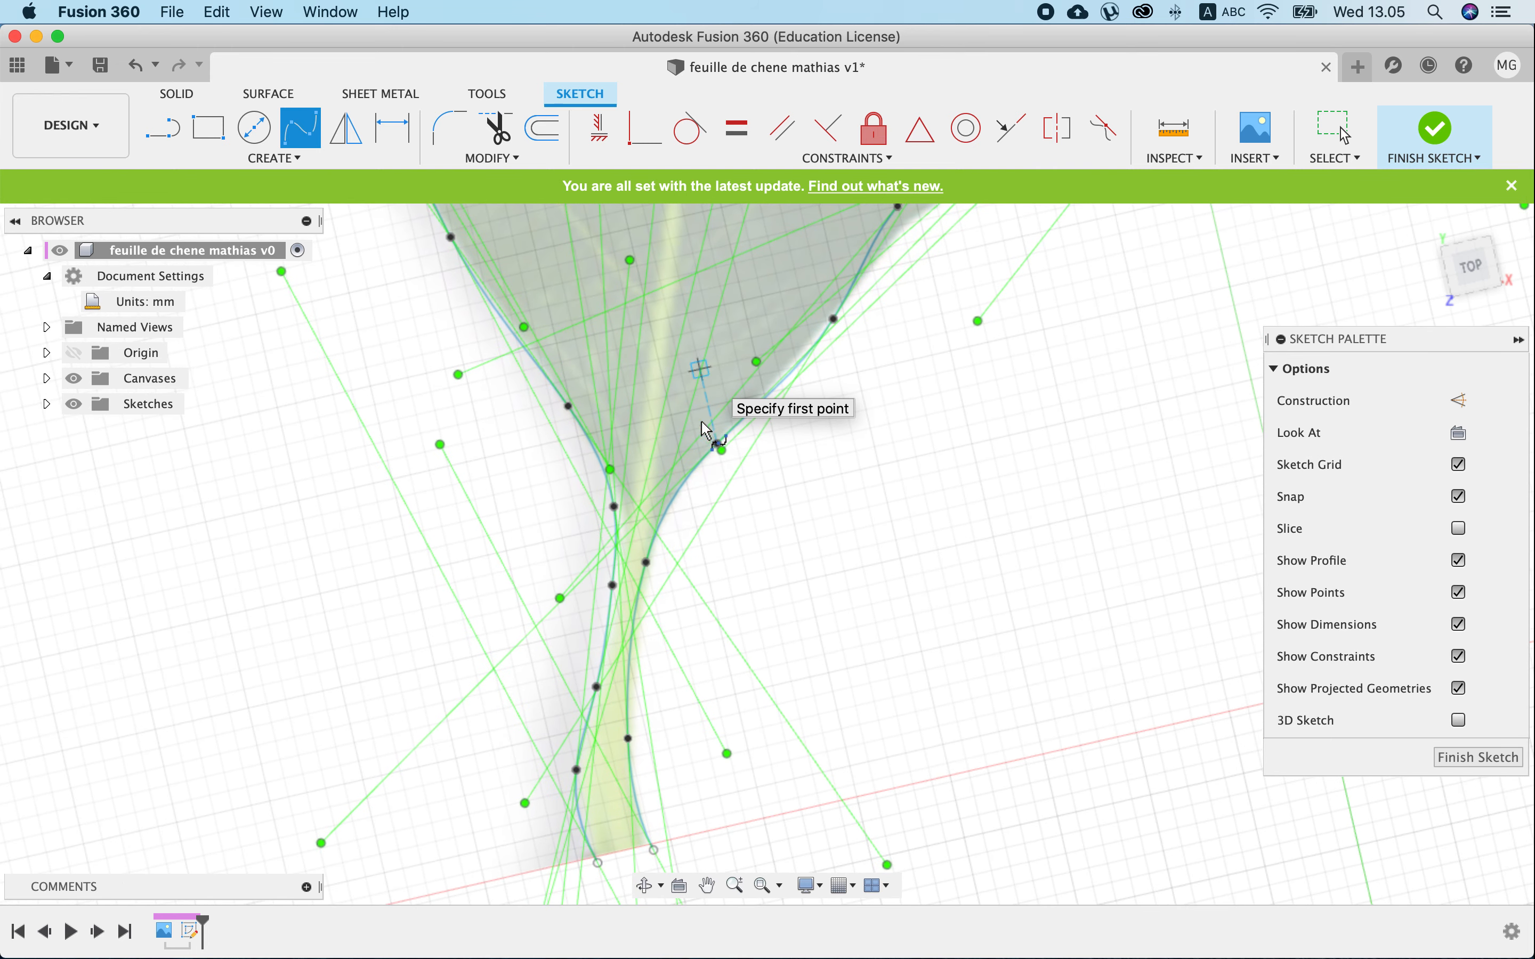
{"action": "left_click", "coordinate": [321, 844]}
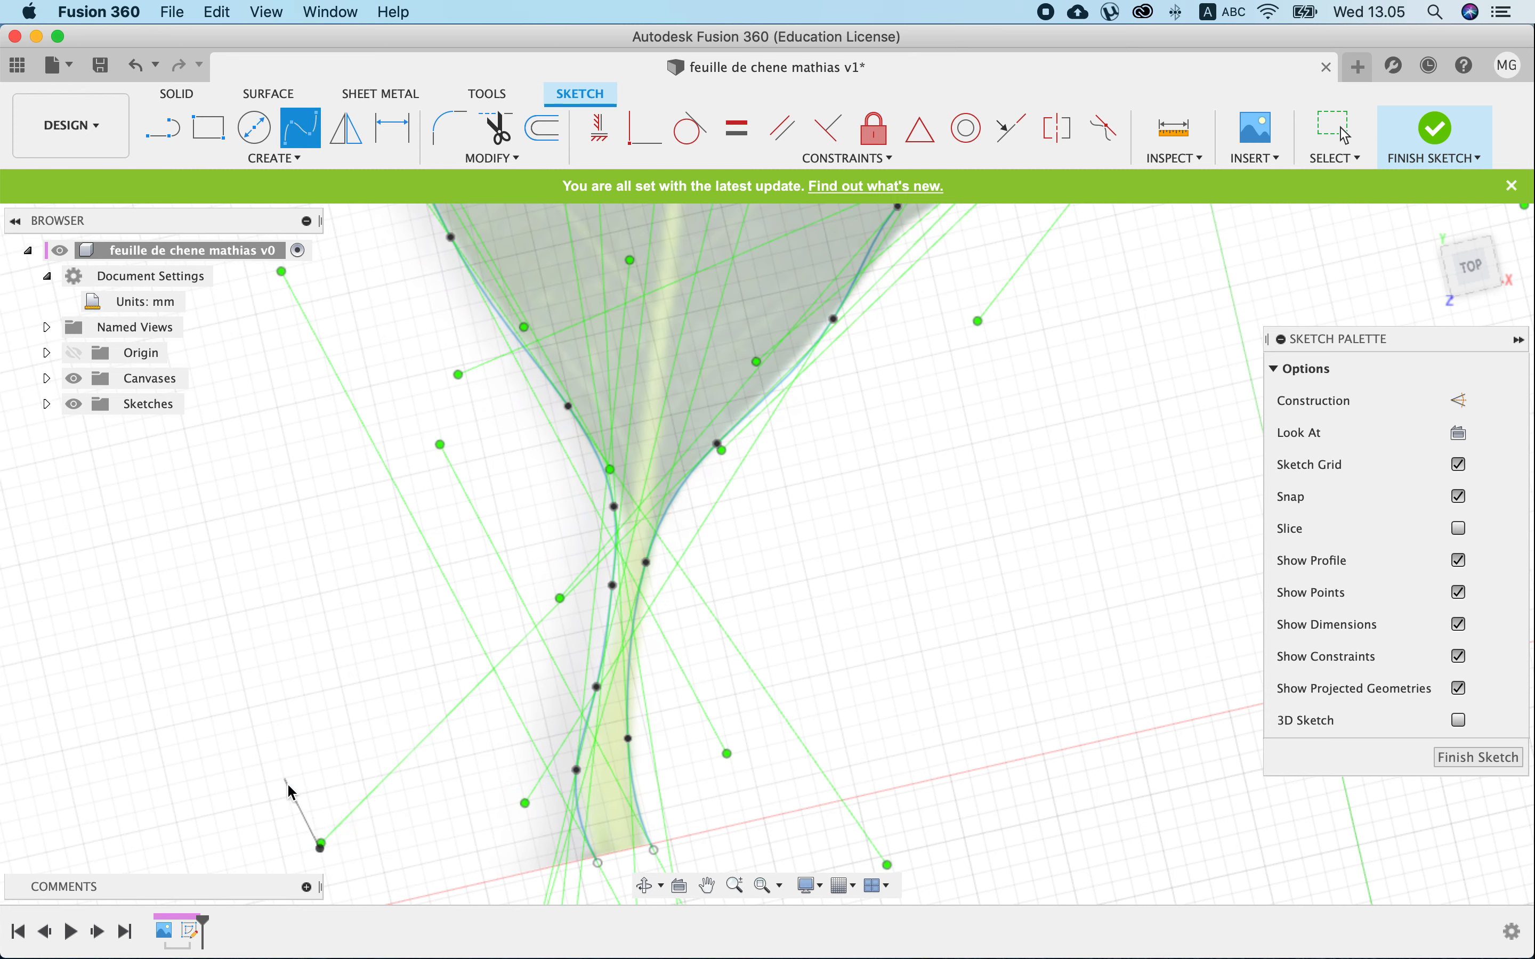
{"action": "key", "text": "Escape"}
Activate the tangent handle of the fit point just above the stem's right edge, moving its lower end to about X -25.5, Y -36.5 mm.
{"action": "left_click", "coordinate": [321, 842]}
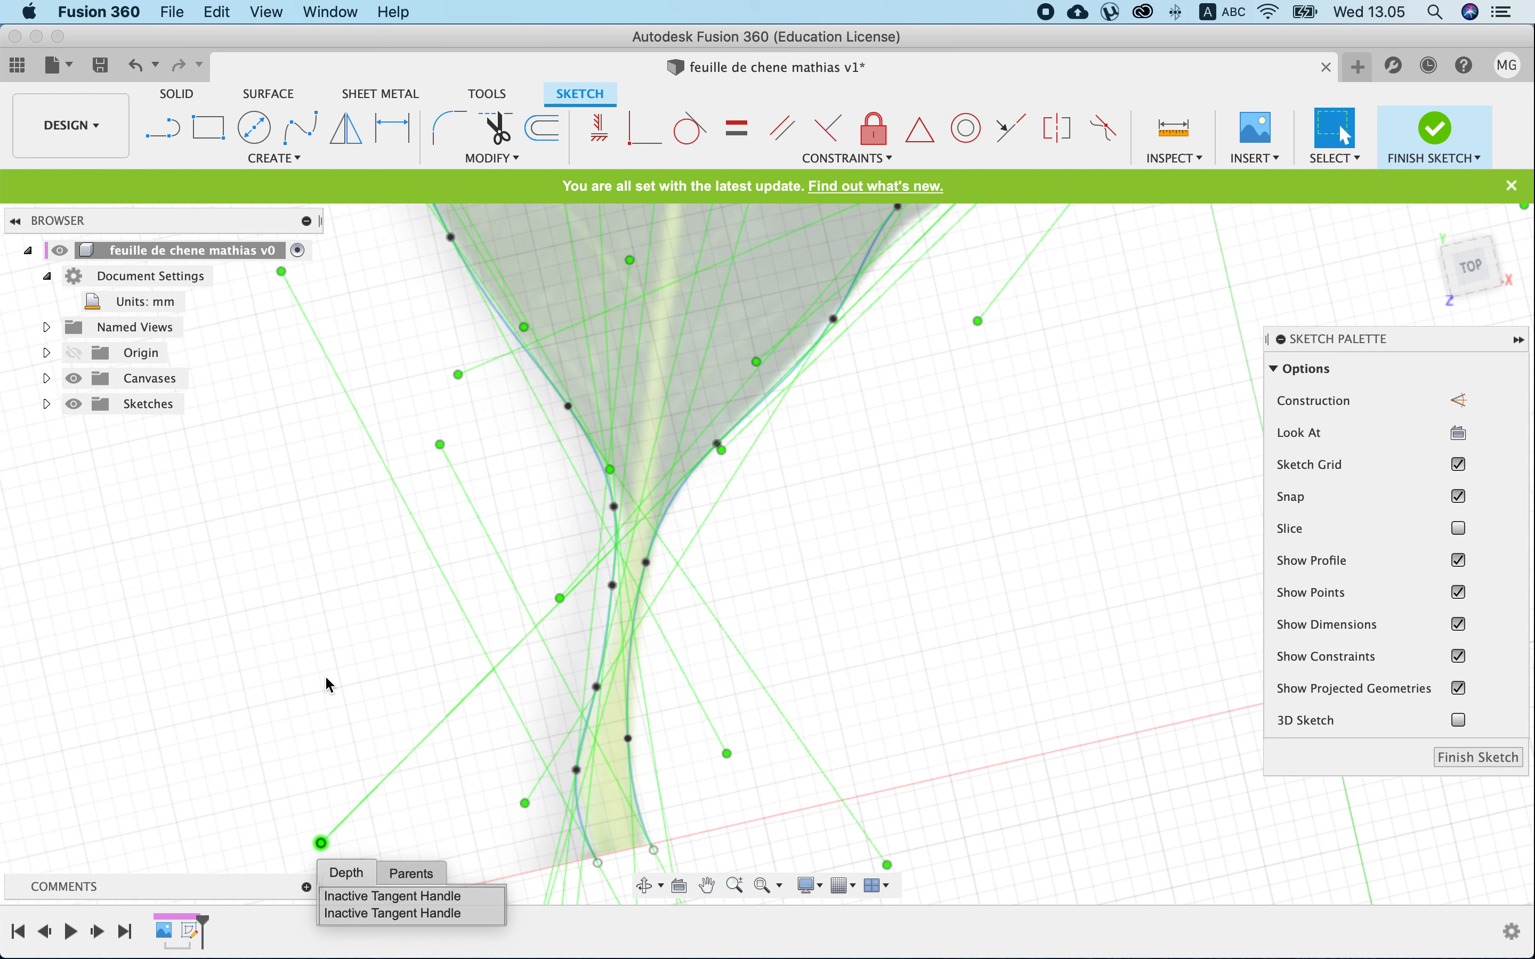
{"action": "left_click", "coordinate": [321, 842]}
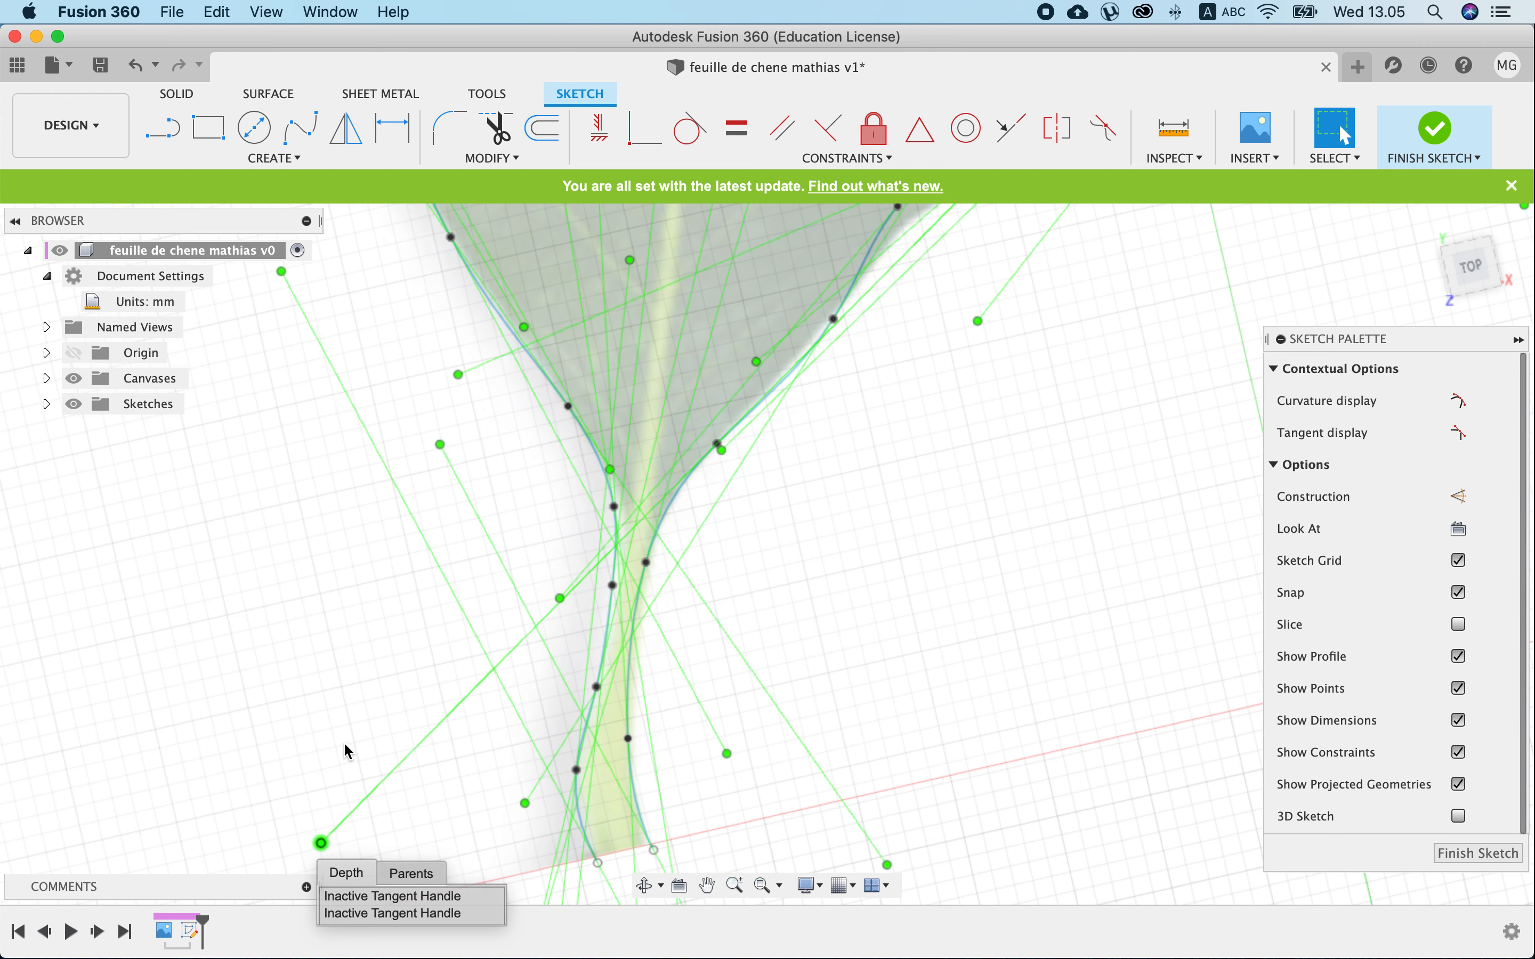
{"action": "left_click_drag", "start_coordinate": [321, 843], "coordinate": [336, 746]}
{"action": "key", "text": "Escape"}
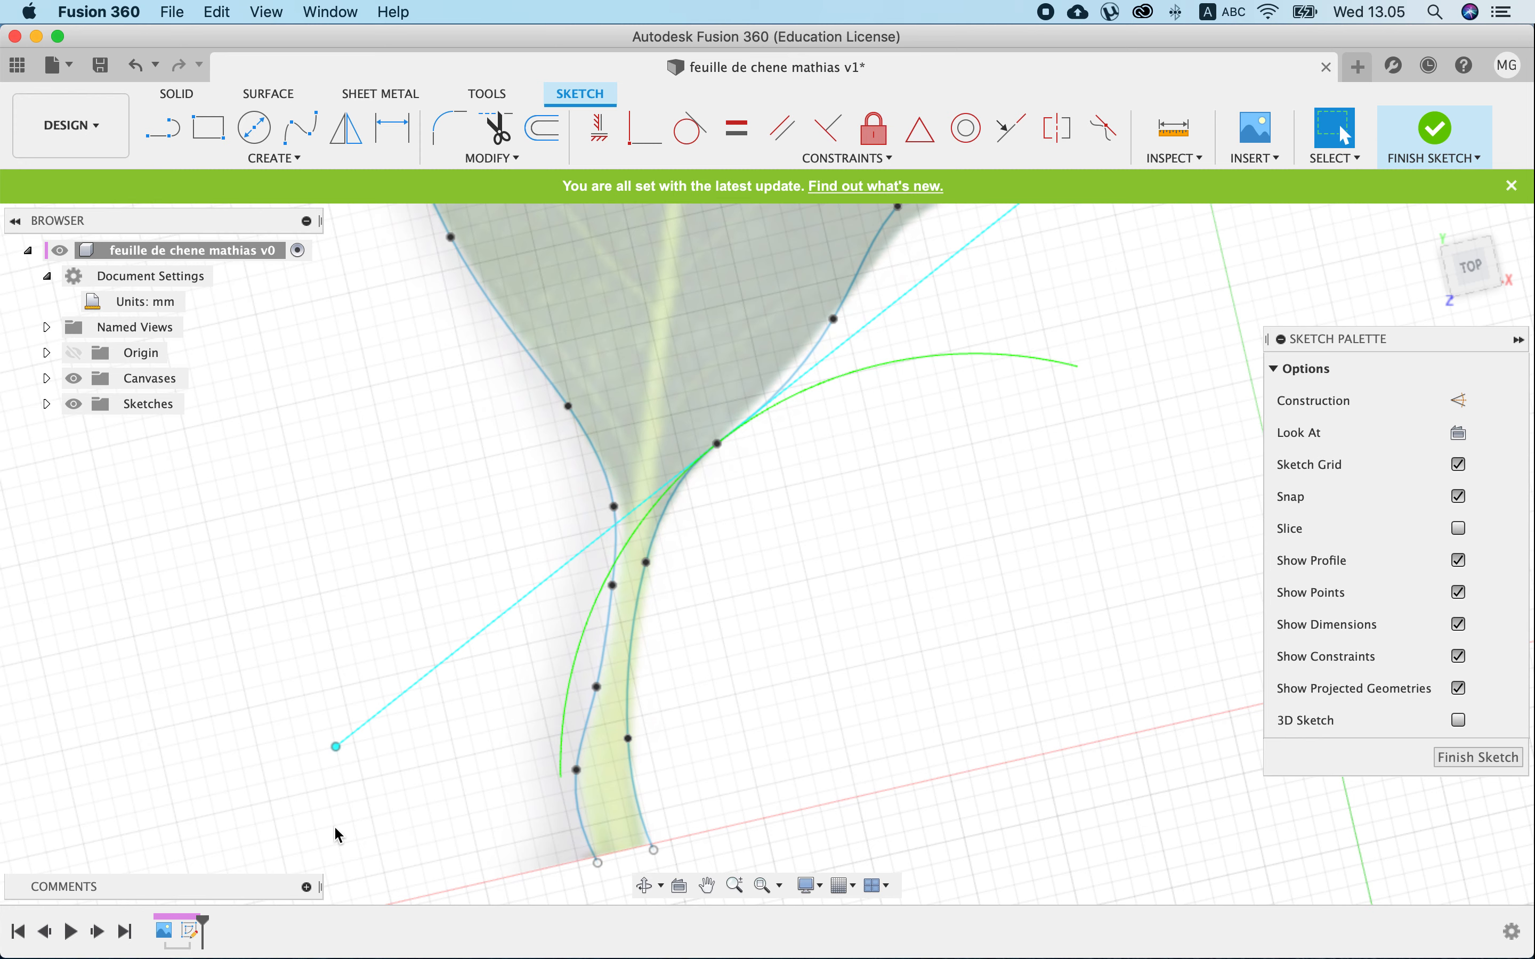
Try to delete the active tangent handle at the fit point on the leaf's lower right edge.
{"action": "left_click", "coordinate": [336, 746]}
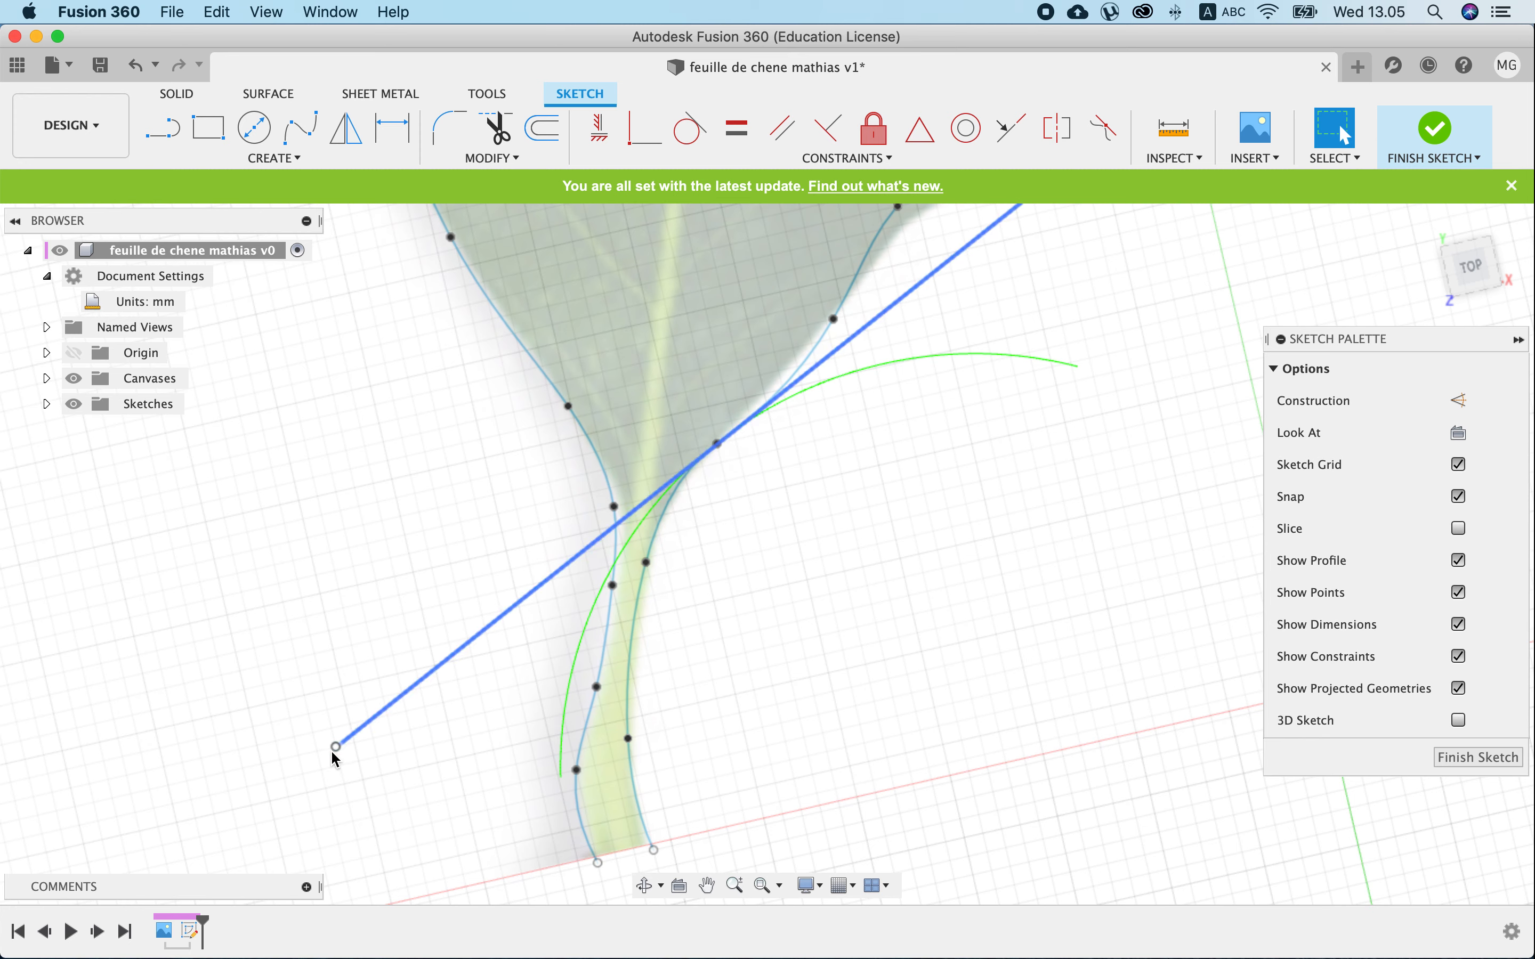
{"action": "left_click", "coordinate": [336, 748]}
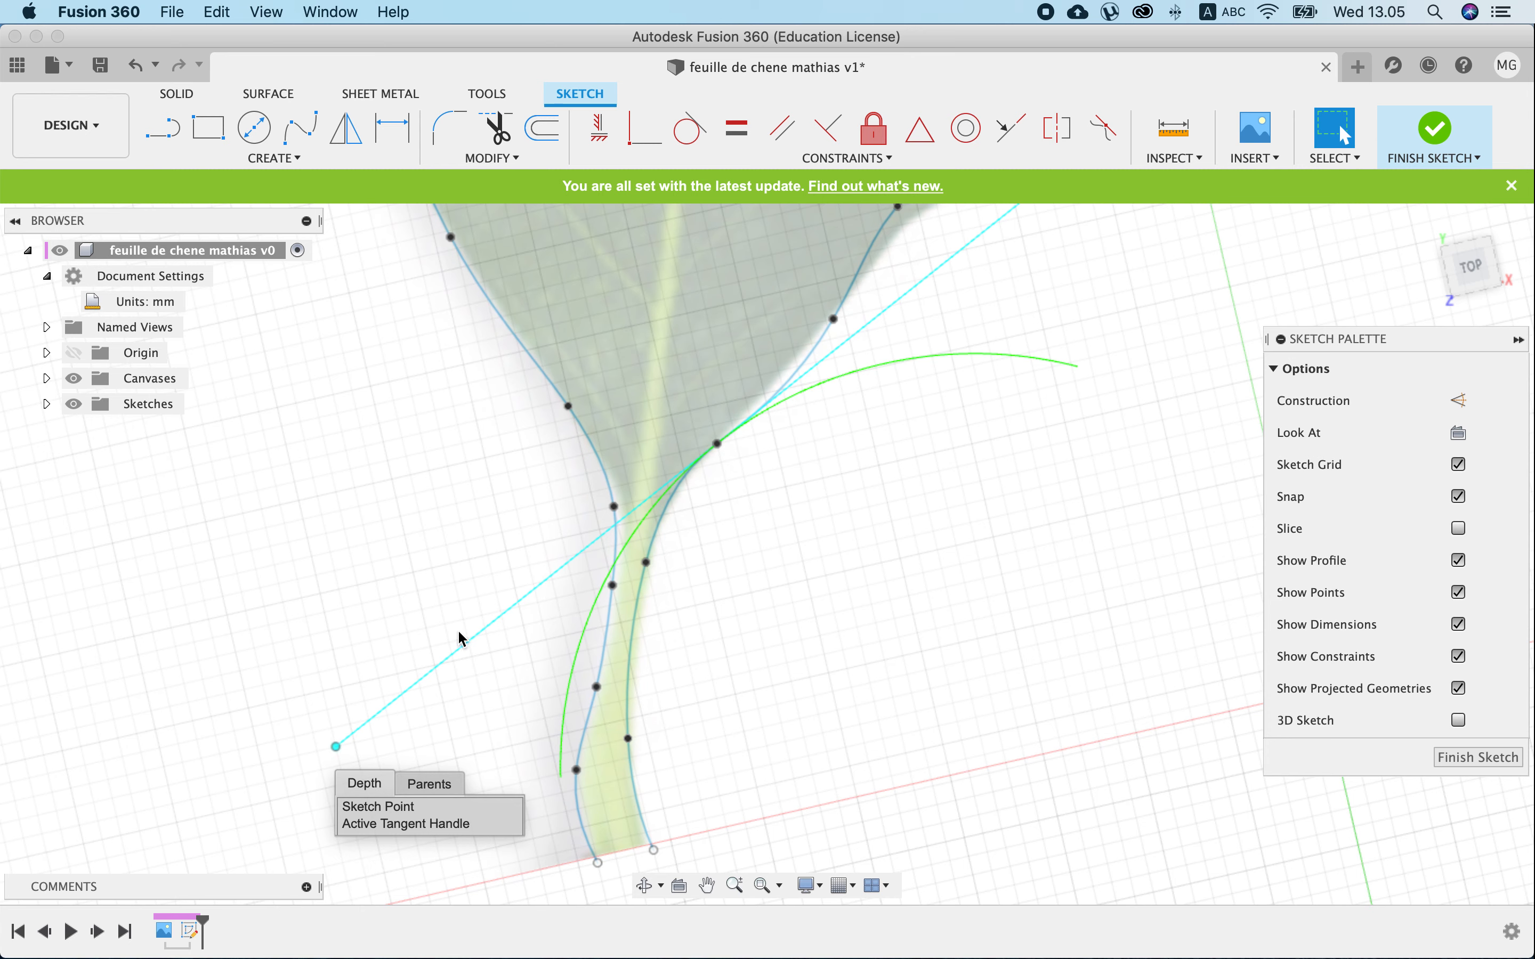
{"action": "left_click", "coordinate": [336, 748]}
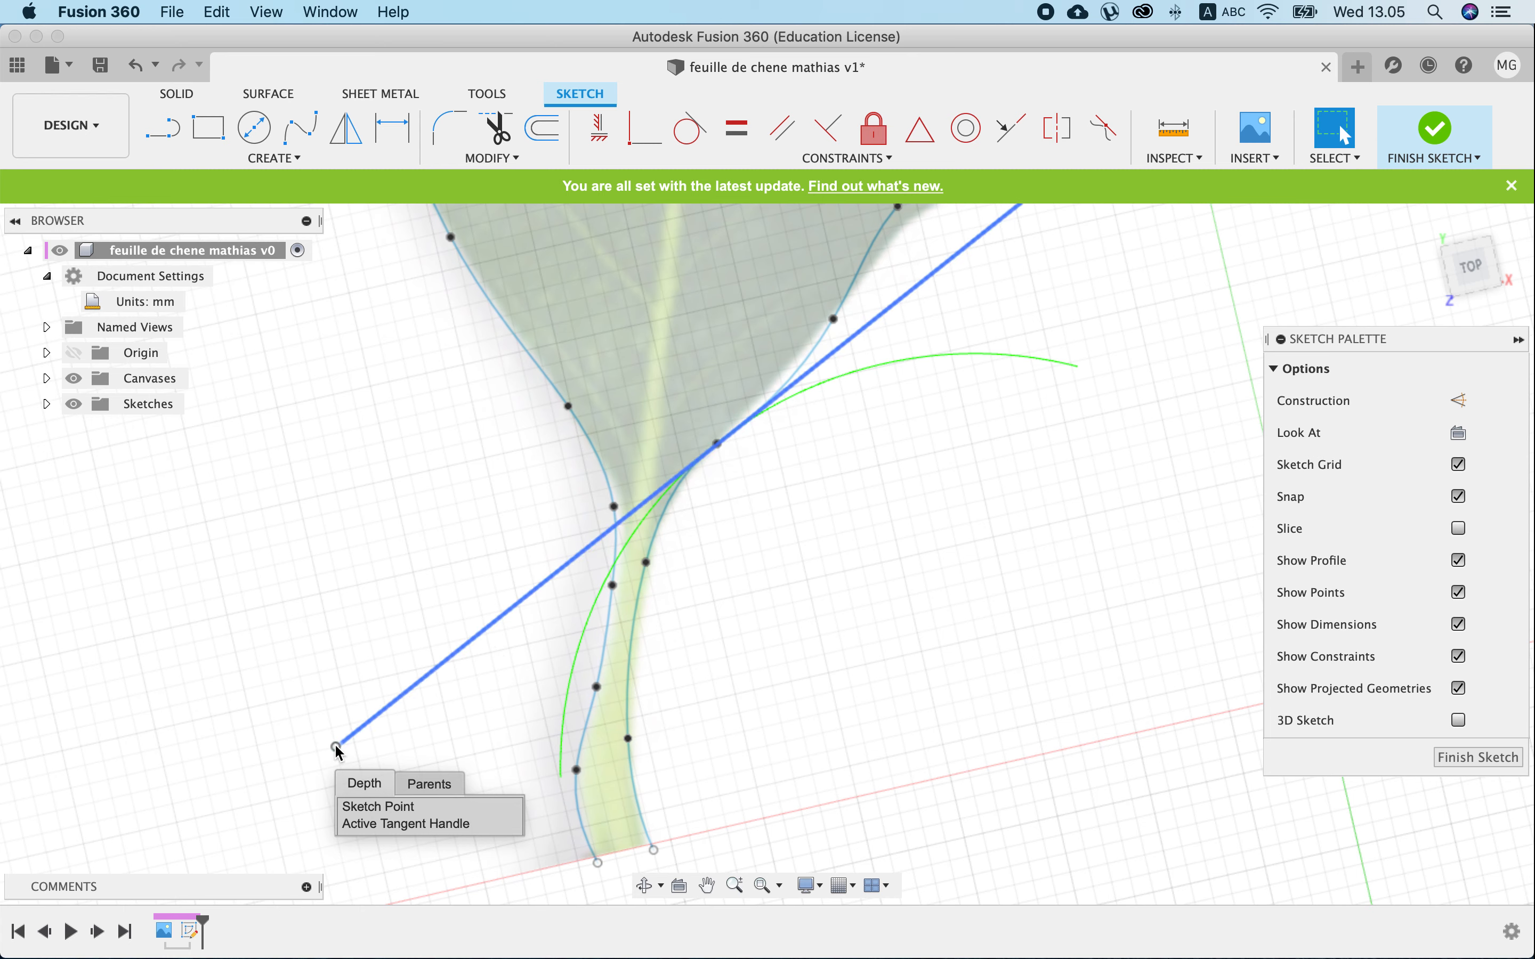
{"action": "left_click", "coordinate": [317, 789]}
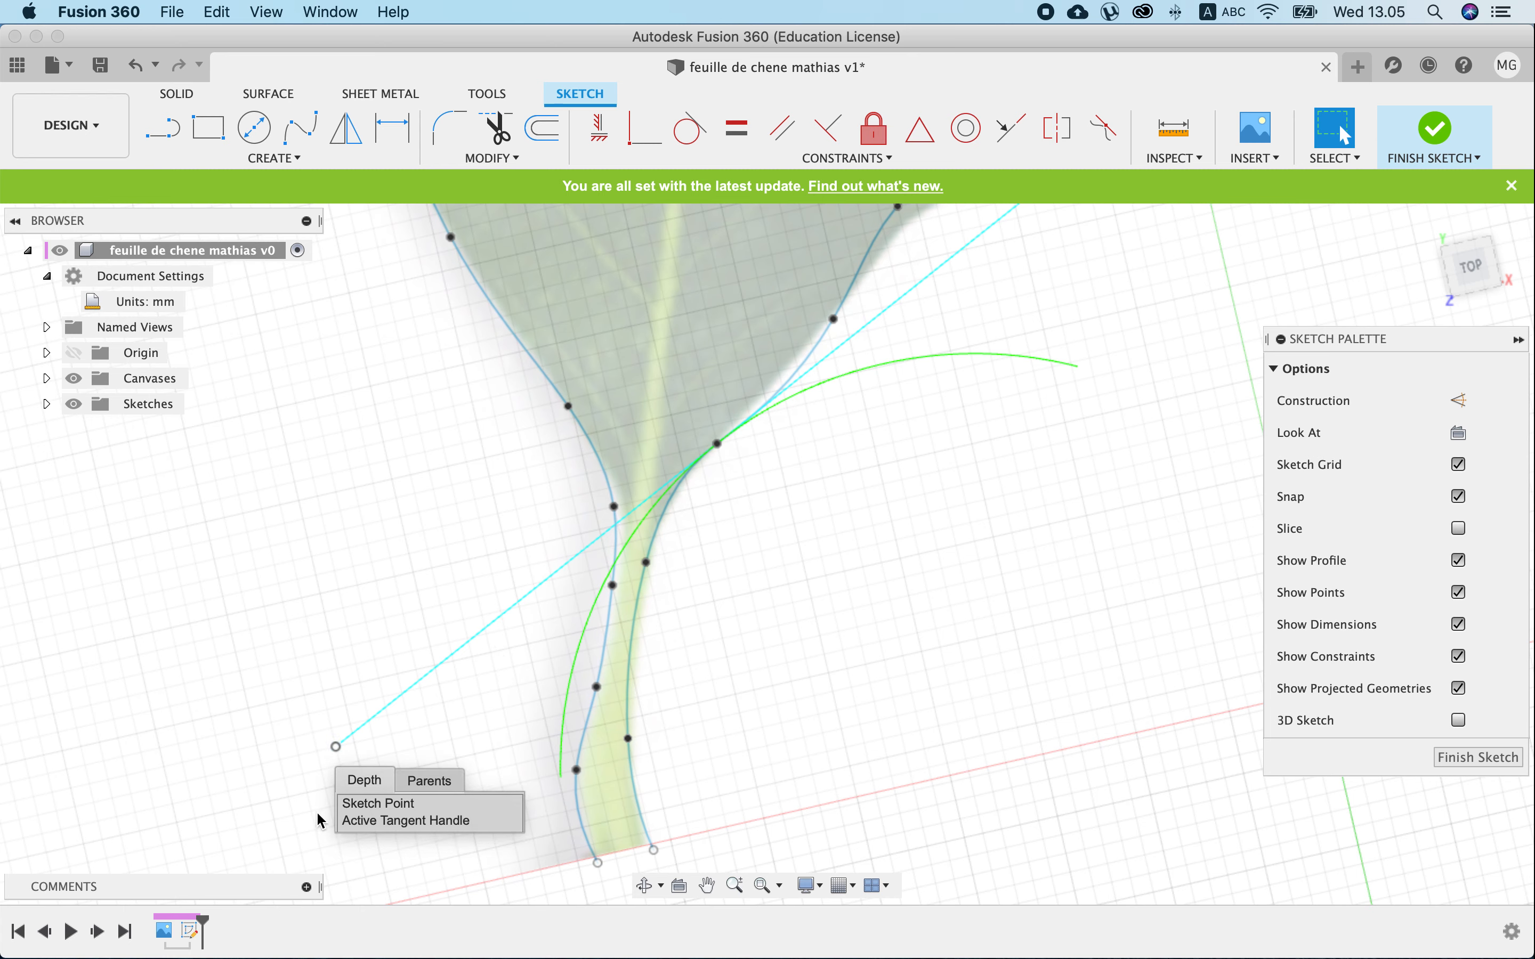
{"action": "left_click", "coordinate": [414, 745]}
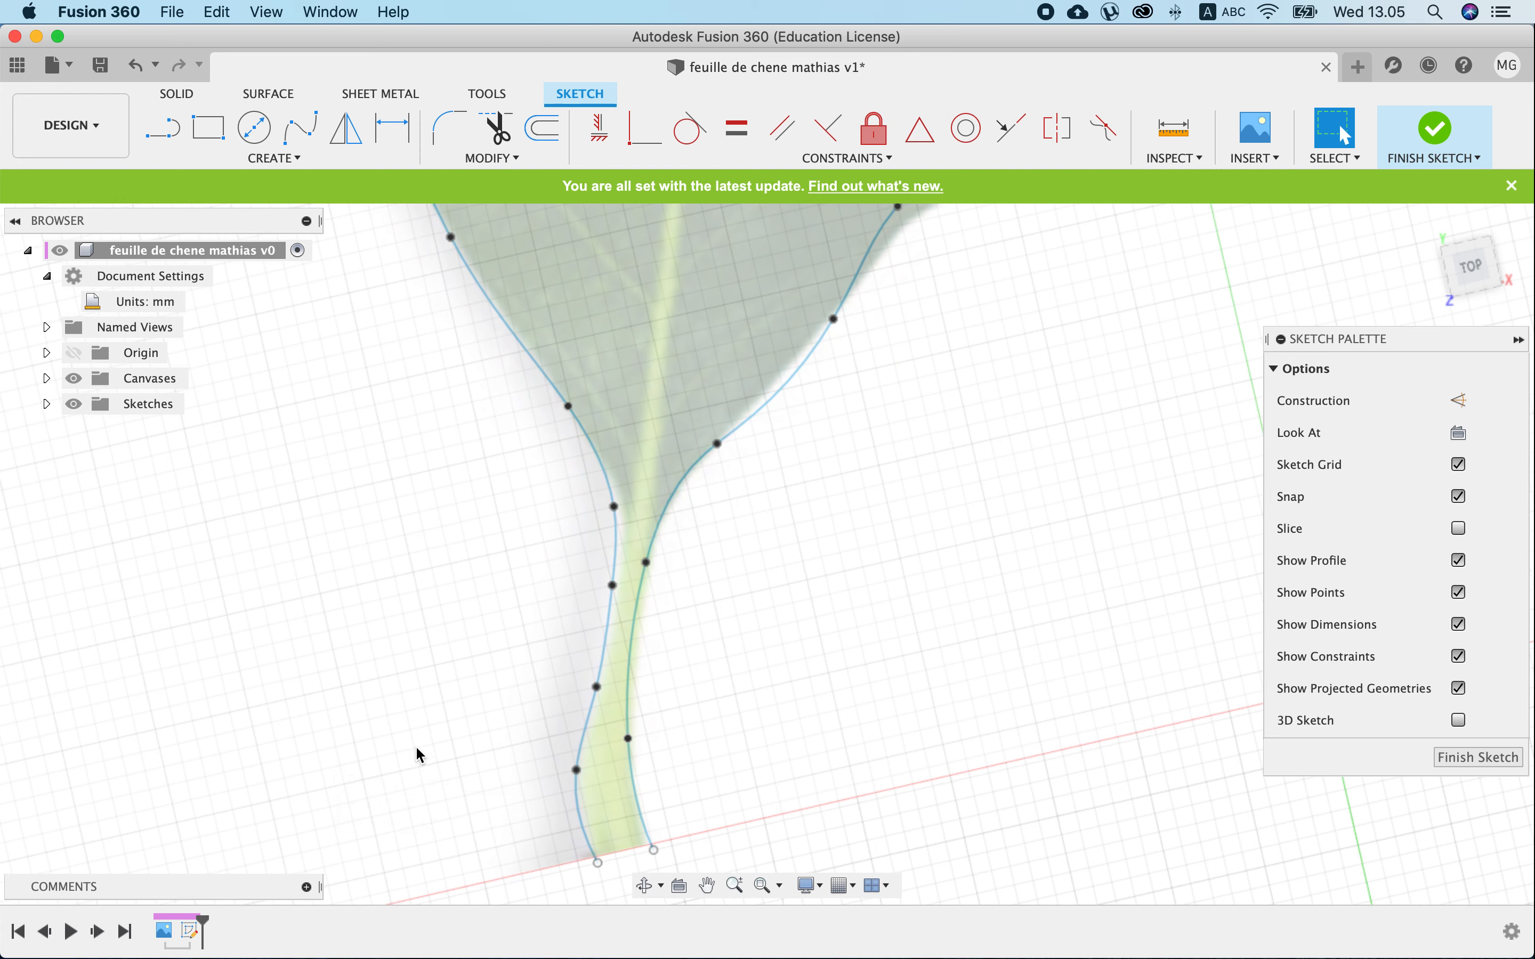
{"action": "left_click", "coordinate": [717, 443]}
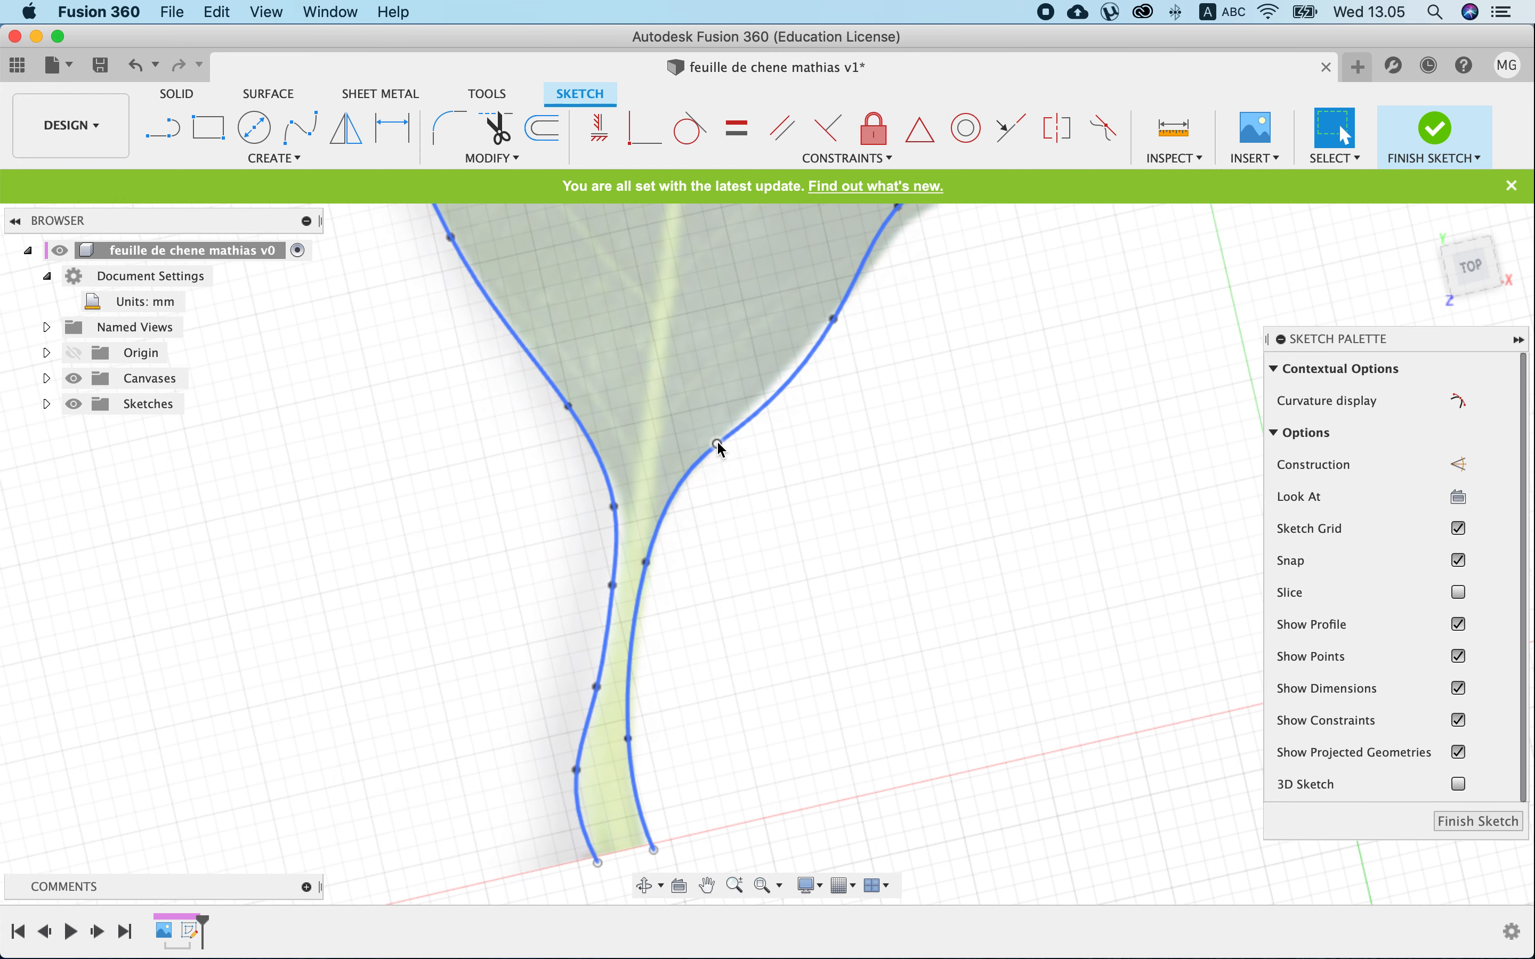
{"action": "left_click", "coordinate": [336, 746]}
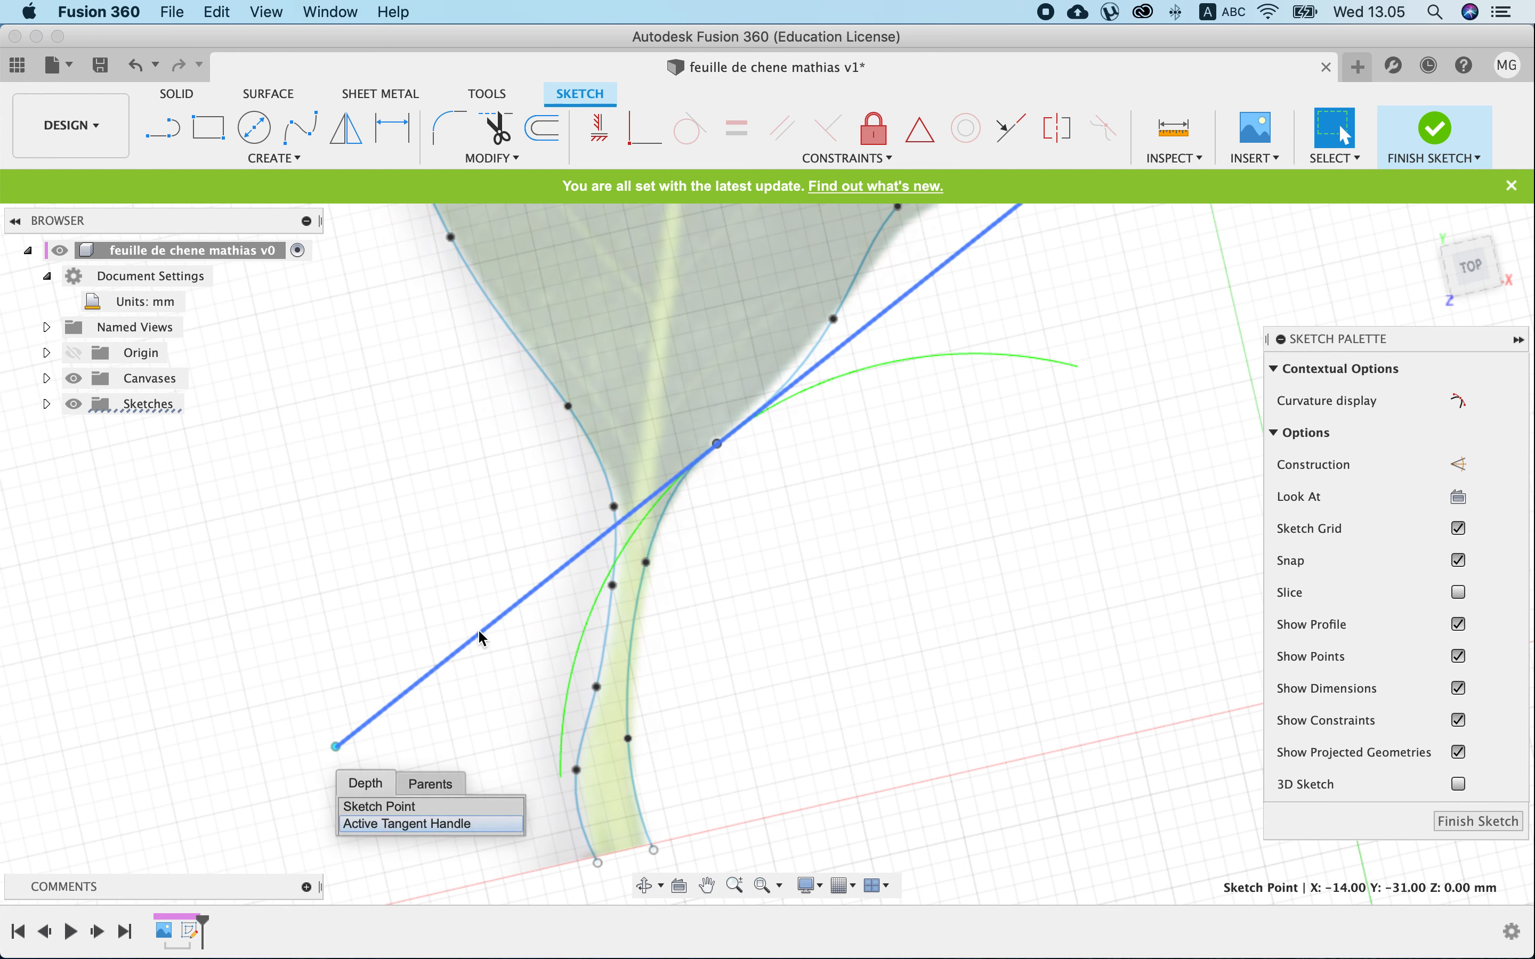
{"action": "left_click", "coordinate": [556, 677]}
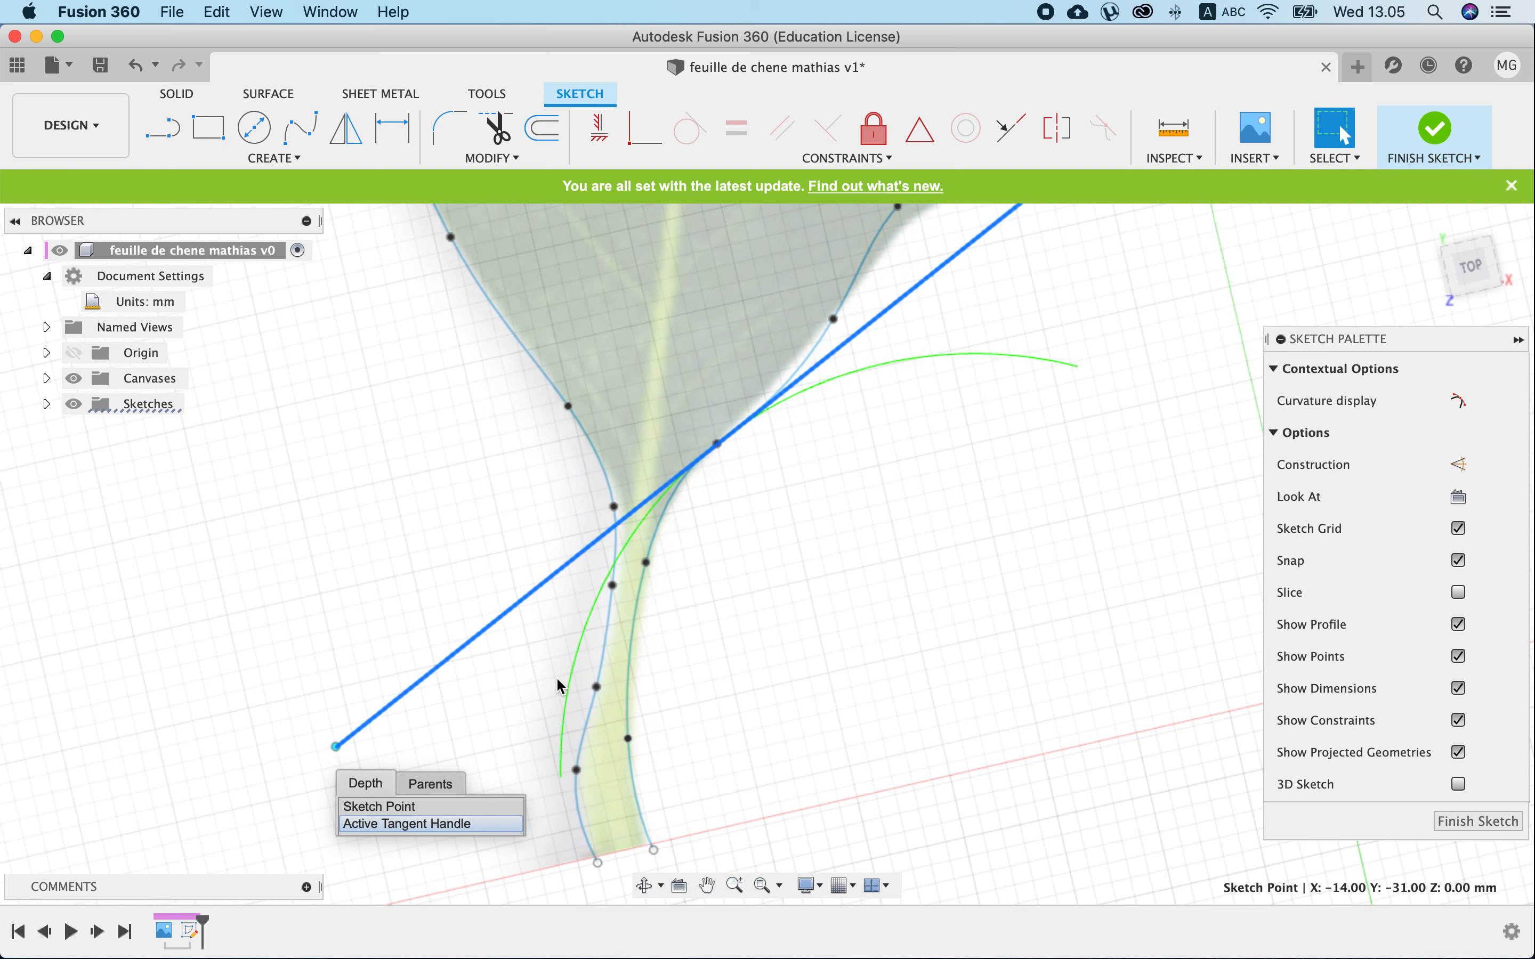
{"action": "key", "text": "Delete"}
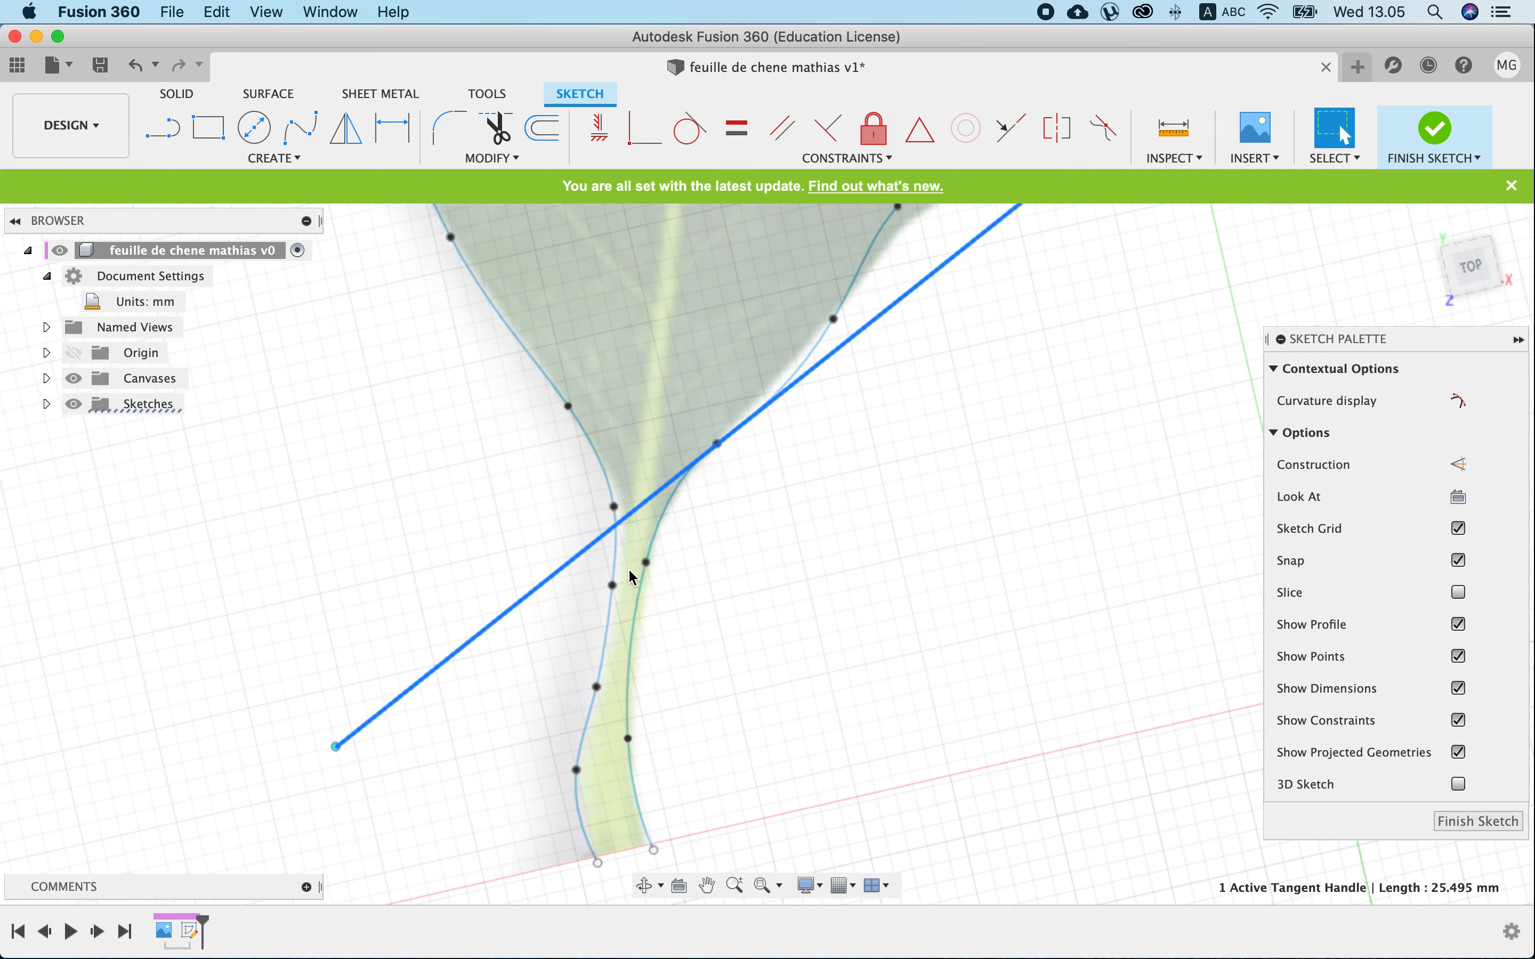
Shorten the active tangent handle by moving its upper end onto the leaf's right edge at X -8, Y -26 mm.
{"action": "scroll", "coordinate": [613, 603], "scroll_direction": "down", "scroll_amount": 10}
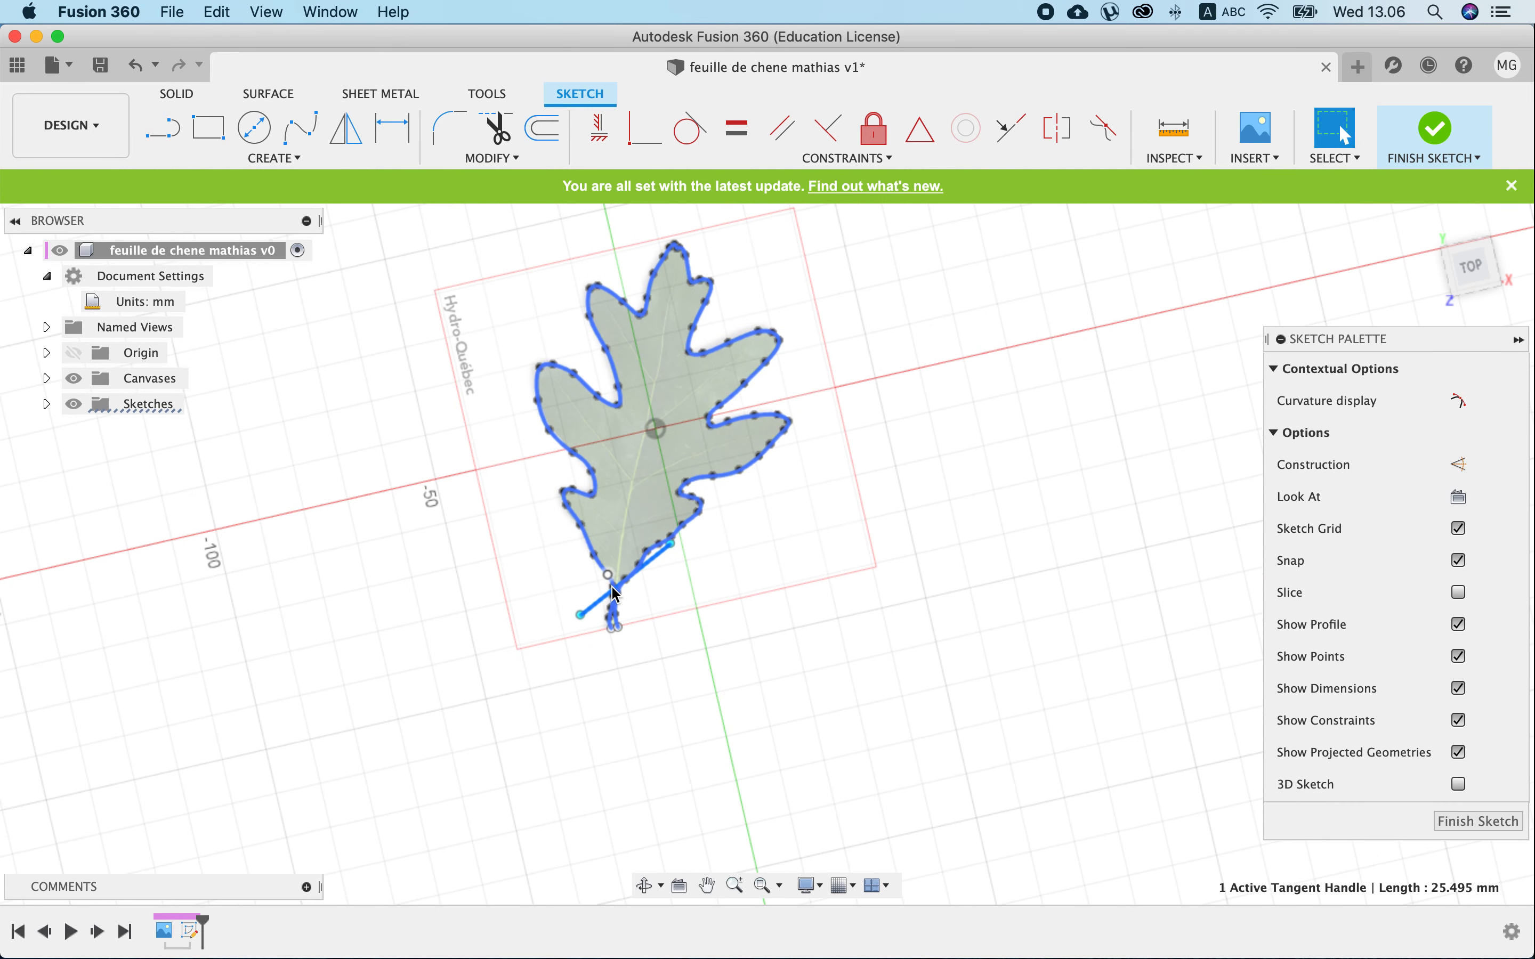
{"action": "scroll", "coordinate": [613, 593], "scroll_direction": "up", "scroll_amount": 5}
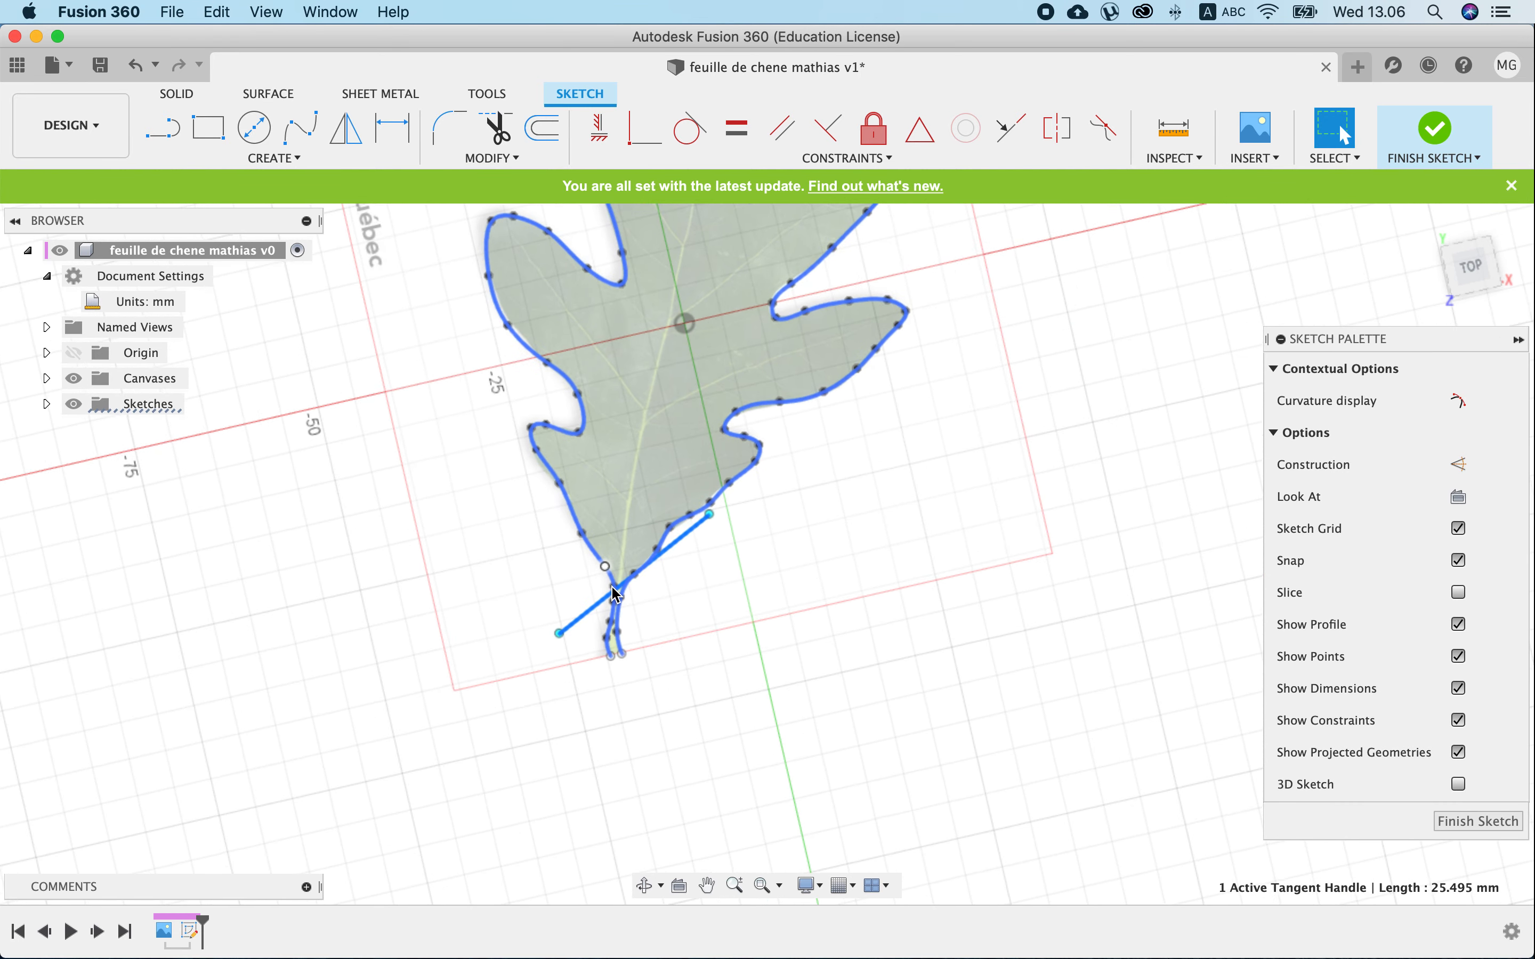
{"action": "left_click", "coordinate": [558, 630]}
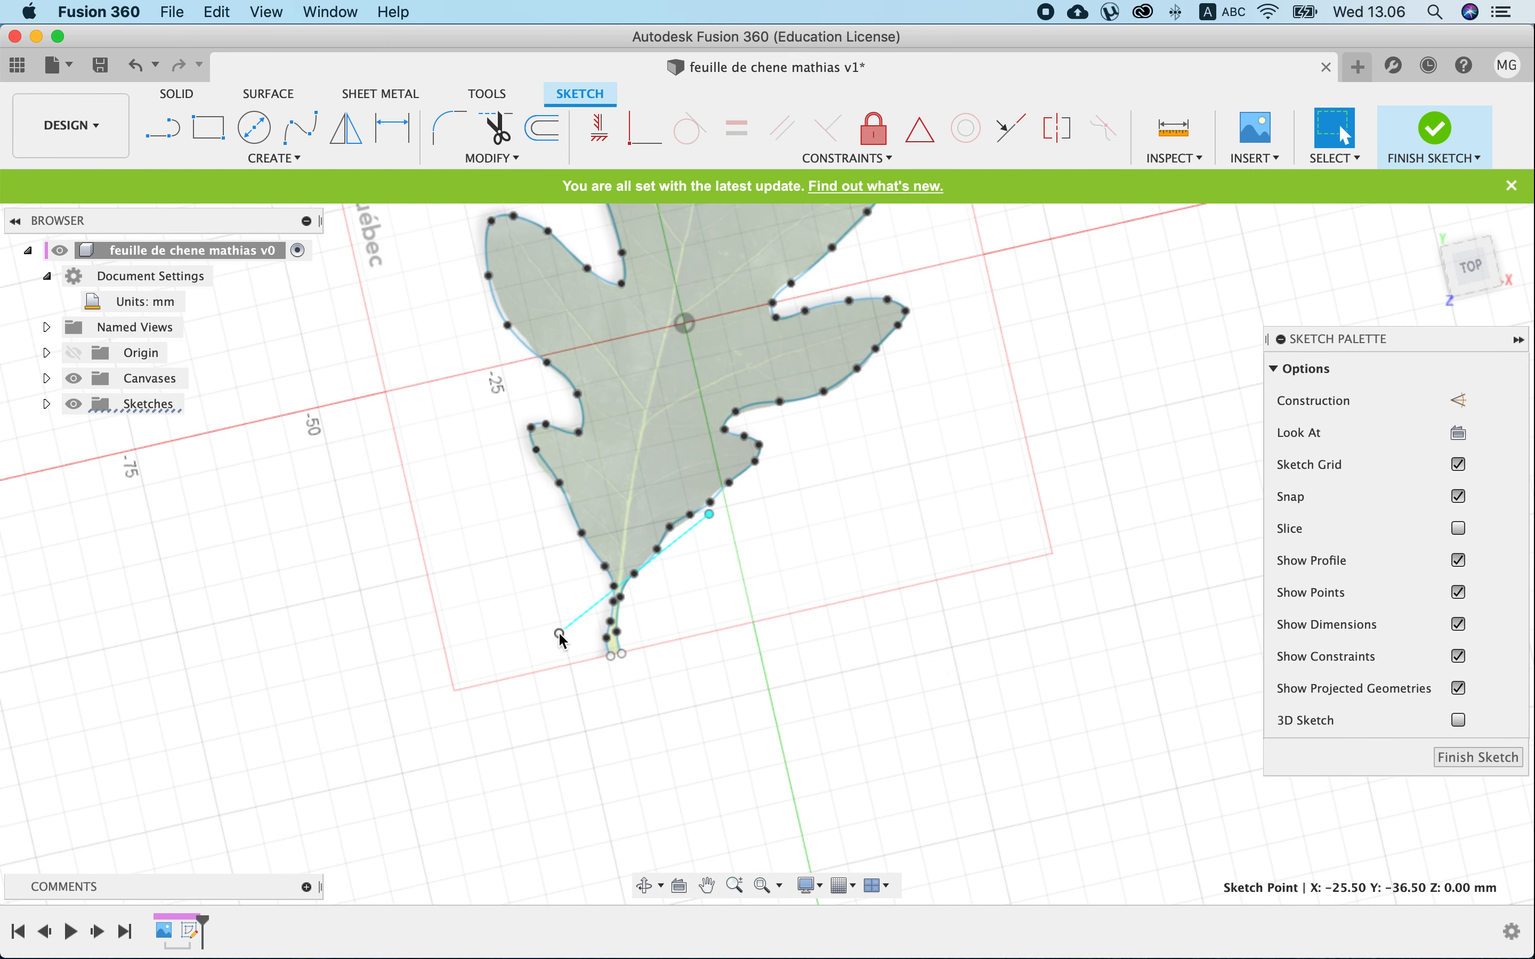
{"action": "left_click", "coordinate": [559, 634]}
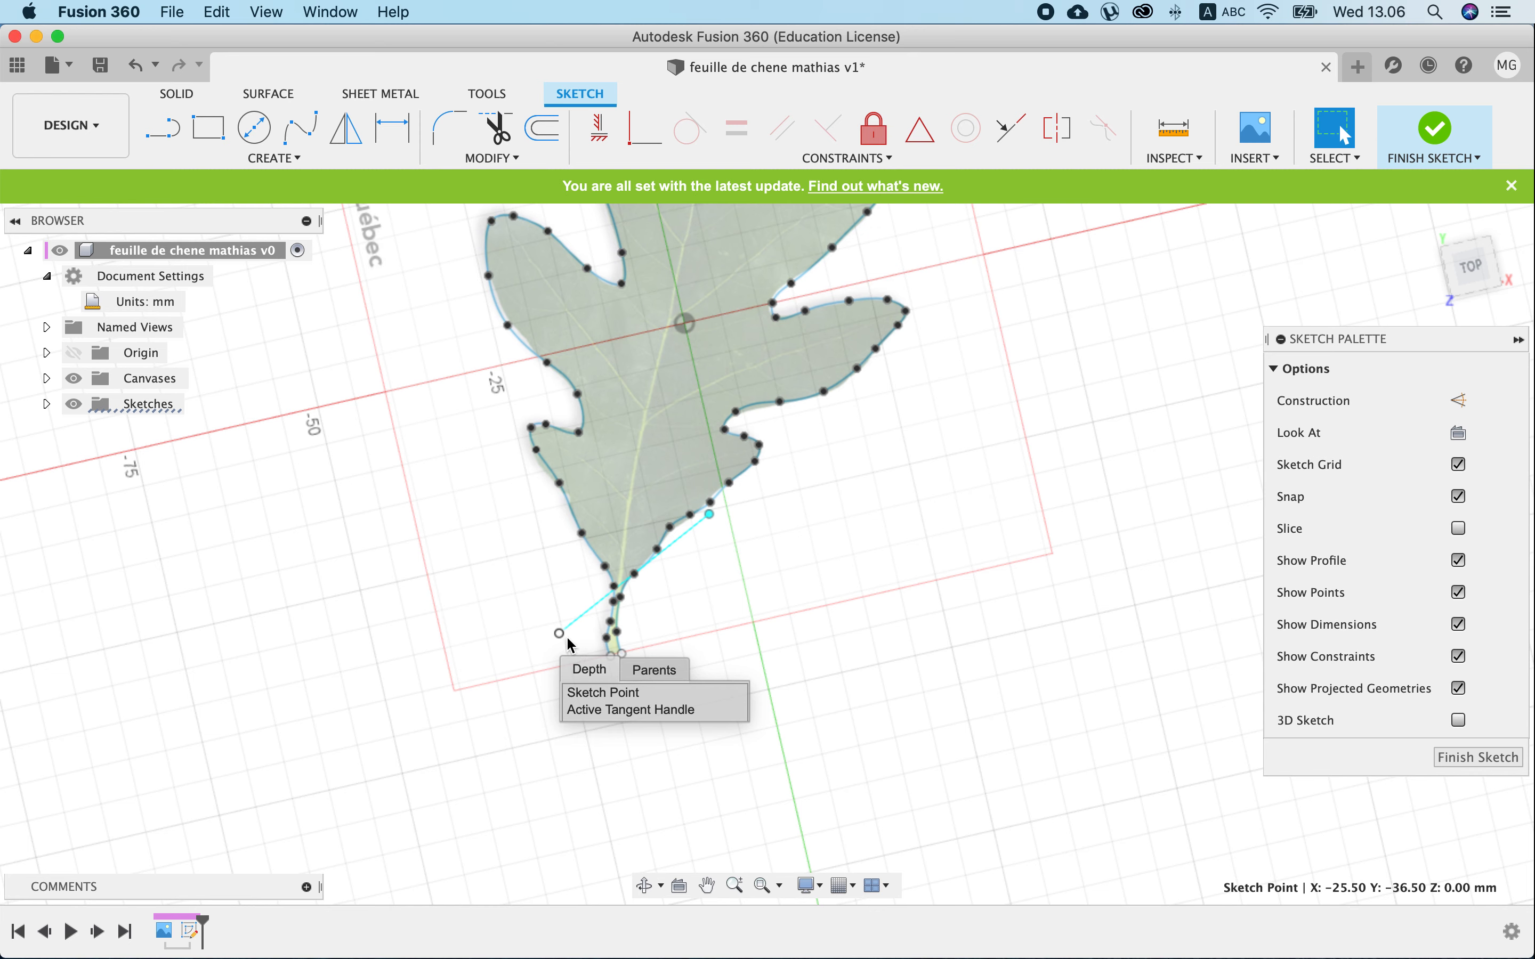
{"action": "left_click", "coordinate": [710, 516]}
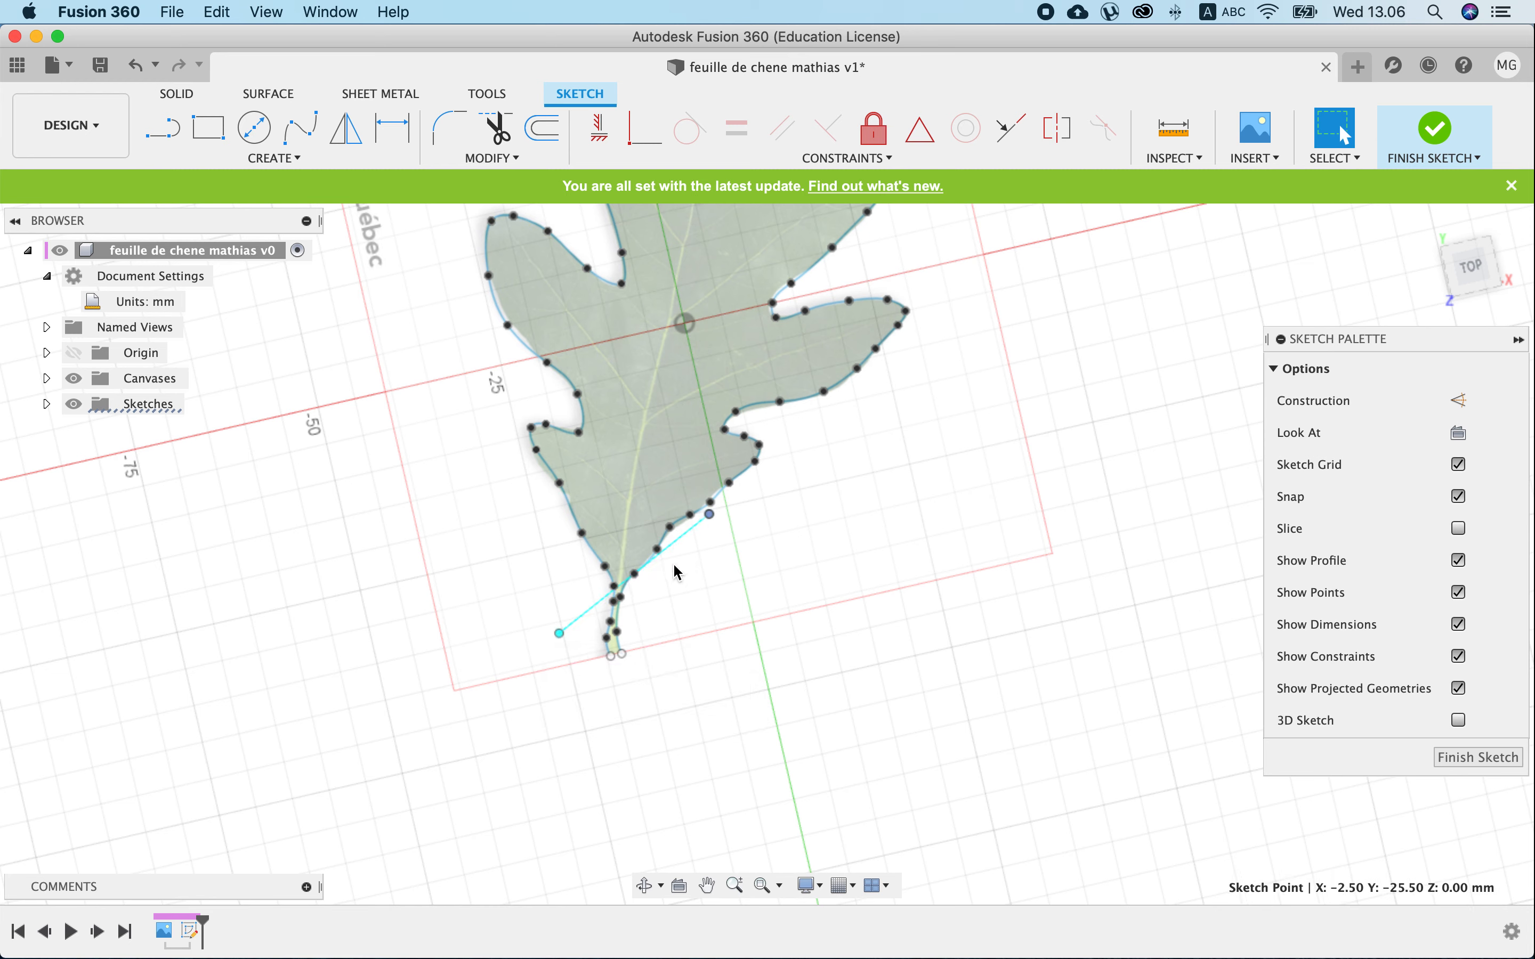
{"action": "left_click_drag", "start_coordinate": [673, 564], "coordinate": [680, 570]}
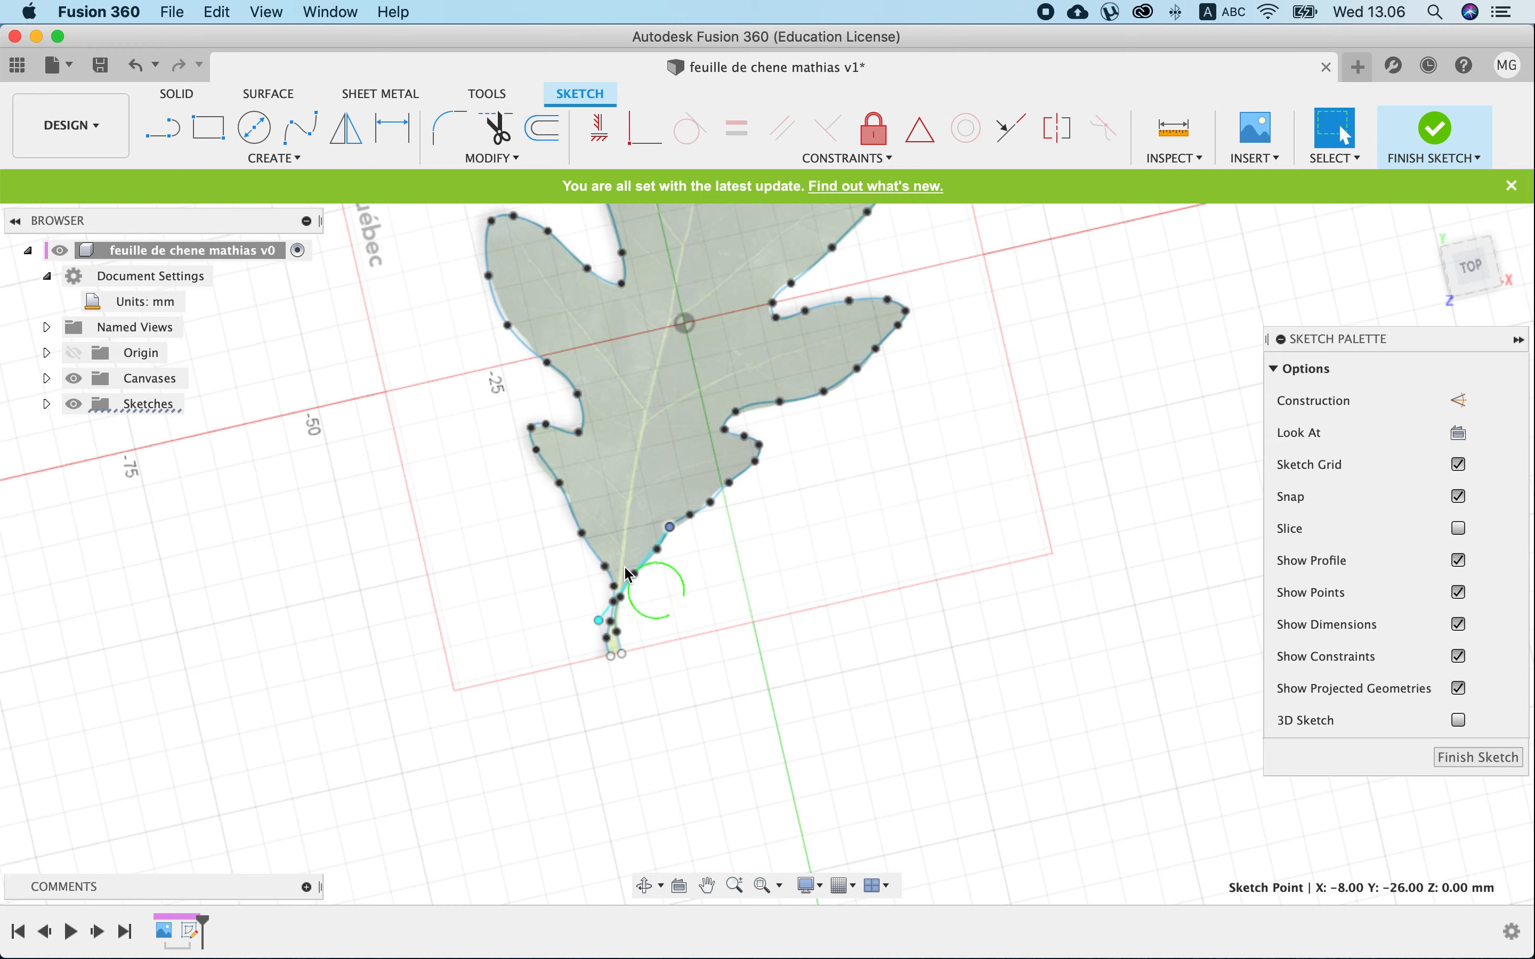
Reposition the fit point at the top of the stem's right edge to about X -15.8, Y -33.5 mm.
{"action": "scroll", "coordinate": [625, 566], "scroll_direction": "up", "scroll_amount": 5}
{"action": "scroll", "coordinate": [623, 563], "scroll_direction": "up", "scroll_amount": 3}
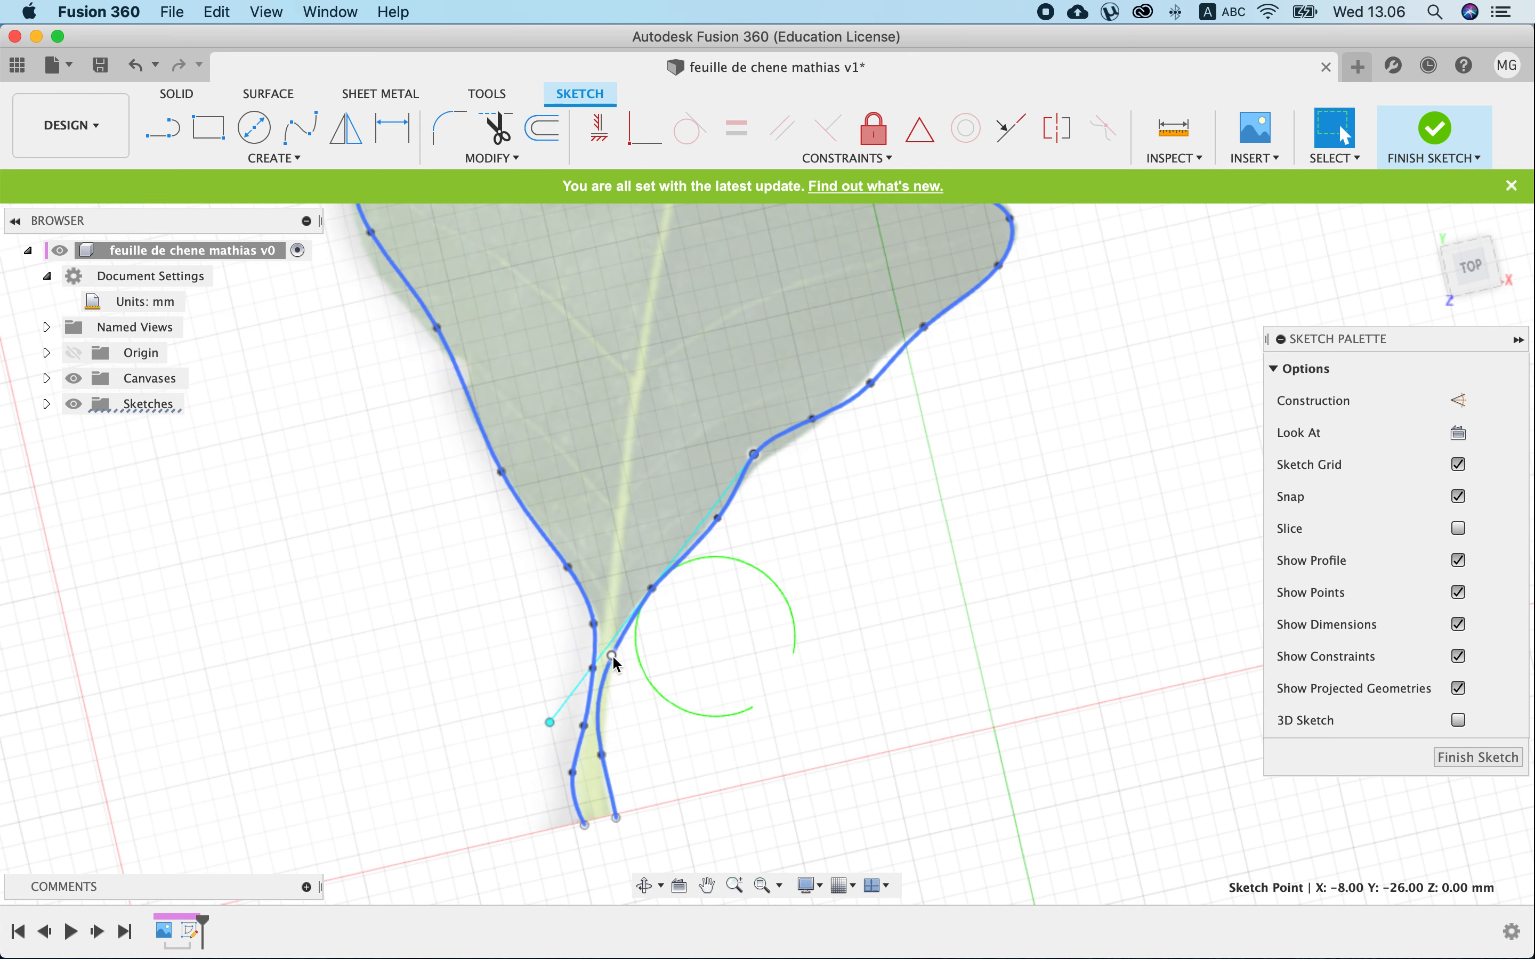
{"action": "left_click_drag", "start_coordinate": [611, 656], "coordinate": [622, 660]}
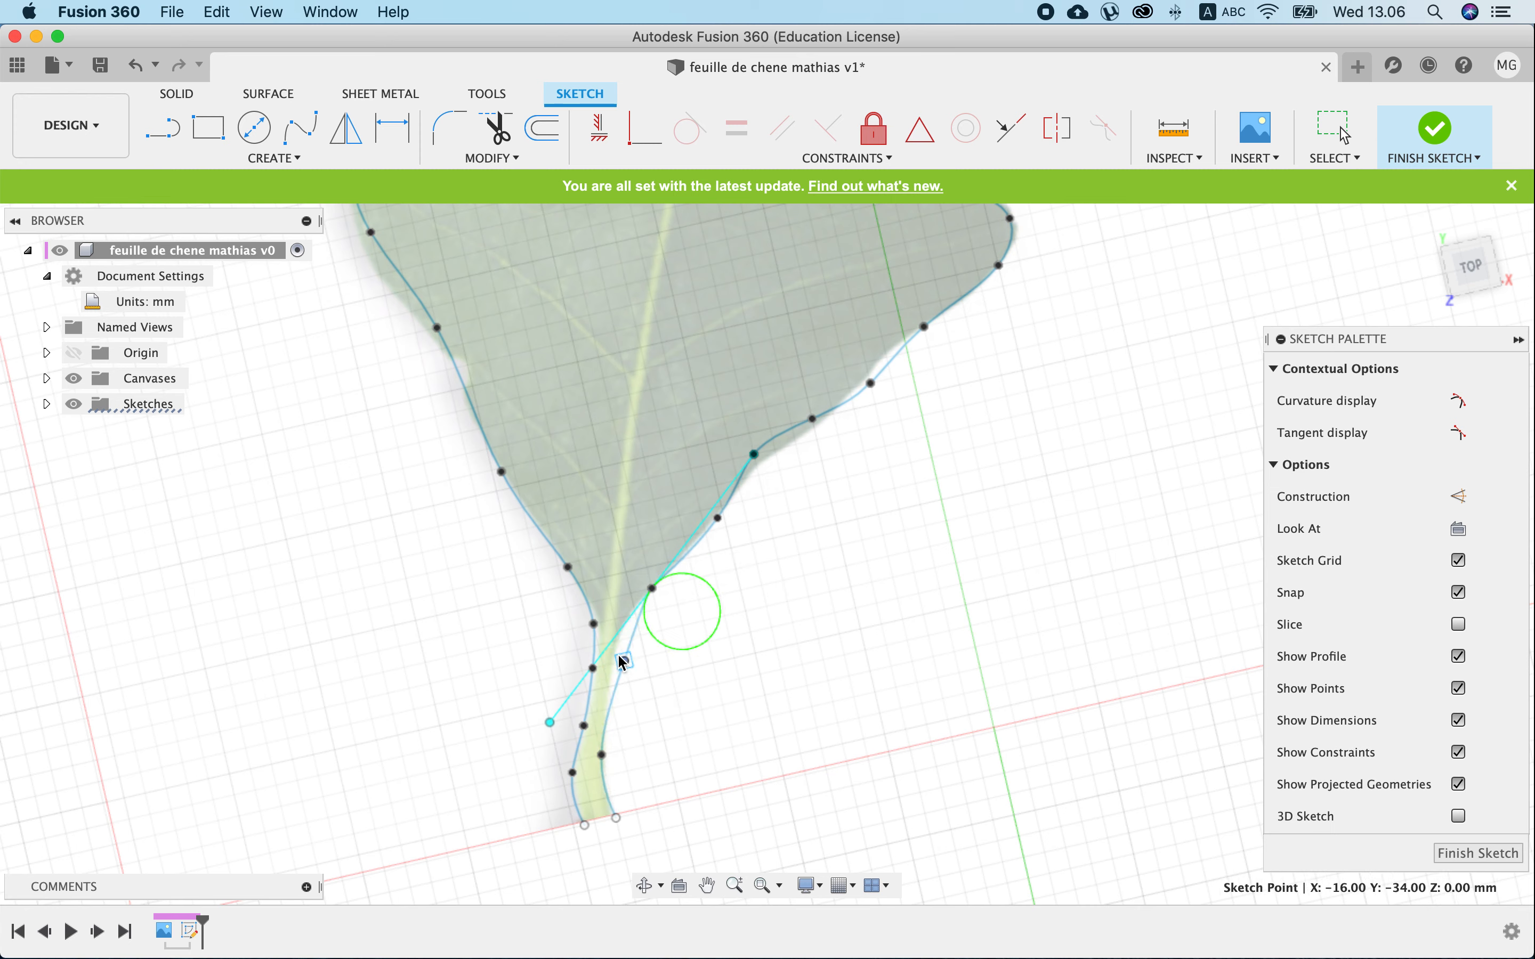
{"action": "left_click_drag", "start_coordinate": [618, 657], "coordinate": [620, 643]}
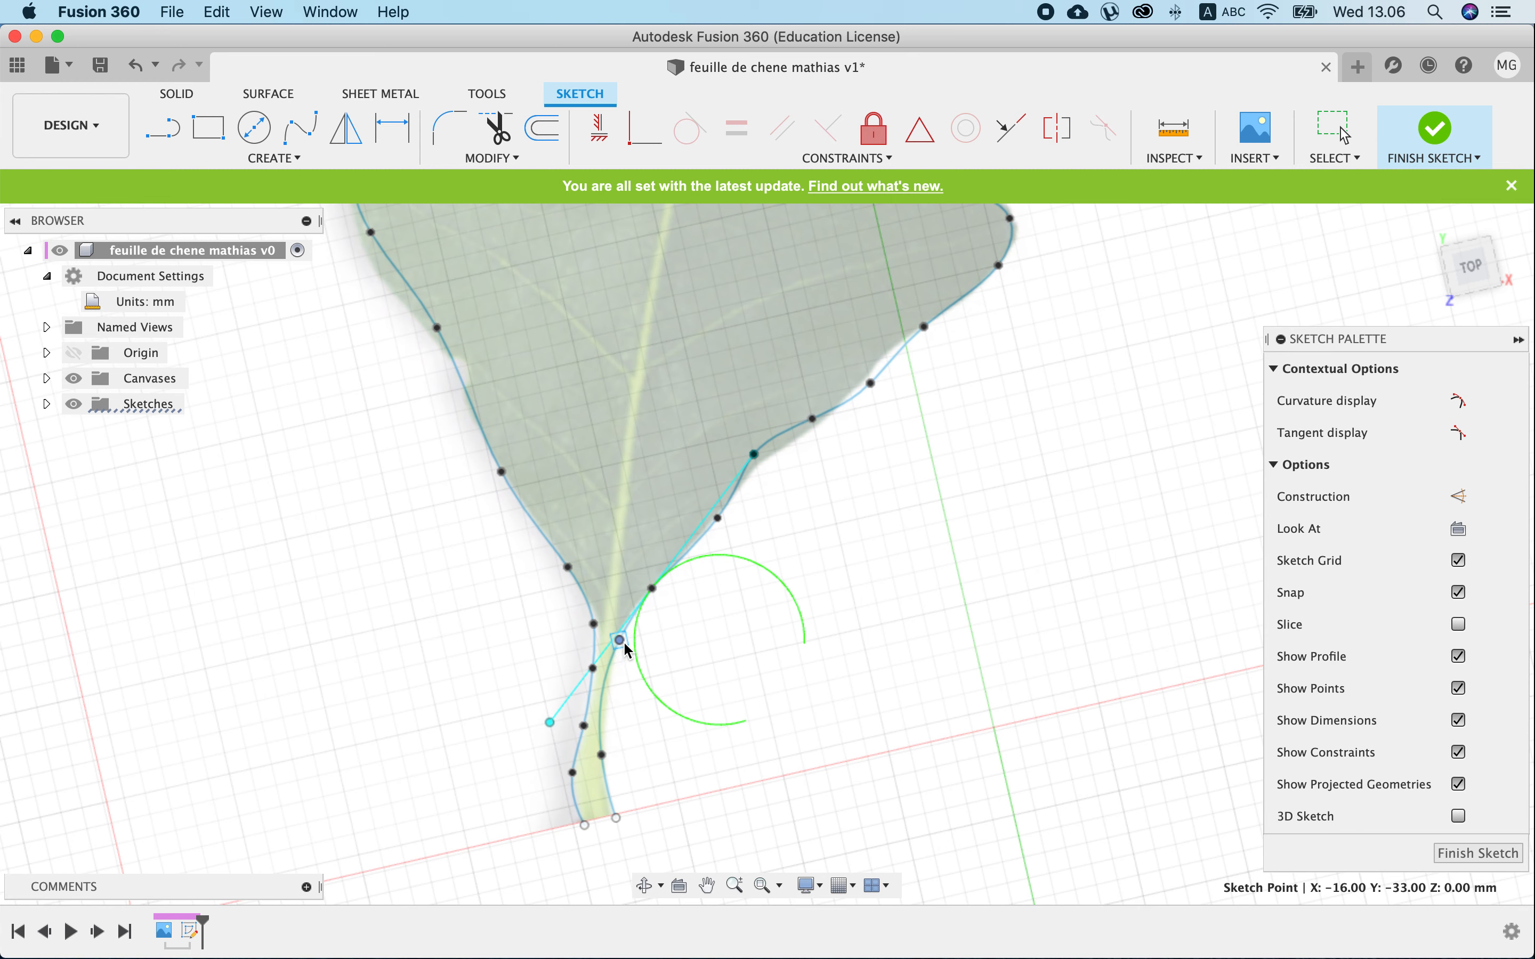
{"action": "left_click_drag", "start_coordinate": [624, 641], "coordinate": [627, 649]}
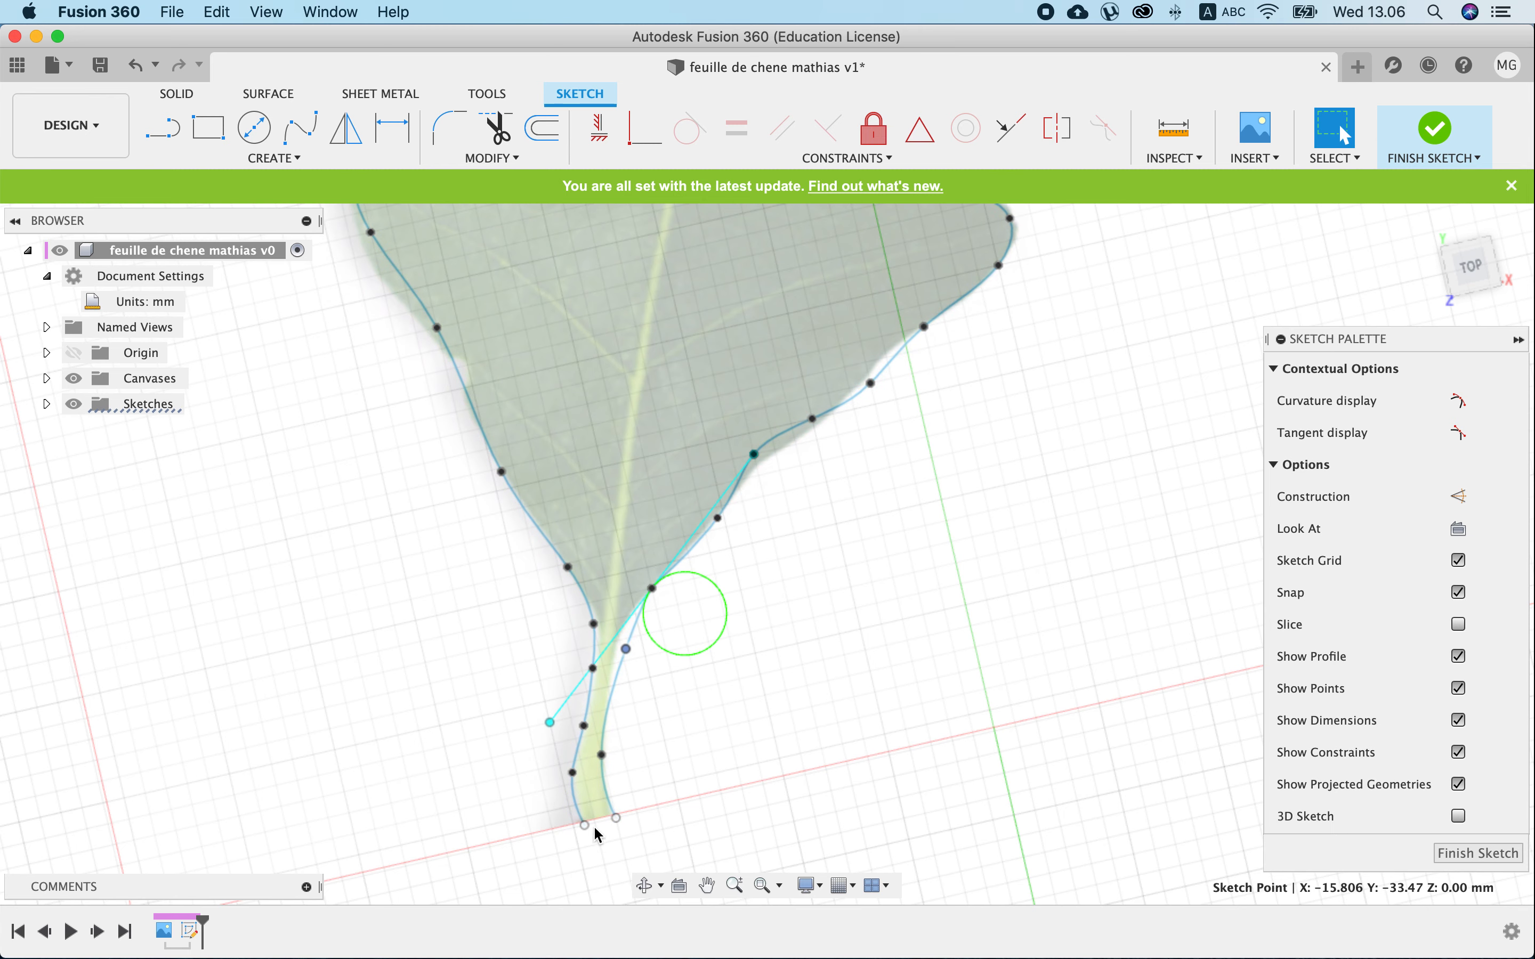
Close the stem's open base with a line about 1.5 mm long between the two spline ends and finish the sketch.
{"action": "left_click", "coordinate": [163, 129]}
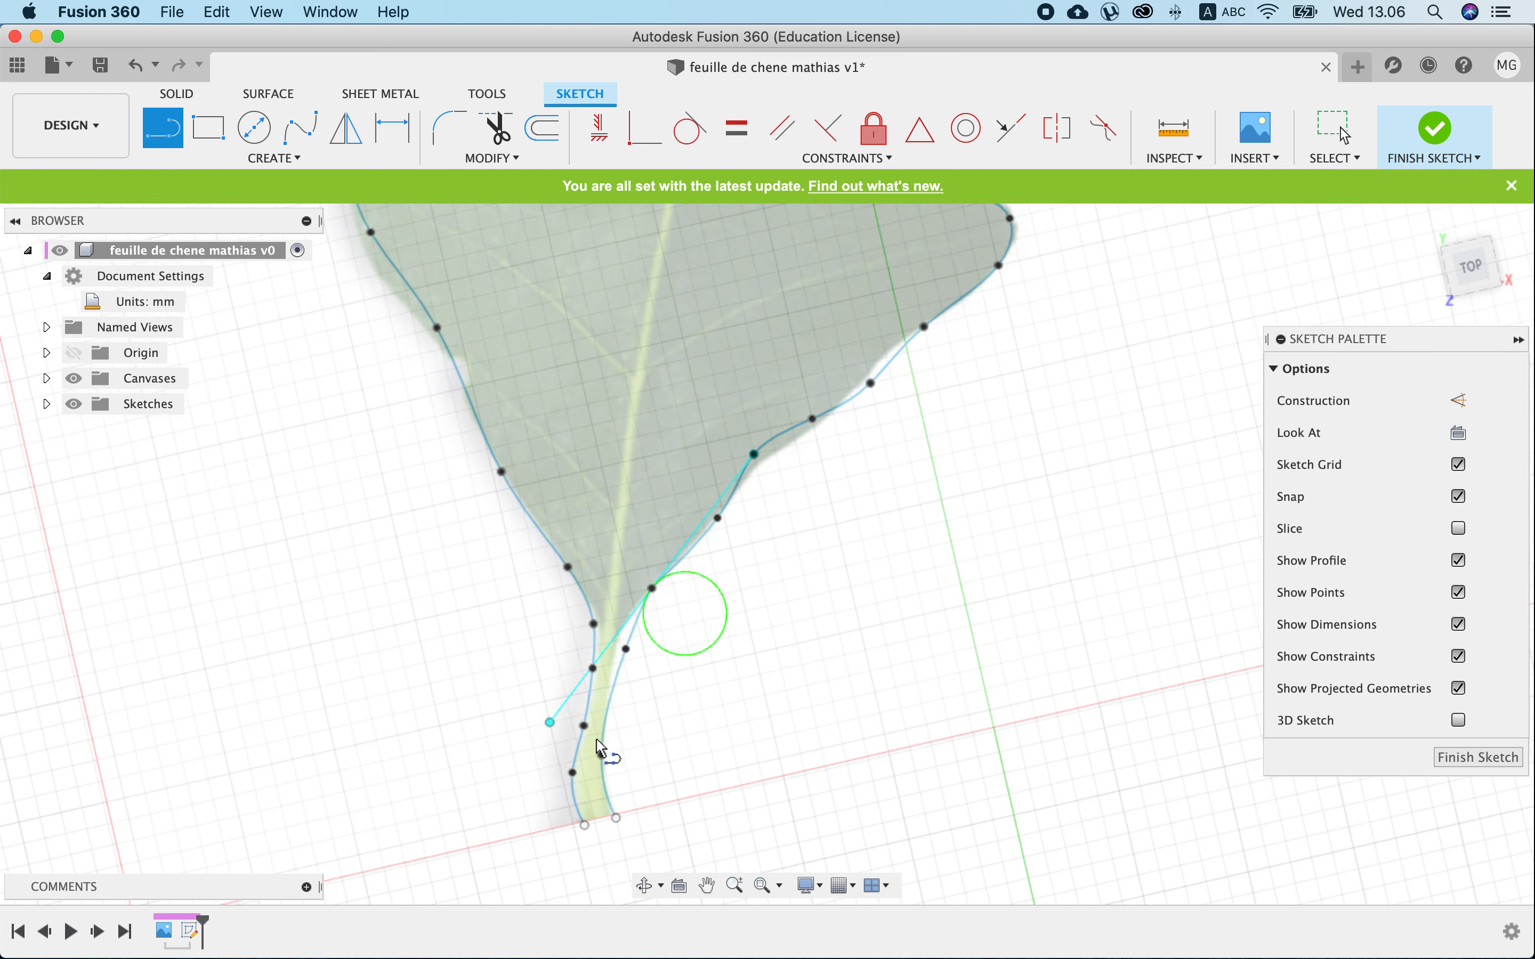
{"action": "left_click", "coordinate": [585, 825]}
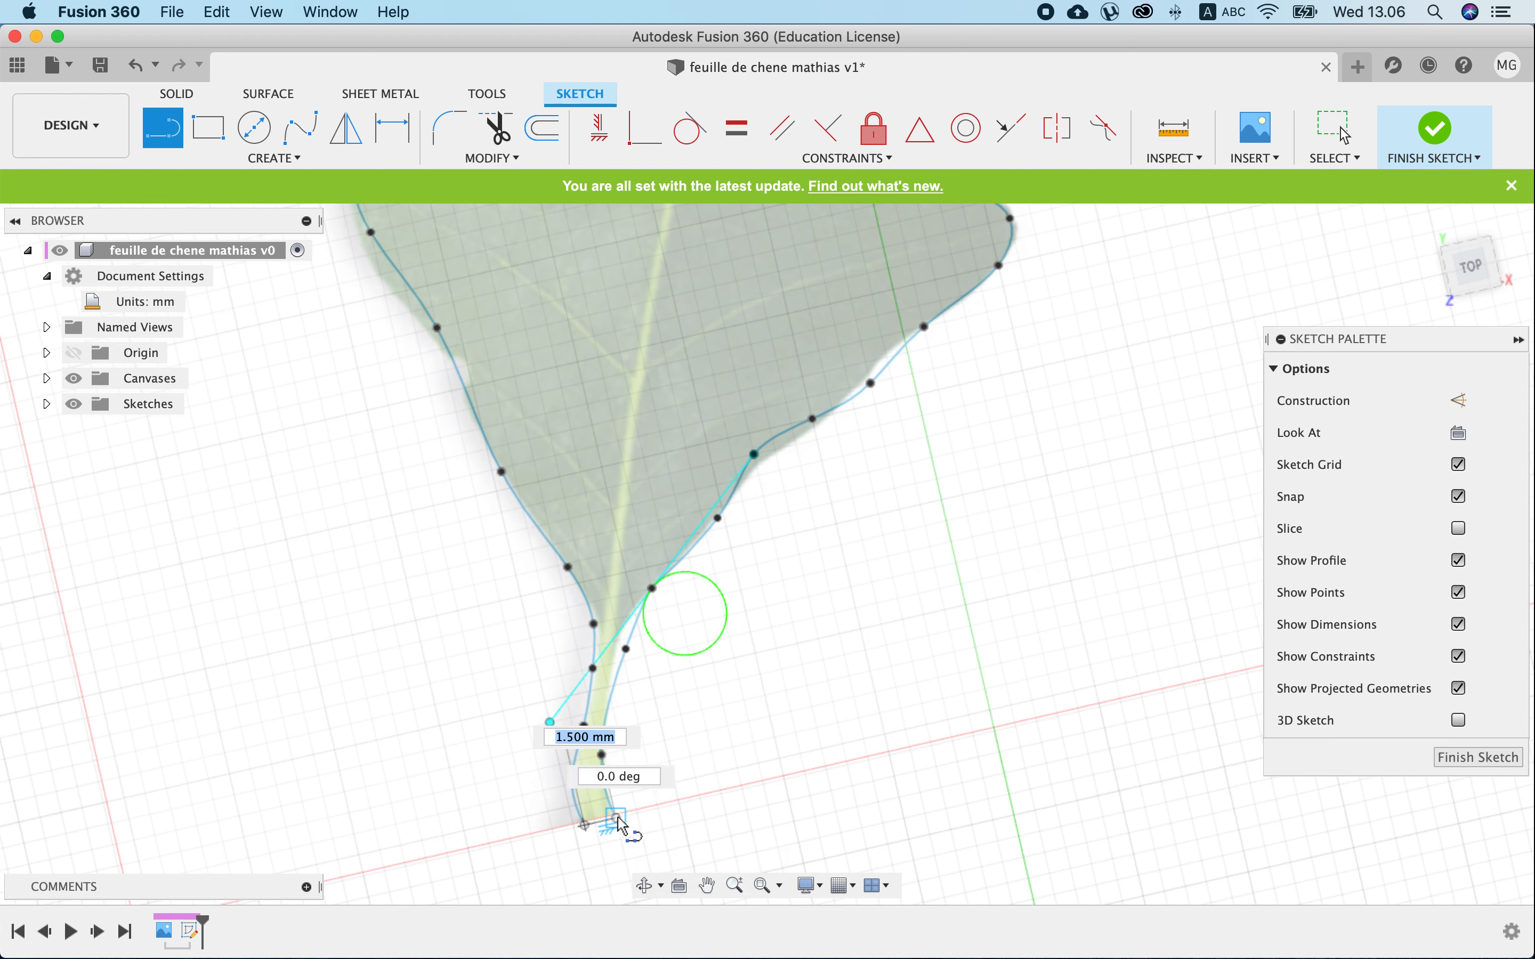
{"action": "left_click", "coordinate": [617, 818]}
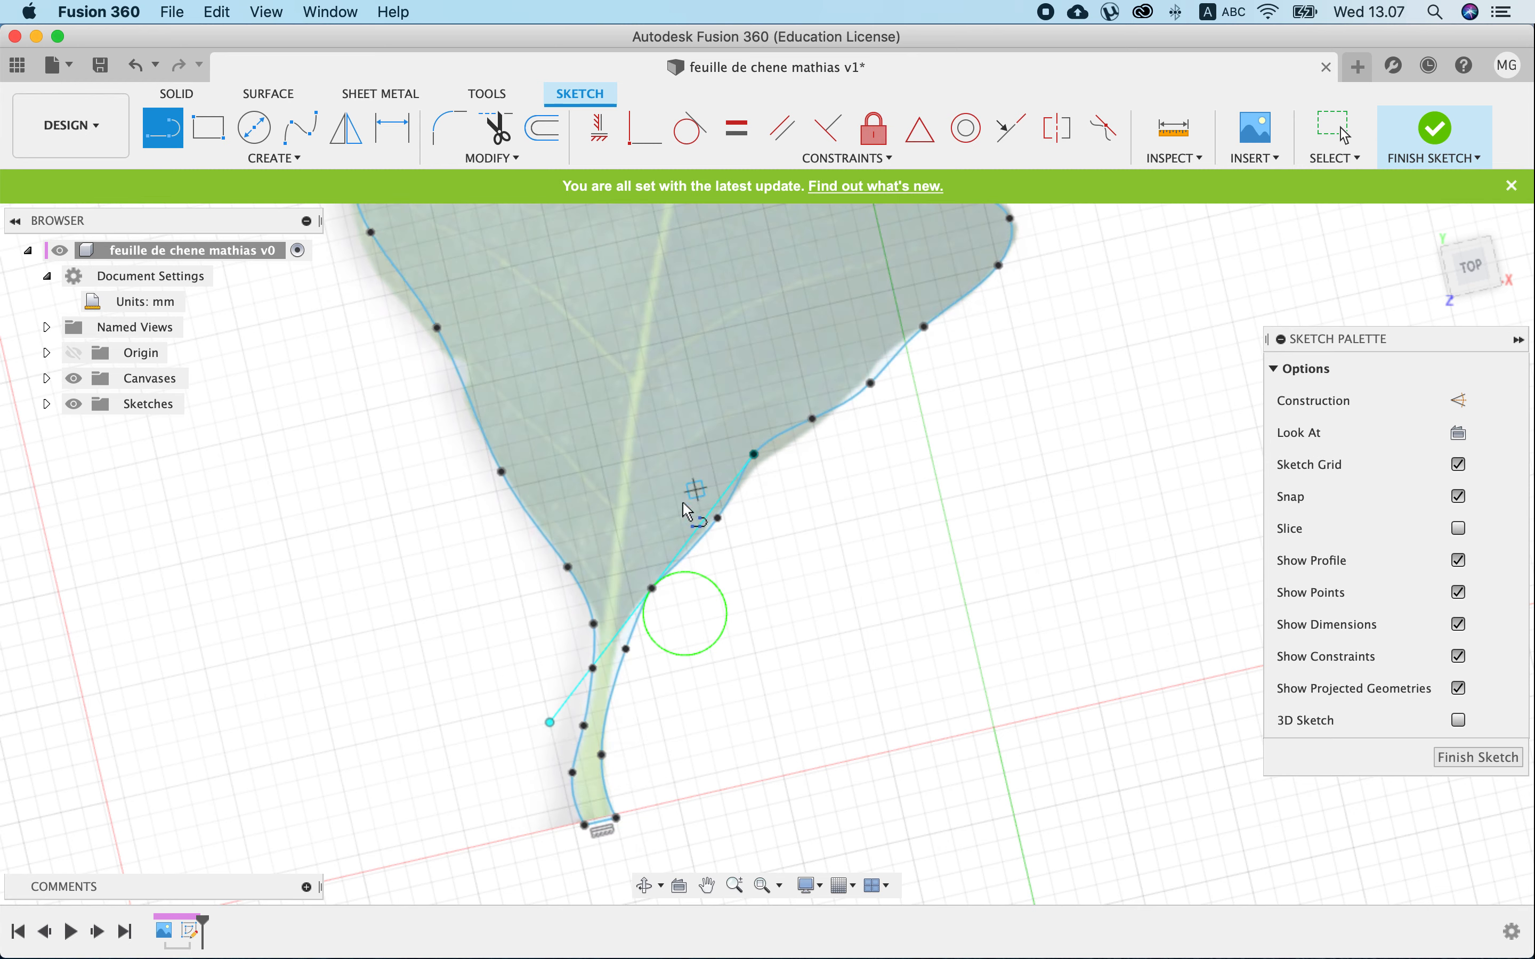
{"action": "scroll", "coordinate": [693, 538], "scroll_direction": "down", "scroll_amount": 5}
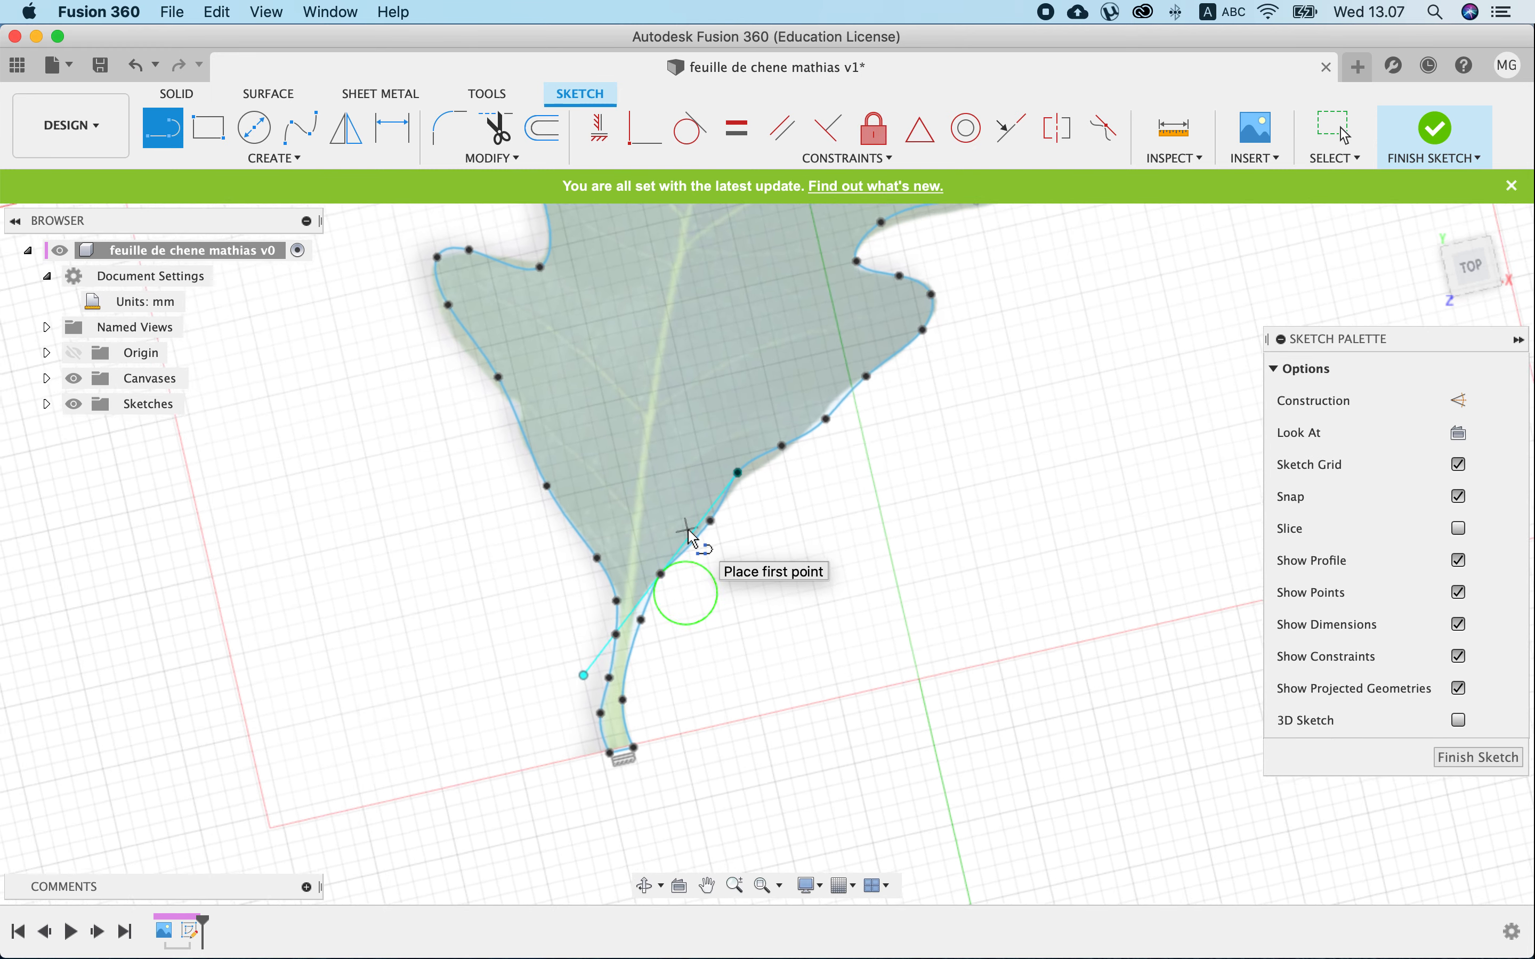
{"action": "scroll", "coordinate": [693, 538], "scroll_direction": "down", "scroll_amount": 6}
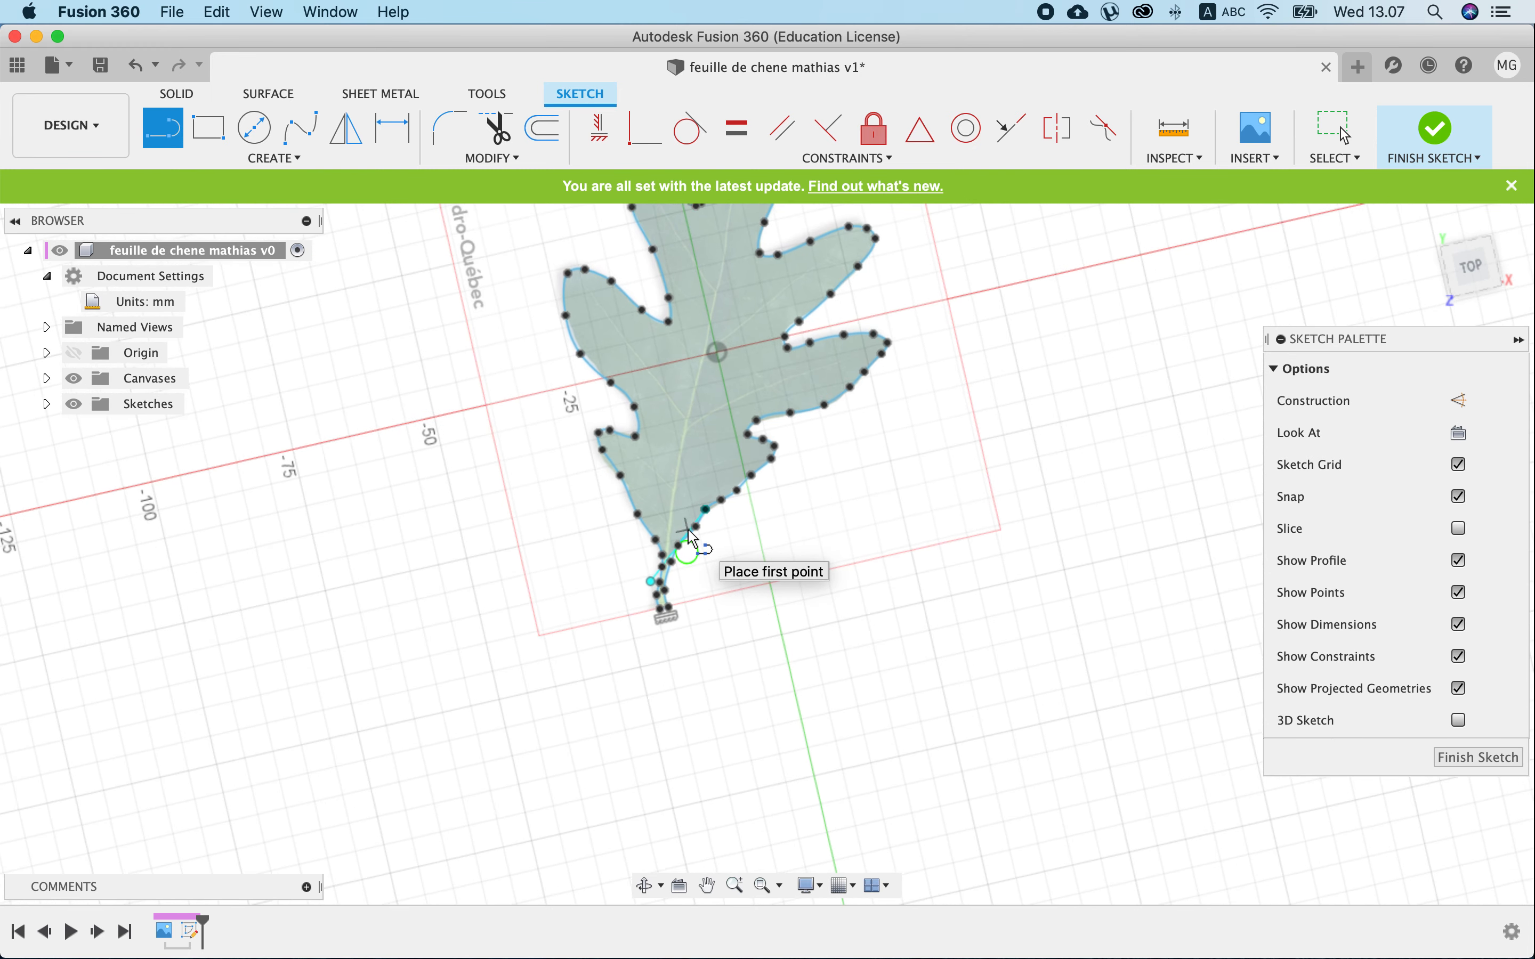
{"action": "scroll", "coordinate": [693, 538], "scroll_direction": "down", "scroll_amount": 5}
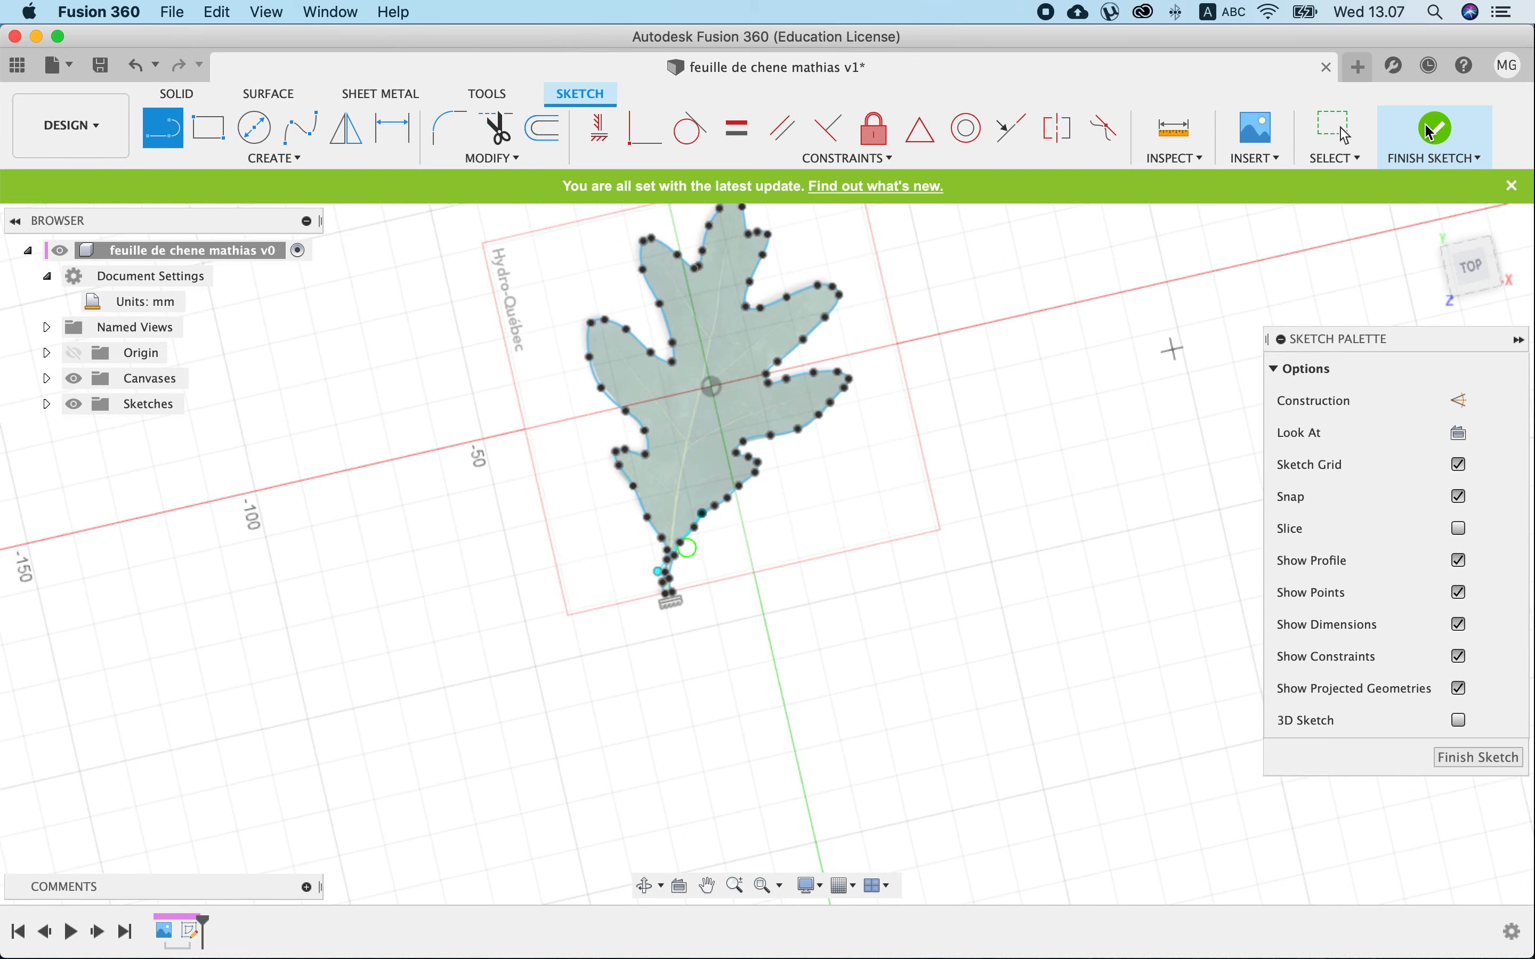
{"action": "left_click", "coordinate": [1442, 132]}
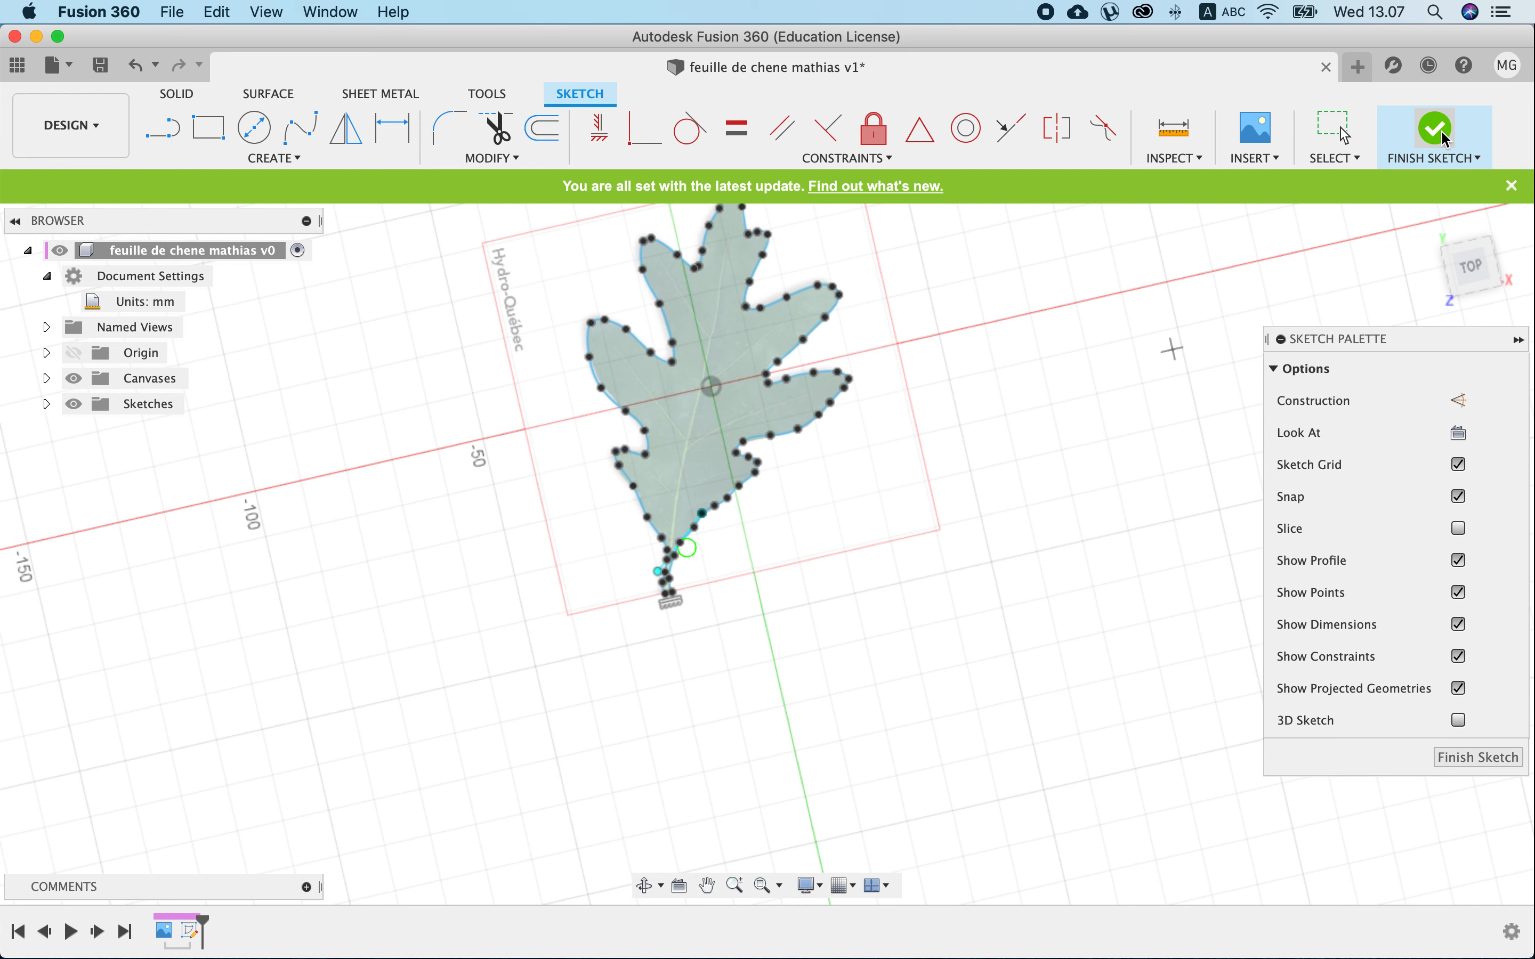
{"action": "left_click", "coordinate": [1427, 222]}
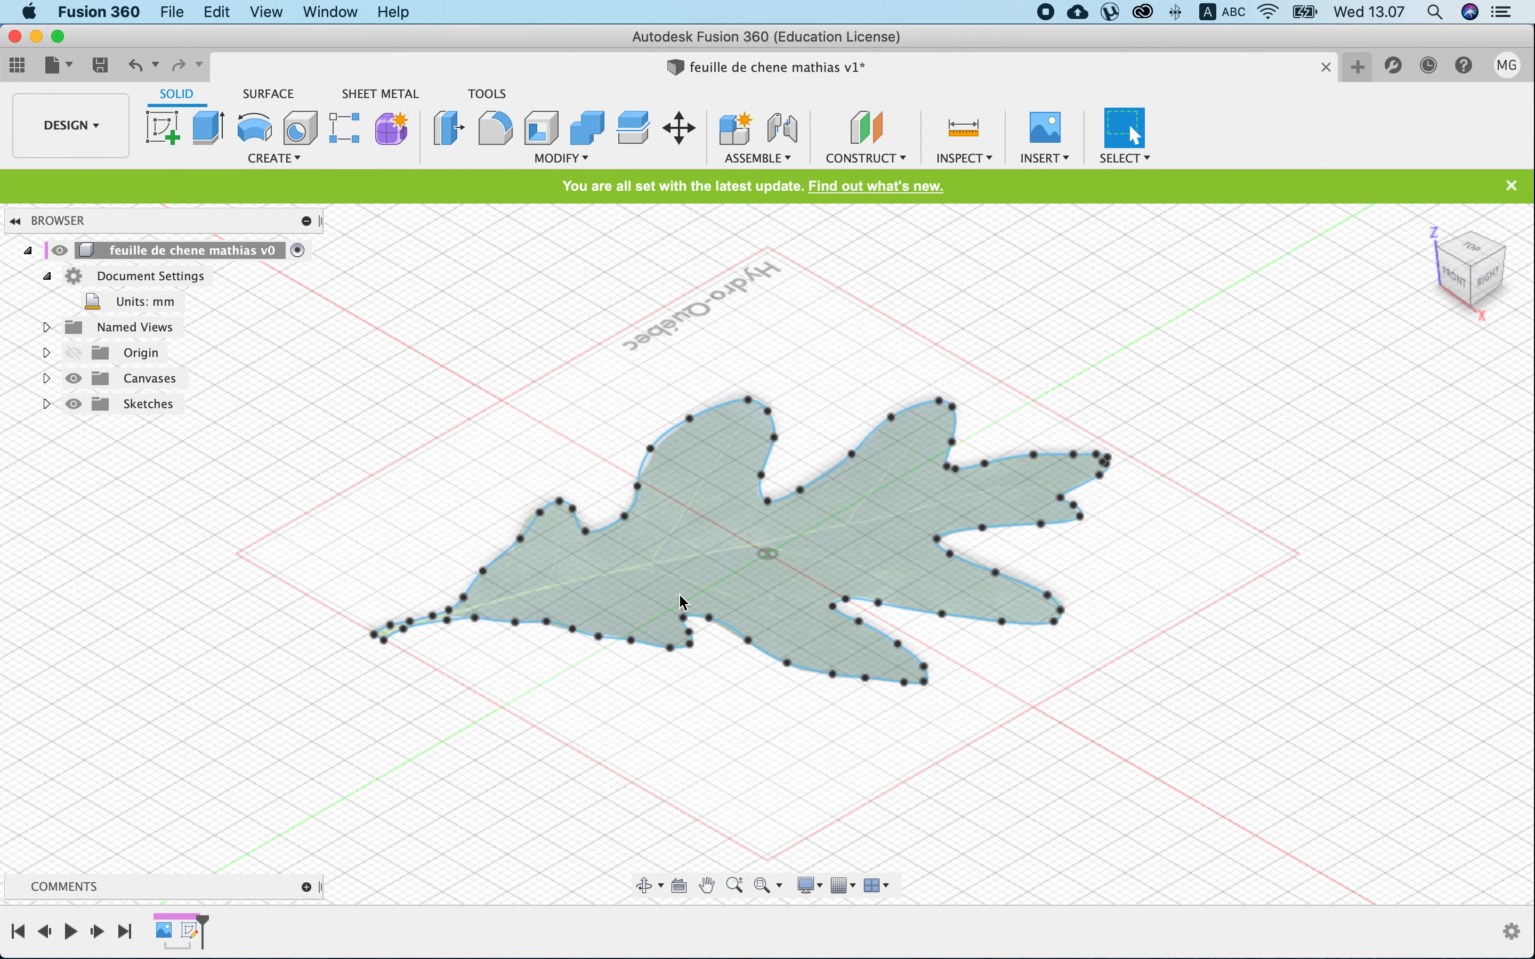
Extrude the closed leaf profile by -2 mm as a new body.
{"action": "left_click", "coordinate": [203, 123]}
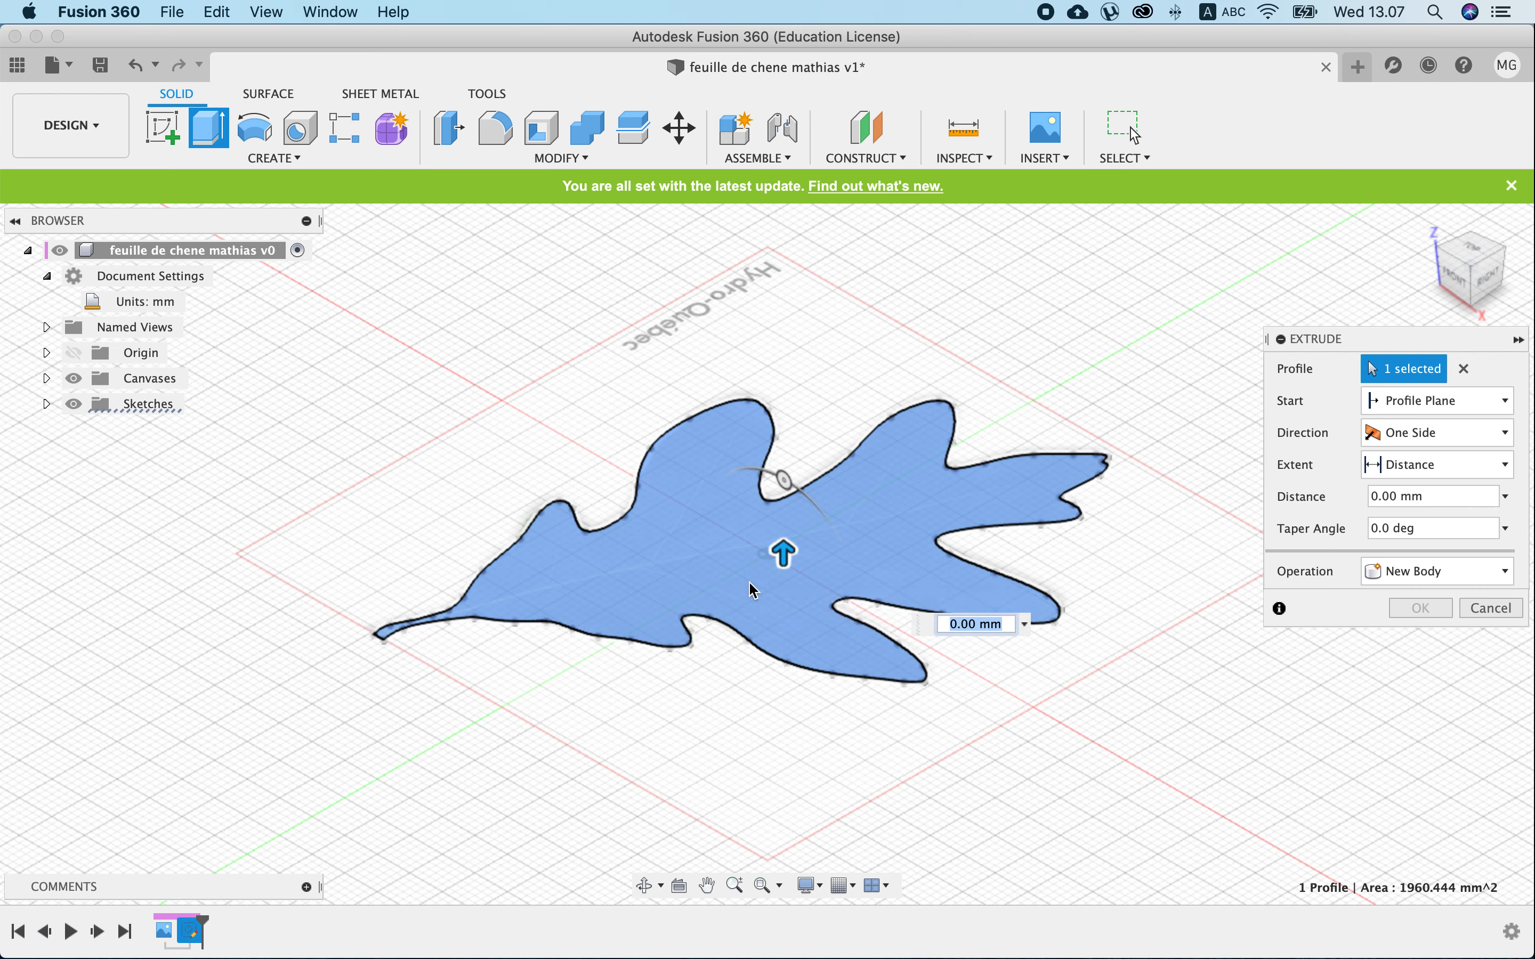
{"action": "left_click", "coordinate": [785, 552]}
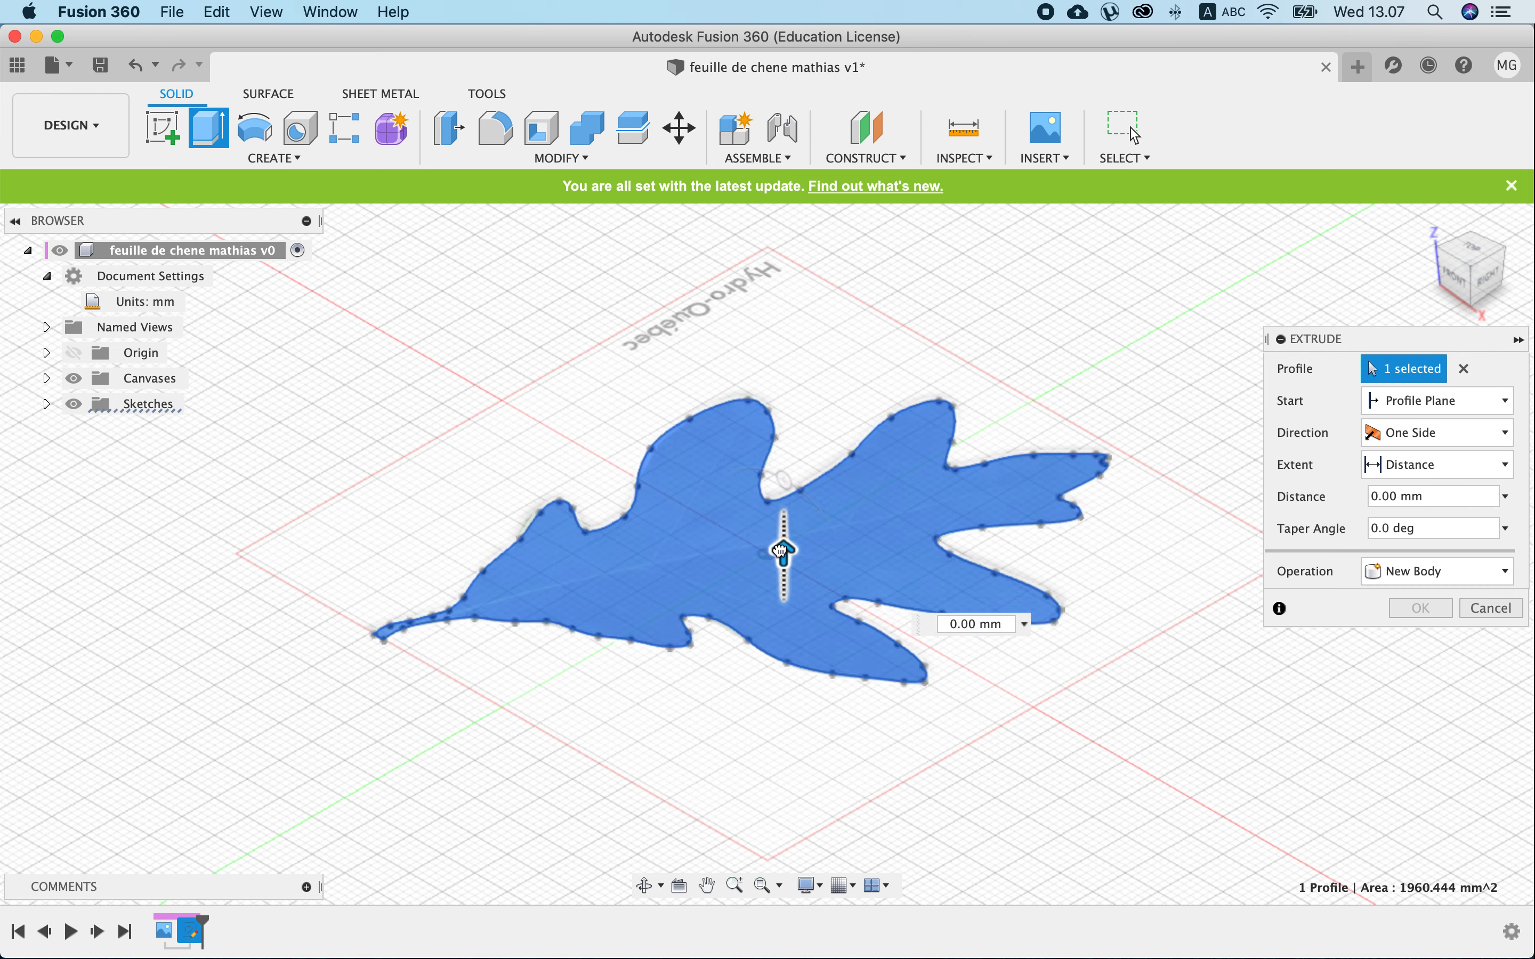
{"action": "left_click_drag", "start_coordinate": [775, 699], "coordinate": [777, 710]}
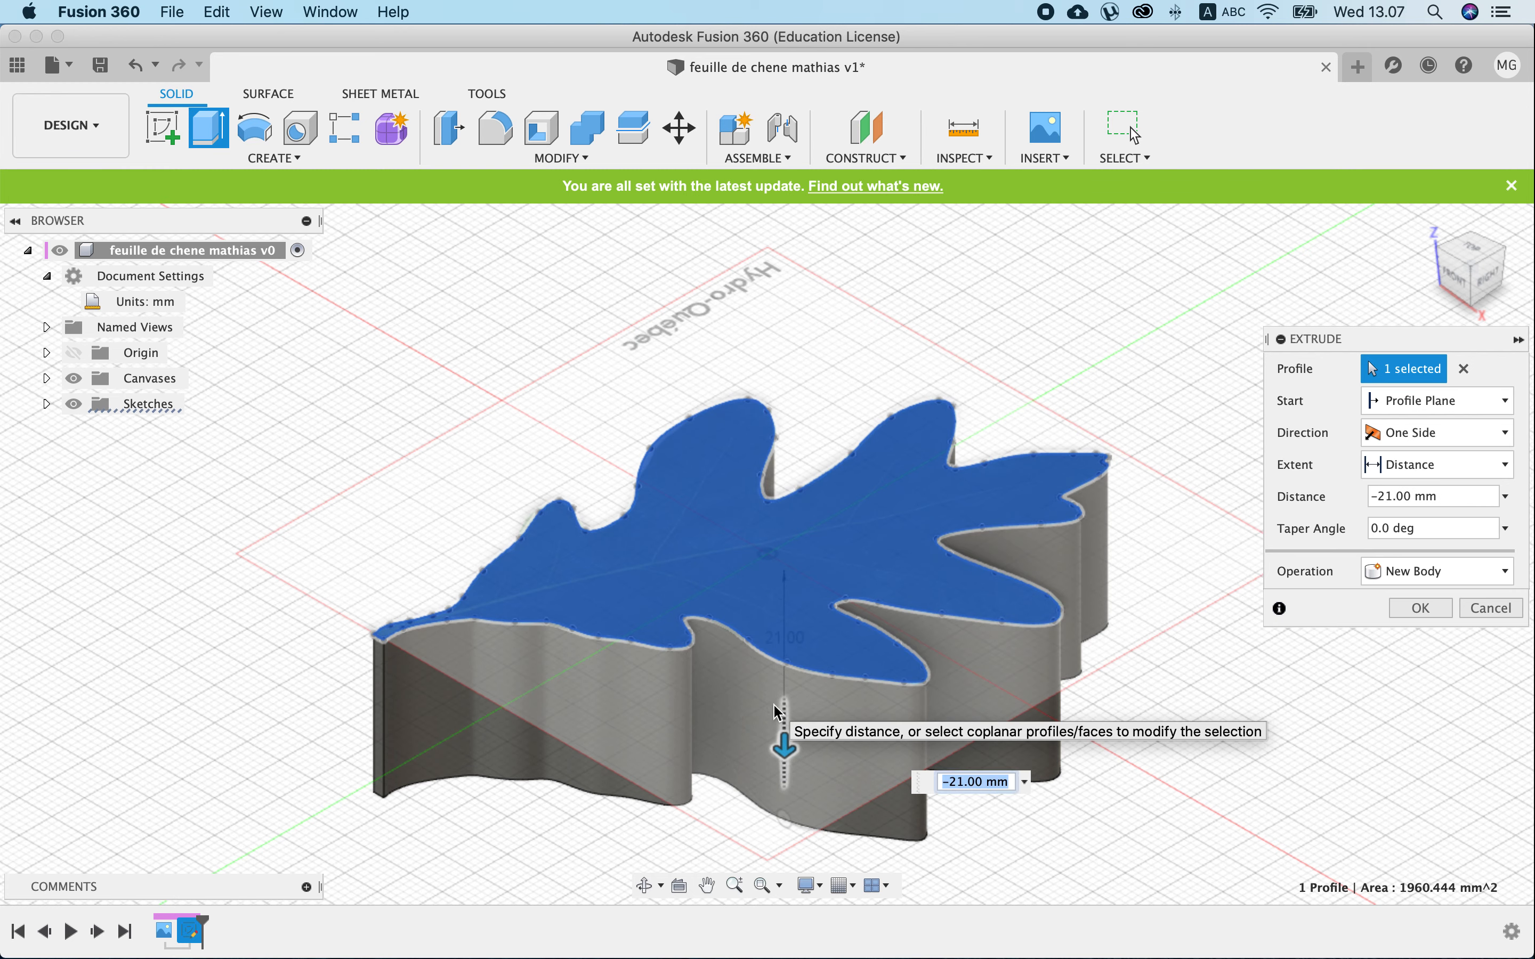
{"action": "left_click", "coordinate": [962, 783]}
{"action": "type", "text": "-2"}
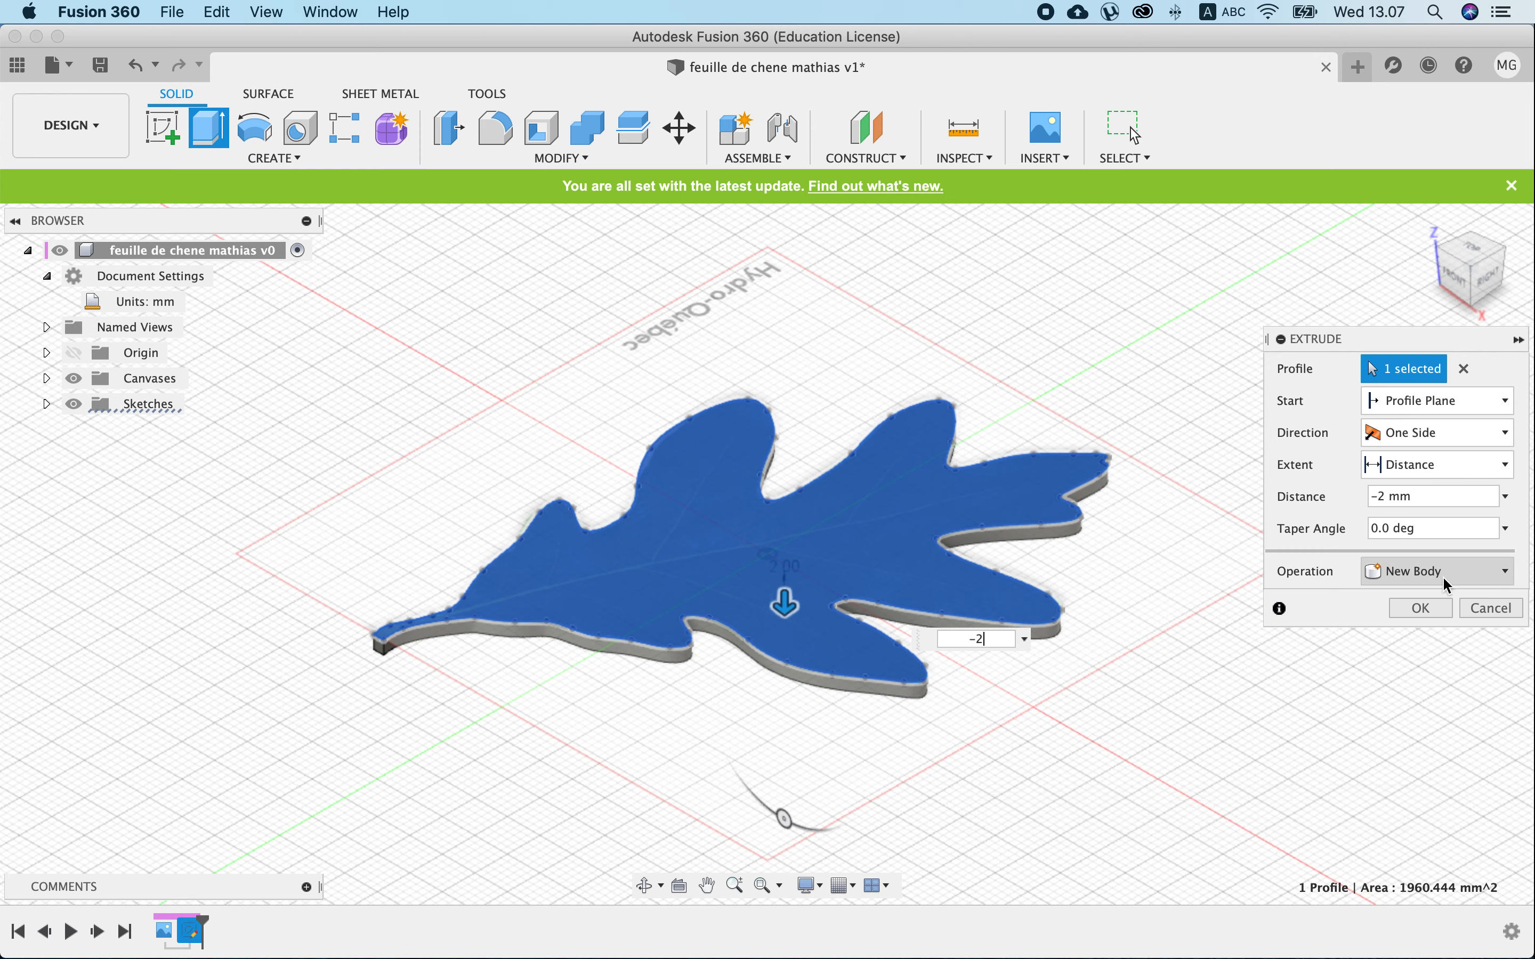
{"action": "left_click", "coordinate": [1424, 609]}
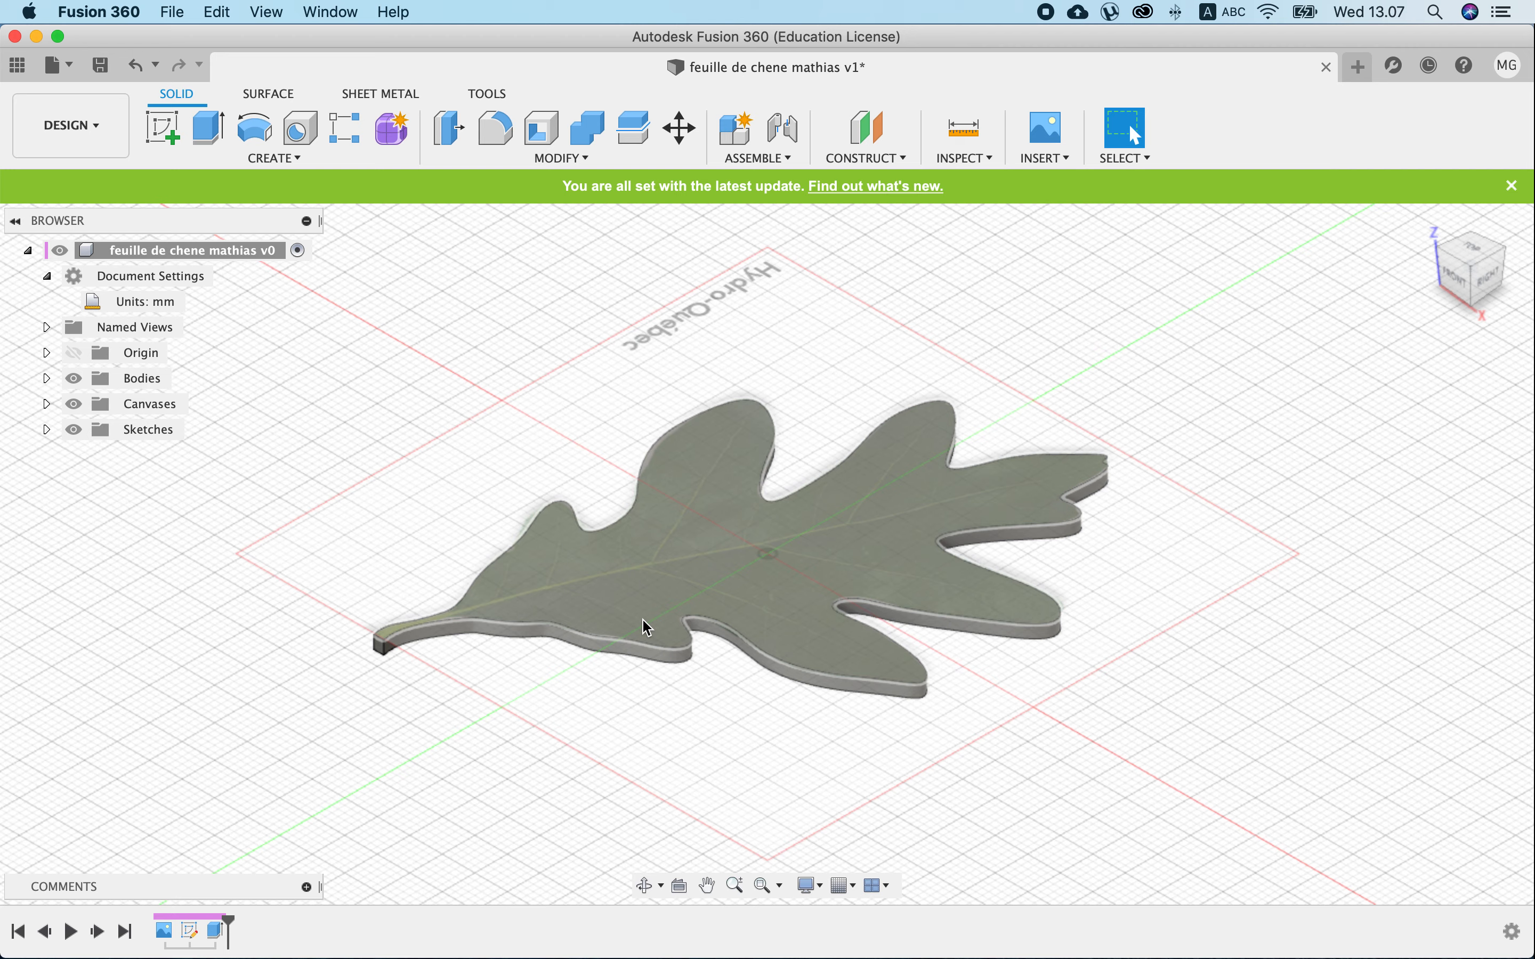
Create a new sketch on the top face of the leaf body.
{"action": "key", "text": "o"}
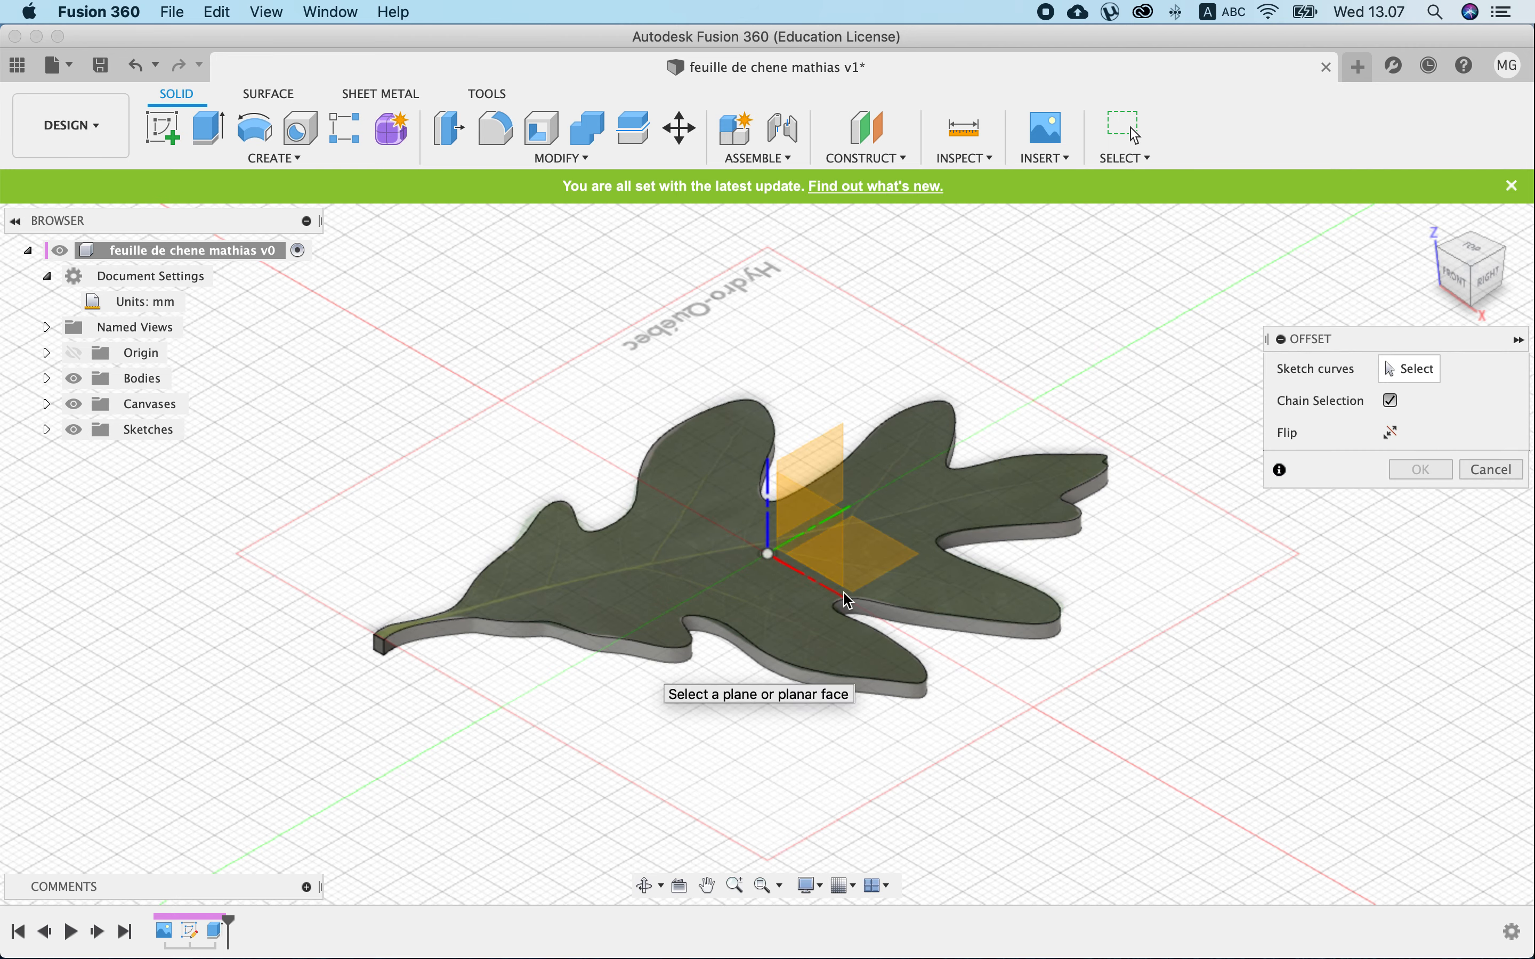
{"action": "mouse_move", "coordinate": [1472, 250]}
{"action": "left_click", "coordinate": [1430, 225]}
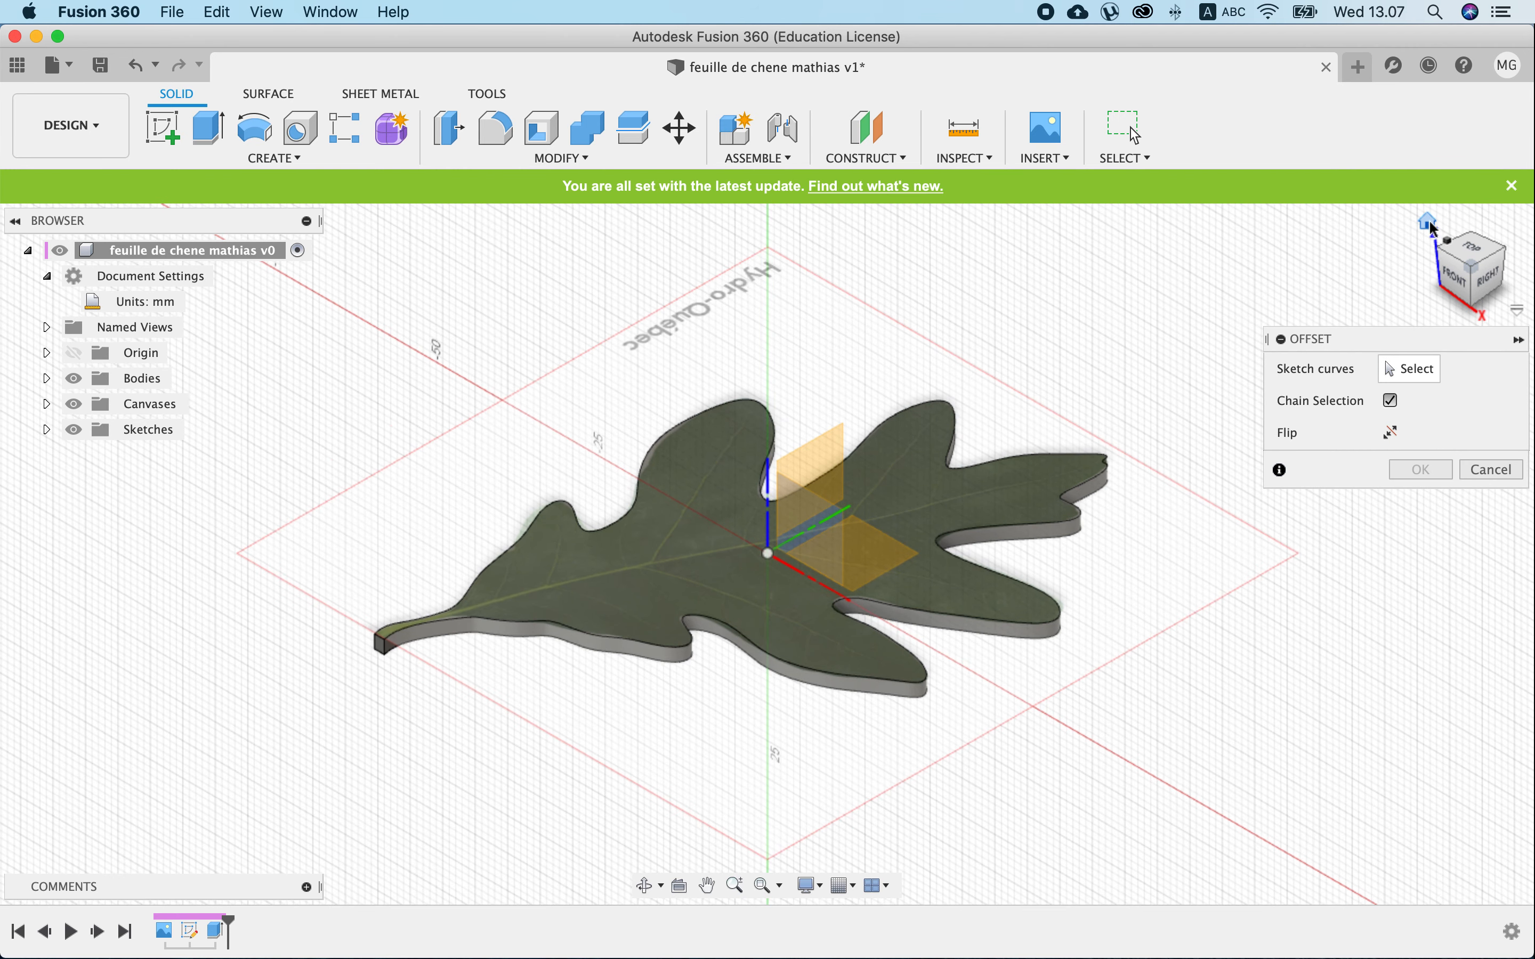
{"action": "left_click", "coordinate": [1457, 286]}
{"action": "mouse_move", "coordinate": [1457, 286]}
{"action": "left_mouse_down"}
{"action": "mouse_move", "coordinate": [1418, 276]}
{"action": "mouse_move", "coordinate": [1450, 262]}
{"action": "left_mouse_up"}
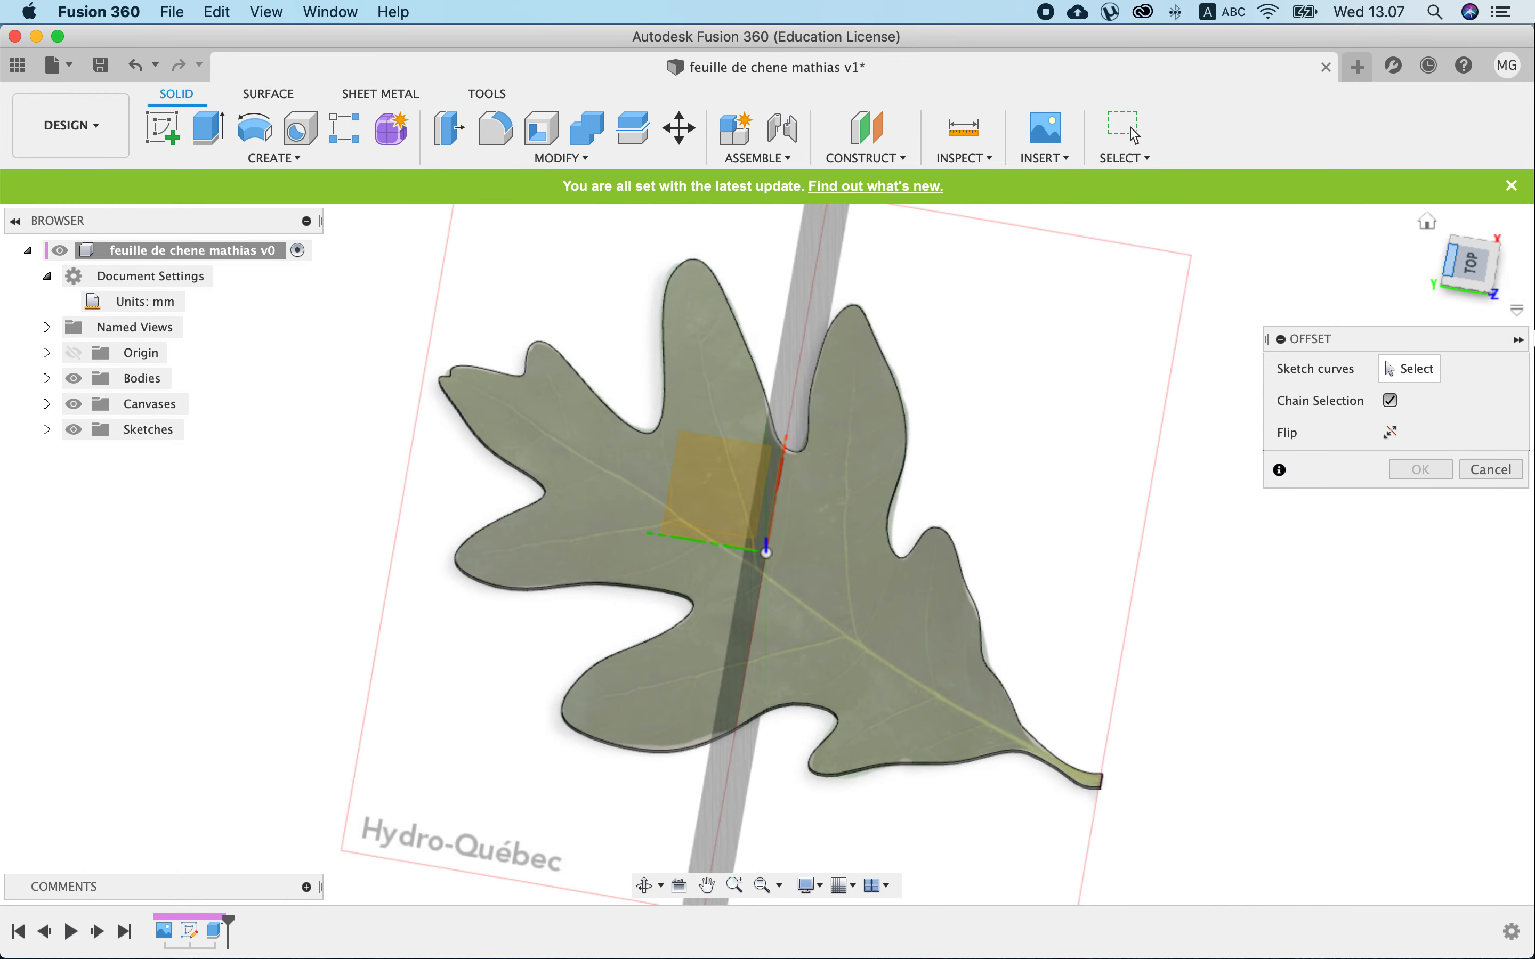
{"action": "left_click", "coordinate": [1472, 283]}
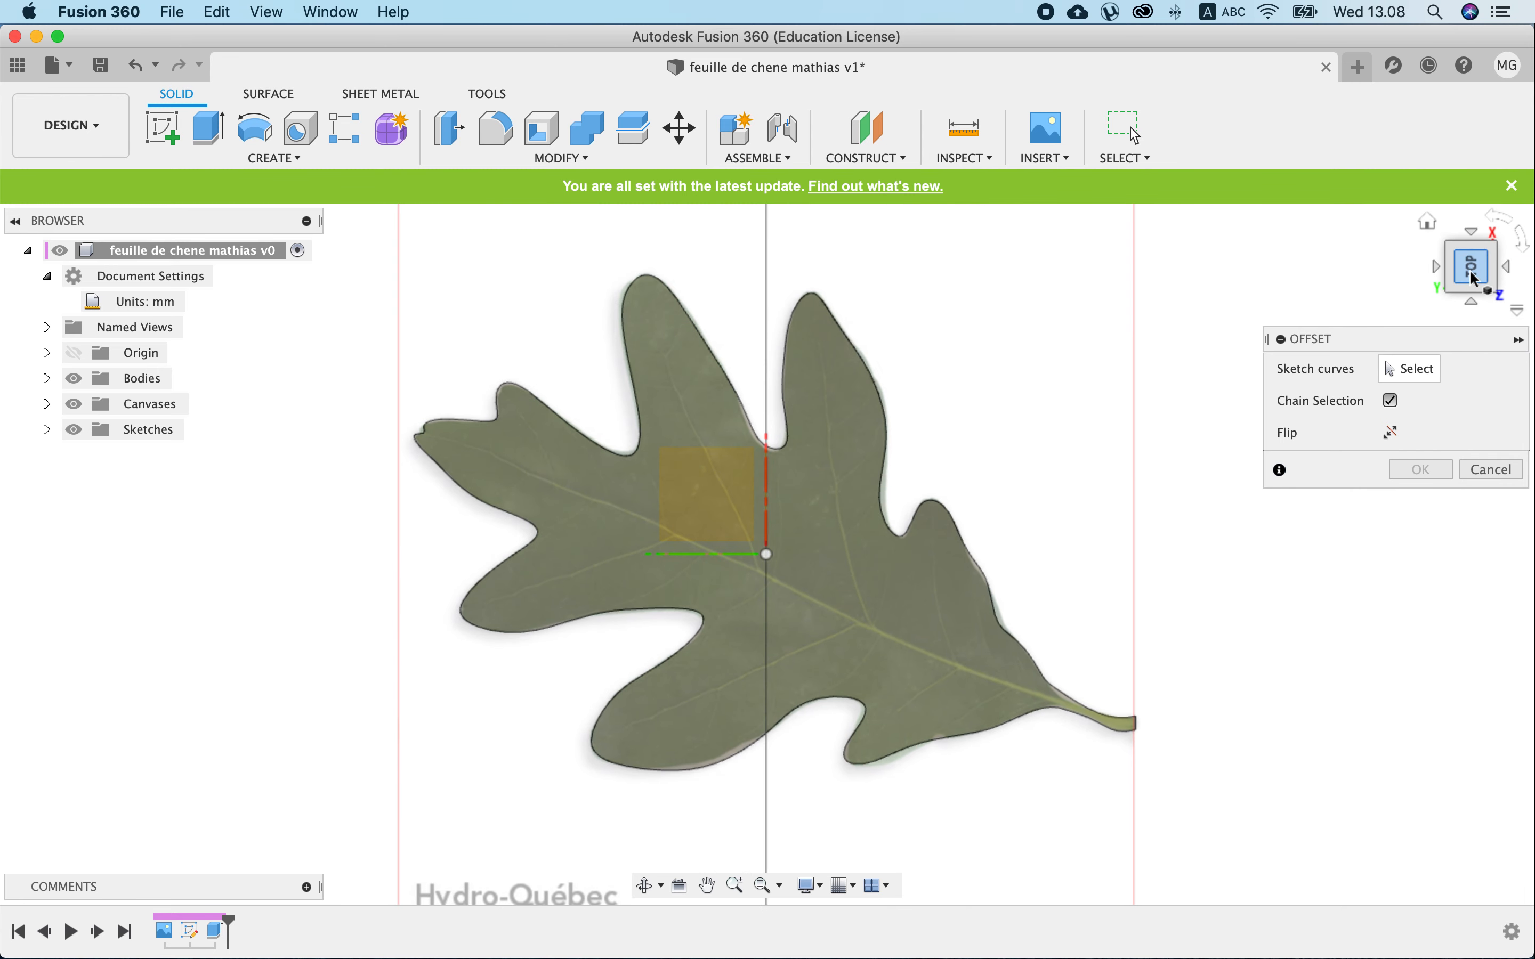
{"action": "left_click_drag", "start_coordinate": [1471, 290], "coordinate": [1278, 222]}
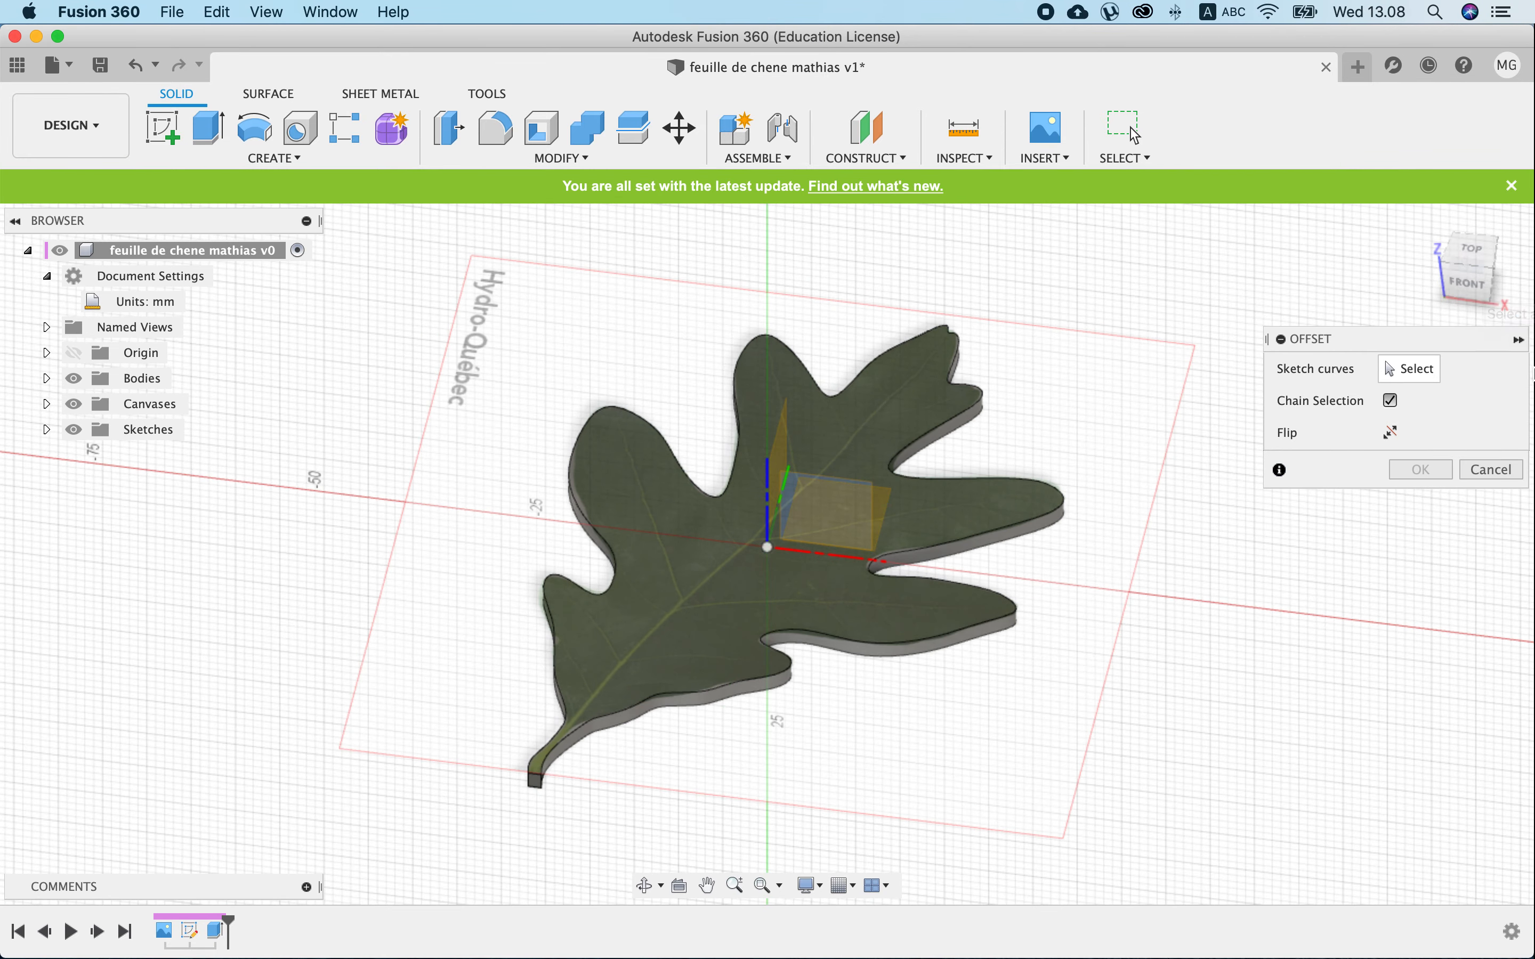
{"action": "left_click", "coordinate": [1472, 257]}
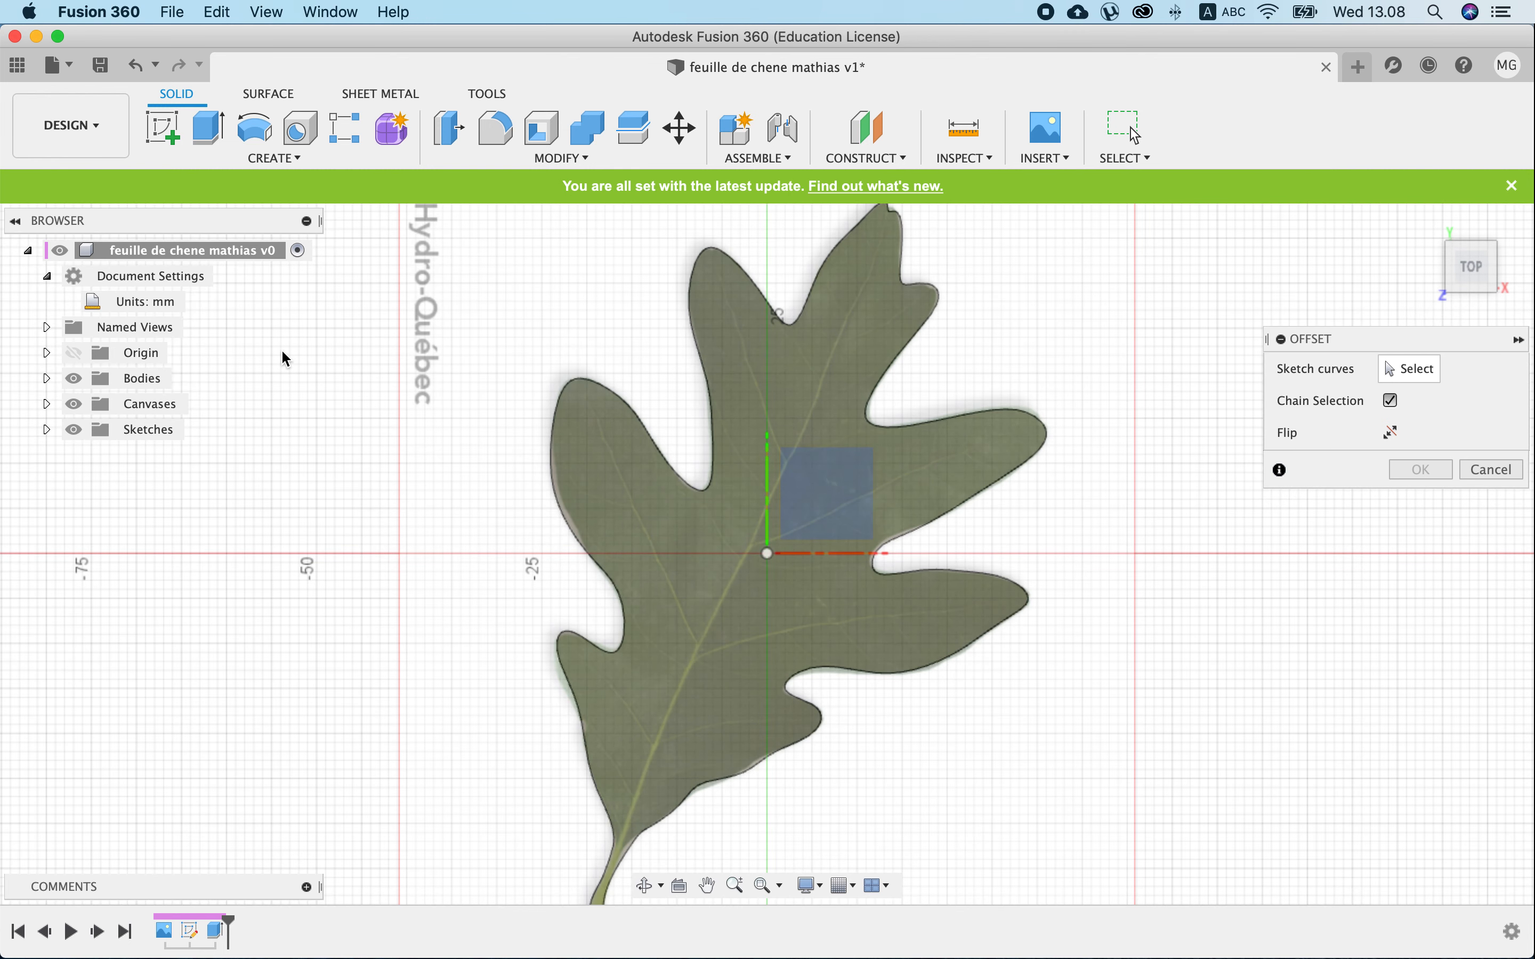
{"action": "left_click", "coordinate": [163, 128]}
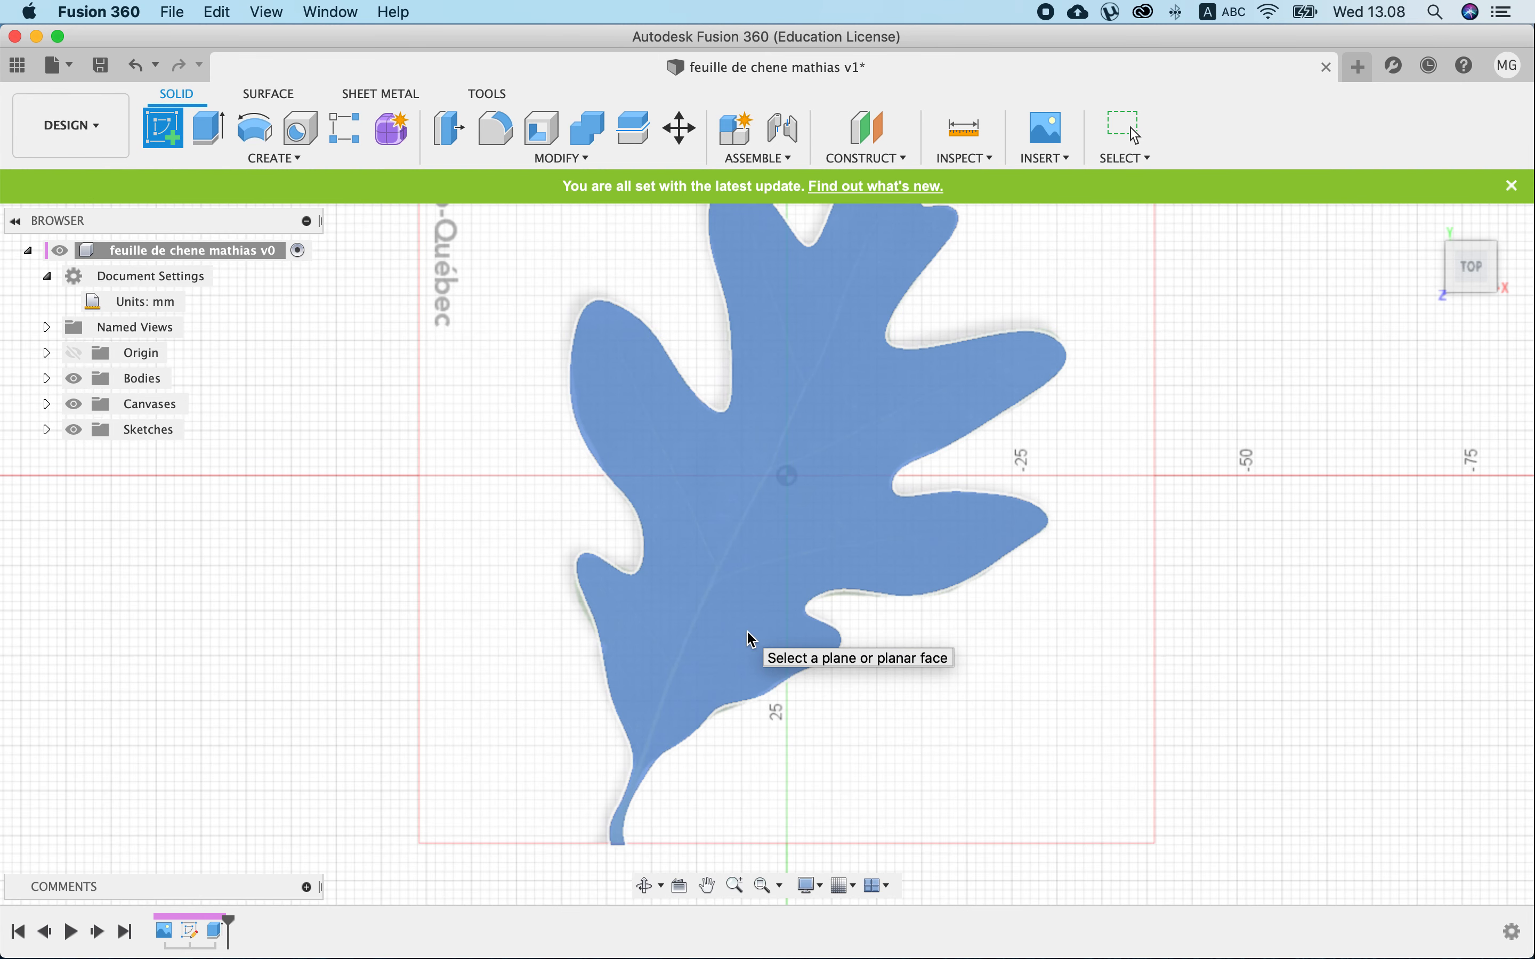
{"action": "left_click", "coordinate": [751, 639]}
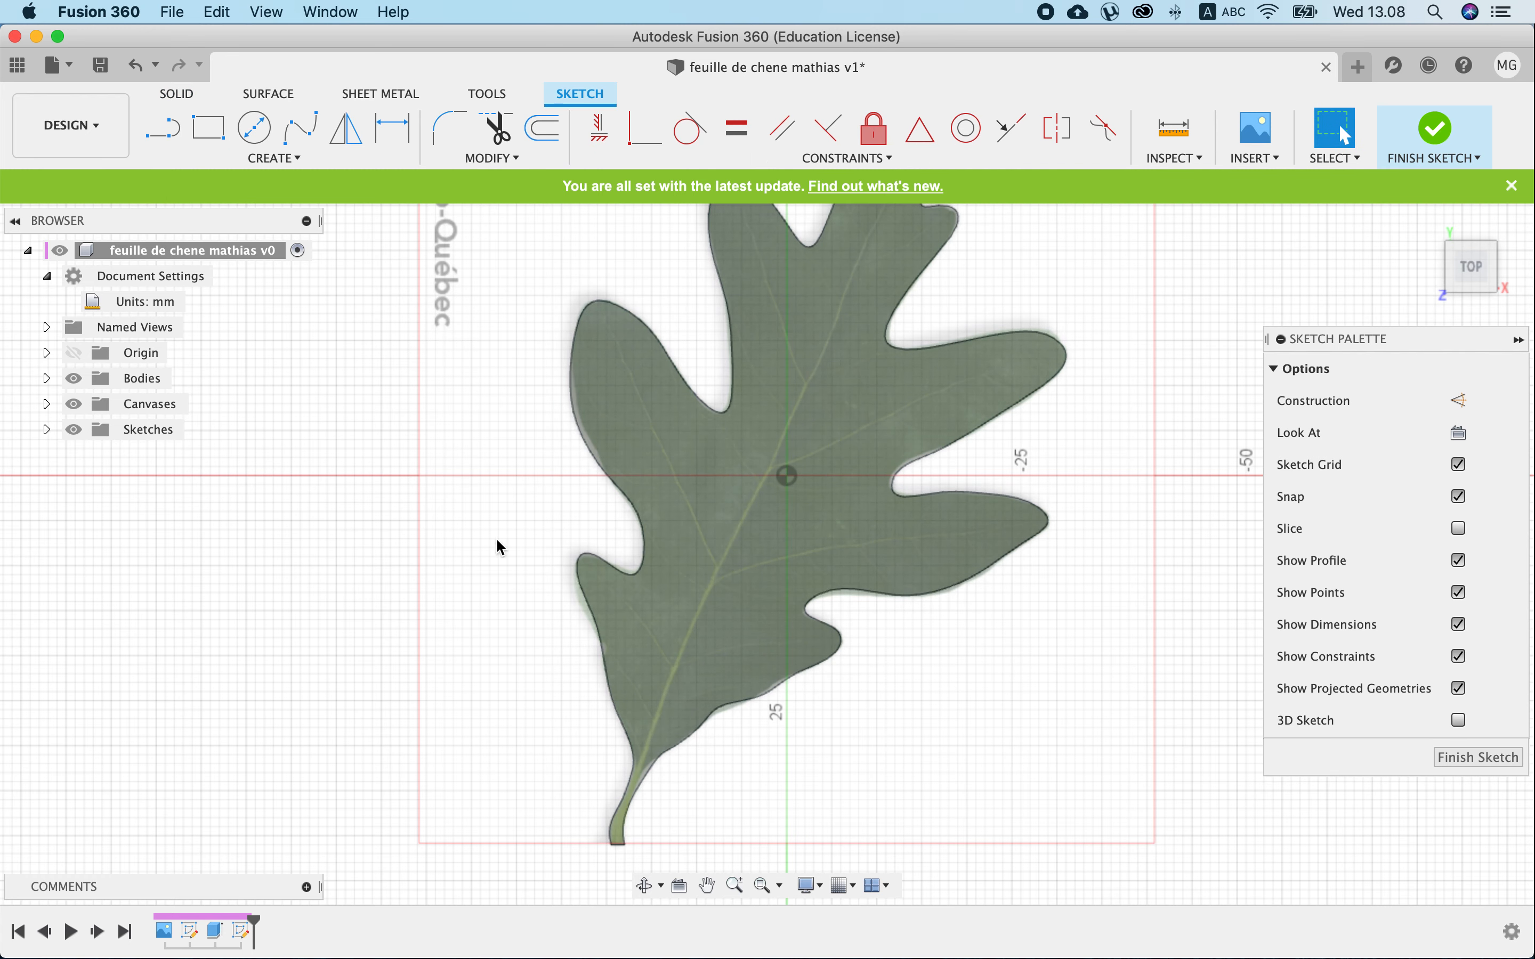
Start a fit point spline at the left stem junction, following the midrib and the lower edge of the lowest left side vein outward.
{"action": "left_click", "coordinate": [300, 127]}
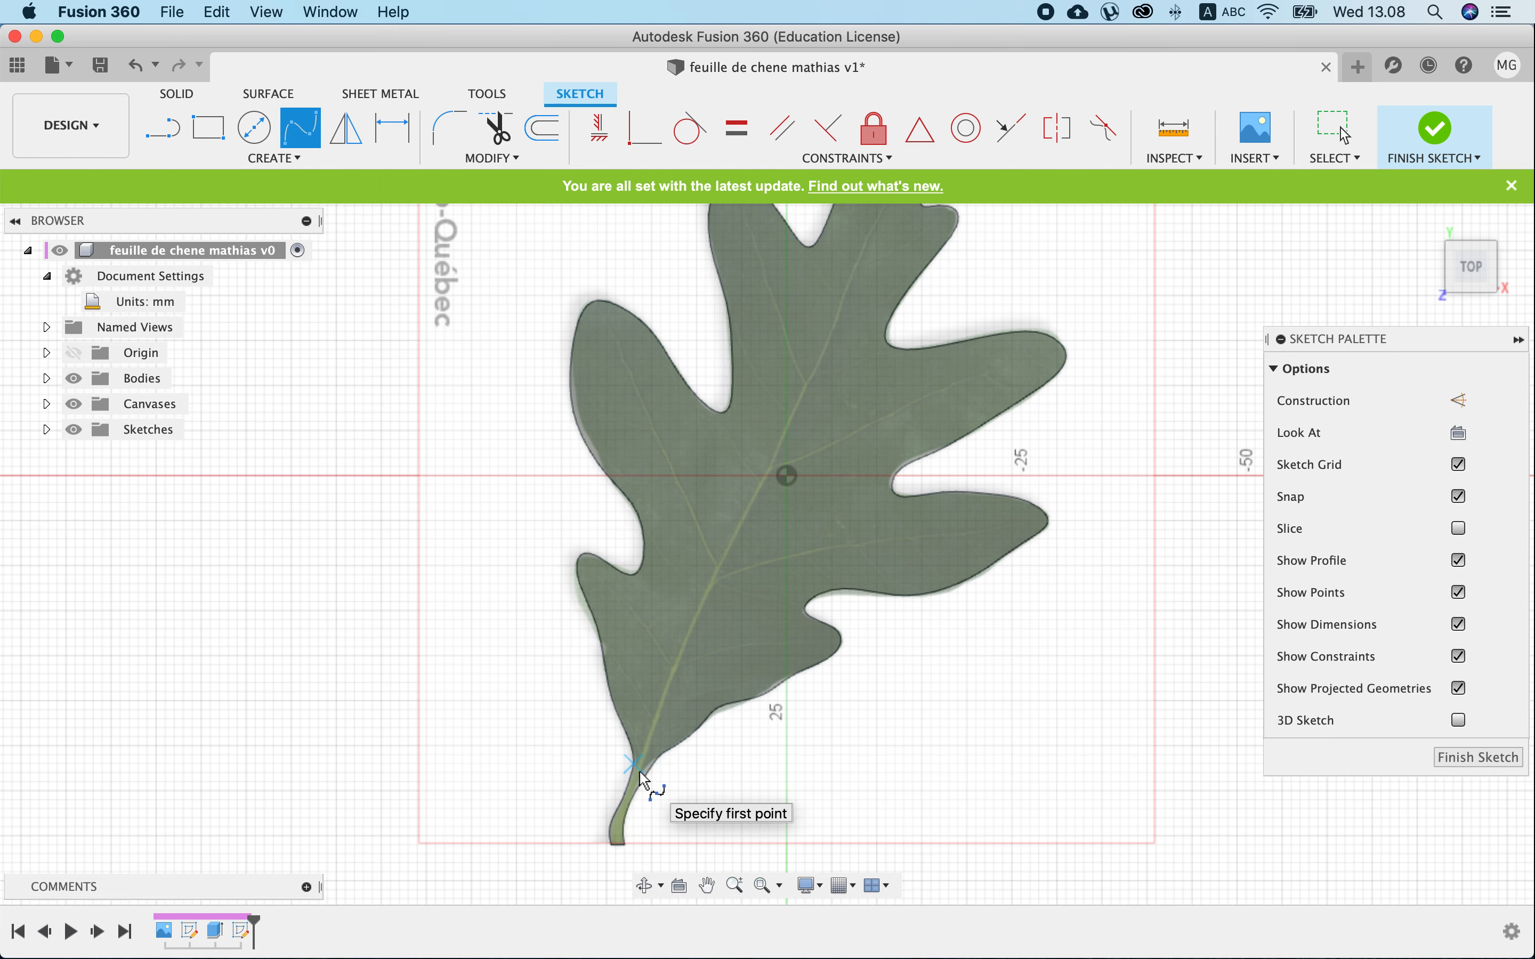
{"action": "scroll", "coordinate": [642, 779], "scroll_direction": "up", "scroll_amount": 10}
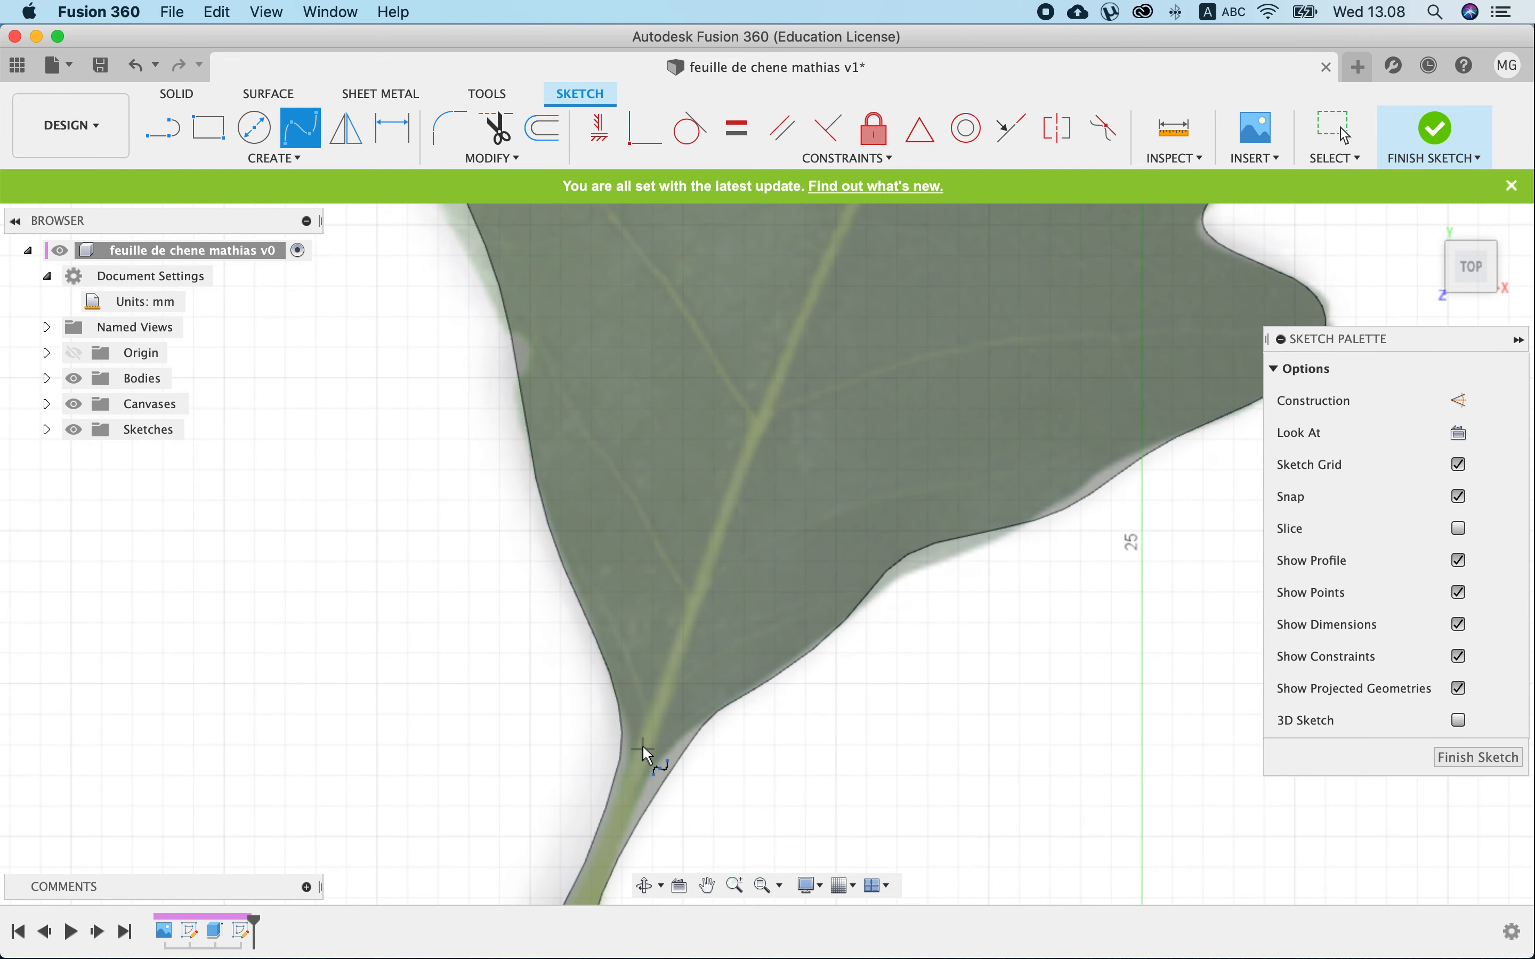
{"action": "left_click", "coordinate": [622, 744]}
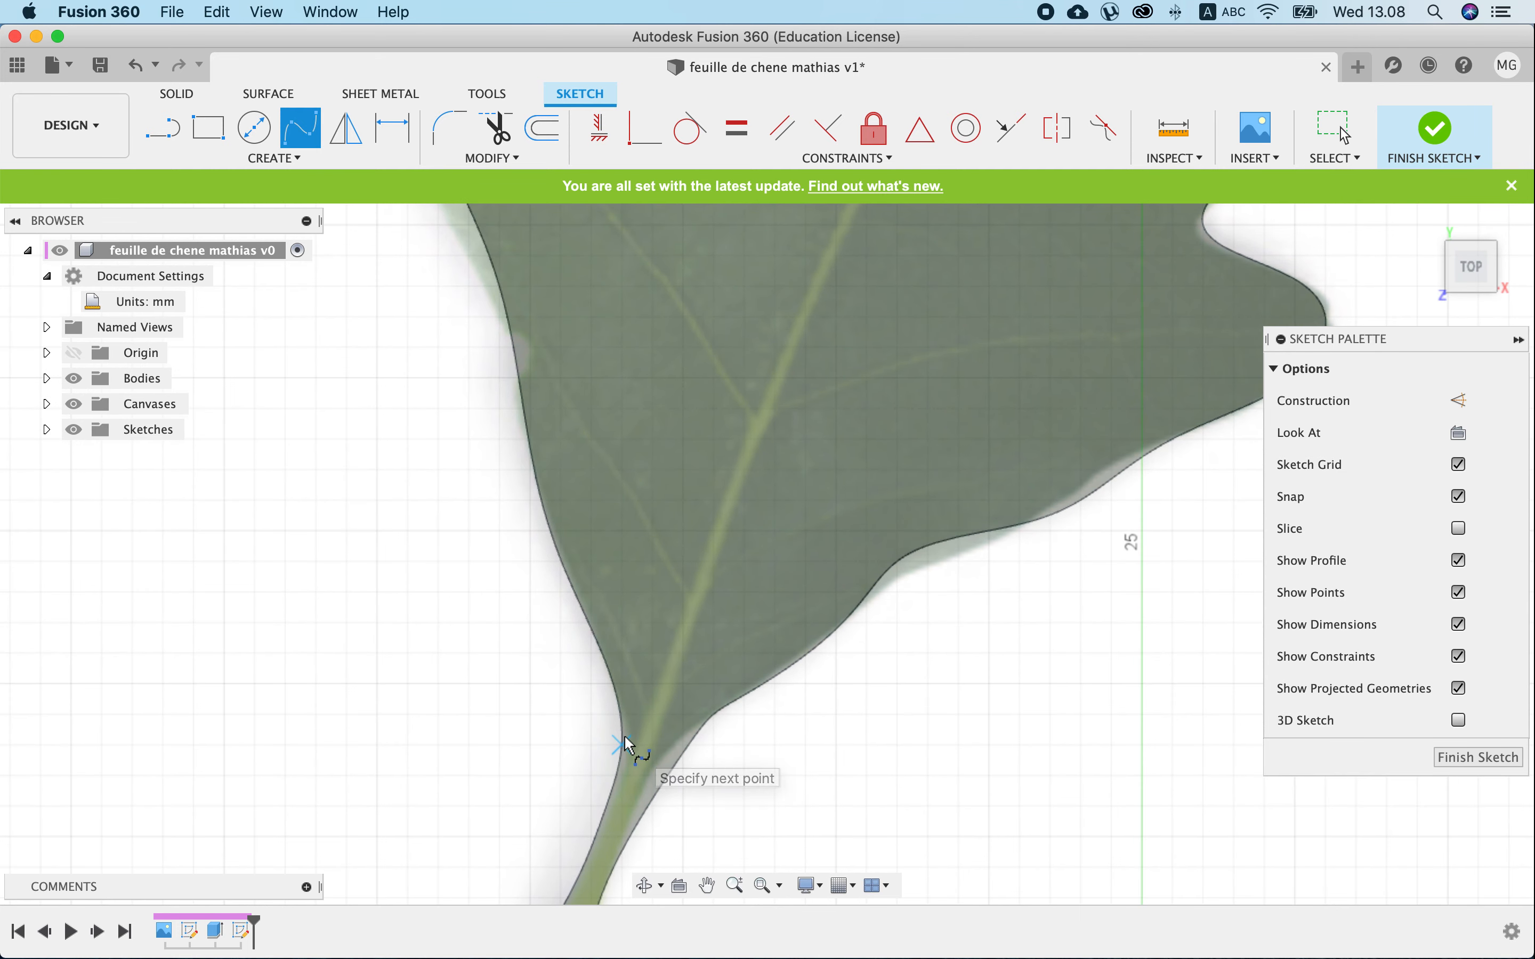
{"action": "left_click", "coordinate": [681, 607]}
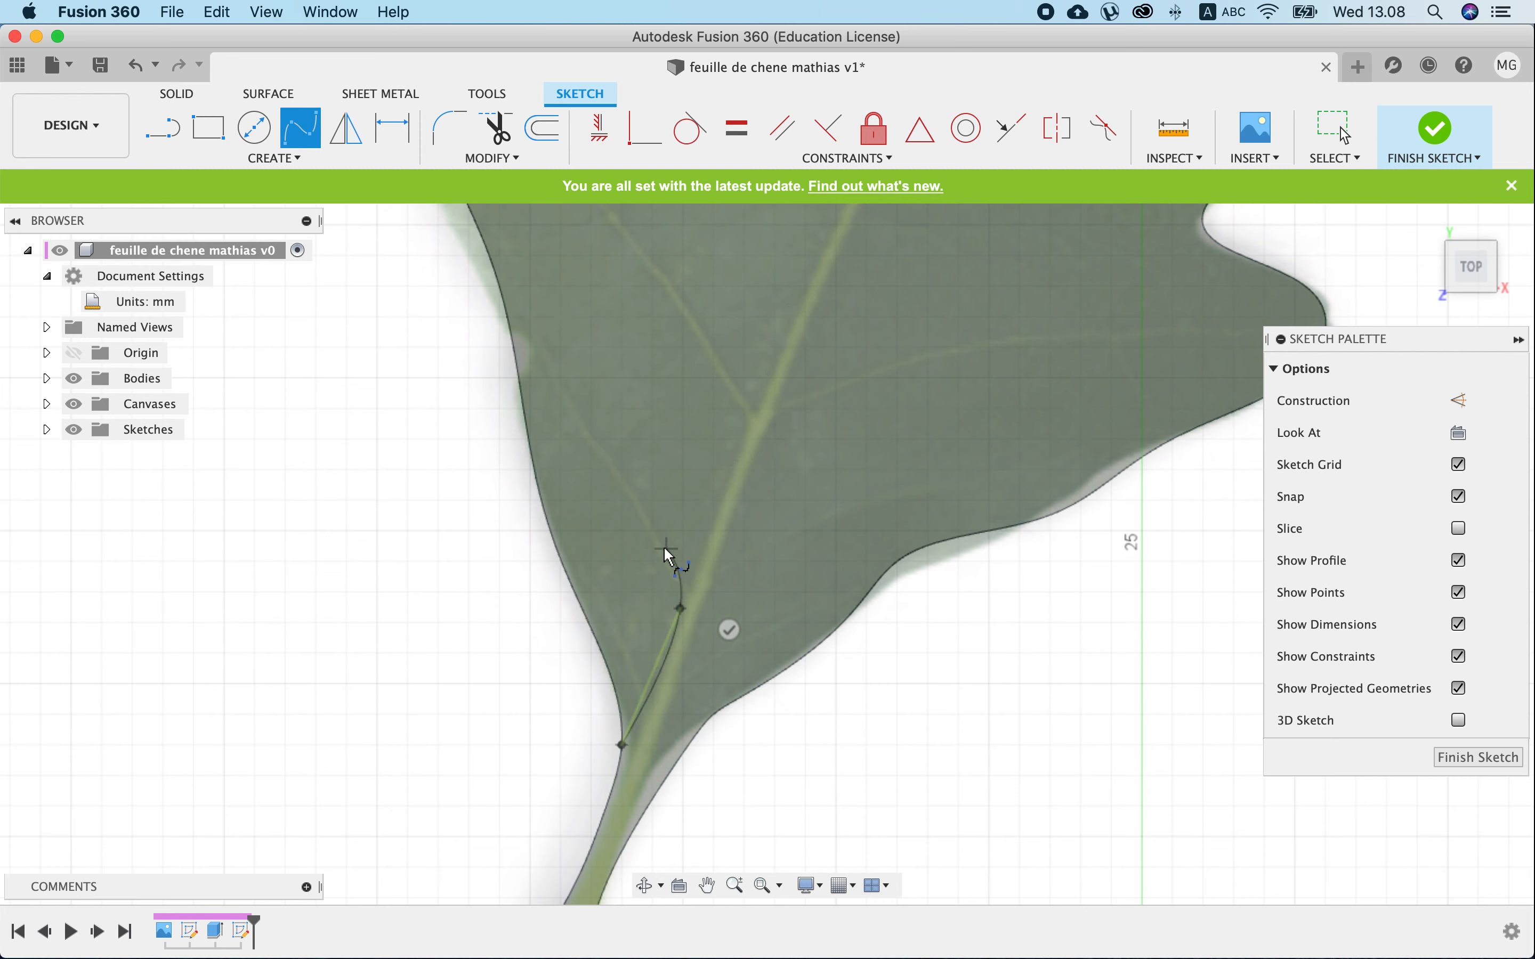
{"action": "left_click", "coordinate": [666, 581]}
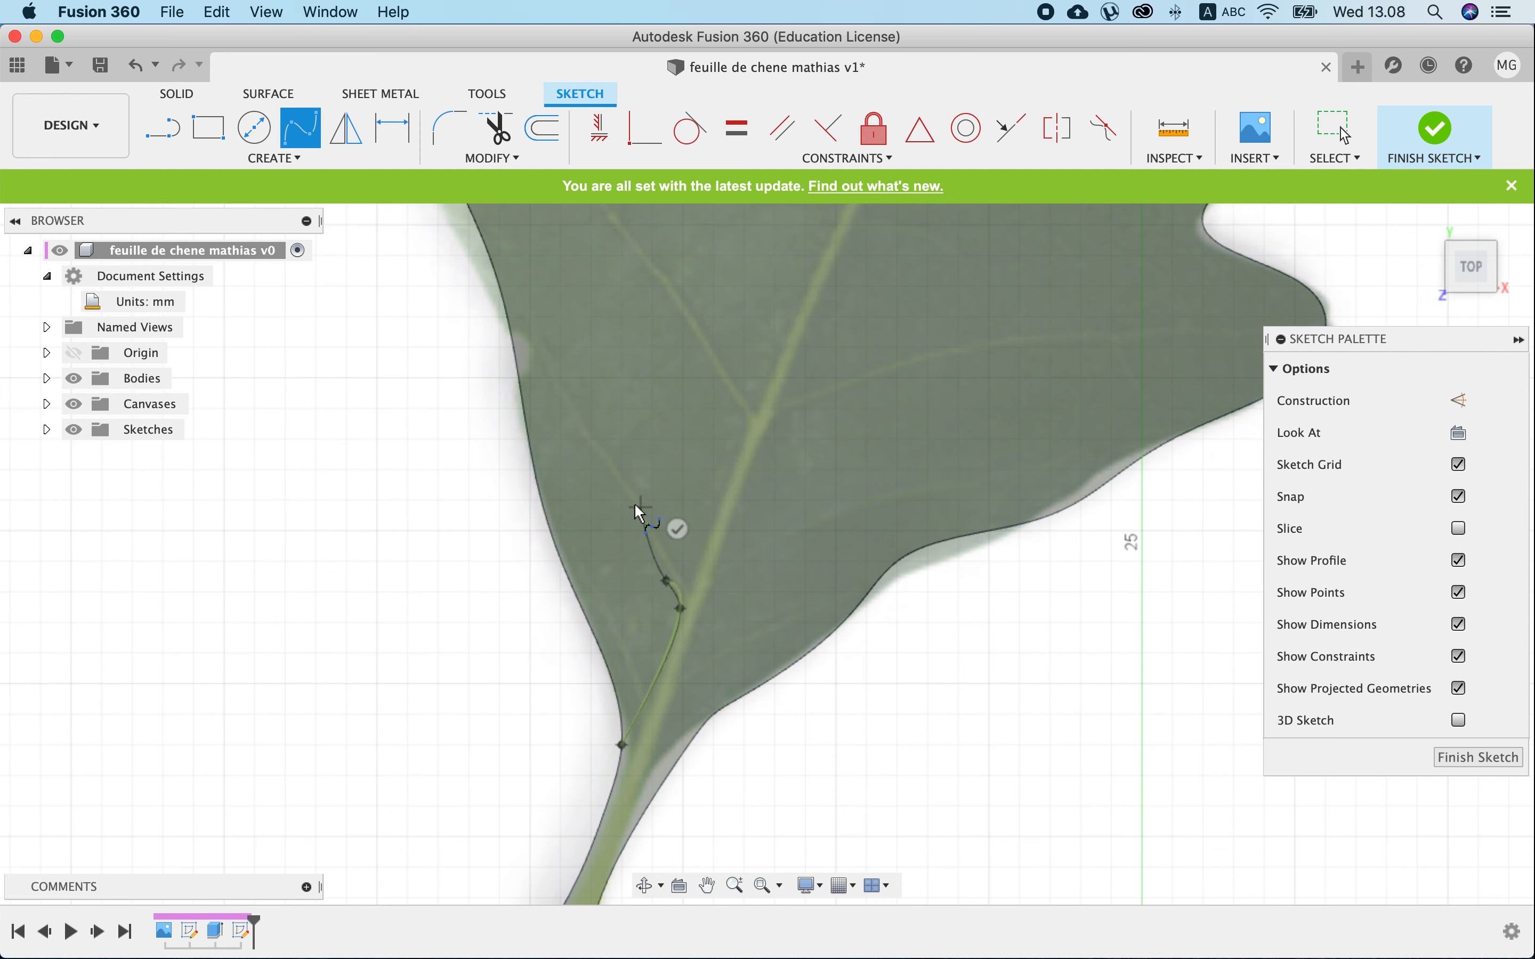
{"action": "left_click", "coordinate": [609, 467]}
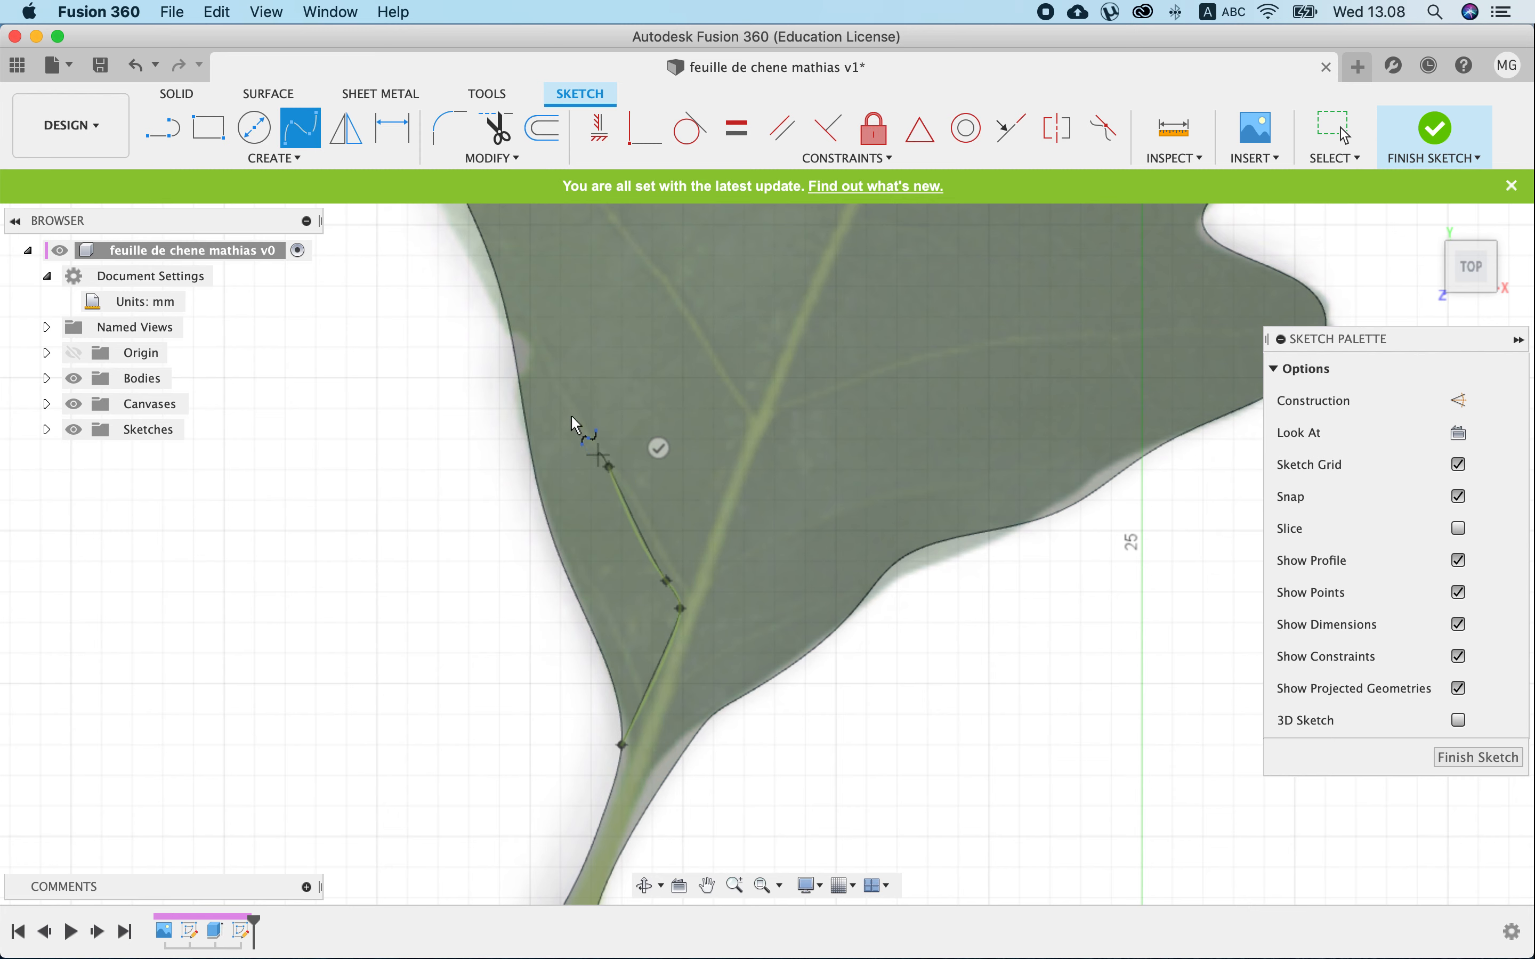
{"action": "left_click", "coordinate": [537, 339]}
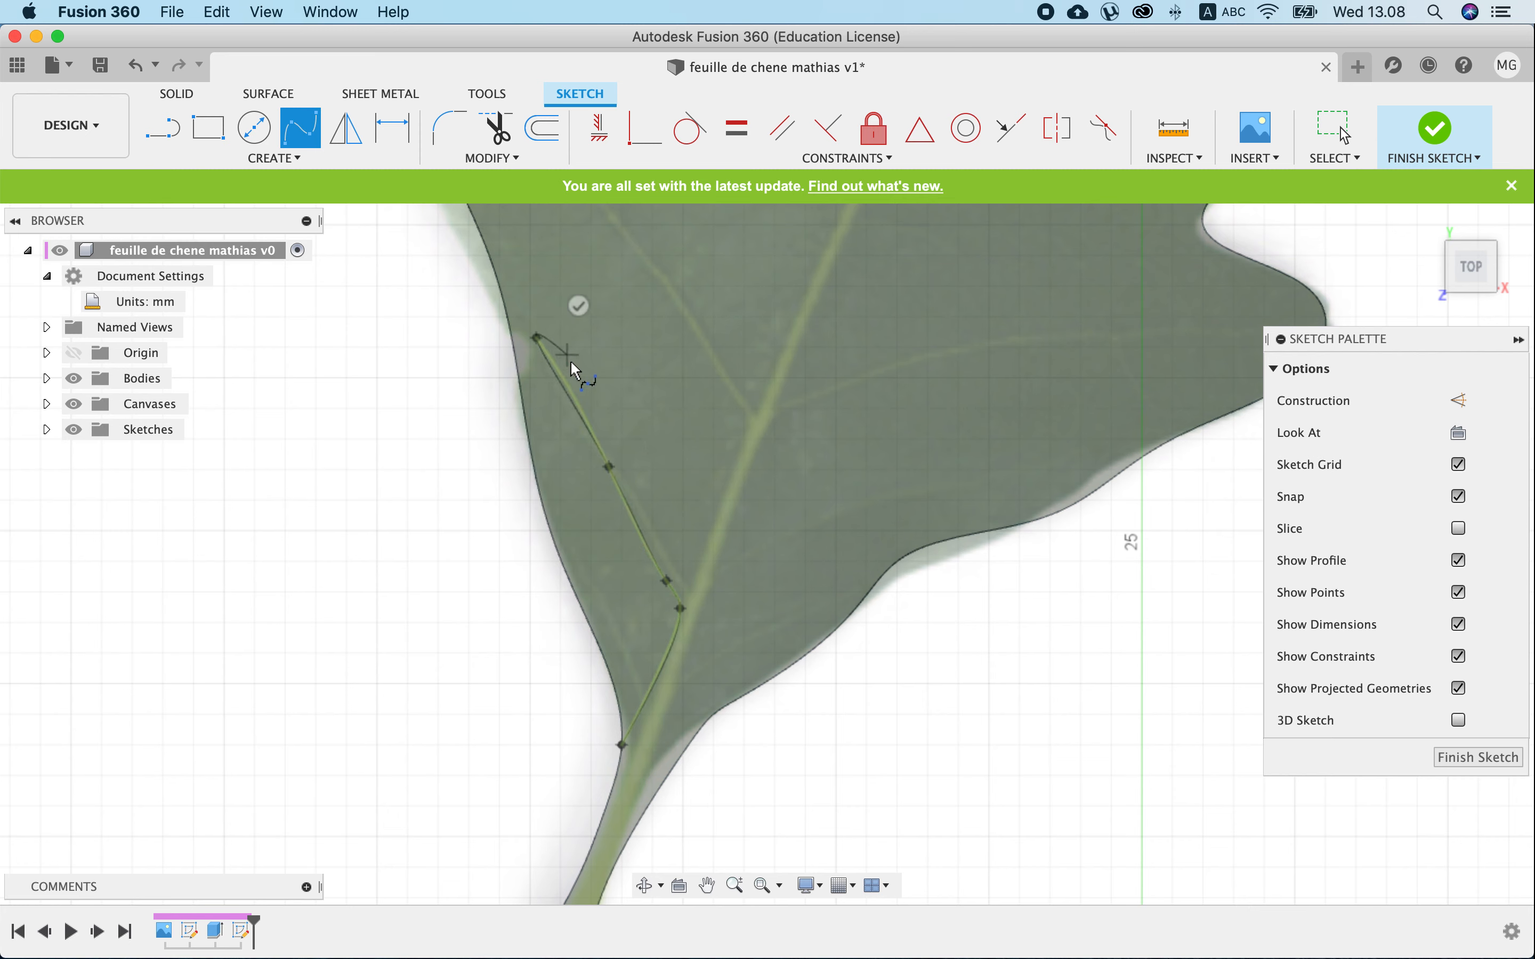
Continue the spline back along the upper edge of the lowest left side vein to the midrib.
{"action": "left_click", "coordinate": [580, 394]}
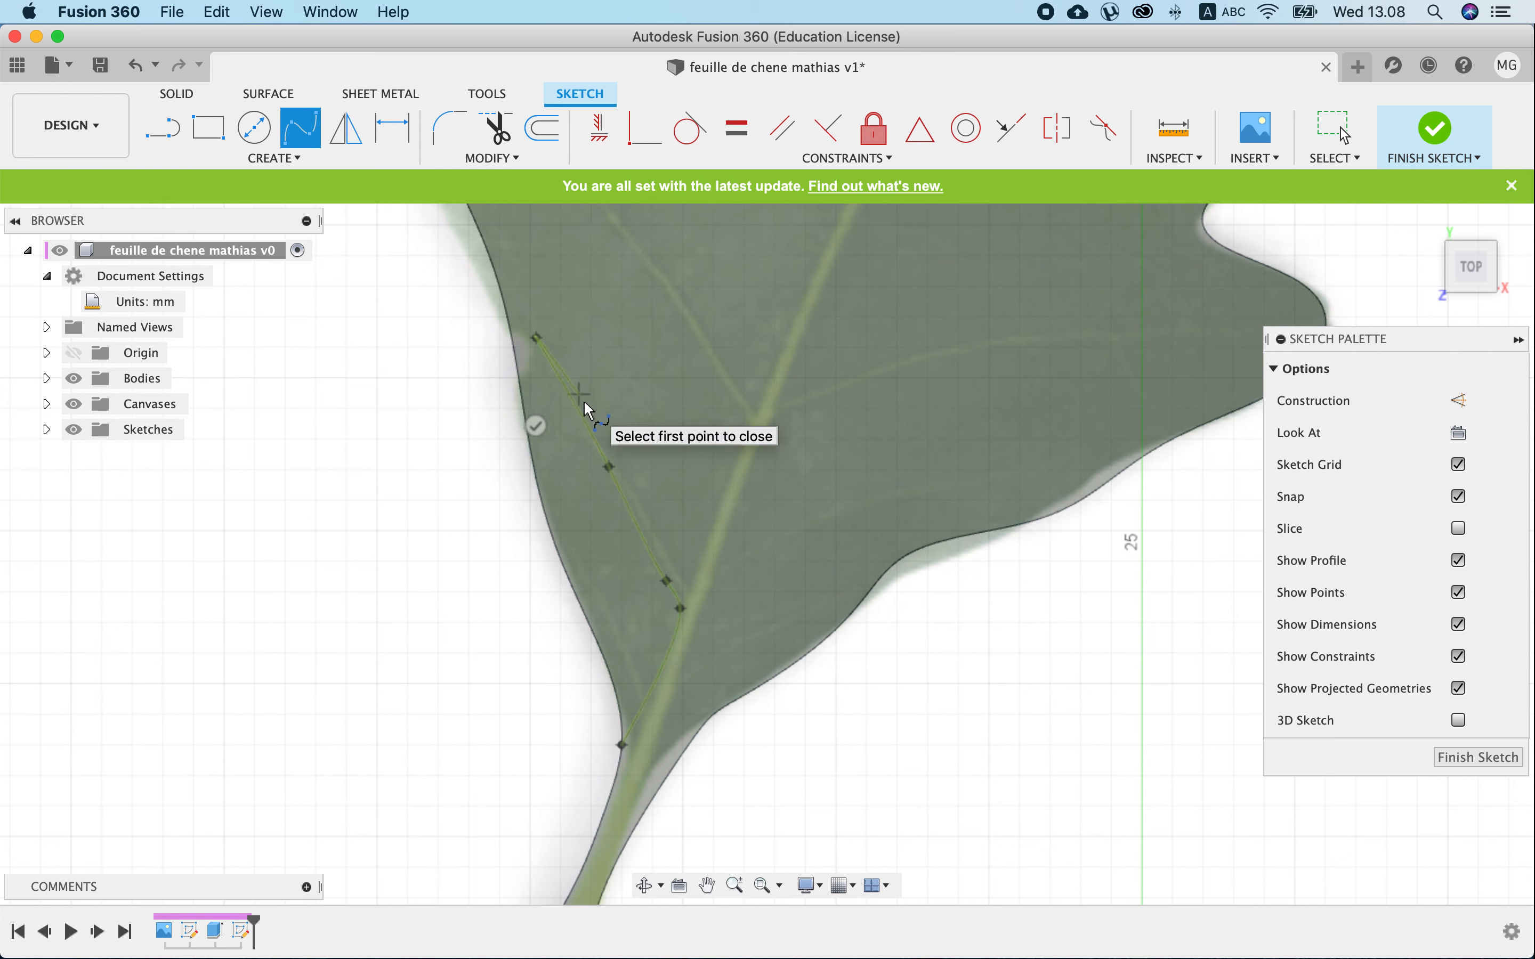
{"action": "left_click", "coordinate": [623, 471]}
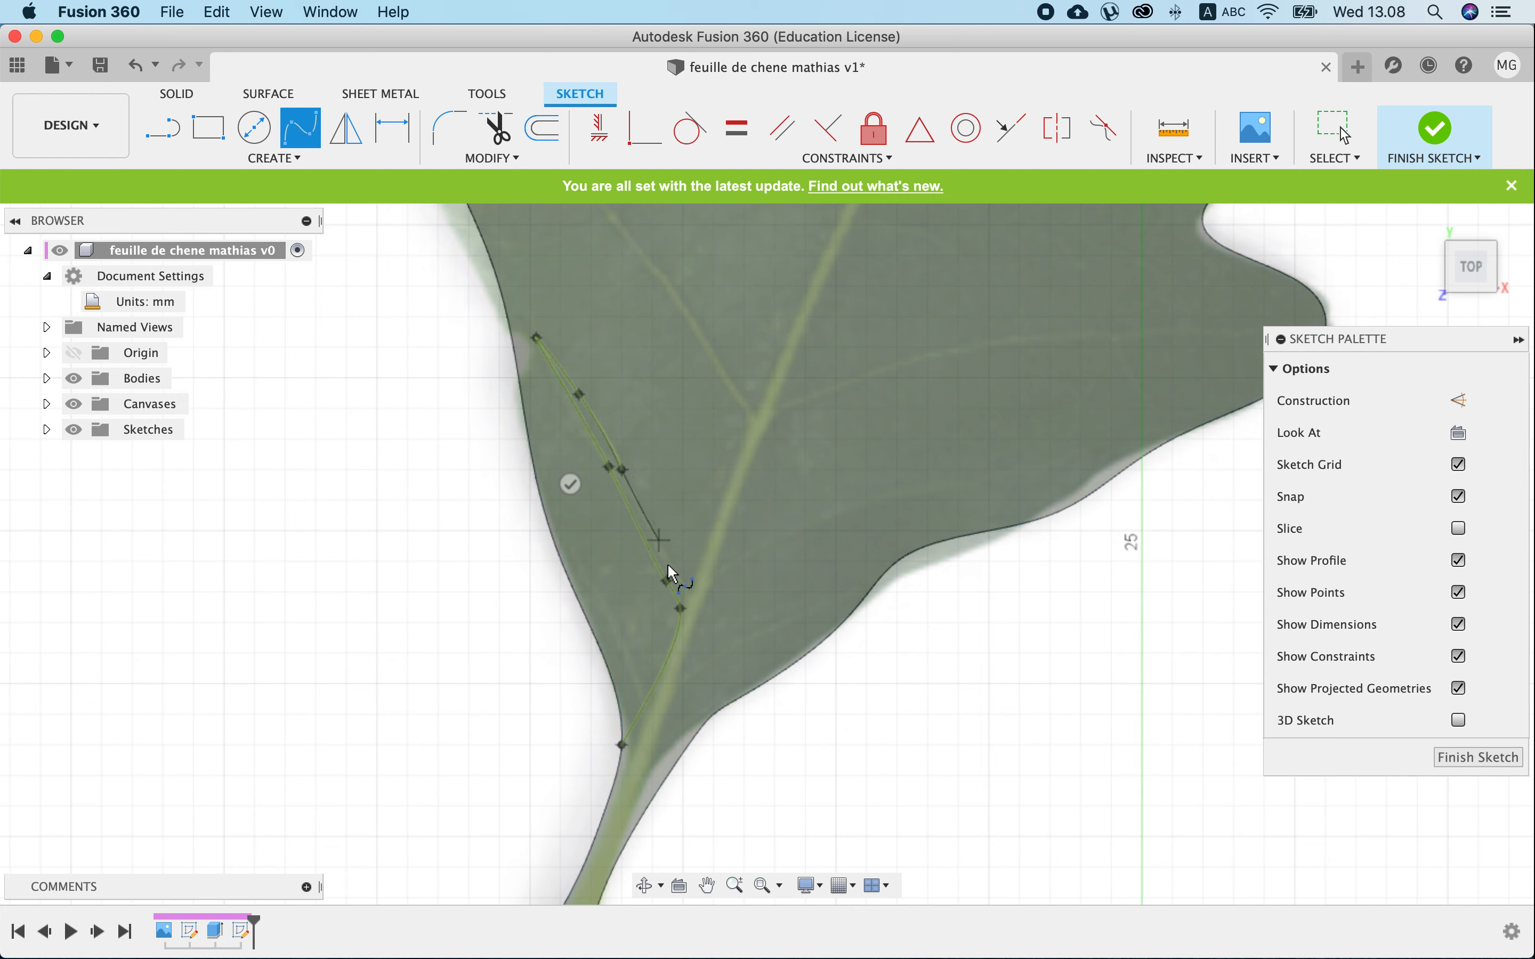
{"action": "left_click", "coordinate": [691, 582]}
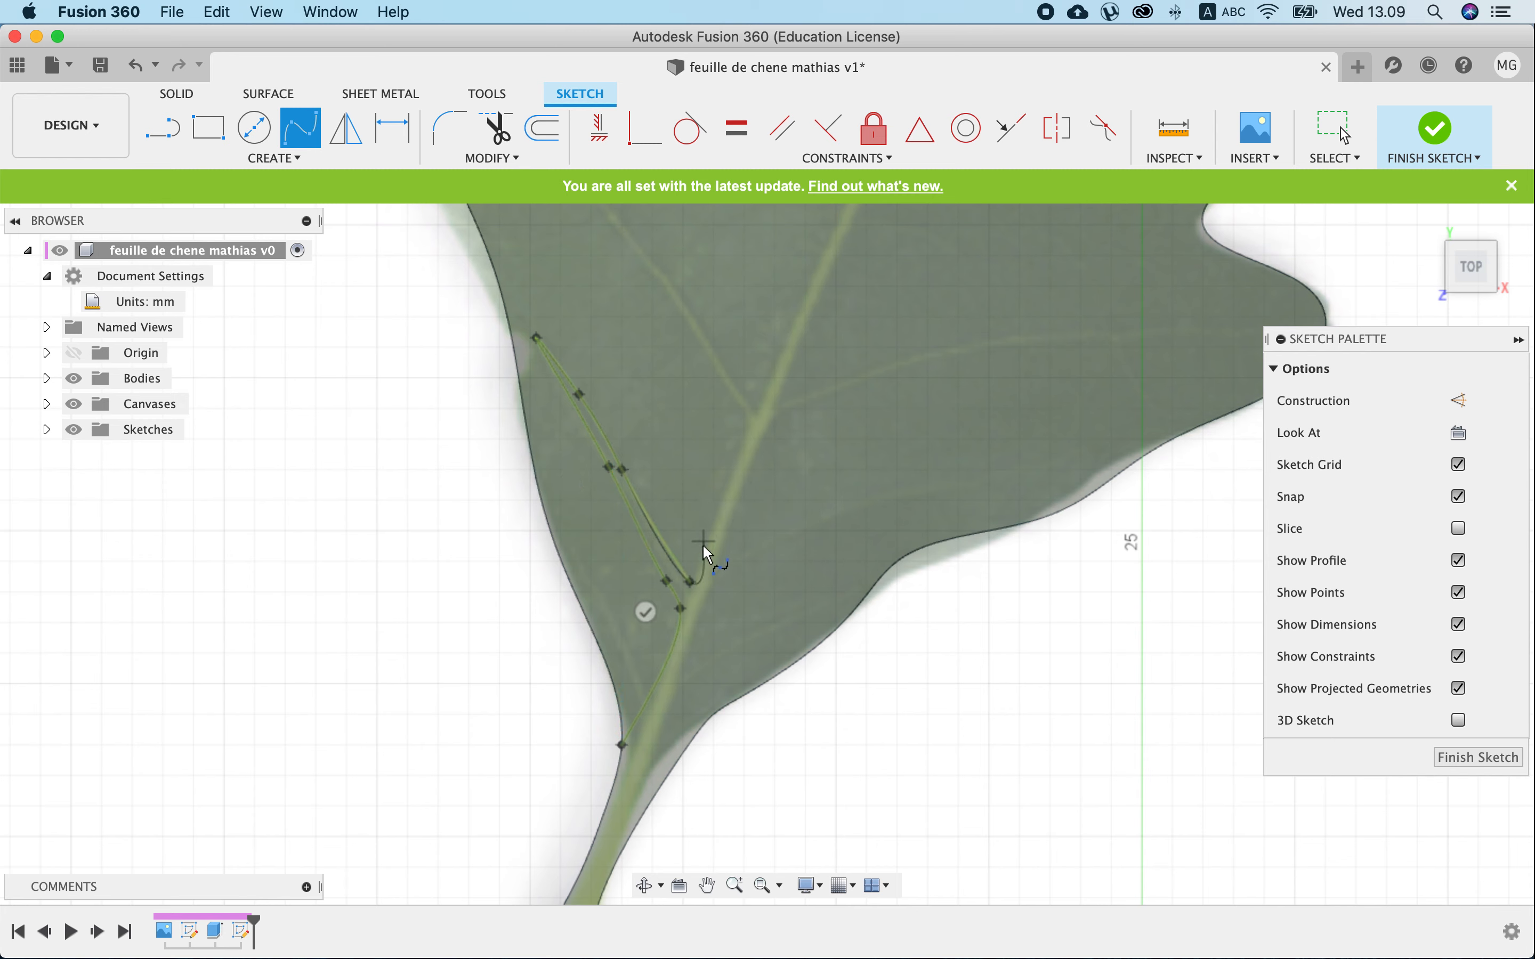
Continue the spline up the left edge of the midrib to the base of the second left side vein.
{"action": "left_click", "coordinate": [699, 559]}
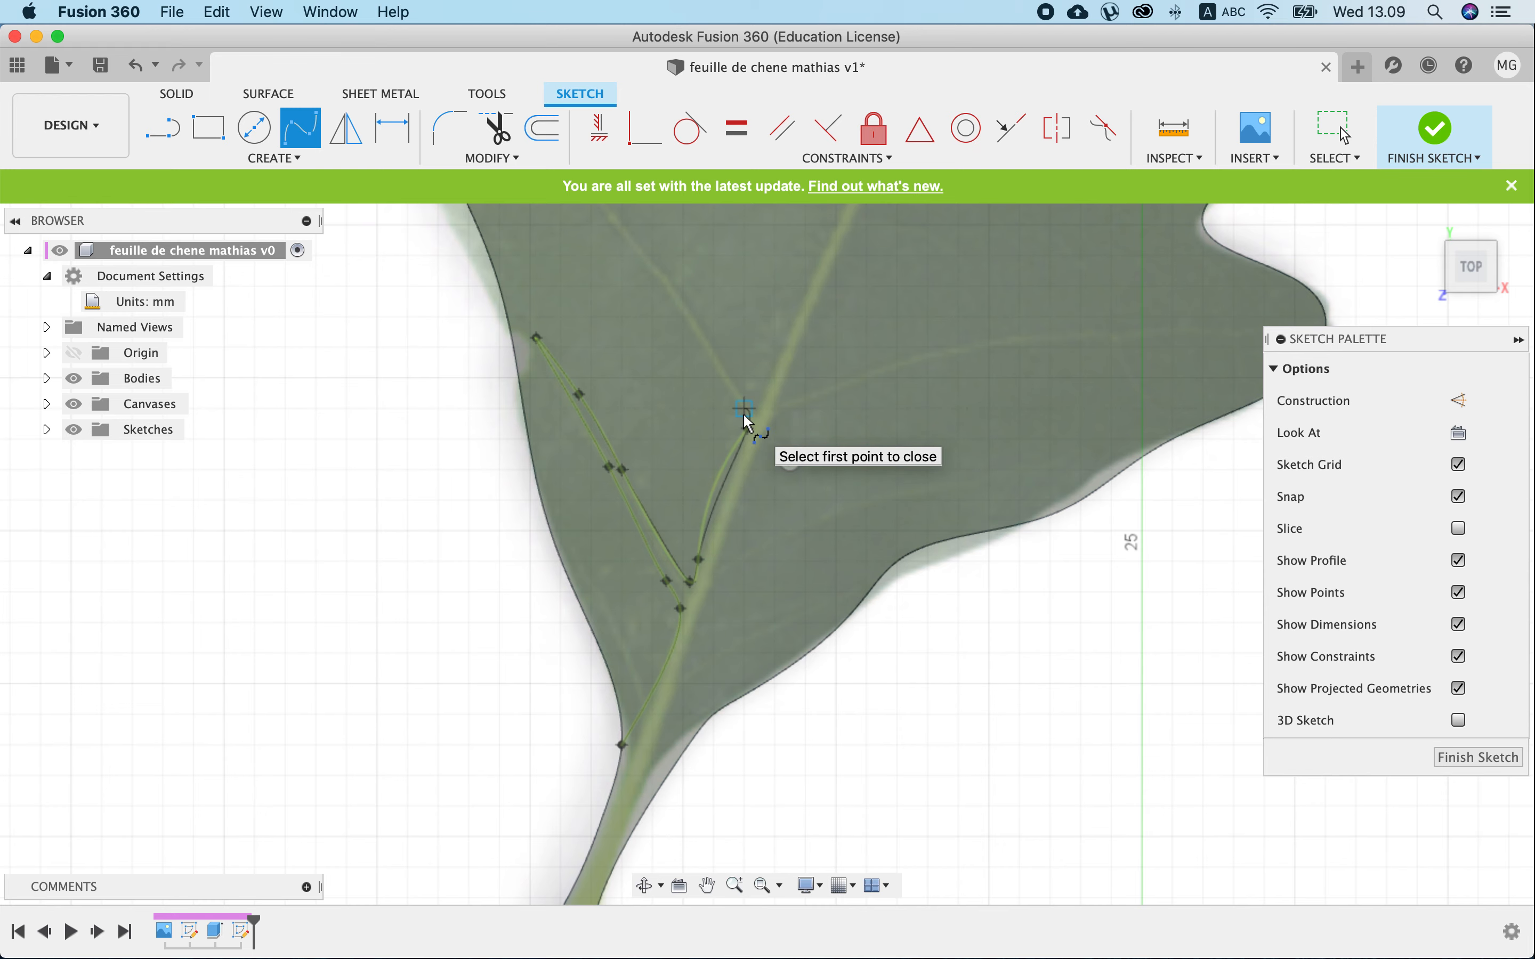
{"action": "scroll", "coordinate": [747, 423], "scroll_direction": "up", "scroll_amount": 8}
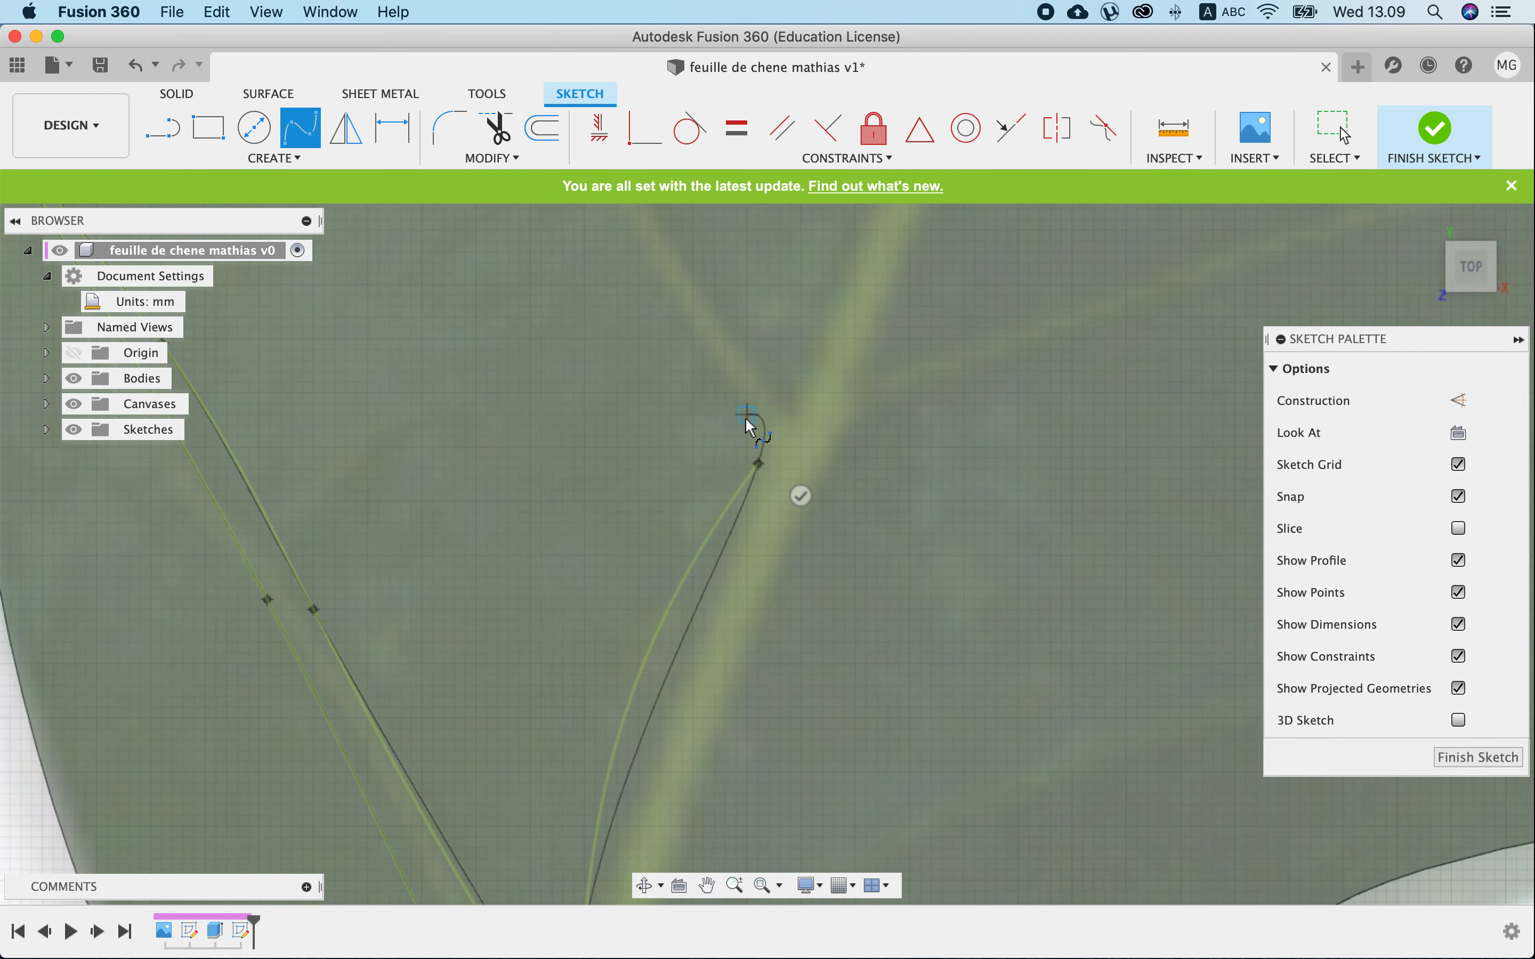
{"action": "left_click", "coordinate": [747, 416]}
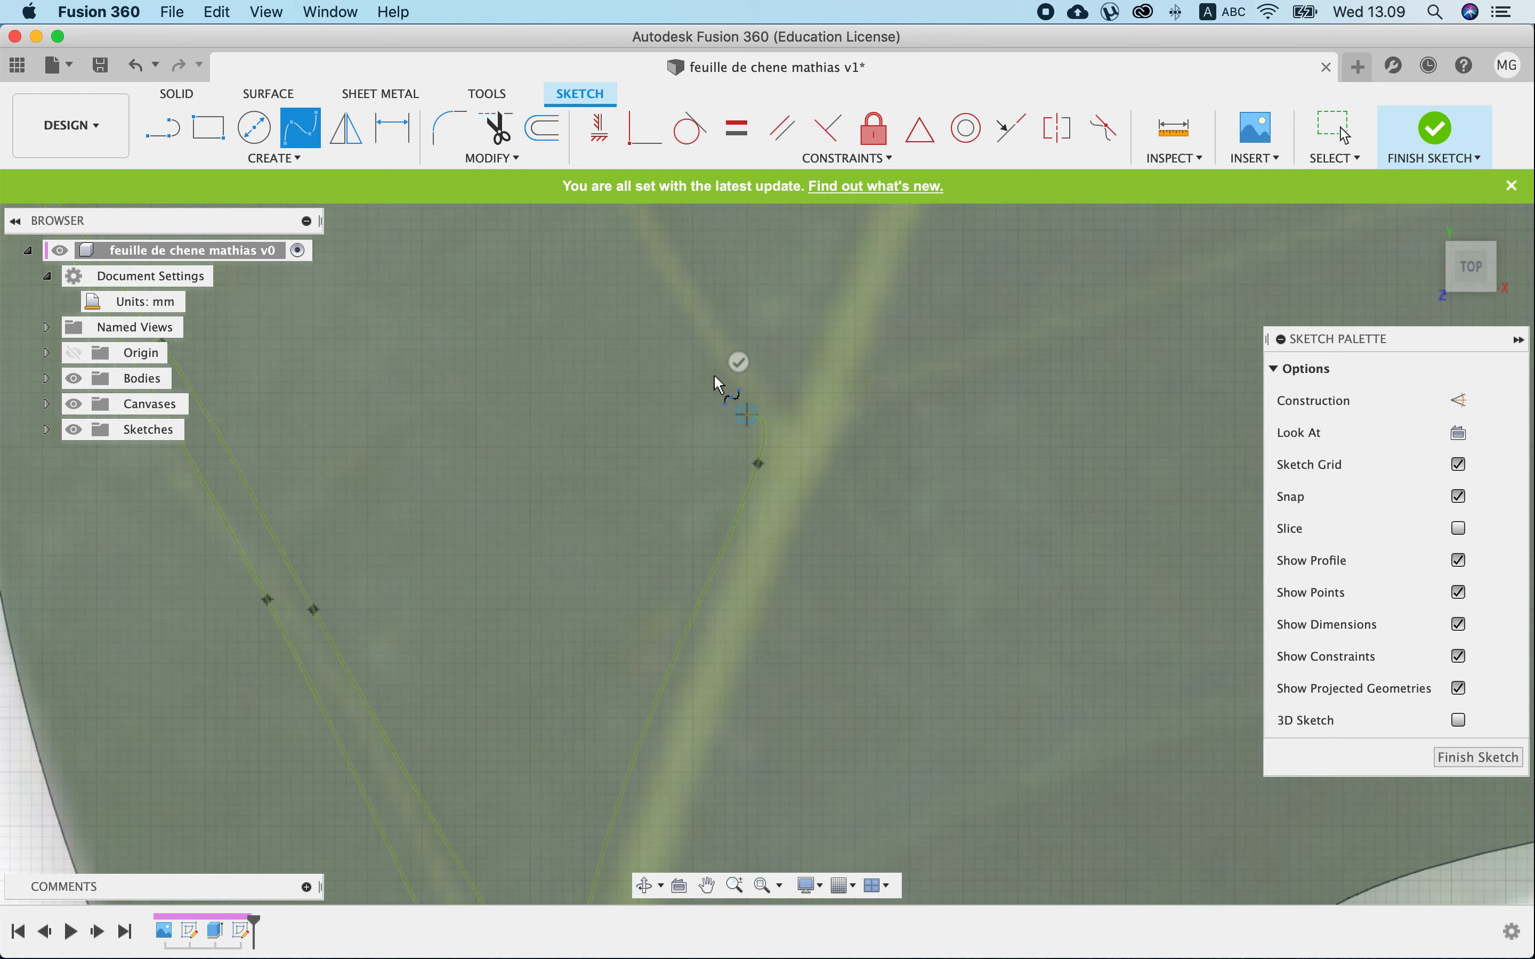
Trace the lower edge of the second left side vein outward to its tip with further spline points.
{"action": "left_click", "coordinate": [660, 296]}
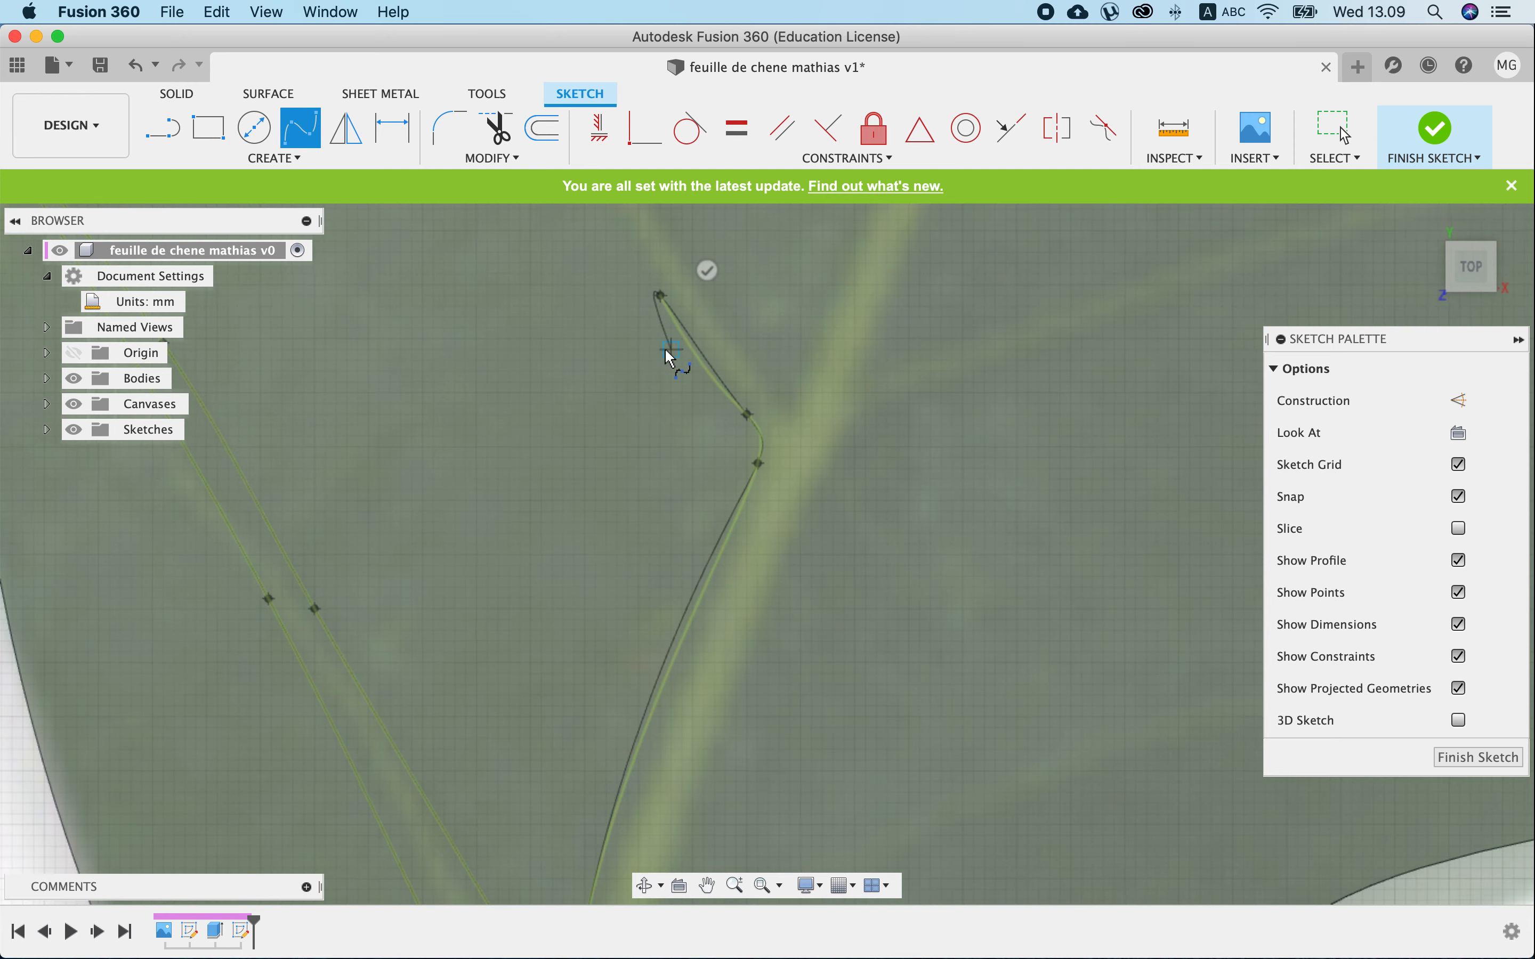
{"action": "scroll", "coordinate": [672, 354], "scroll_direction": "down", "scroll_amount": 3}
{"action": "scroll", "coordinate": [671, 356], "scroll_direction": "down", "scroll_amount": 1}
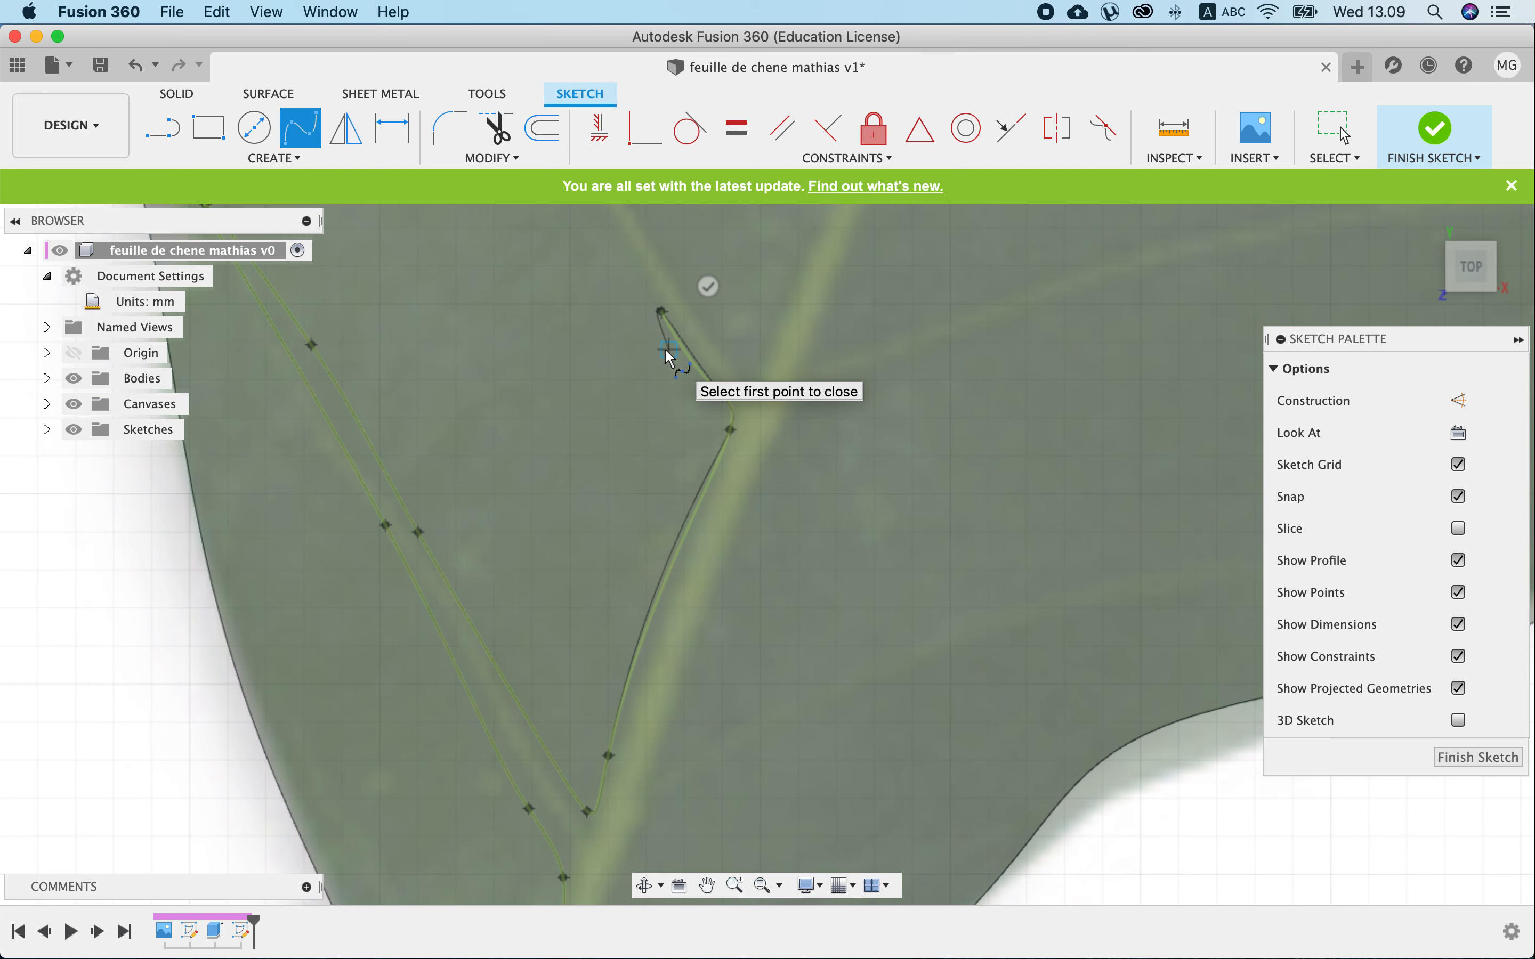
{"action": "scroll", "coordinate": [670, 356], "scroll_direction": "down", "scroll_amount": 6}
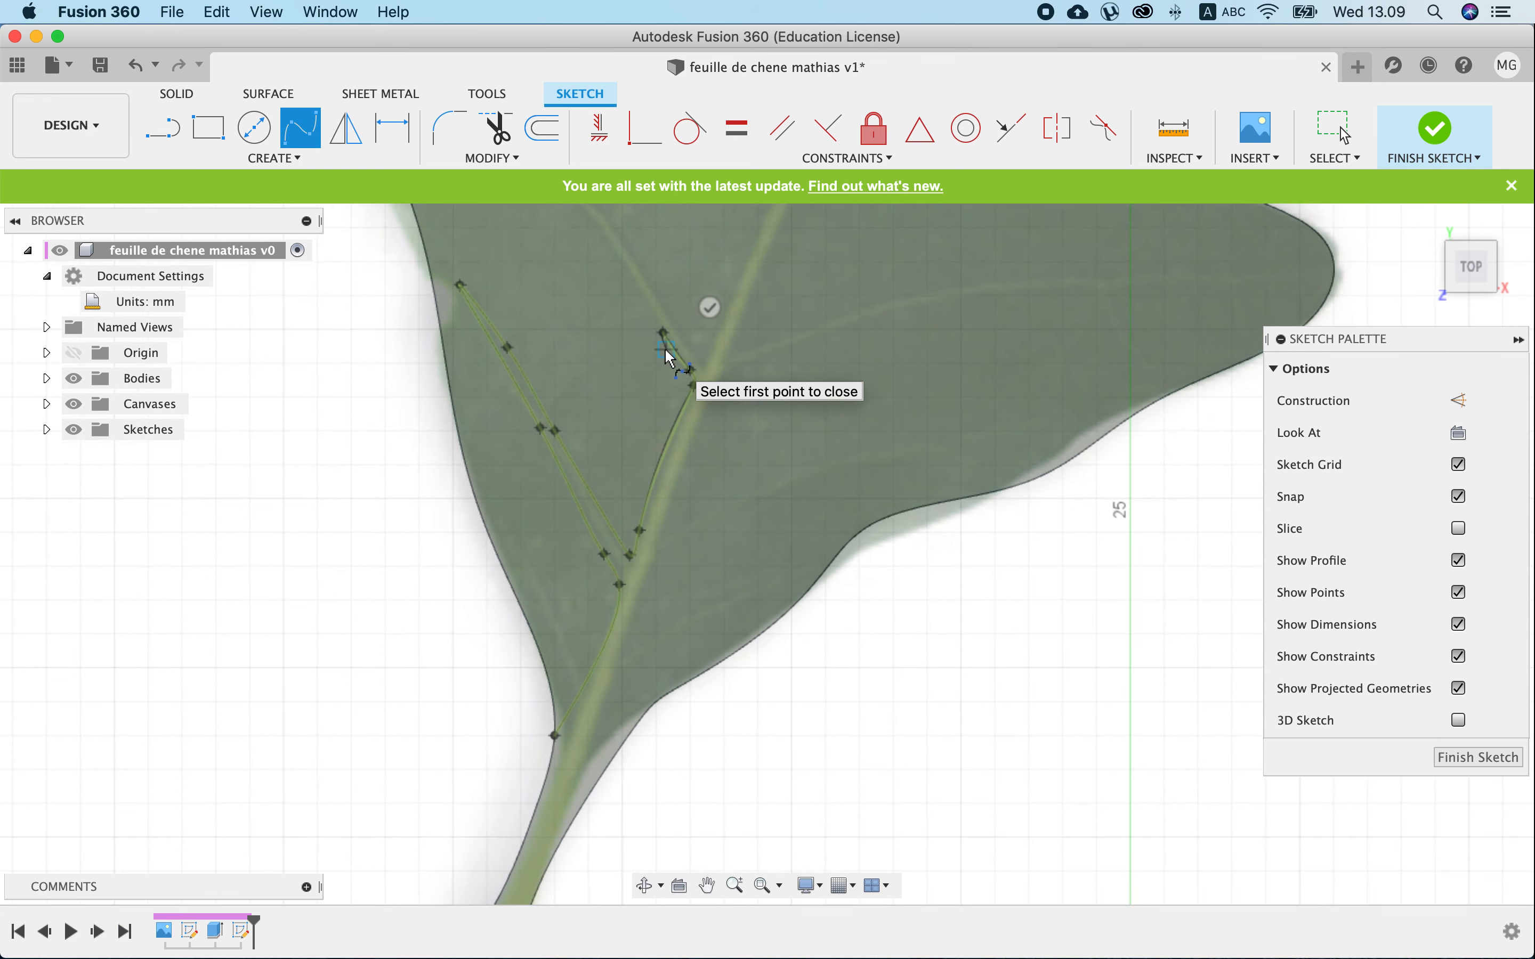
{"action": "scroll", "coordinate": [670, 356], "scroll_direction": "down", "scroll_amount": 6}
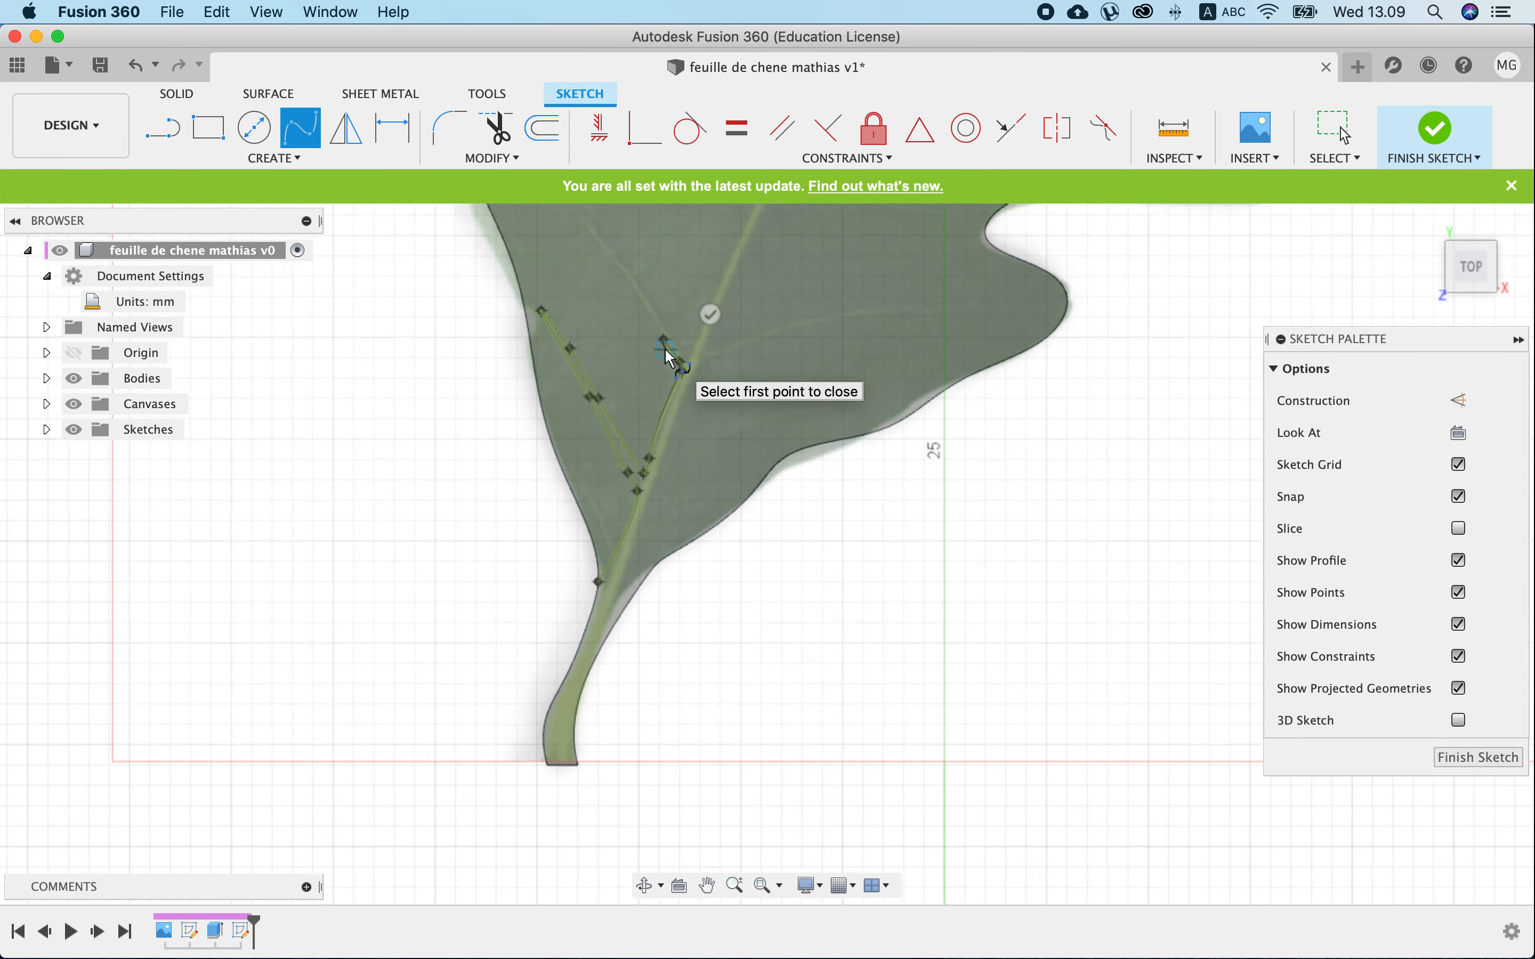
{"action": "scroll", "coordinate": [670, 357], "scroll_direction": "down", "scroll_amount": 1}
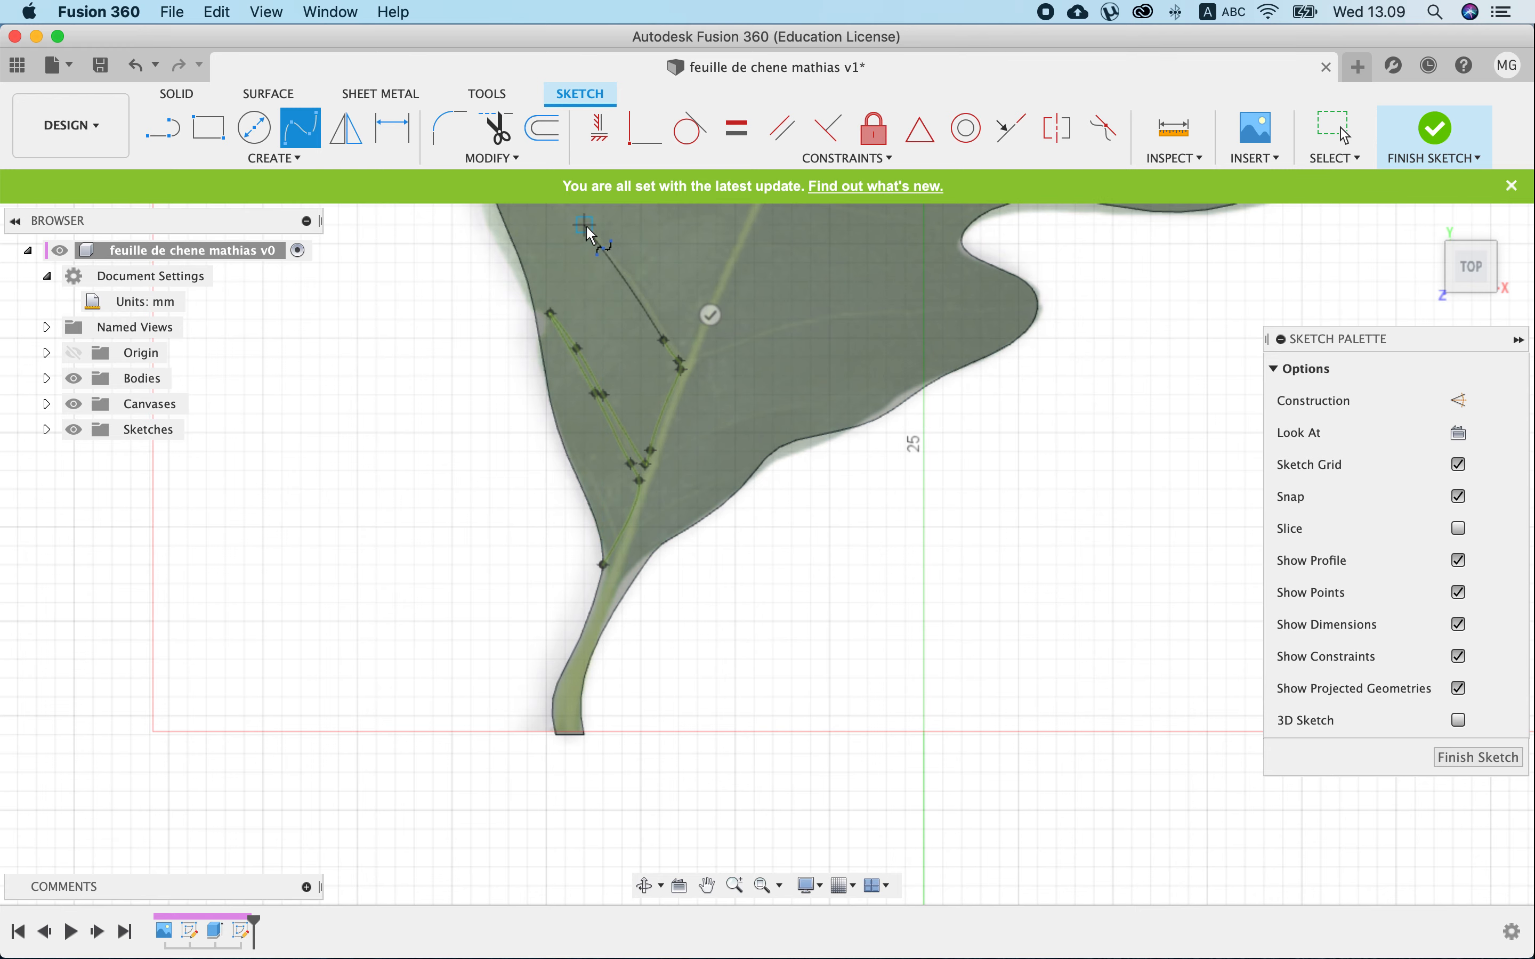
{"action": "scroll", "coordinate": [588, 235], "scroll_direction": "up", "scroll_amount": 5}
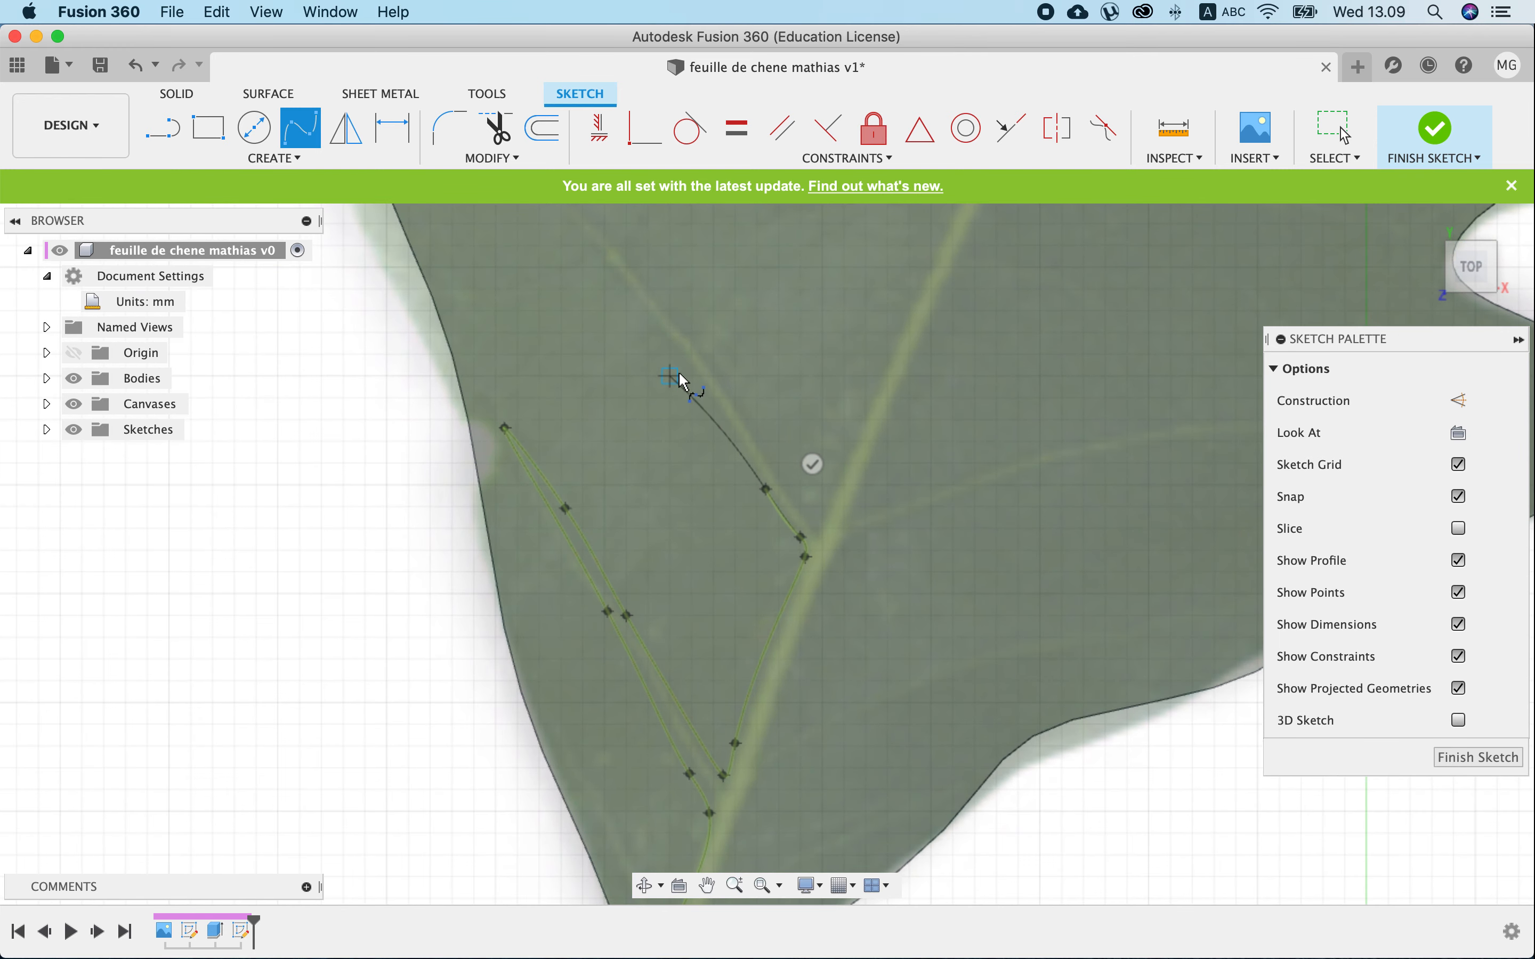
{"action": "left_click", "coordinate": [676, 346]}
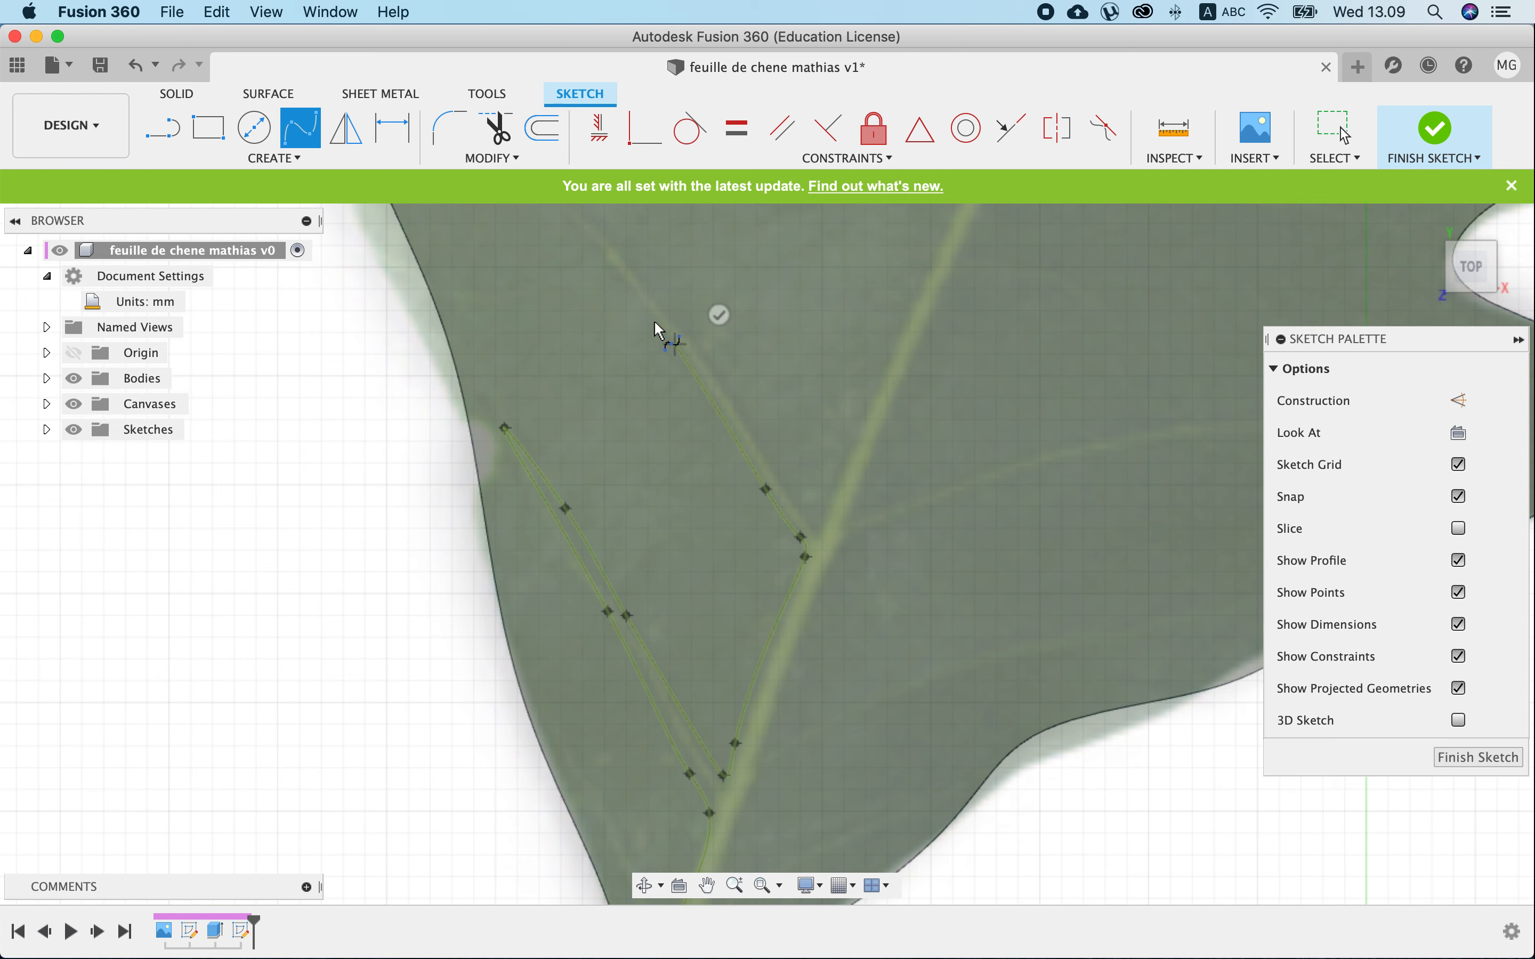
{"action": "left_click", "coordinate": [591, 237]}
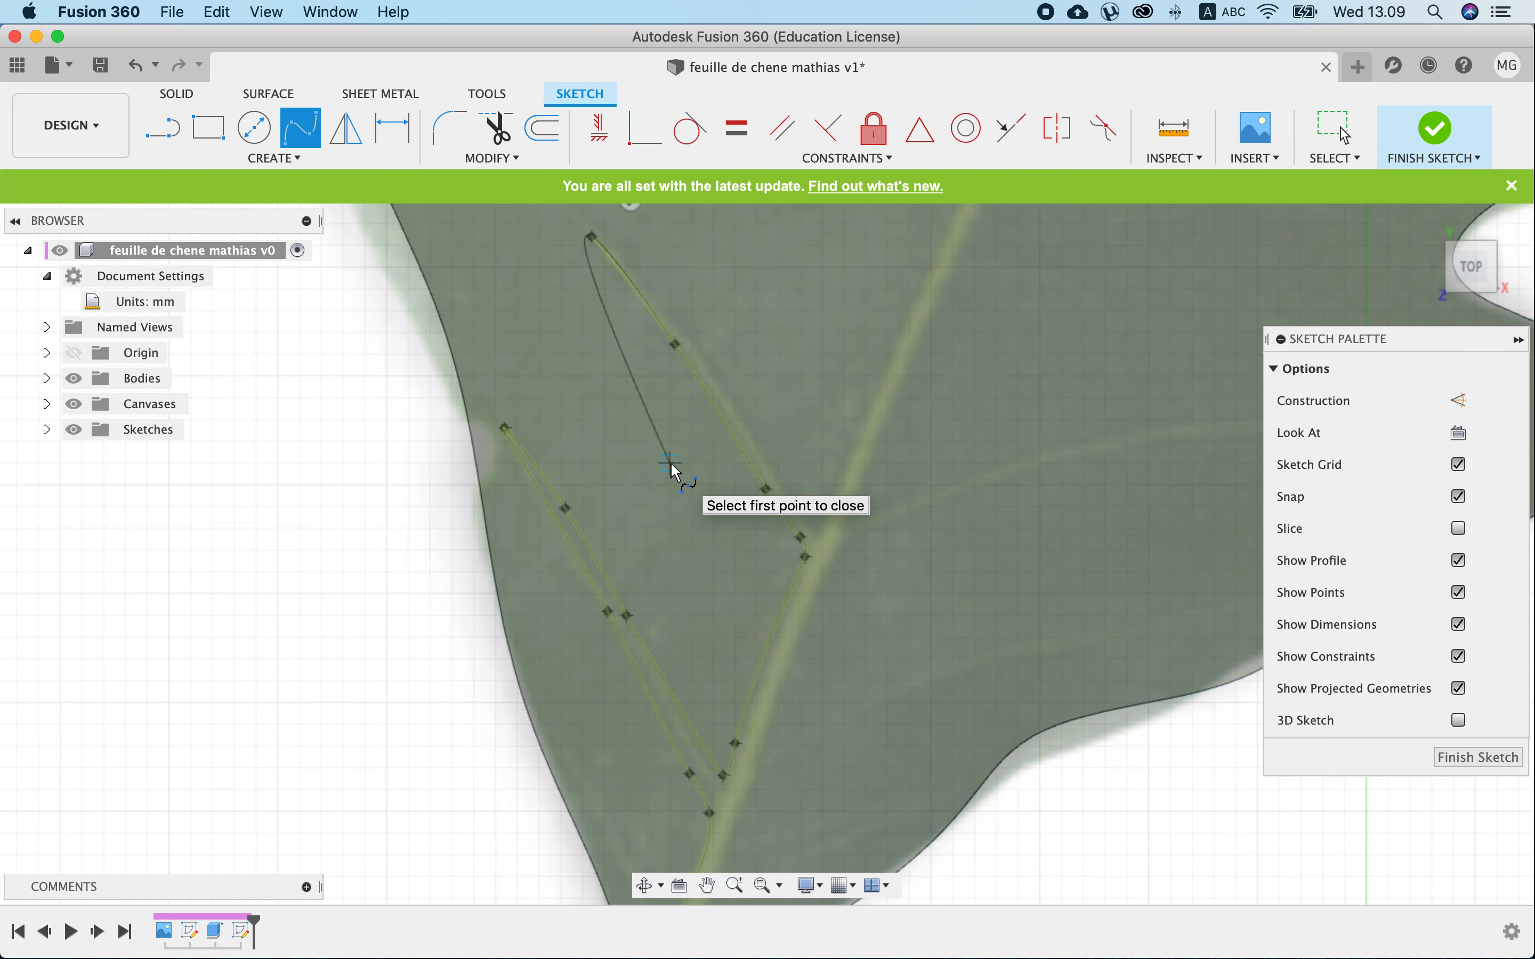
{"action": "scroll", "coordinate": [675, 470], "scroll_direction": "down", "scroll_amount": 5}
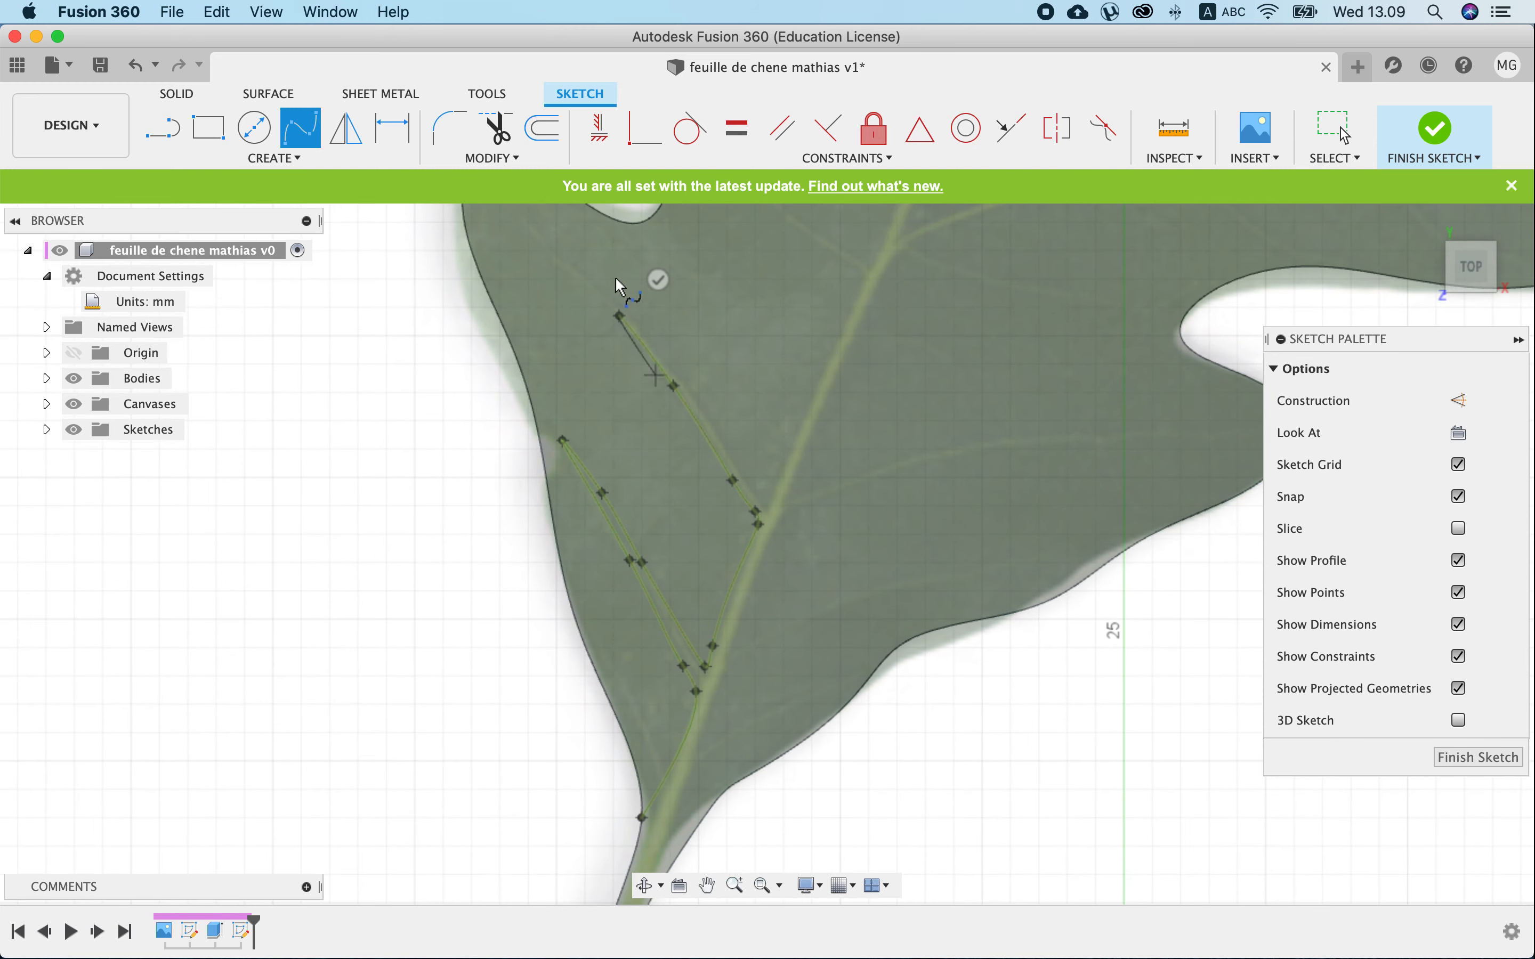
{"action": "scroll", "coordinate": [604, 291], "scroll_direction": "up", "scroll_amount": 5}
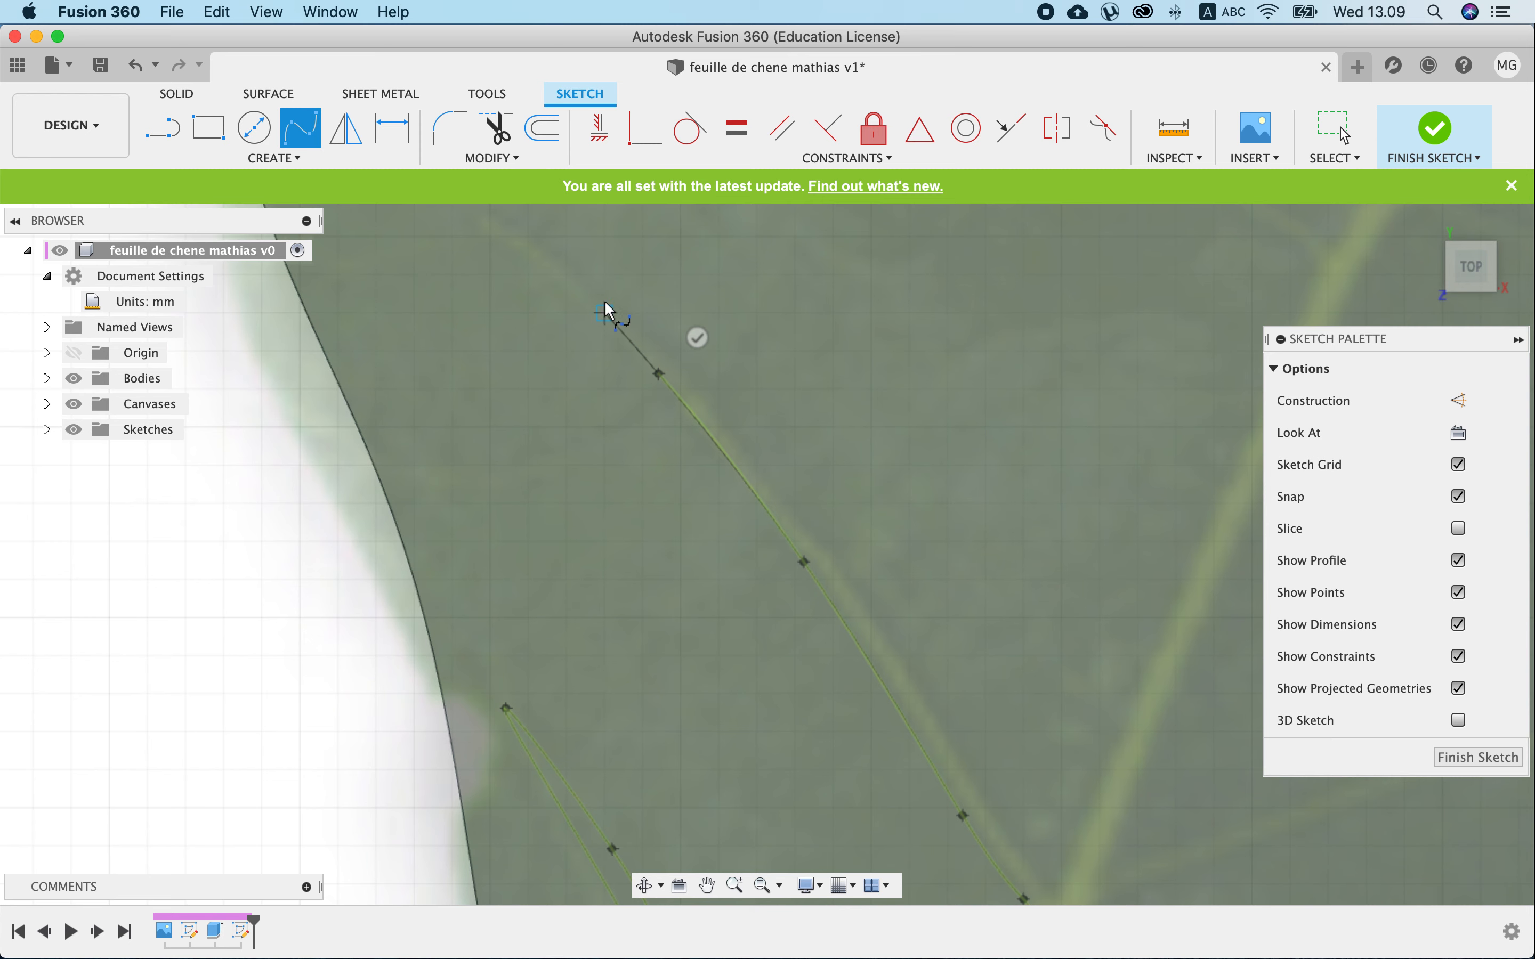
{"action": "left_click", "coordinate": [595, 302]}
Bring the spline back along the upper edge of the second left side vein to the midrib.
{"action": "left_click", "coordinate": [706, 404]}
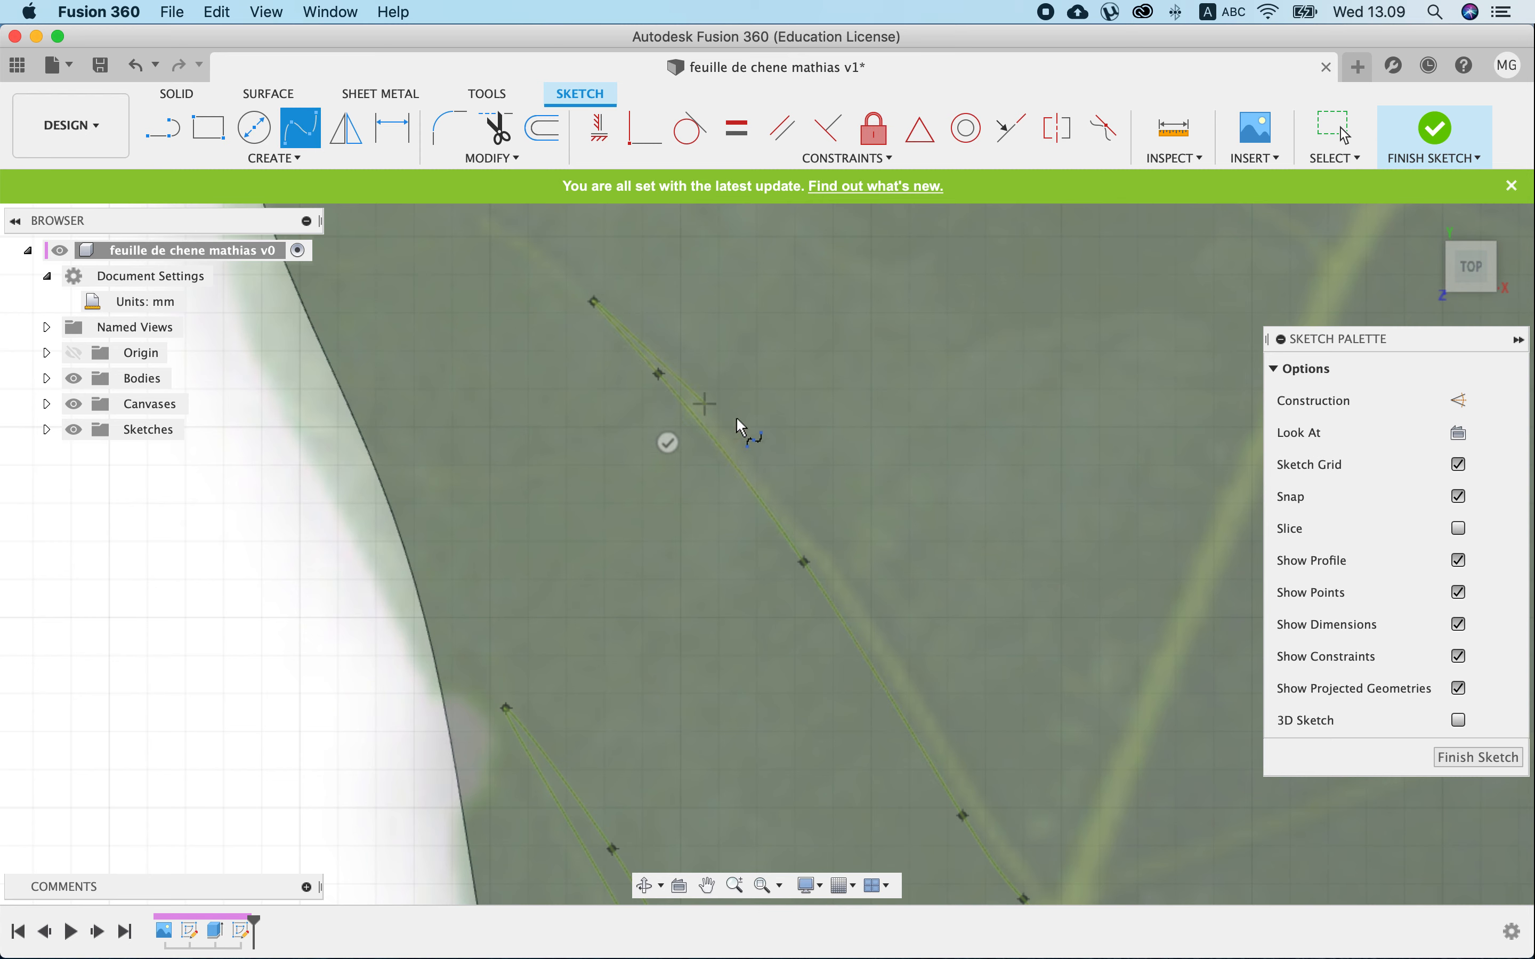
{"action": "left_click", "coordinate": [861, 595]}
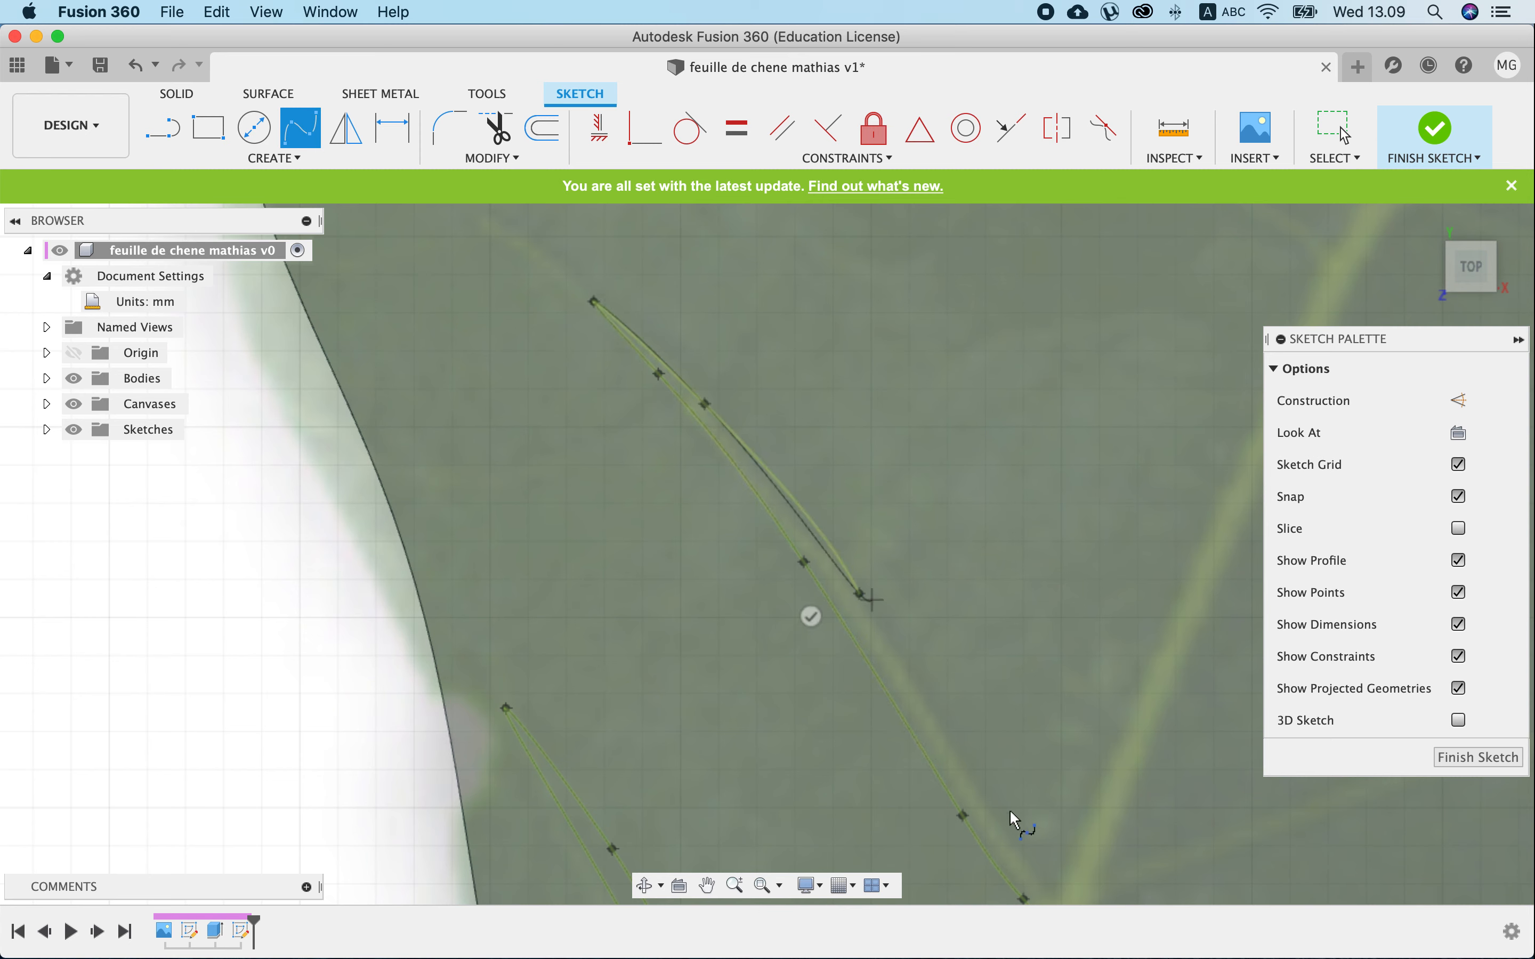
{"action": "left_click", "coordinate": [1052, 886]}
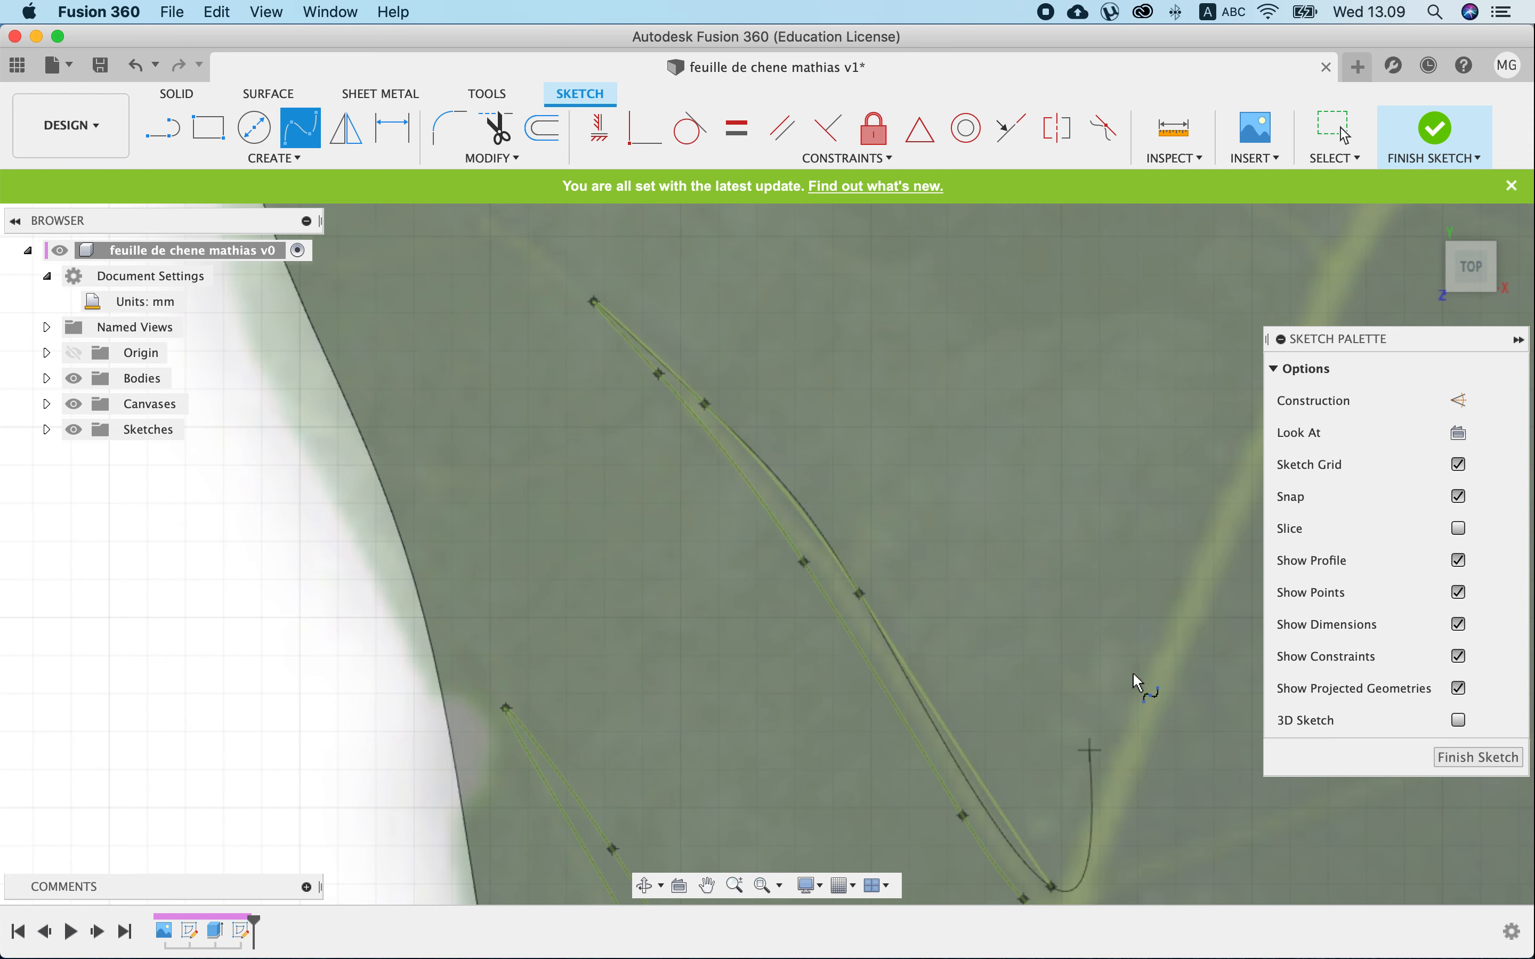
Extend the spline up the left edge of the midrib to the junction with the third left side vein.
{"action": "left_click", "coordinate": [1074, 845]}
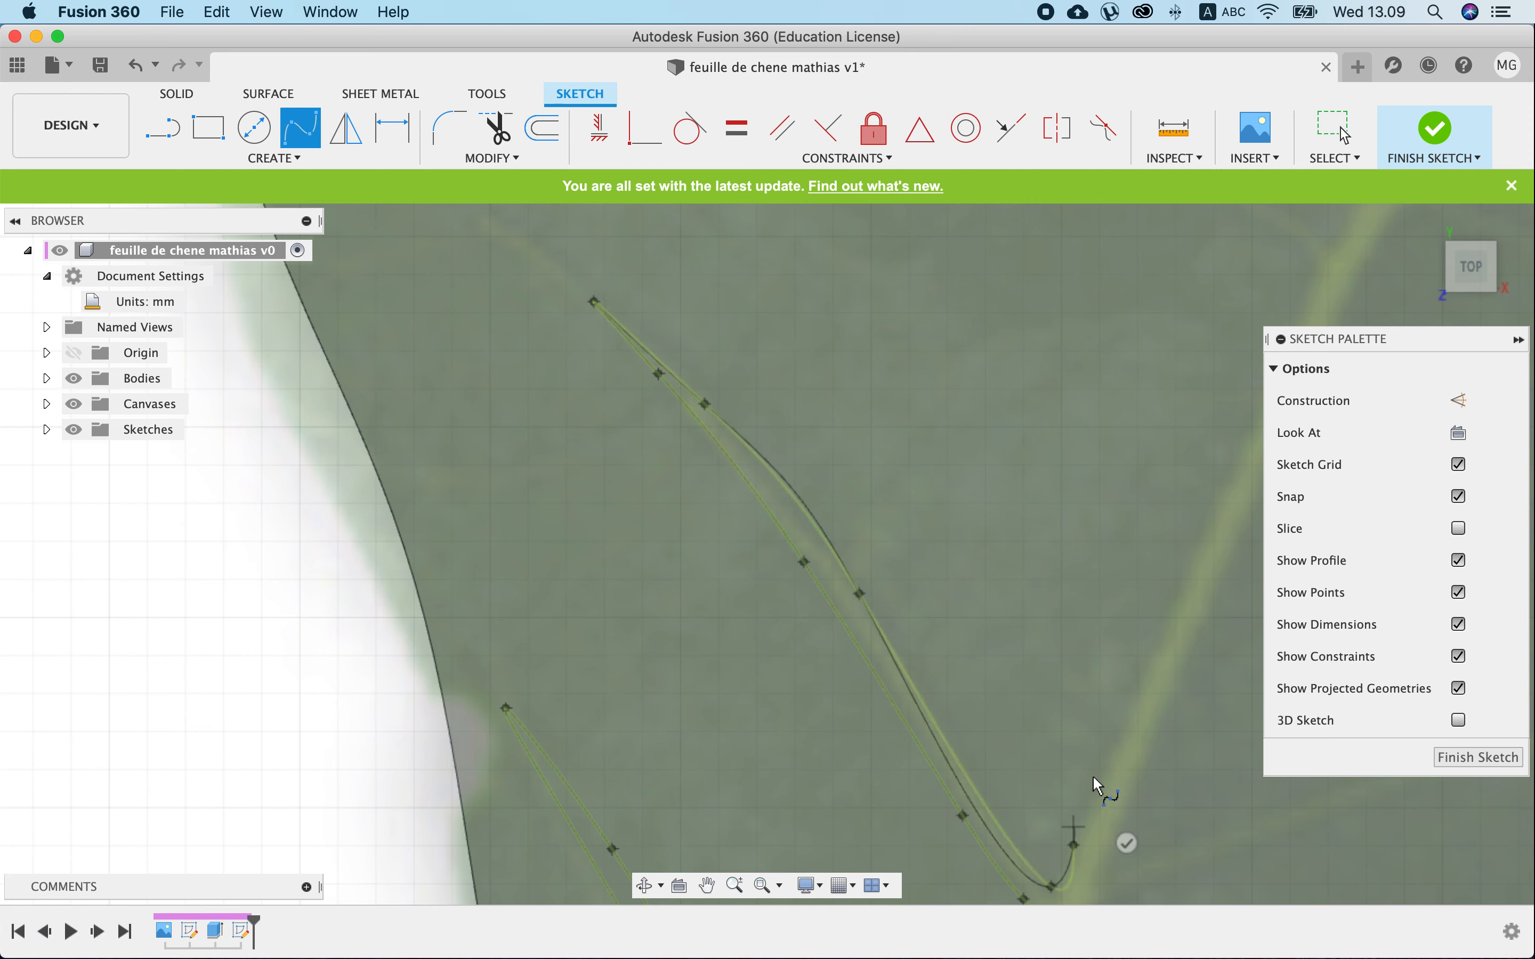
{"action": "left_click", "coordinate": [1144, 677]}
{"action": "left_click", "coordinate": [1228, 475]}
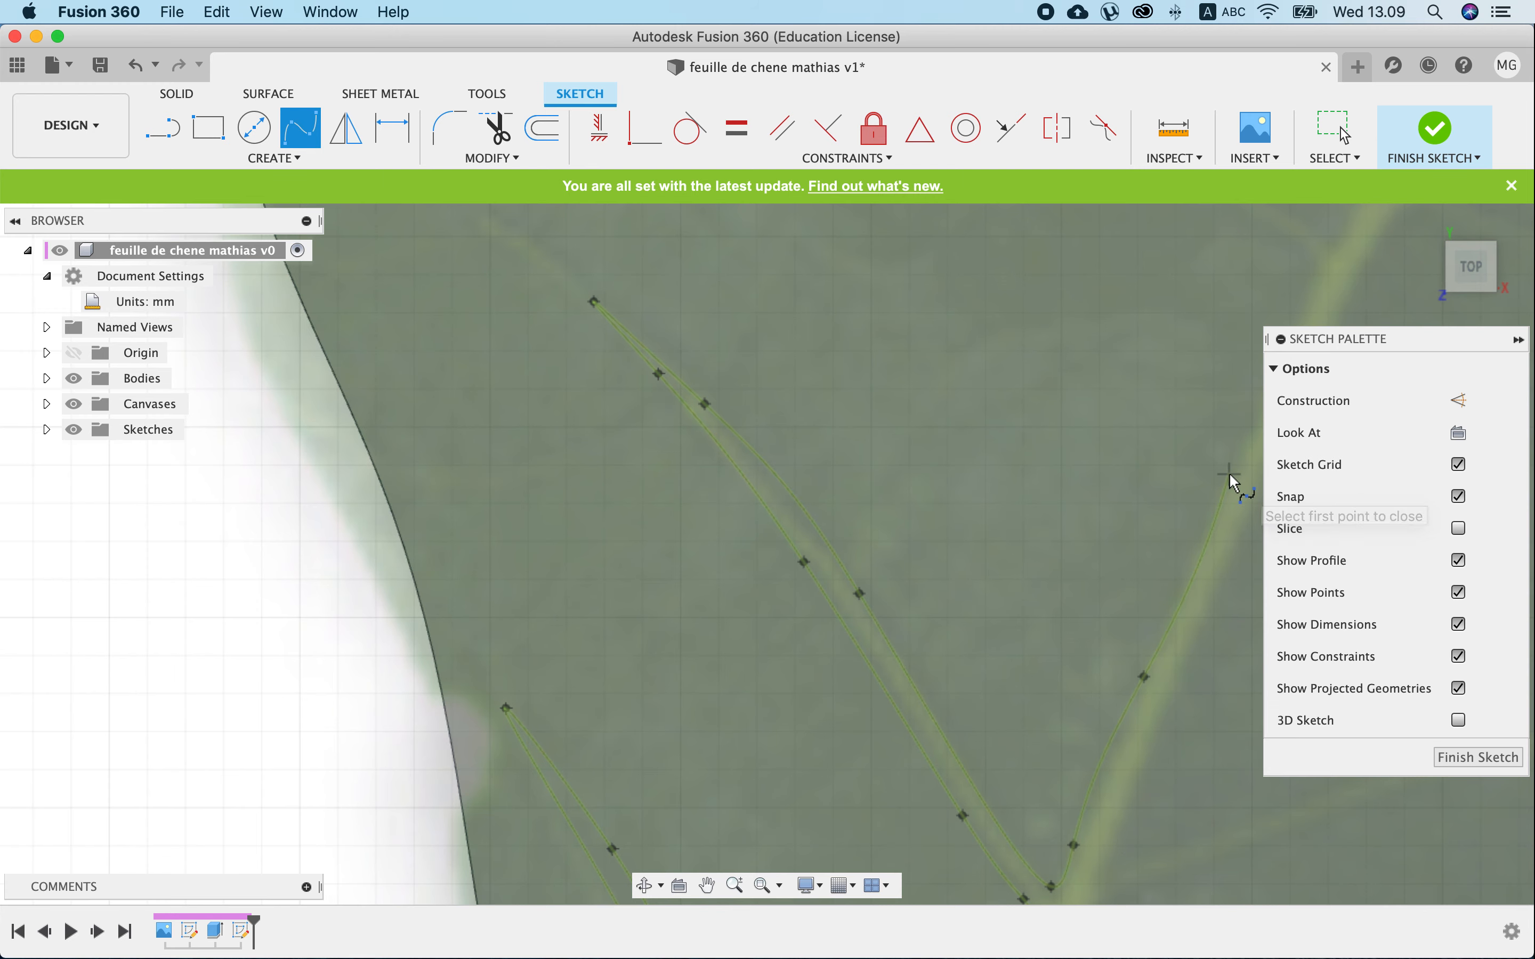
{"action": "scroll", "coordinate": [1004, 507], "scroll_direction": "down", "scroll_amount": 3}
{"action": "scroll", "coordinate": [1004, 508], "scroll_direction": "down", "scroll_amount": 2}
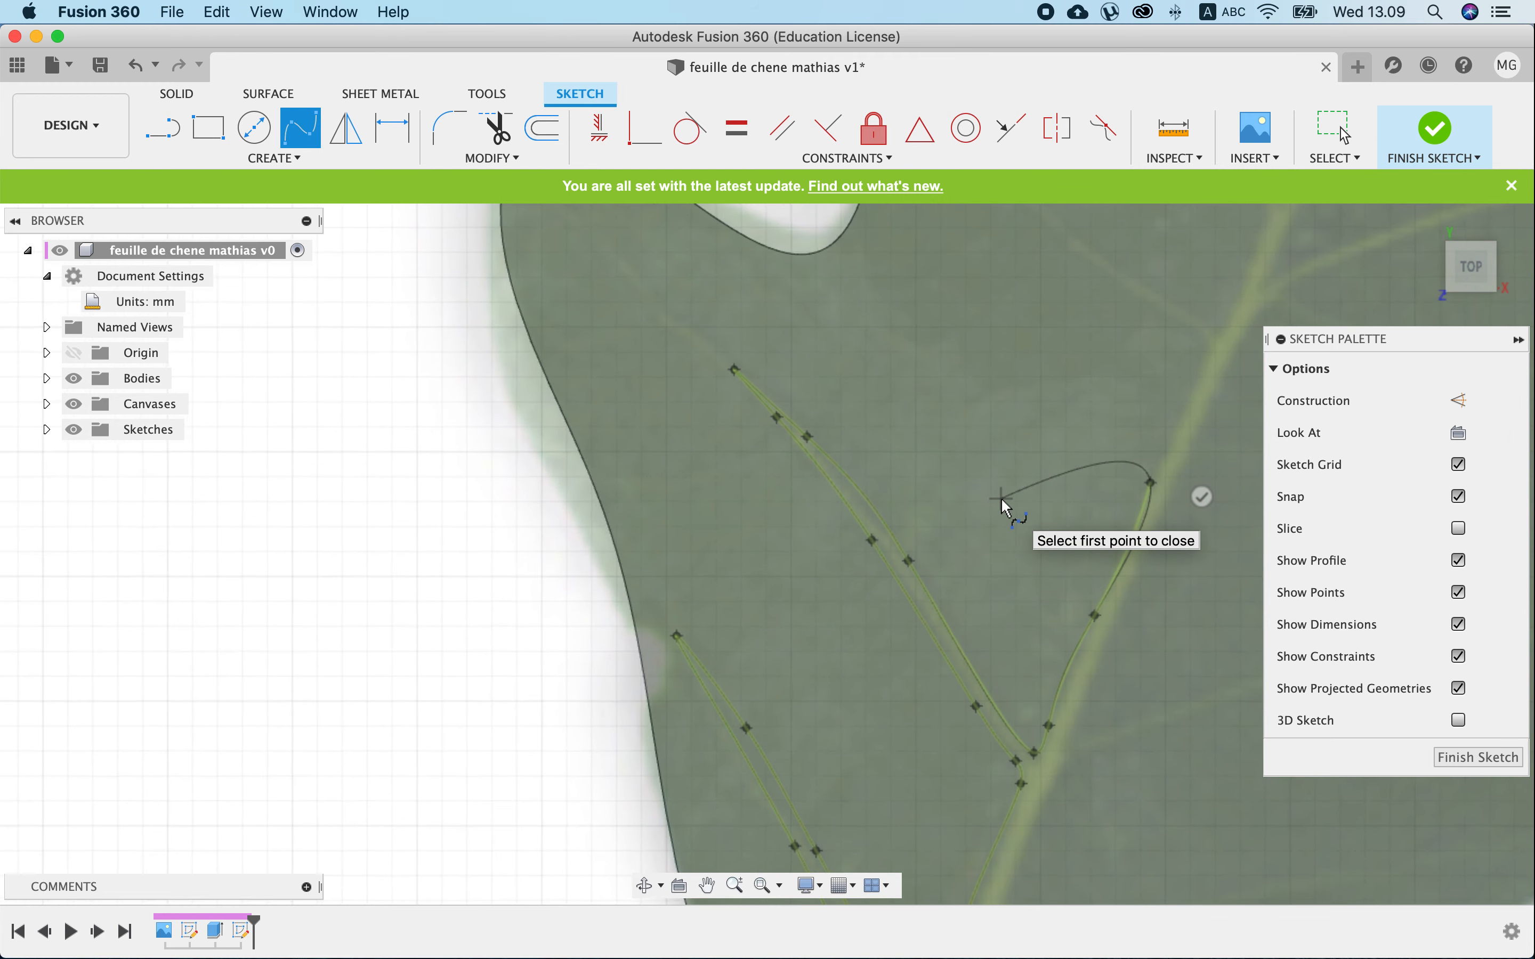
{"action": "left_click", "coordinate": [1197, 365]}
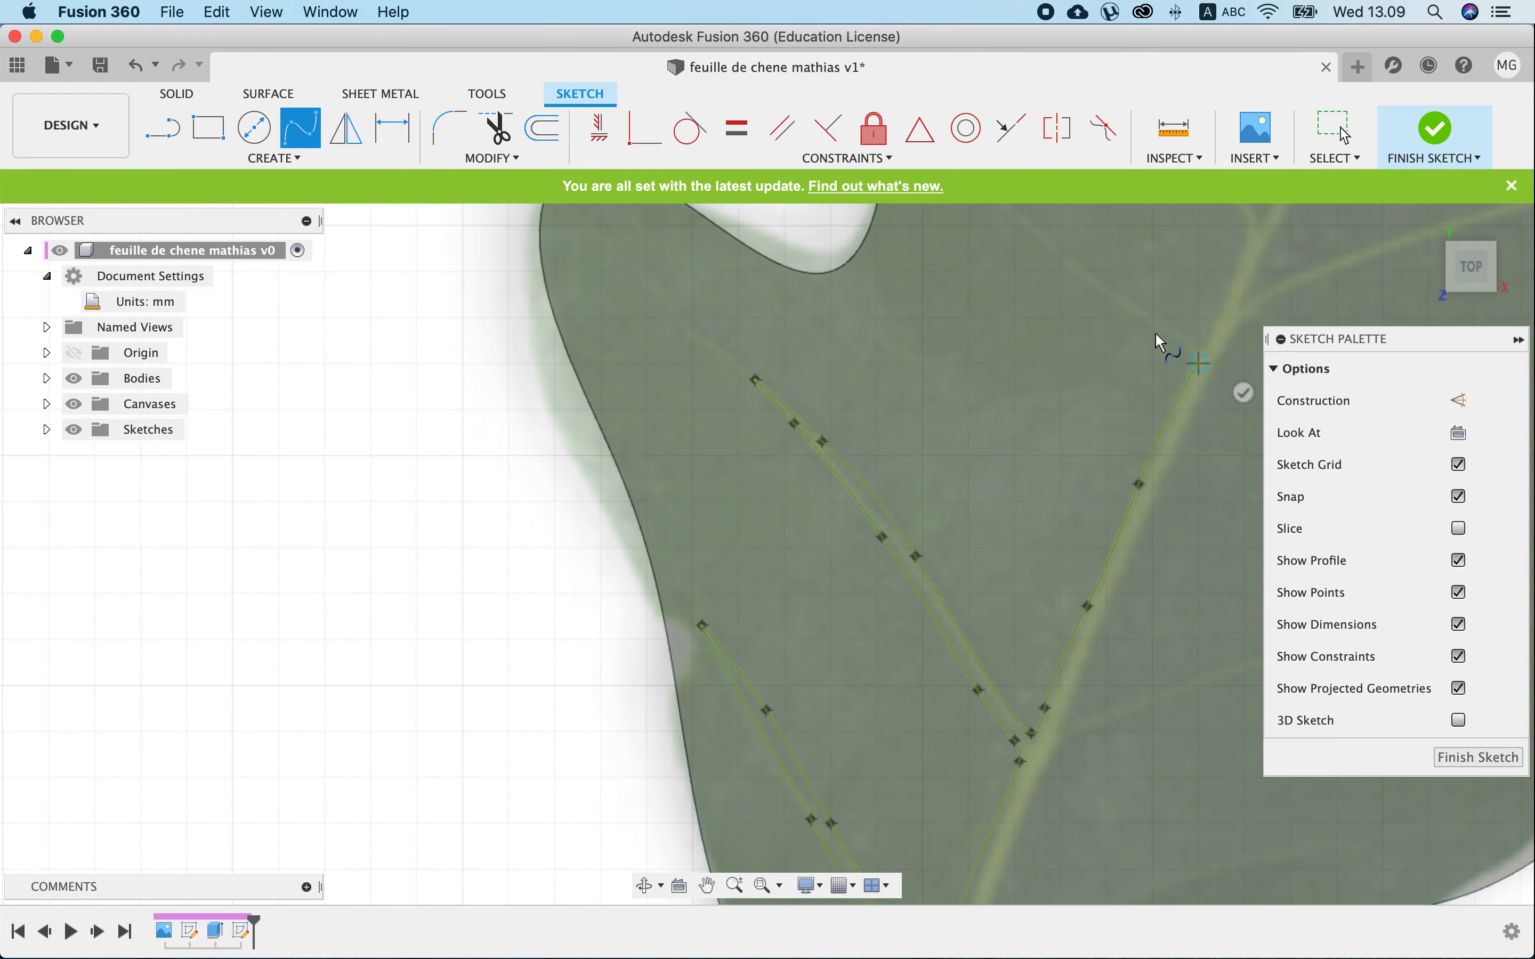
Trace the lower edge of the third left side vein outward to its tip with further spline points.
{"action": "left_click", "coordinate": [1182, 348]}
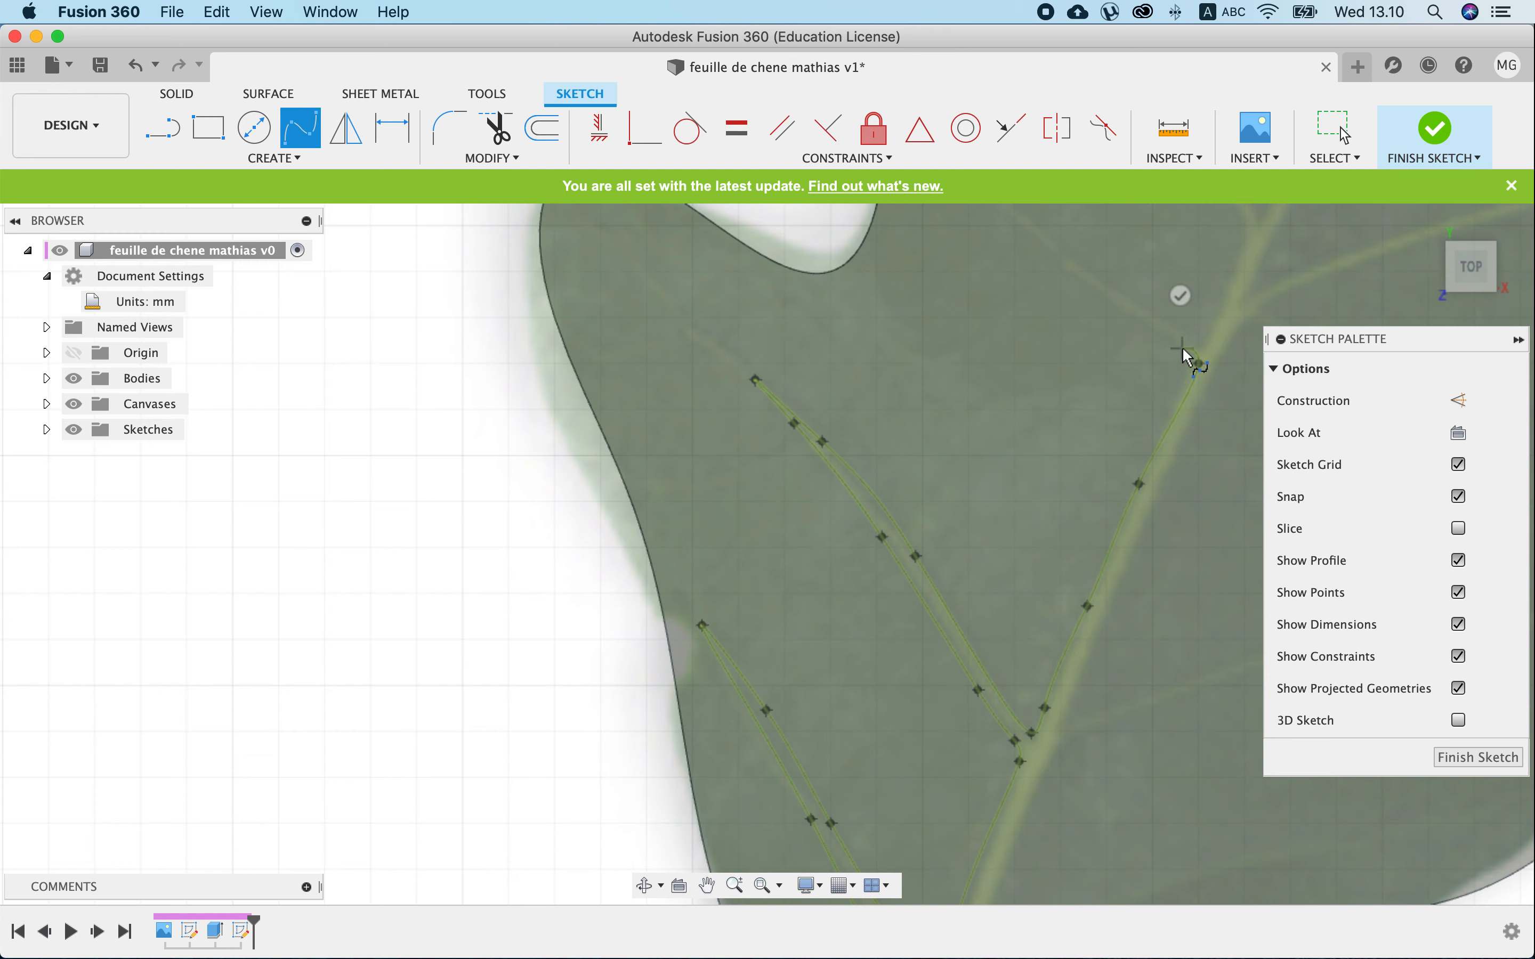
{"action": "left_click", "coordinate": [1091, 288]}
{"action": "left_click", "coordinate": [1035, 241]}
{"action": "scroll", "coordinate": [1077, 493], "scroll_direction": "down", "scroll_amount": 1}
{"action": "scroll", "coordinate": [1077, 493], "scroll_direction": "down", "scroll_amount": 2}
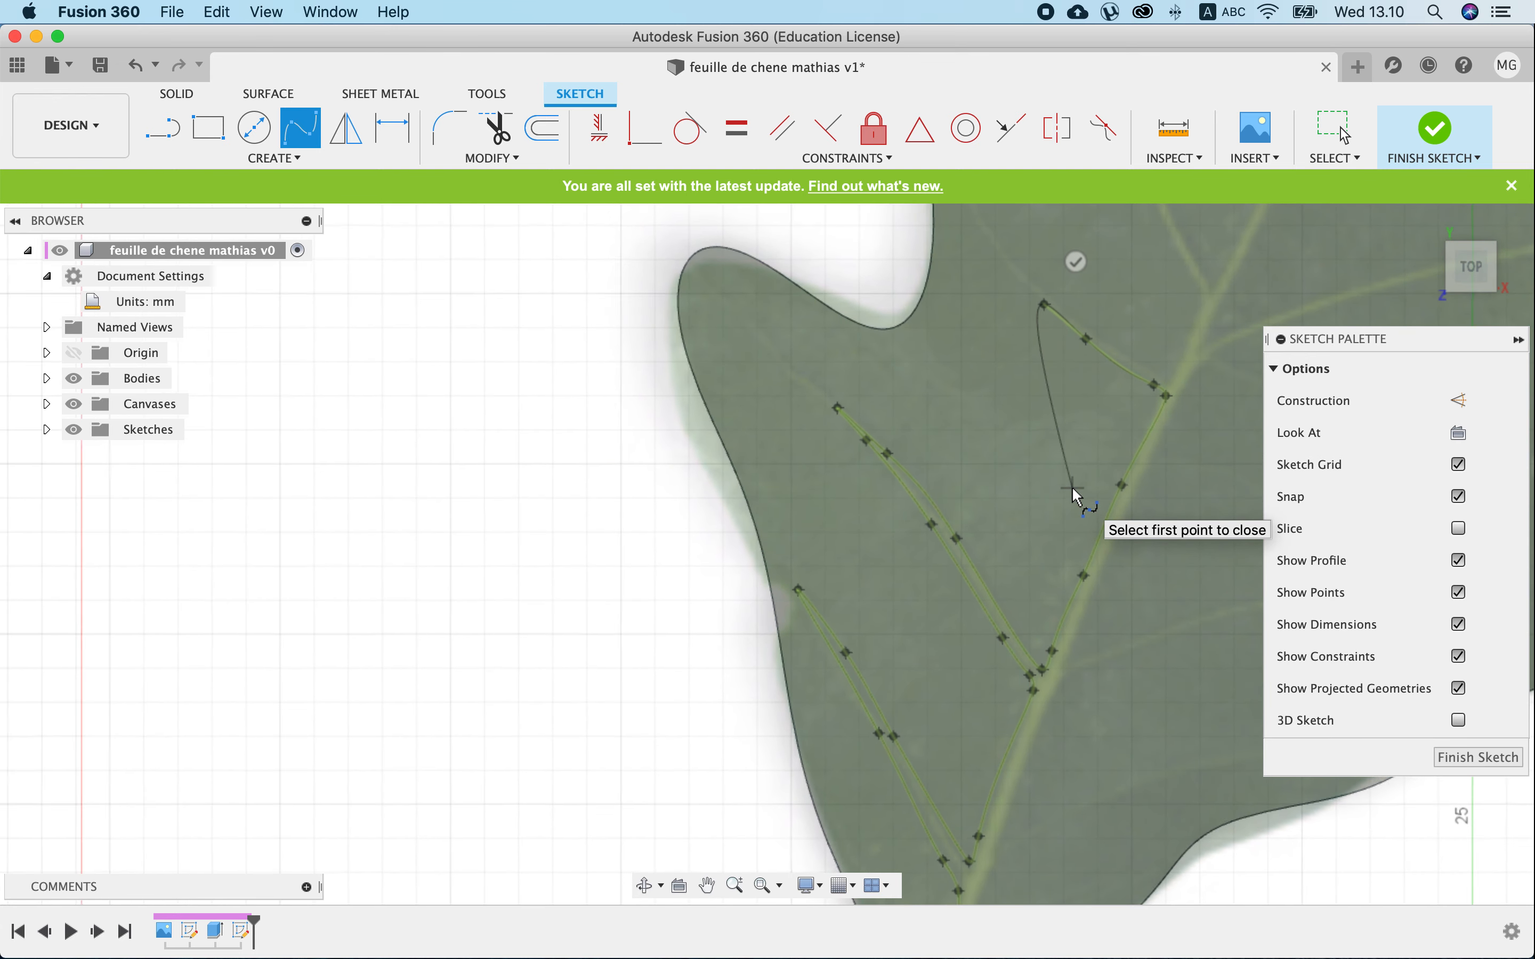
{"action": "scroll", "coordinate": [1073, 496], "scroll_direction": "down", "scroll_amount": 1}
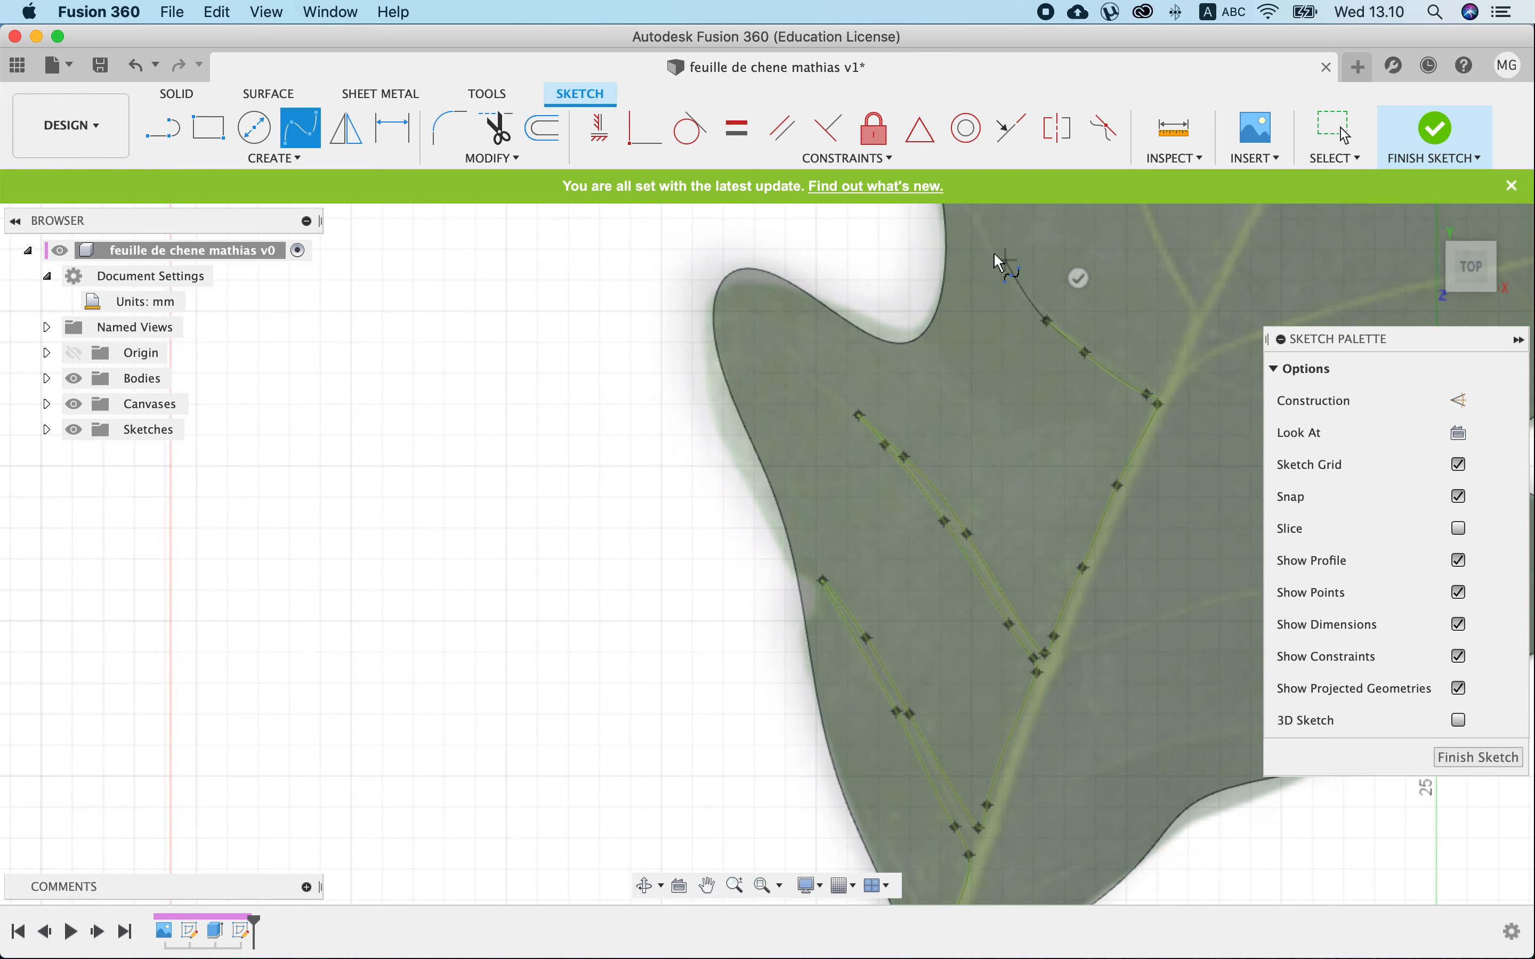
{"action": "left_click", "coordinate": [981, 239]}
{"action": "left_click", "coordinate": [971, 218]}
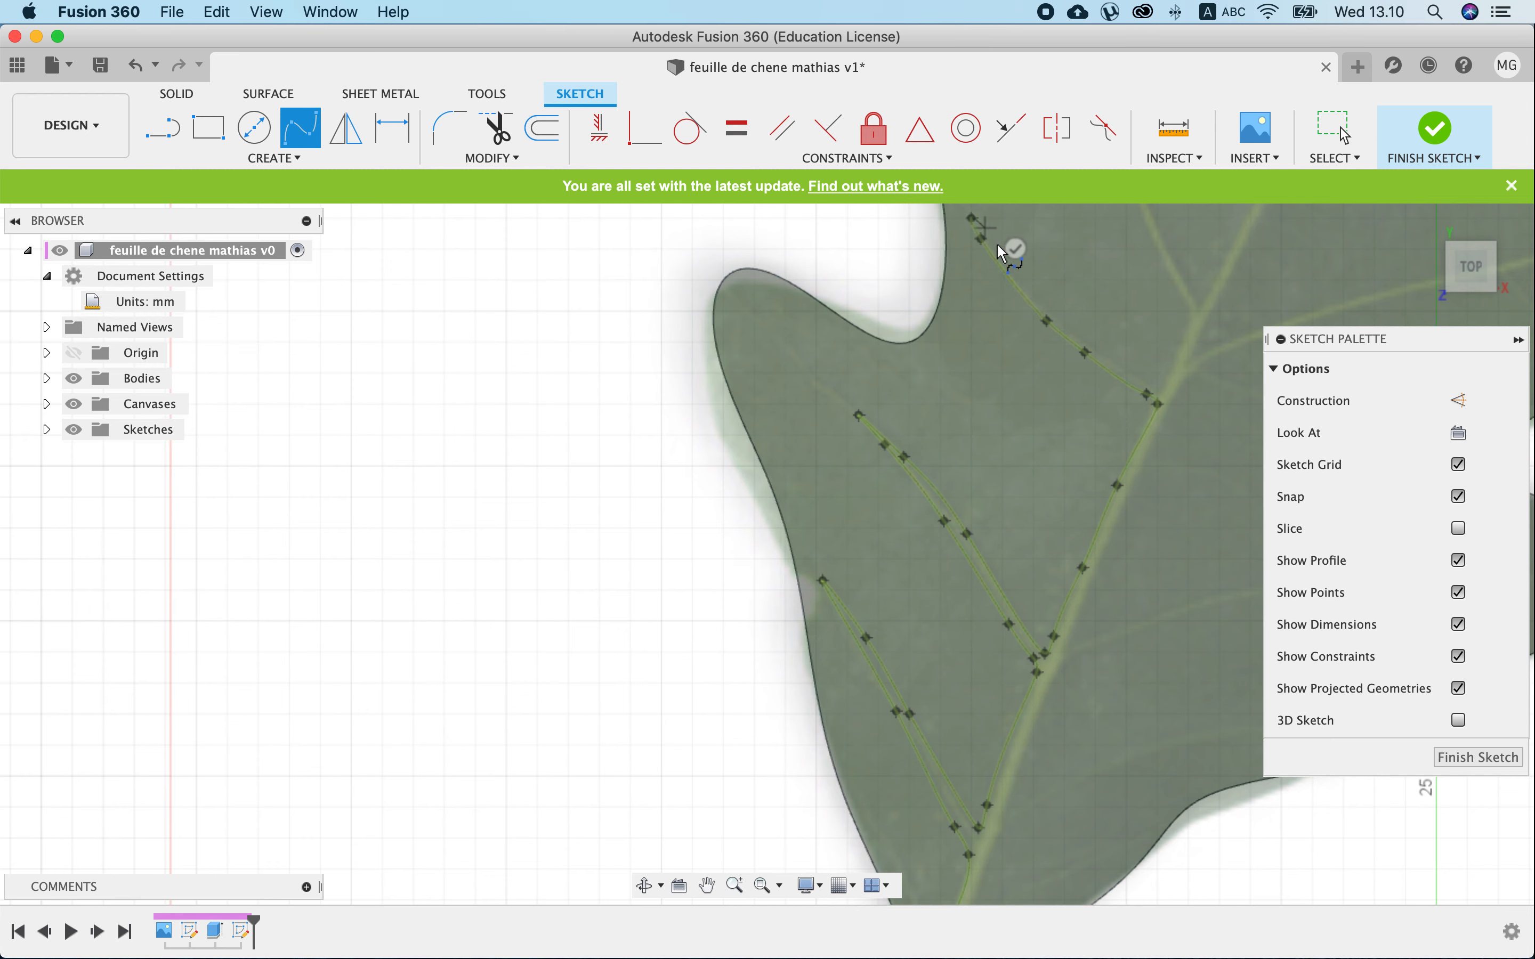
Bring the spline back along the upper edge of the third left side vein to the midrib.
{"action": "left_click", "coordinate": [1001, 249]}
{"action": "left_click", "coordinate": [1050, 311]}
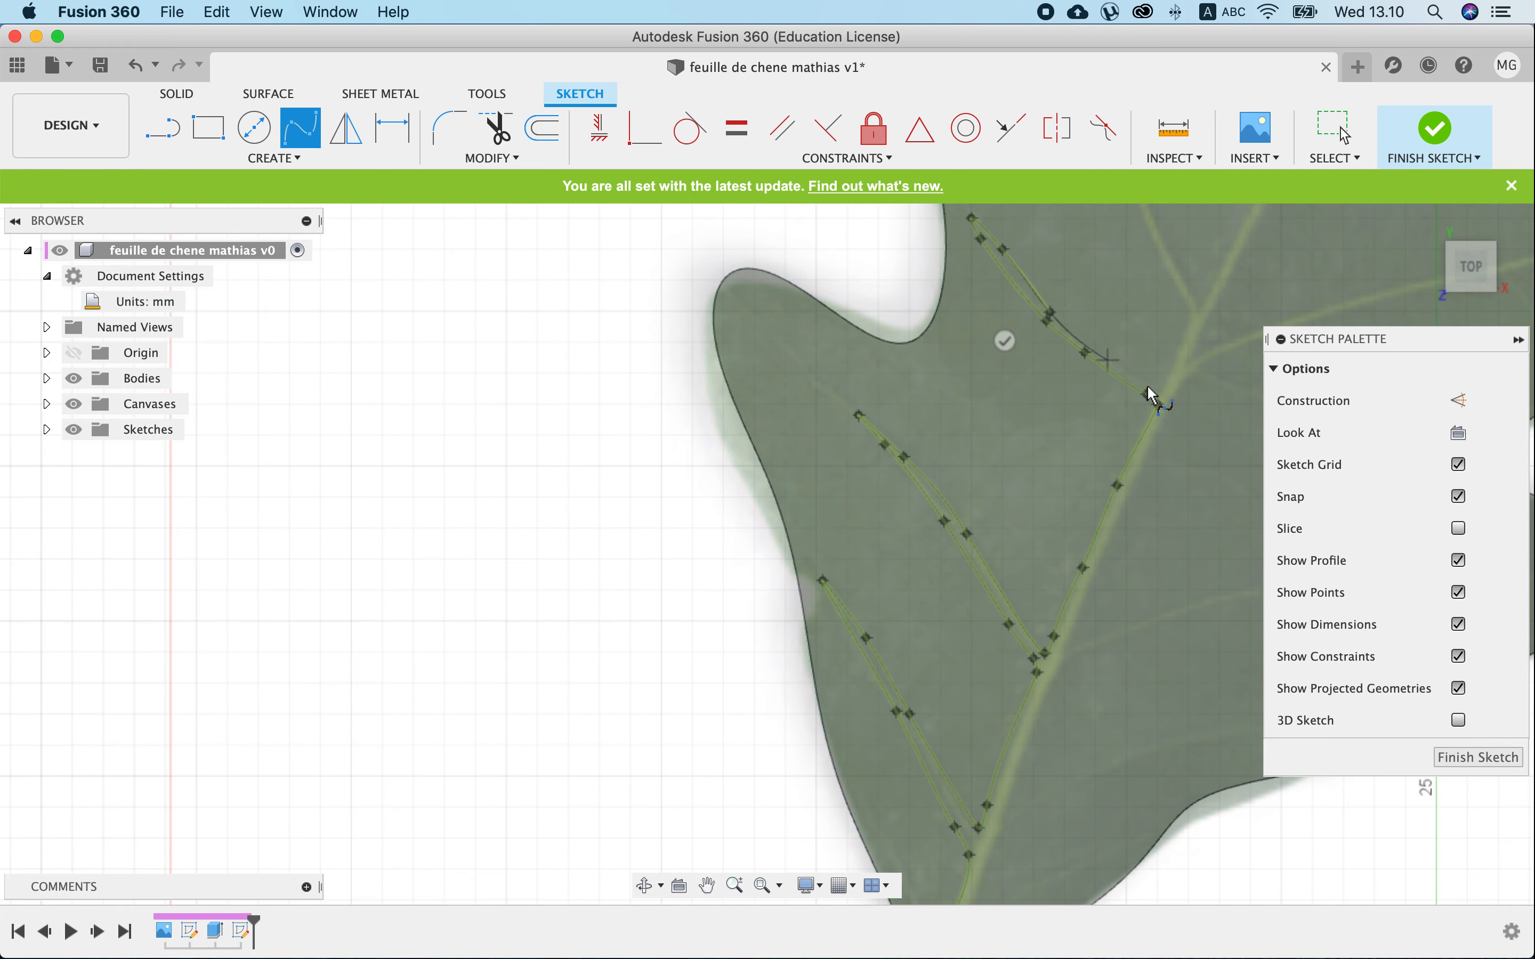
{"action": "scroll", "coordinate": [1166, 394], "scroll_direction": "up", "scroll_amount": 10}
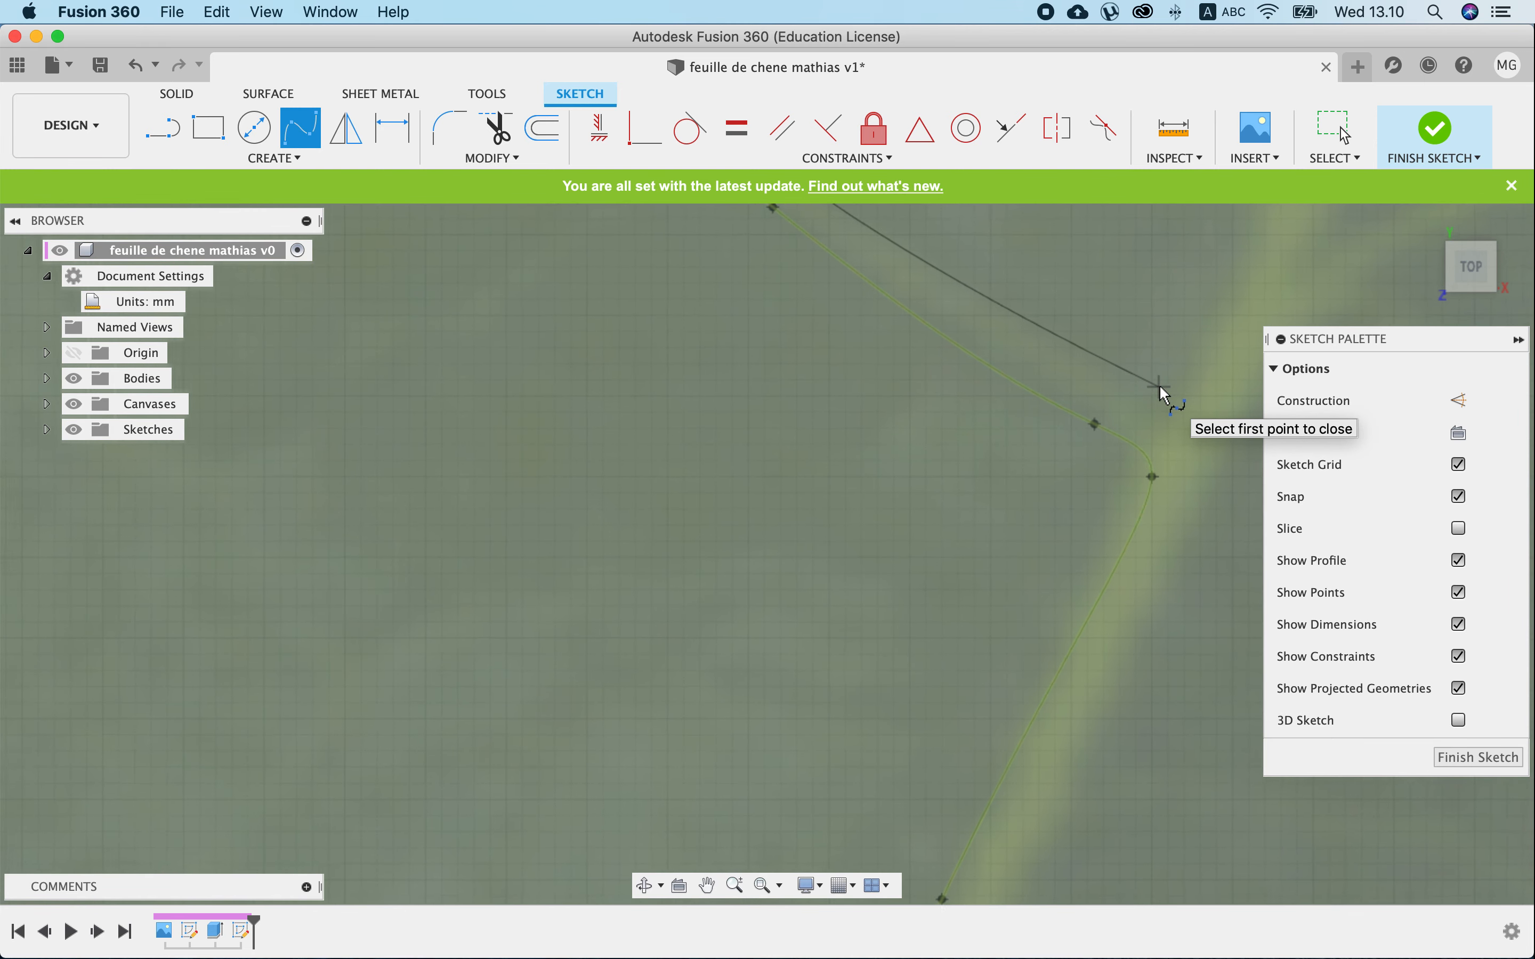
{"action": "left_click", "coordinate": [1169, 397]}
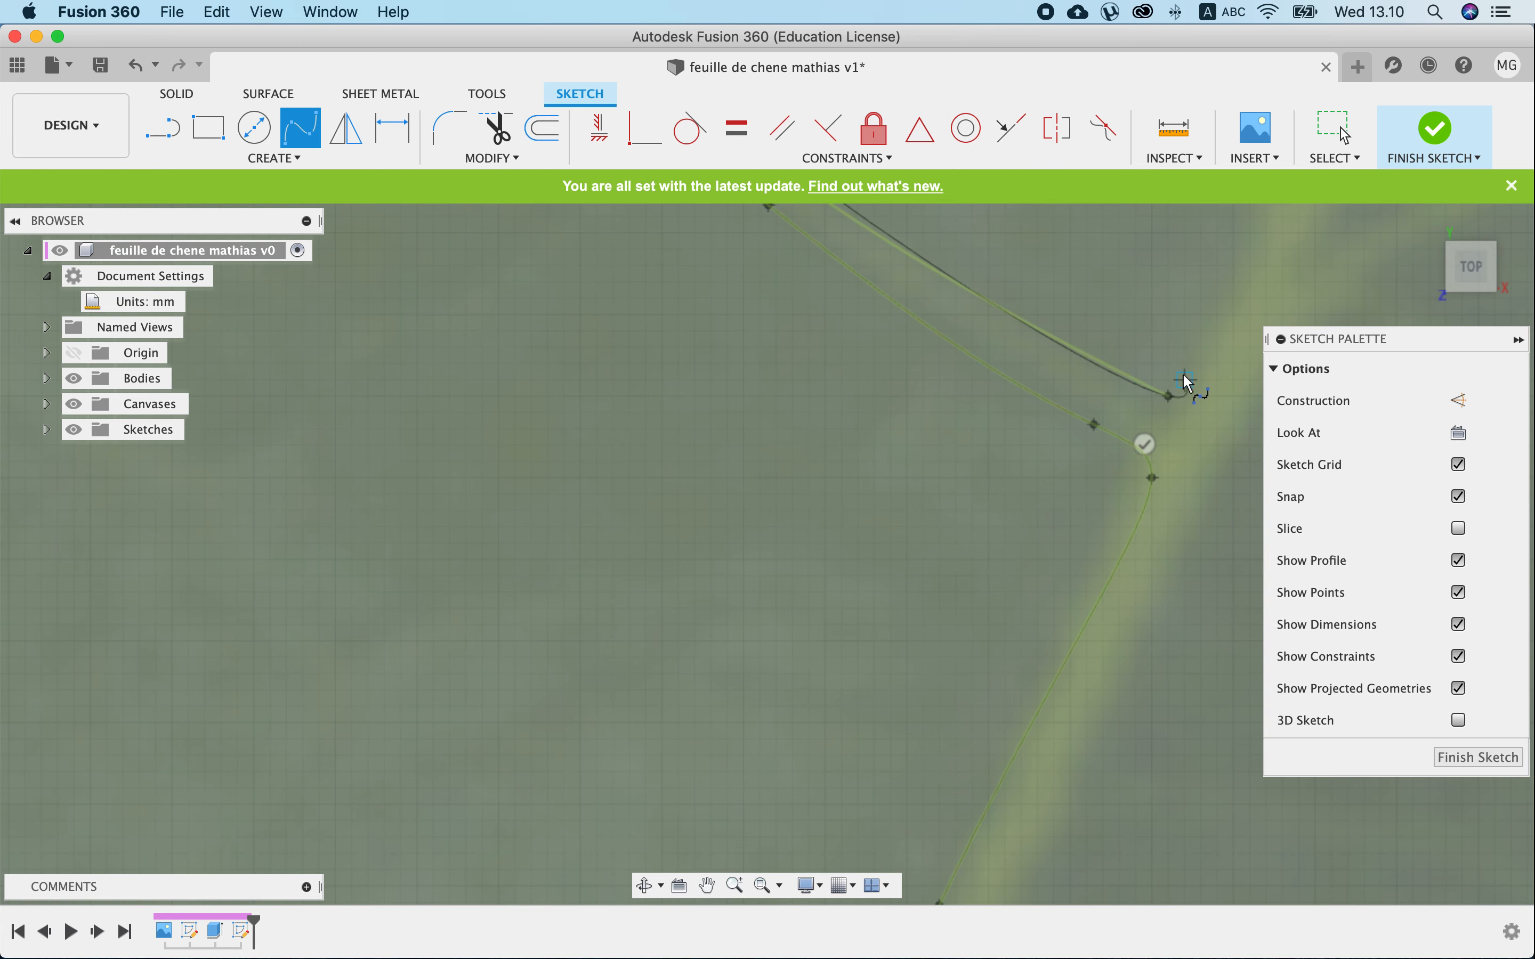
Extend the spline up the left edge of the midrib to the base of the fourth left side vein.
{"action": "left_click", "coordinate": [1184, 382]}
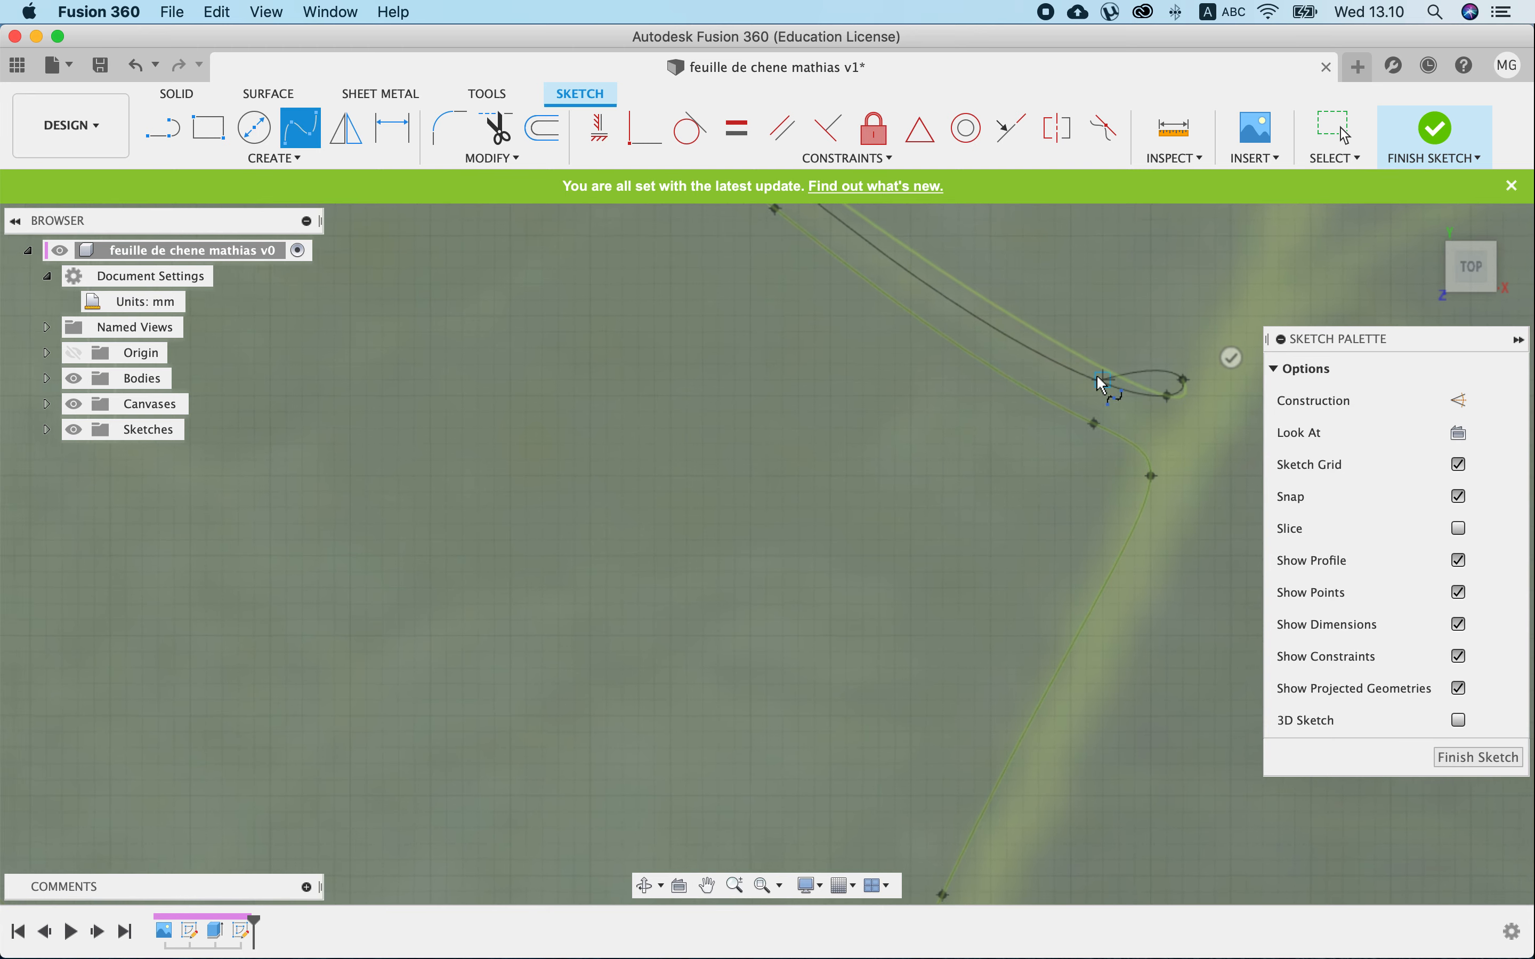
{"action": "scroll", "coordinate": [1103, 384], "scroll_direction": "down", "scroll_amount": 5}
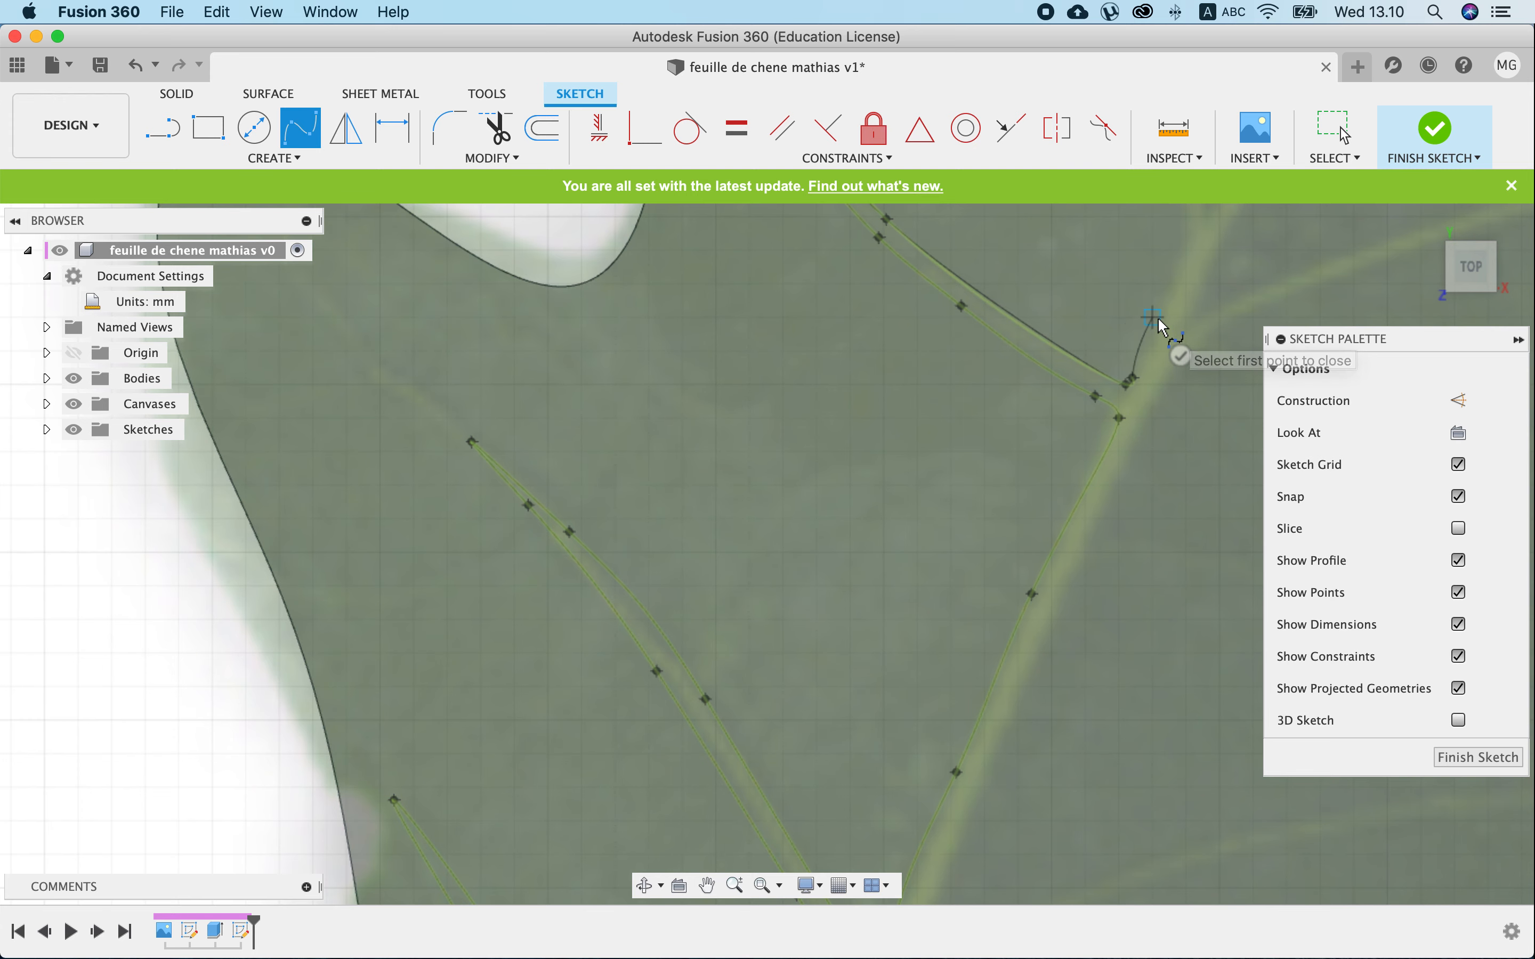
{"action": "left_click", "coordinate": [1155, 321]}
{"action": "scroll", "coordinate": [987, 498], "scroll_direction": "up", "scroll_amount": 5}
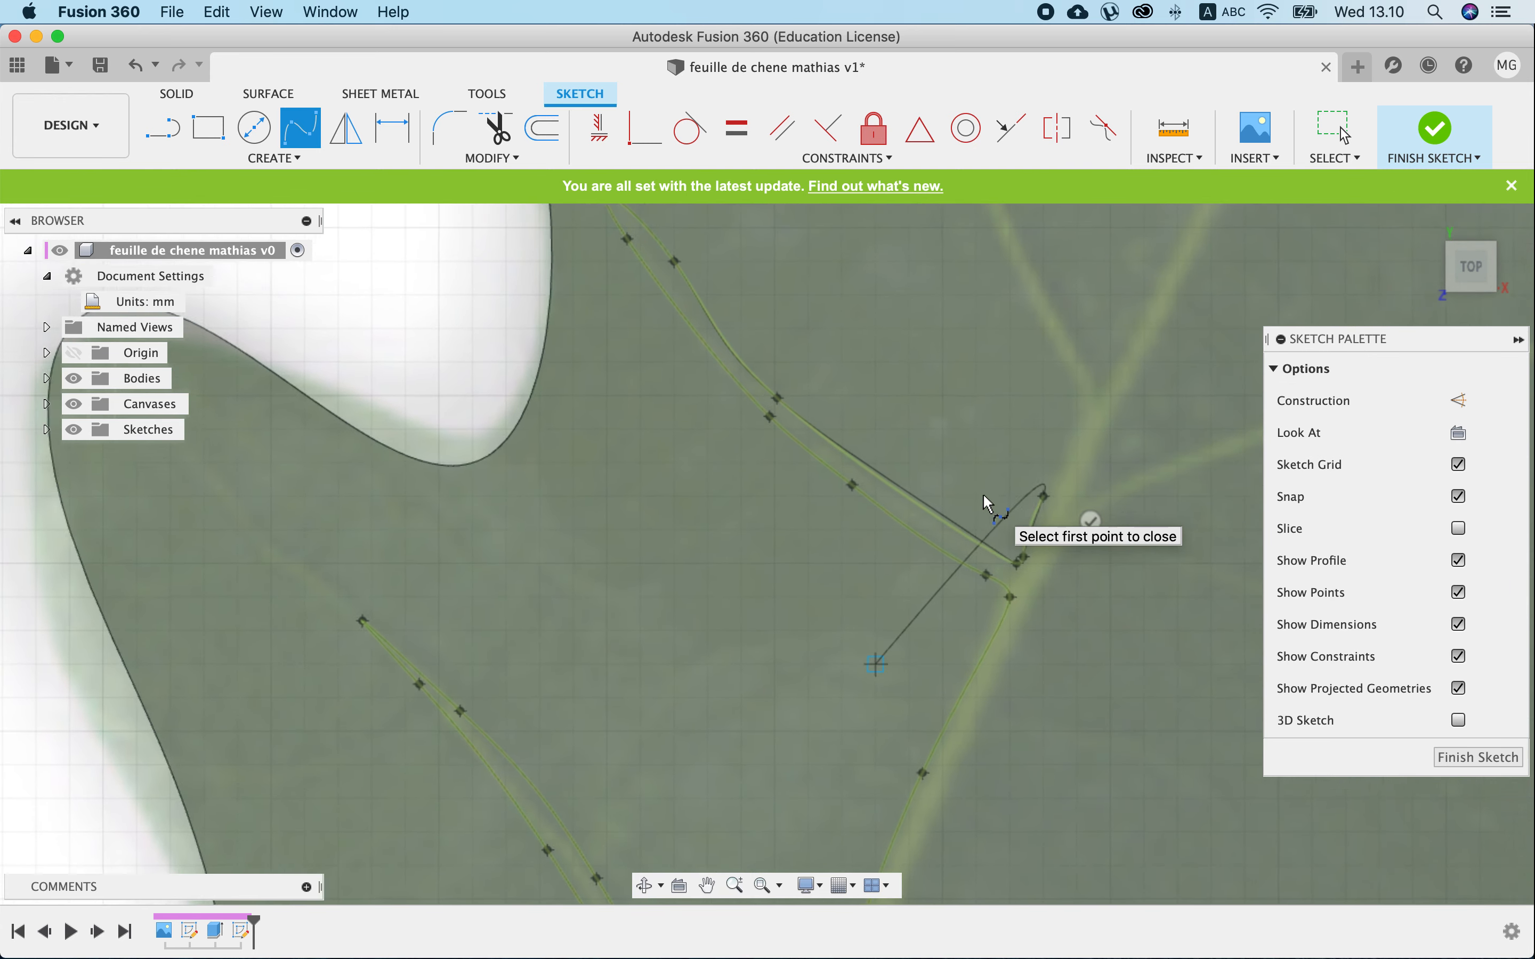
{"action": "left_click", "coordinate": [1039, 466]}
Trace the lower edge of the fourth left side vein outward to its tip with further spline points.
{"action": "left_click", "coordinate": [972, 309]}
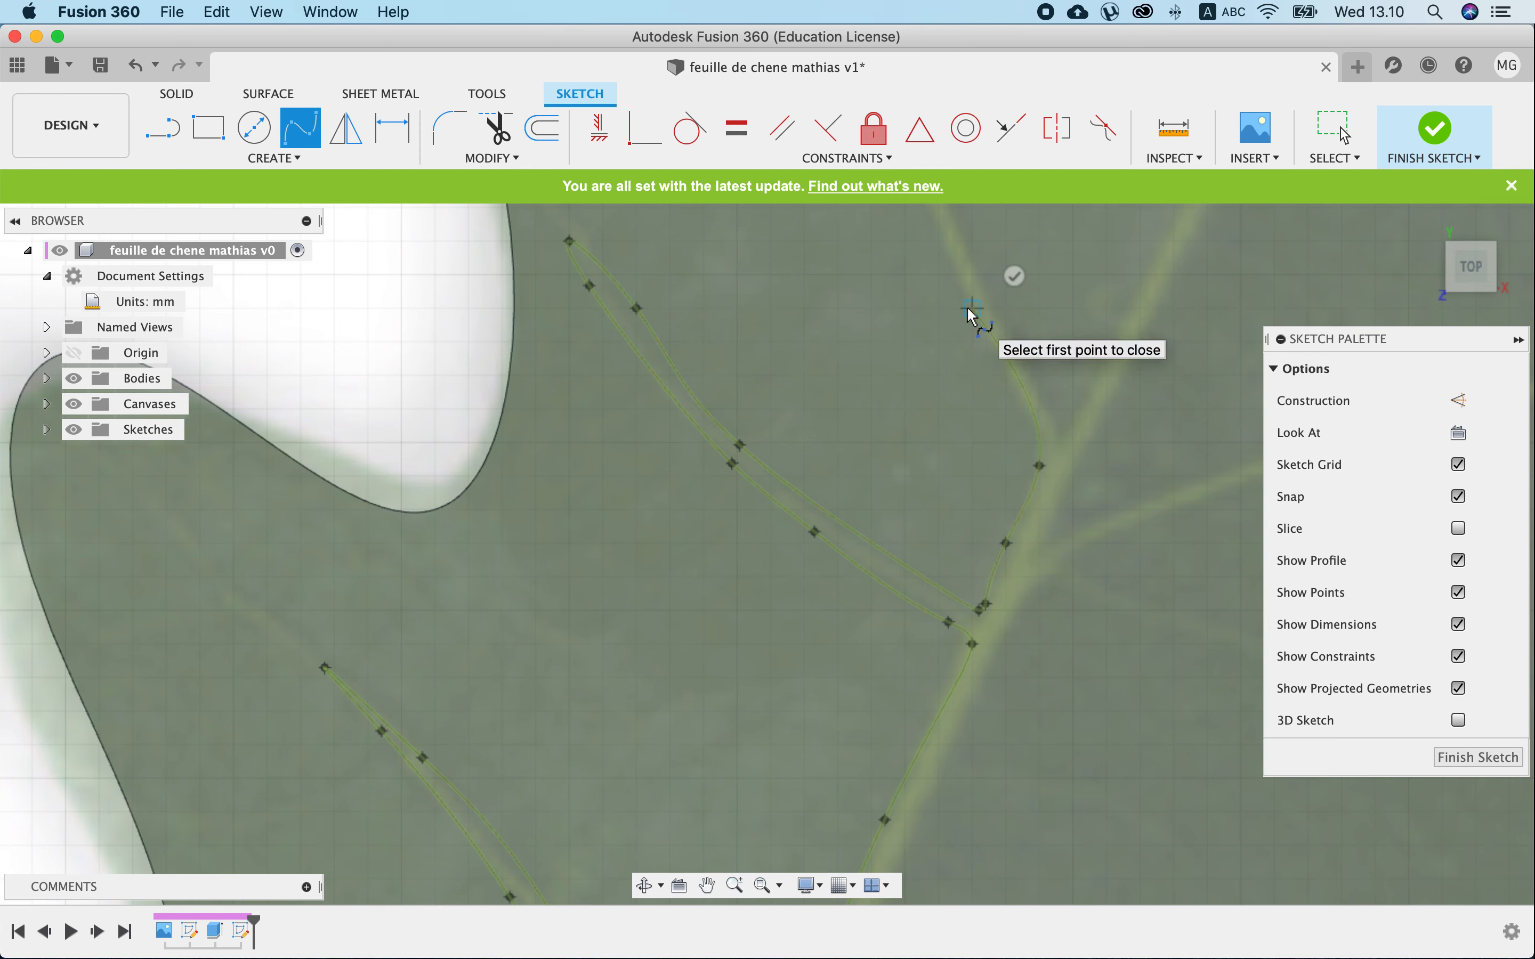
{"action": "left_click", "coordinate": [934, 223]}
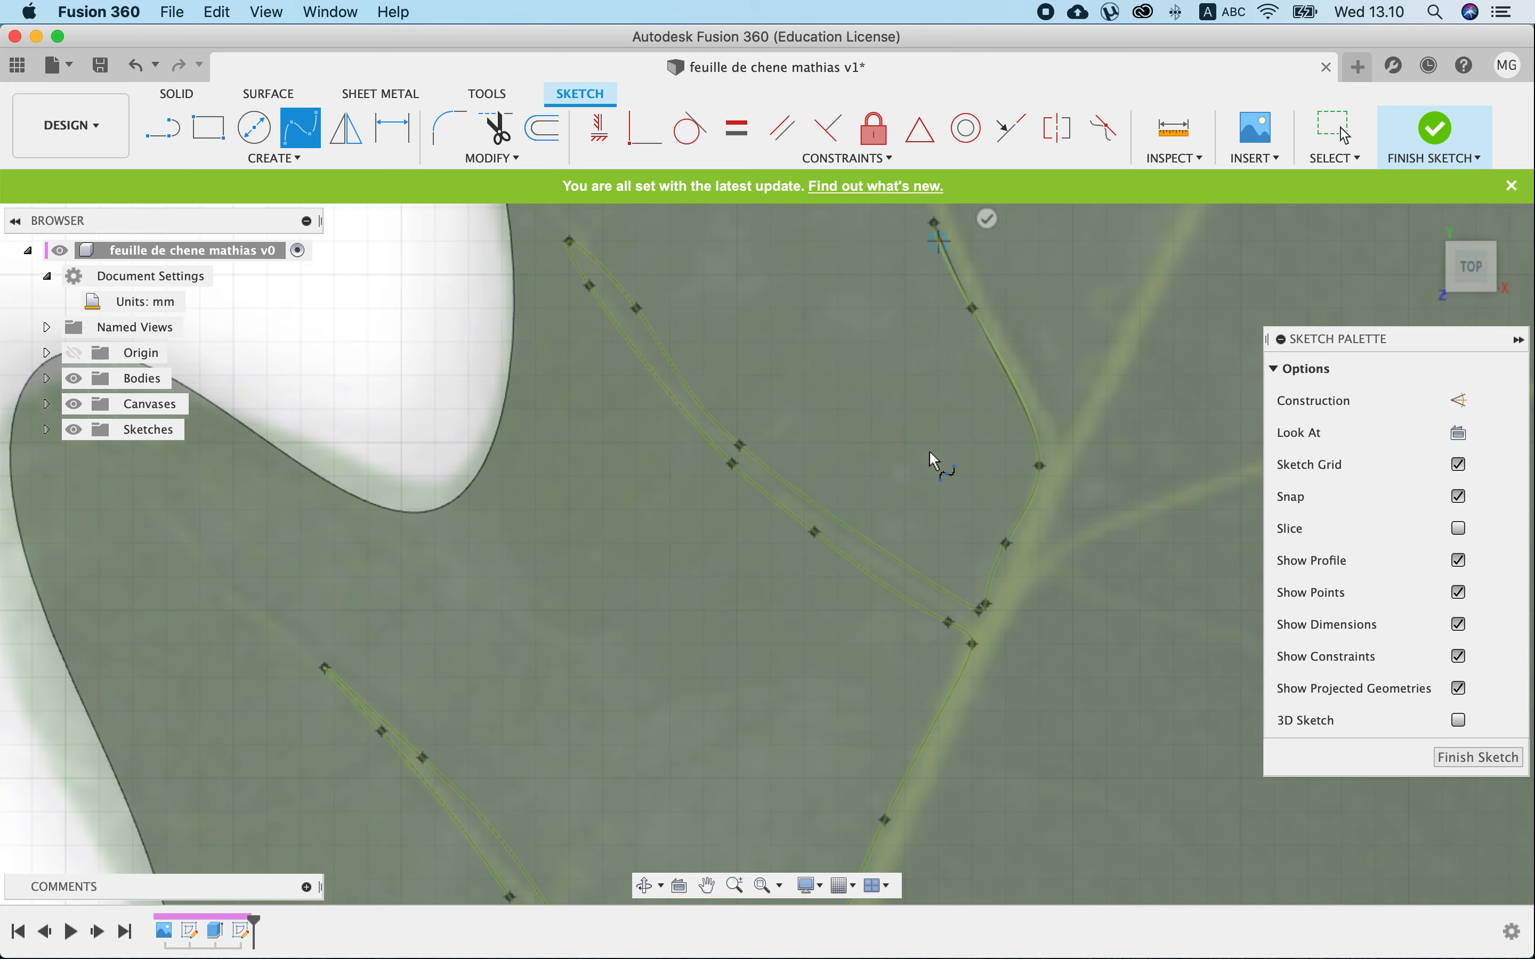
{"action": "scroll", "coordinate": [932, 456], "scroll_direction": "down", "scroll_amount": 3}
{"action": "scroll", "coordinate": [934, 457], "scroll_direction": "down", "scroll_amount": 5}
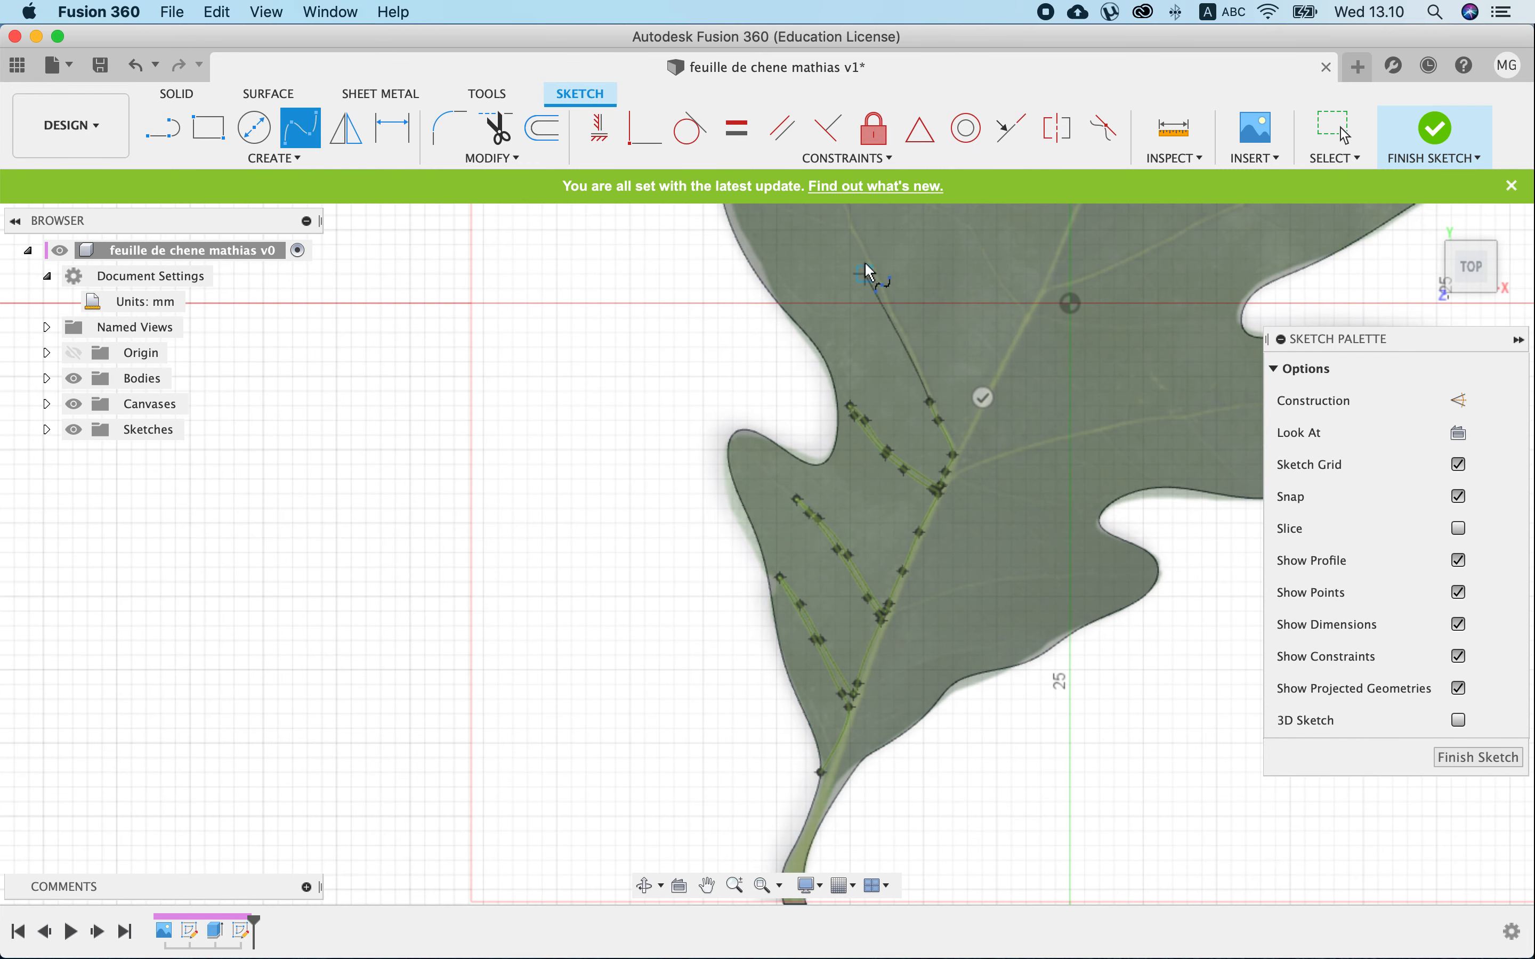
{"action": "left_click", "coordinate": [864, 260]}
{"action": "scroll", "coordinate": [888, 446], "scroll_direction": "down", "scroll_amount": 2}
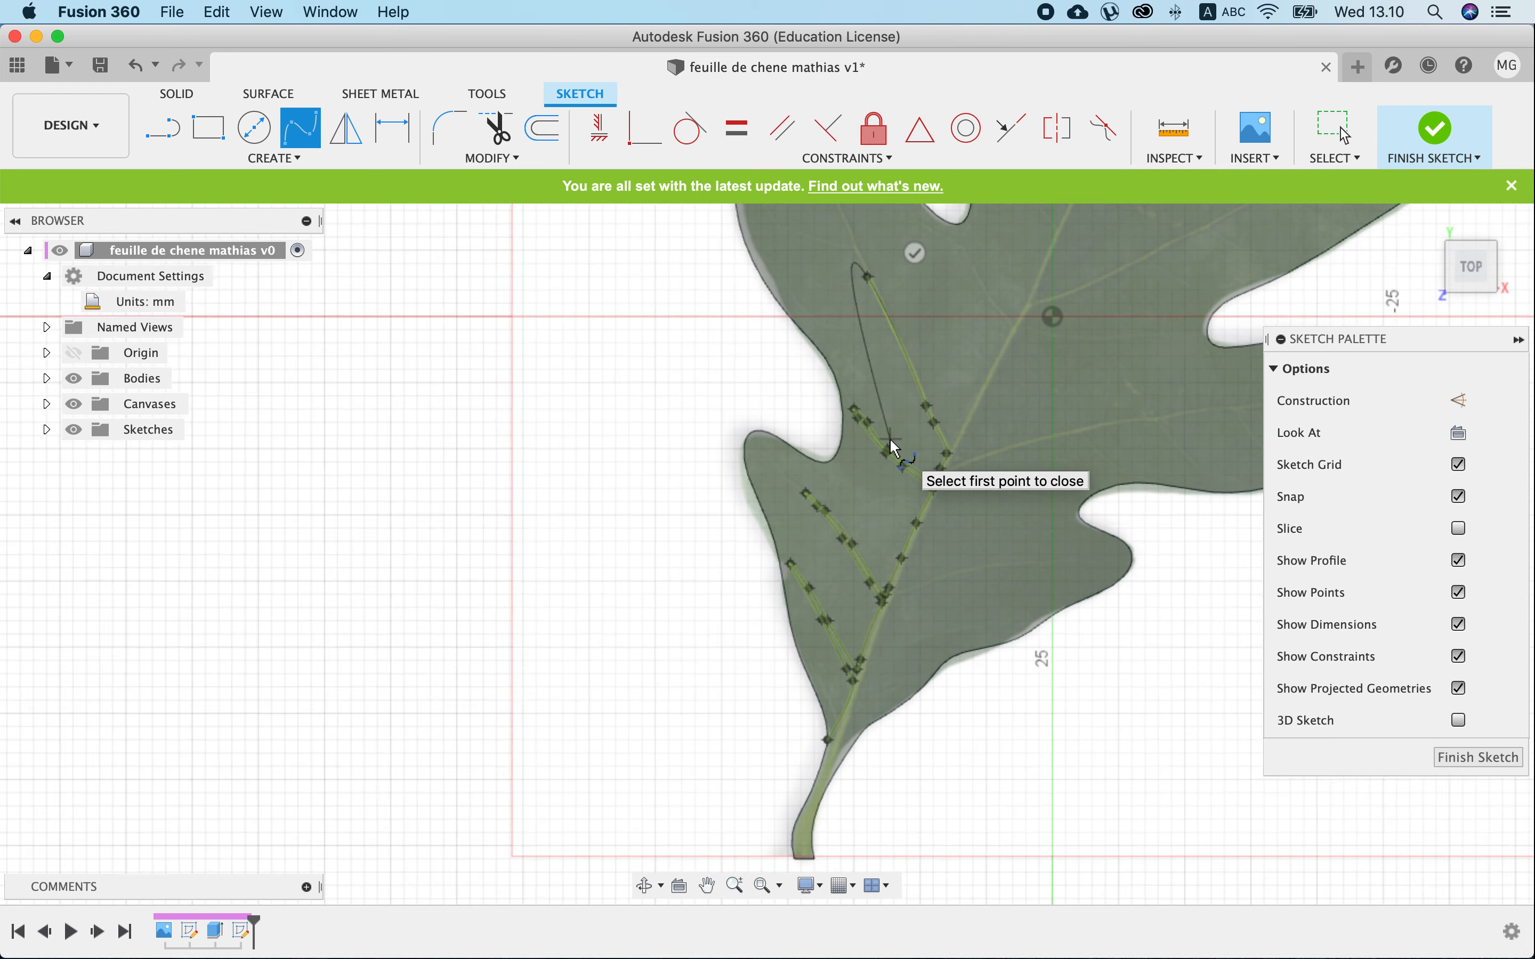
{"action": "scroll", "coordinate": [895, 447], "scroll_direction": "down", "scroll_amount": 3}
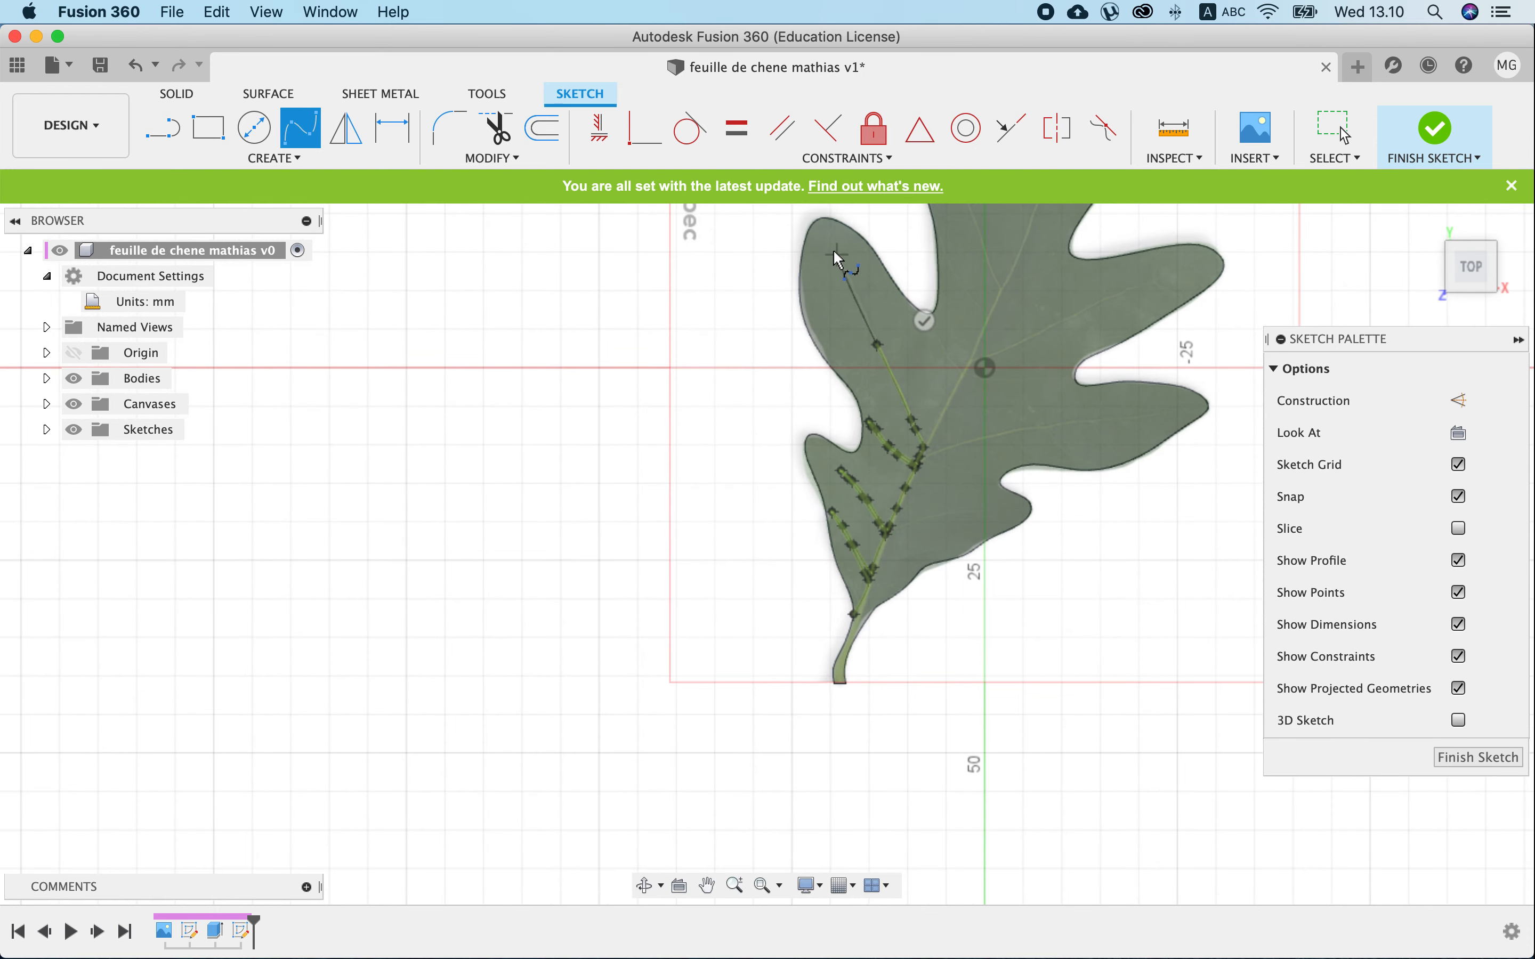
{"action": "scroll", "coordinate": [834, 250], "scroll_direction": "up", "scroll_amount": 5}
{"action": "scroll", "coordinate": [843, 266], "scroll_direction": "up", "scroll_amount": 3}
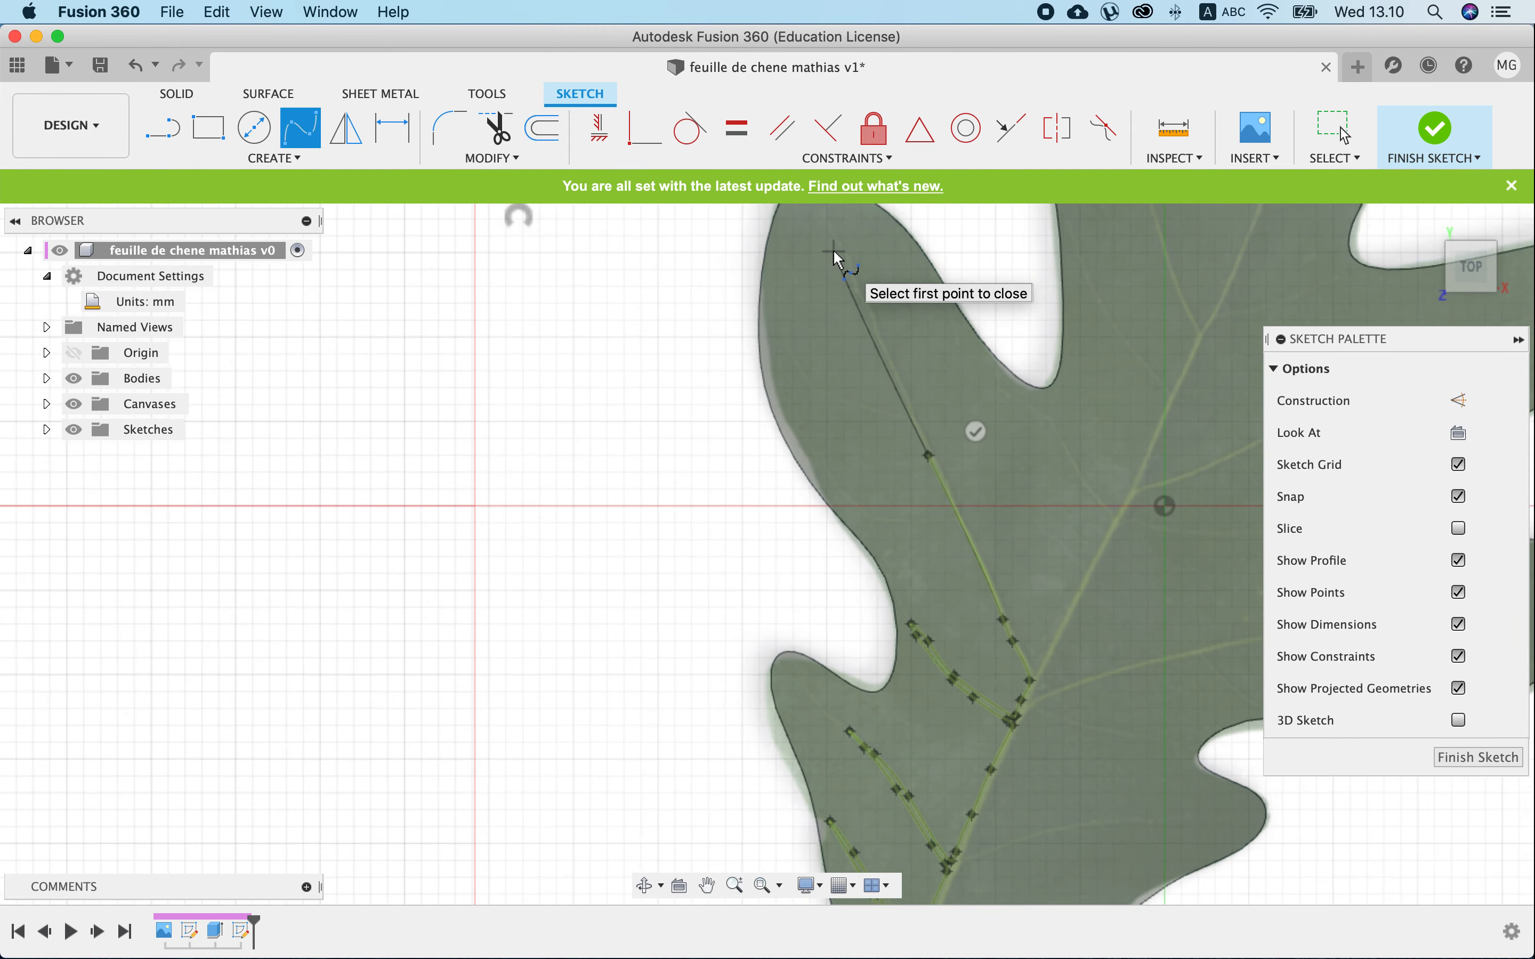
{"action": "left_click", "coordinate": [863, 304]}
Bring the spline back along the upper edge of the fourth left side vein to the midrib.
{"action": "left_click", "coordinate": [903, 374]}
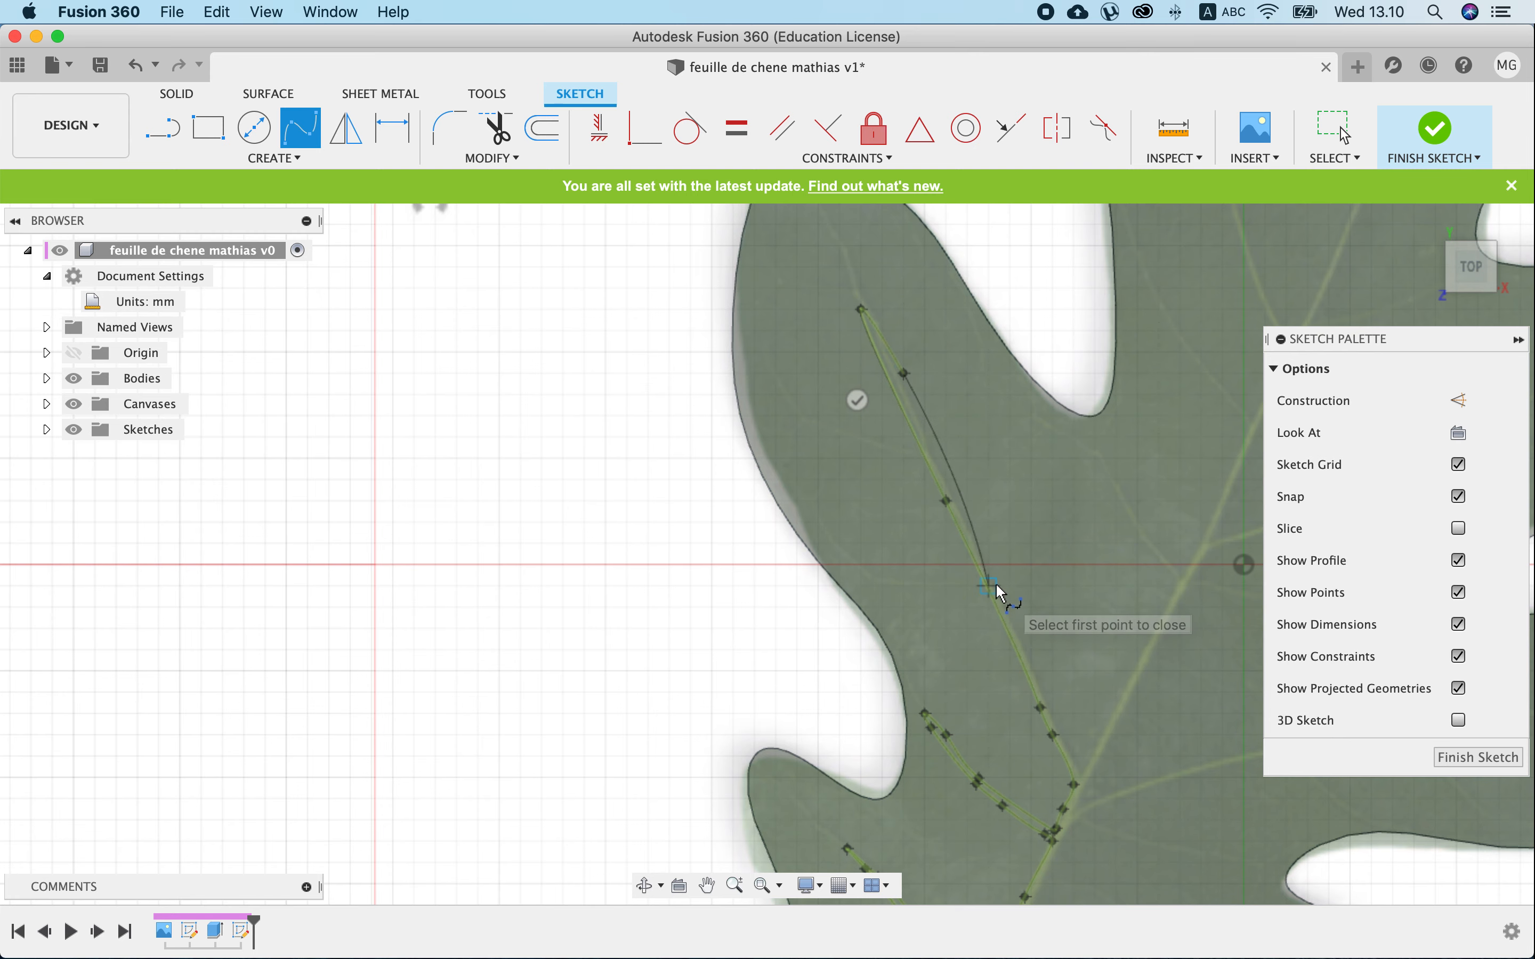
{"action": "scroll", "coordinate": [1013, 612], "scroll_direction": "up", "scroll_amount": 5}
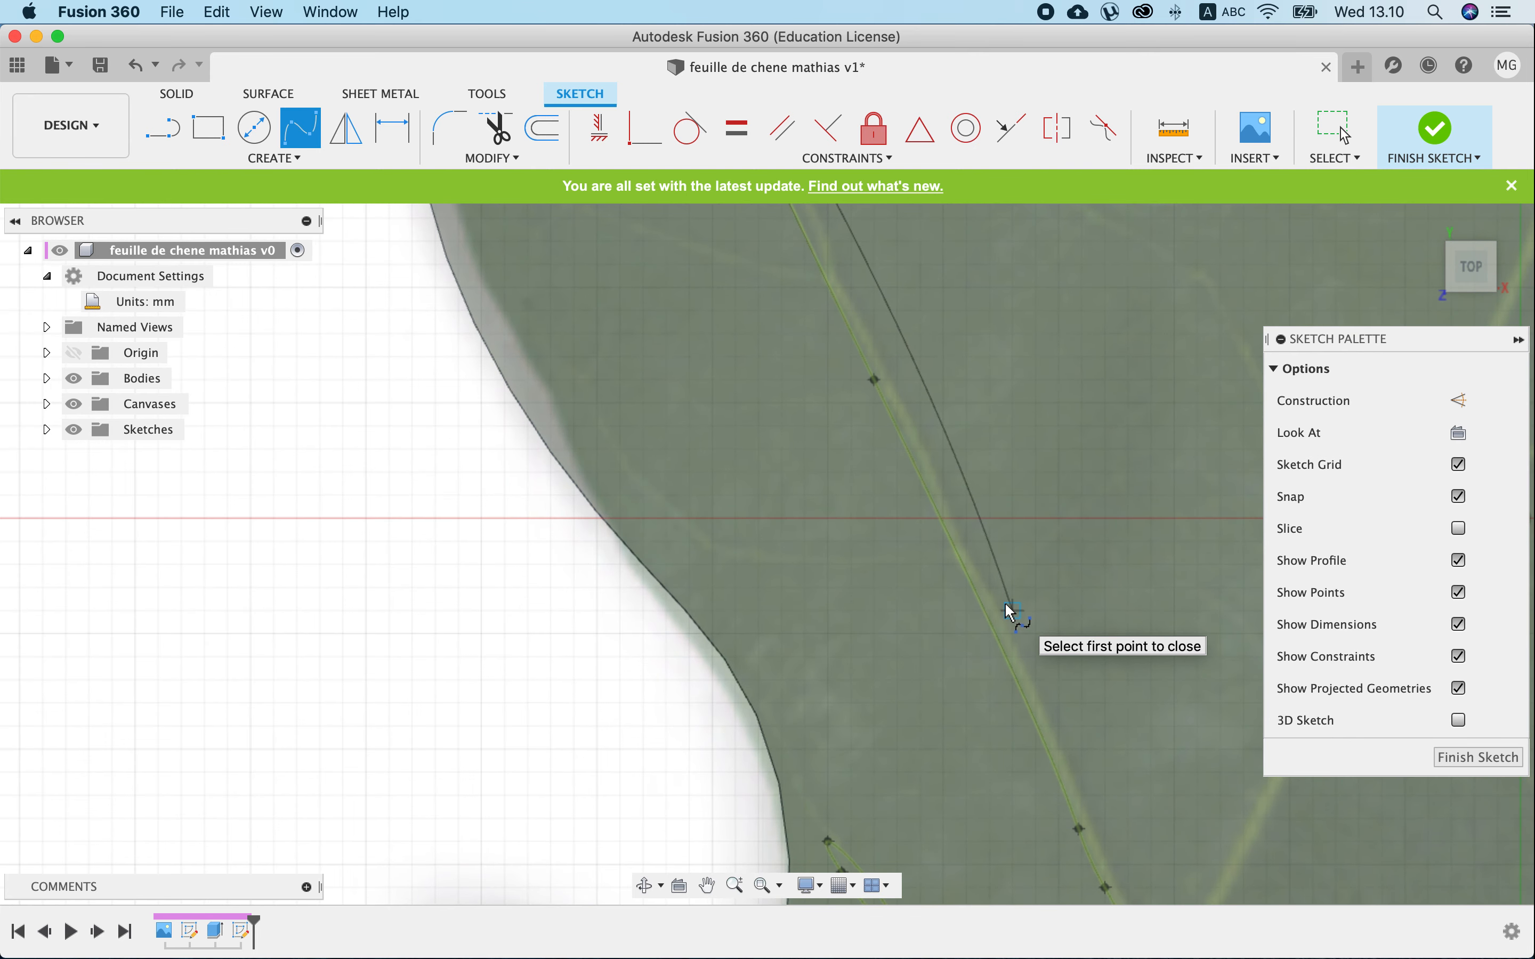
{"action": "left_click", "coordinate": [1001, 602]}
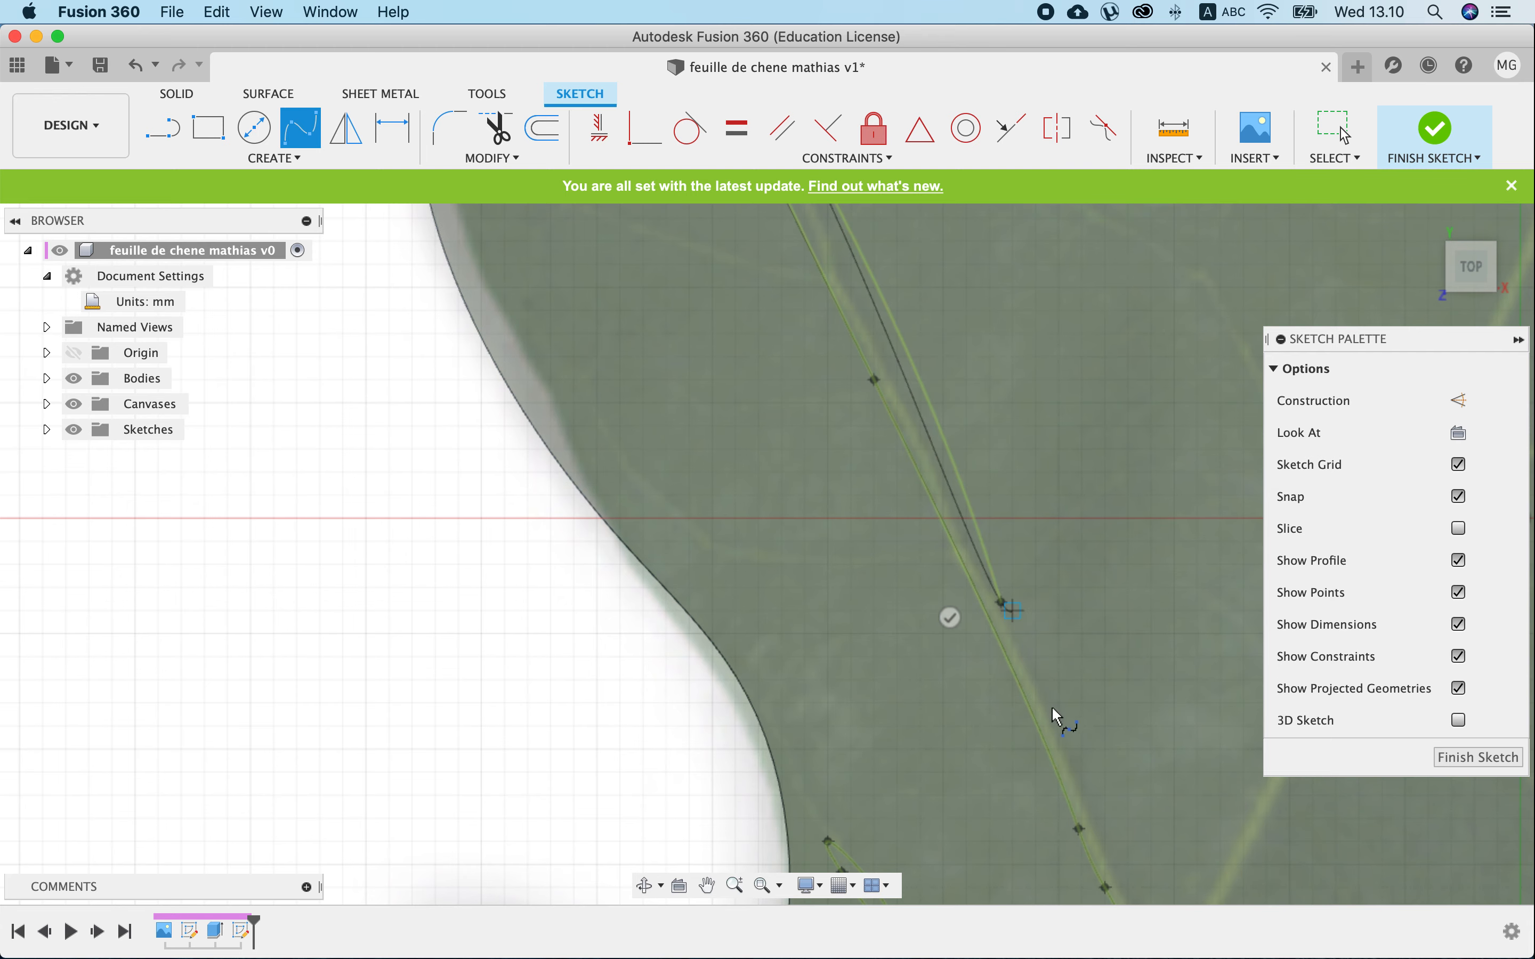
{"action": "left_click", "coordinate": [1065, 740]}
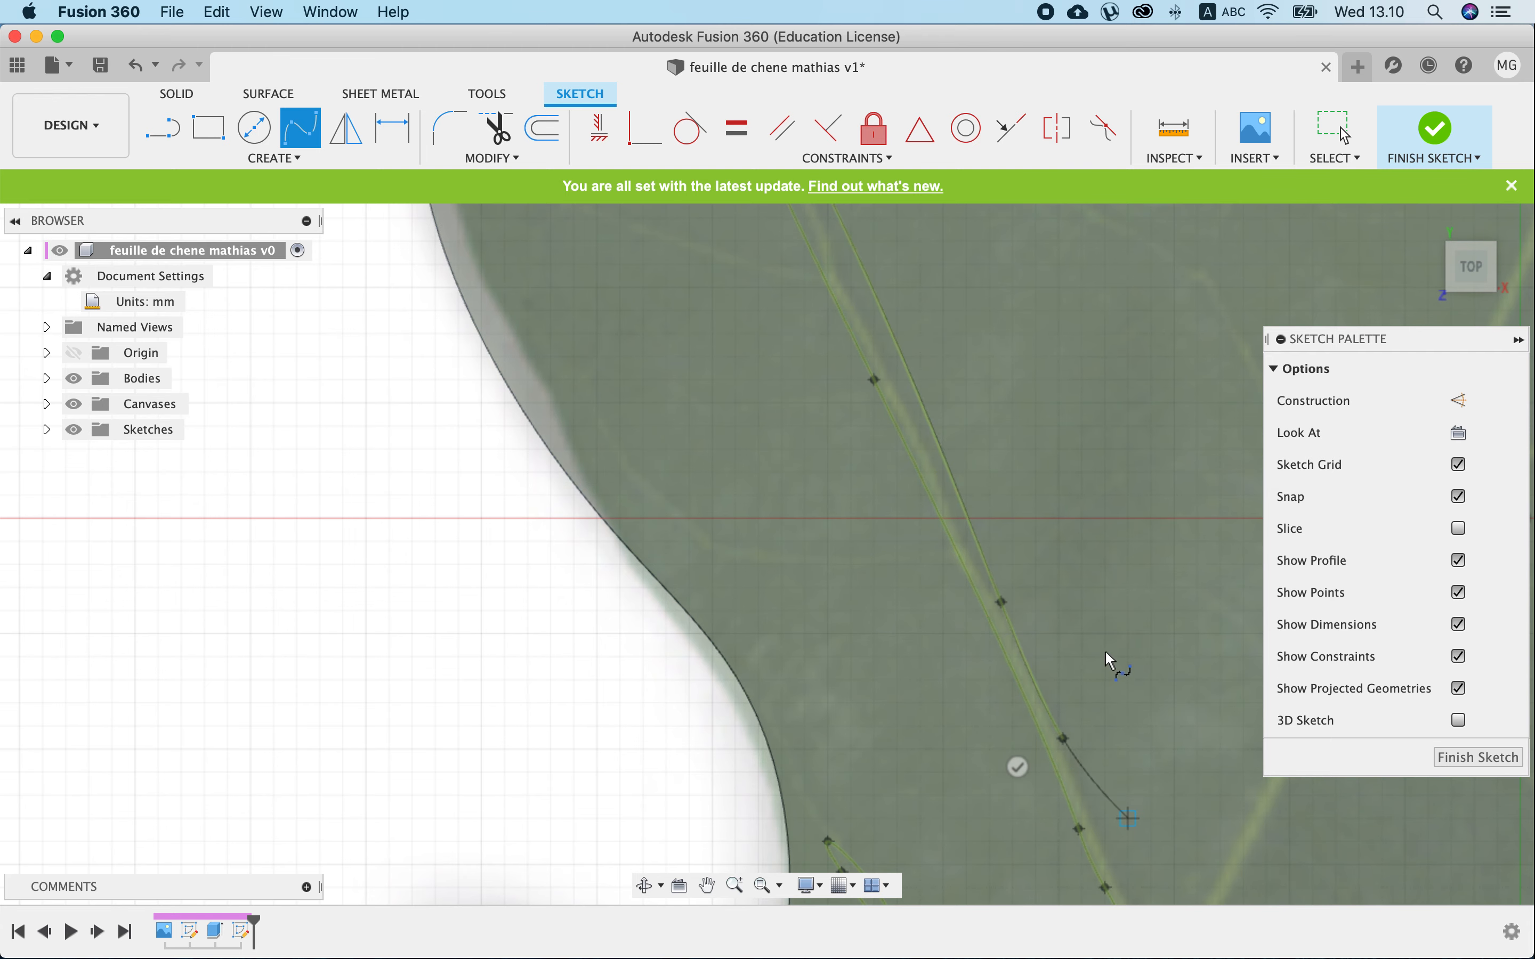
{"action": "scroll", "coordinate": [1107, 654], "scroll_direction": "down", "scroll_amount": 5}
{"action": "scroll", "coordinate": [1105, 653], "scroll_direction": "down", "scroll_amount": 2}
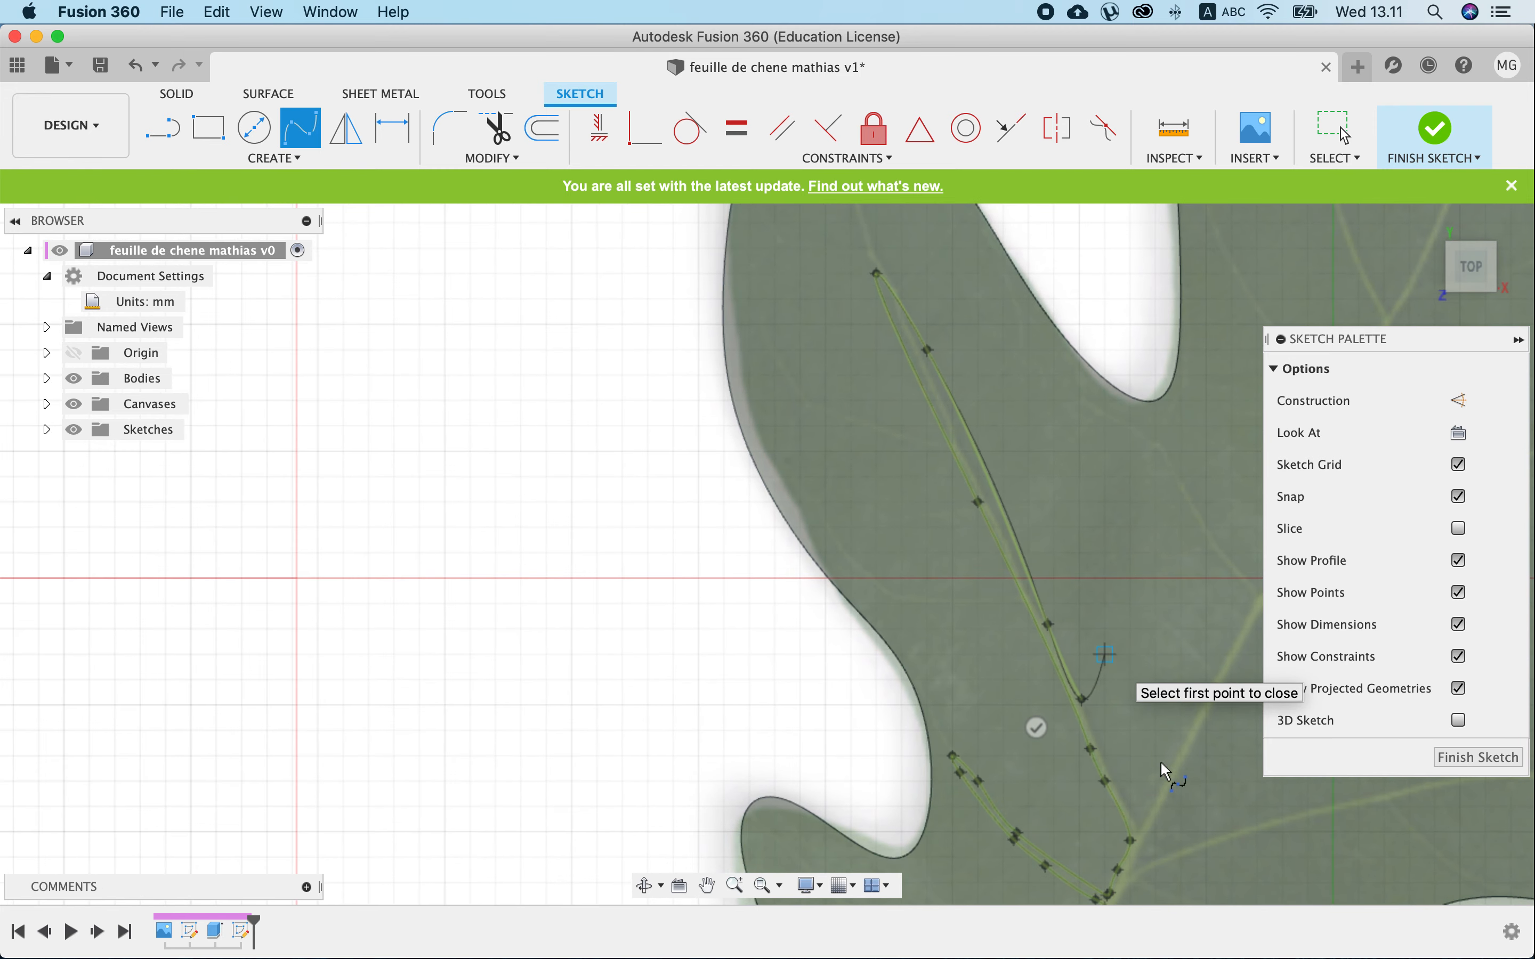
{"action": "scroll", "coordinate": [1152, 810], "scroll_direction": "up", "scroll_amount": 2}
{"action": "scroll", "coordinate": [1152, 810], "scroll_direction": "up", "scroll_amount": 3}
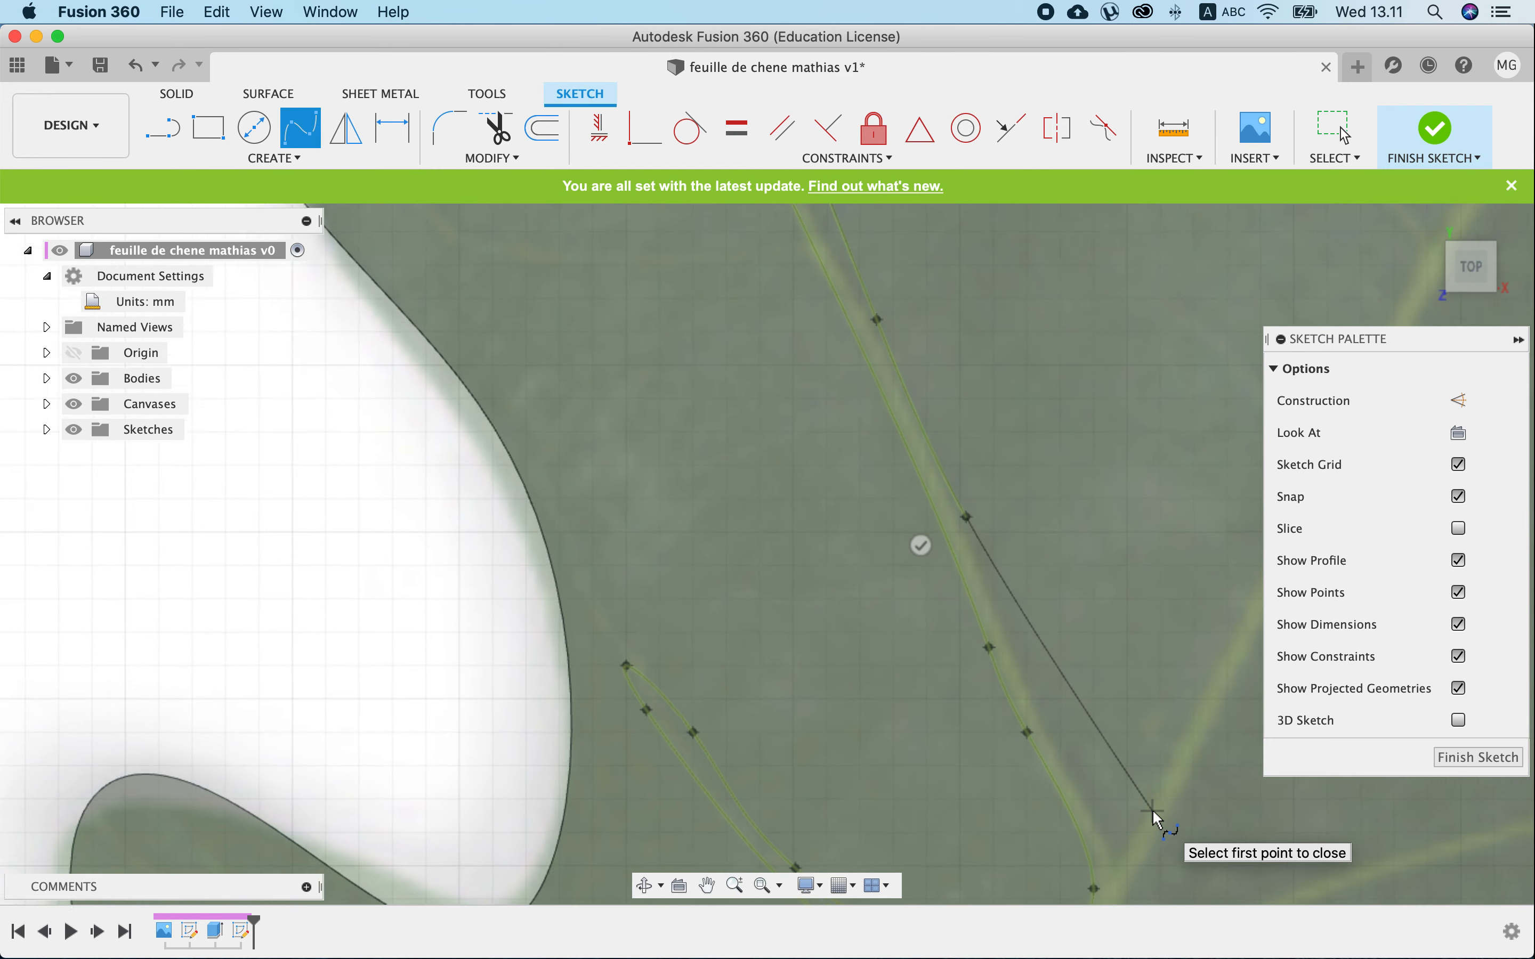
{"action": "left_click", "coordinate": [1118, 857]}
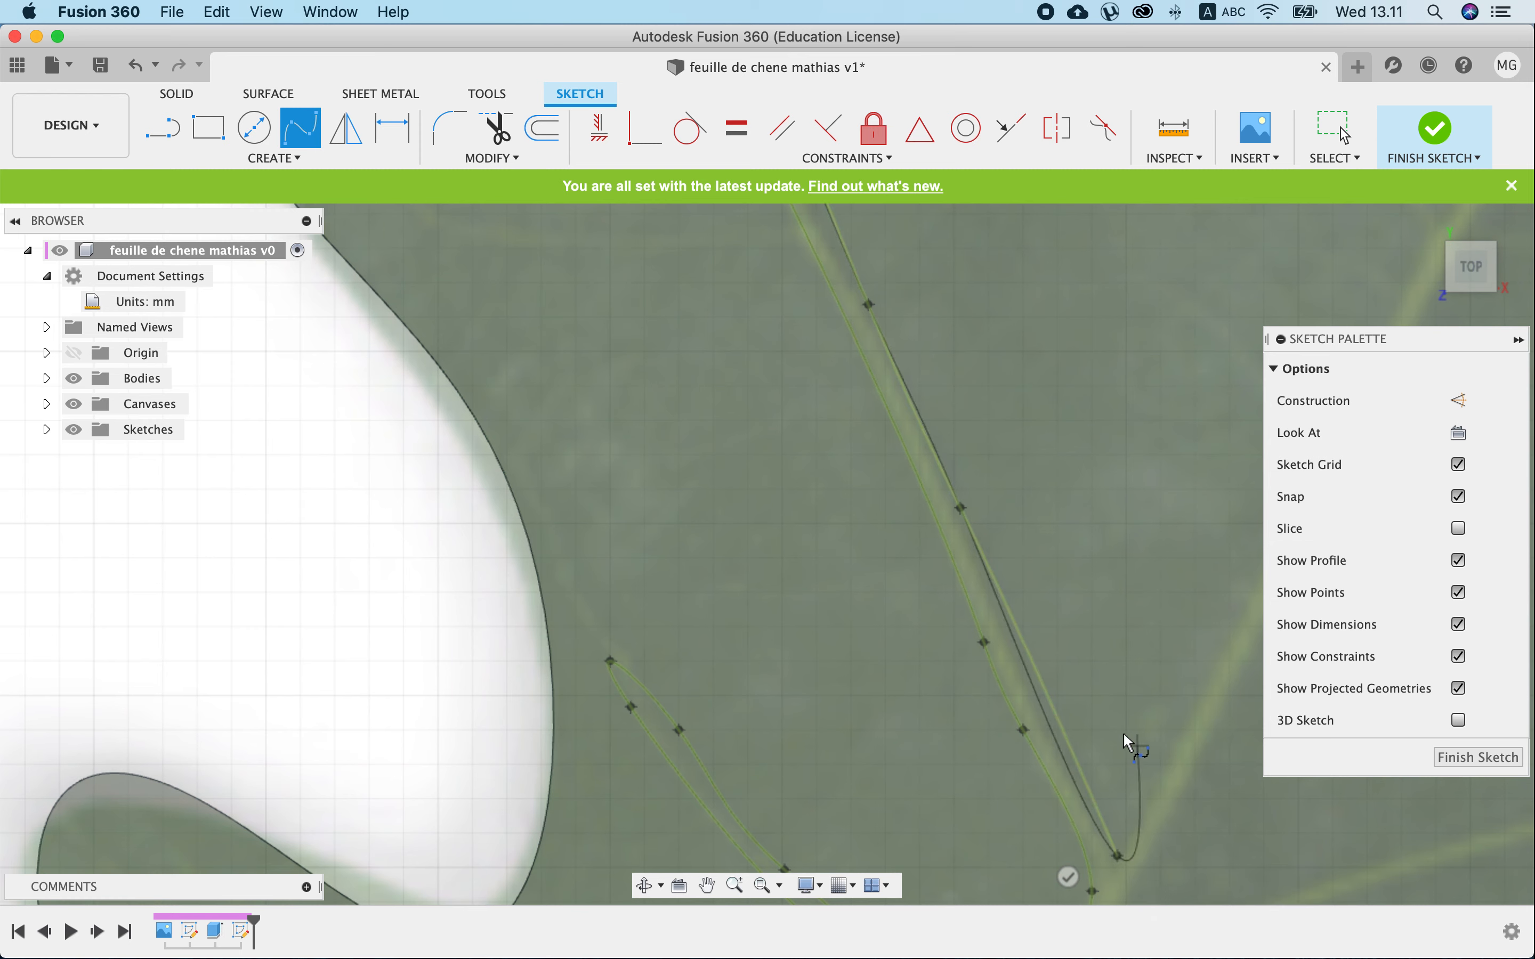
Extend the spline up the left edge of the midrib to its tip in the top lobe, passing the remaining left side veins.
{"action": "left_click", "coordinate": [1137, 821]}
{"action": "scroll", "coordinate": [1045, 695], "scroll_direction": "up", "scroll_amount": 5}
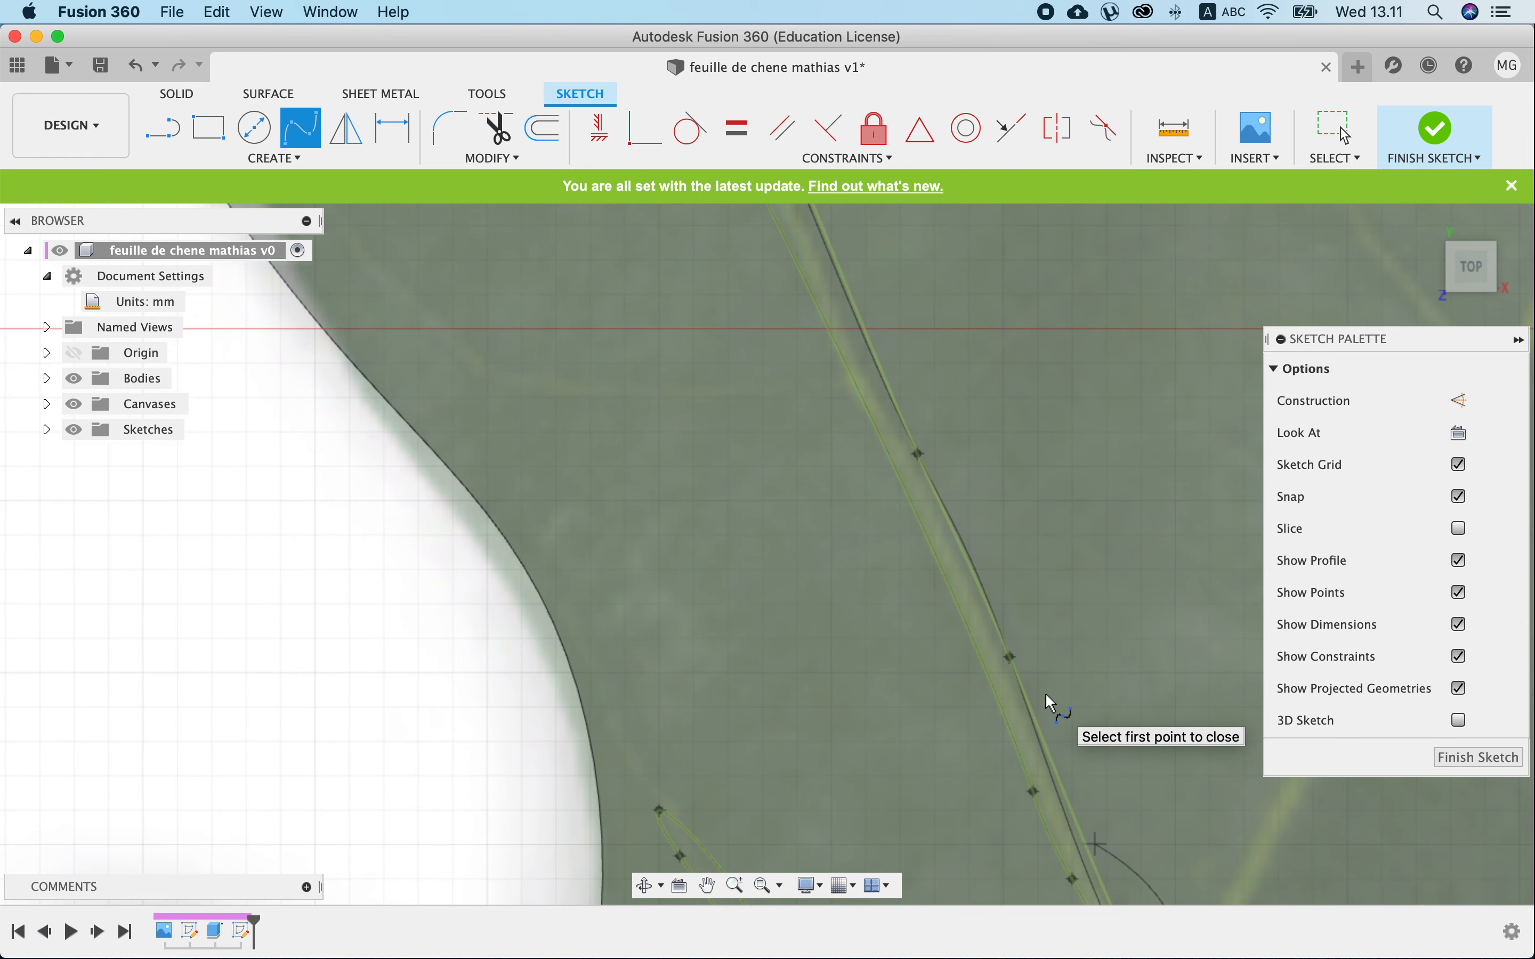
{"action": "scroll", "coordinate": [1045, 696], "scroll_direction": "right", "scroll_amount": 7}
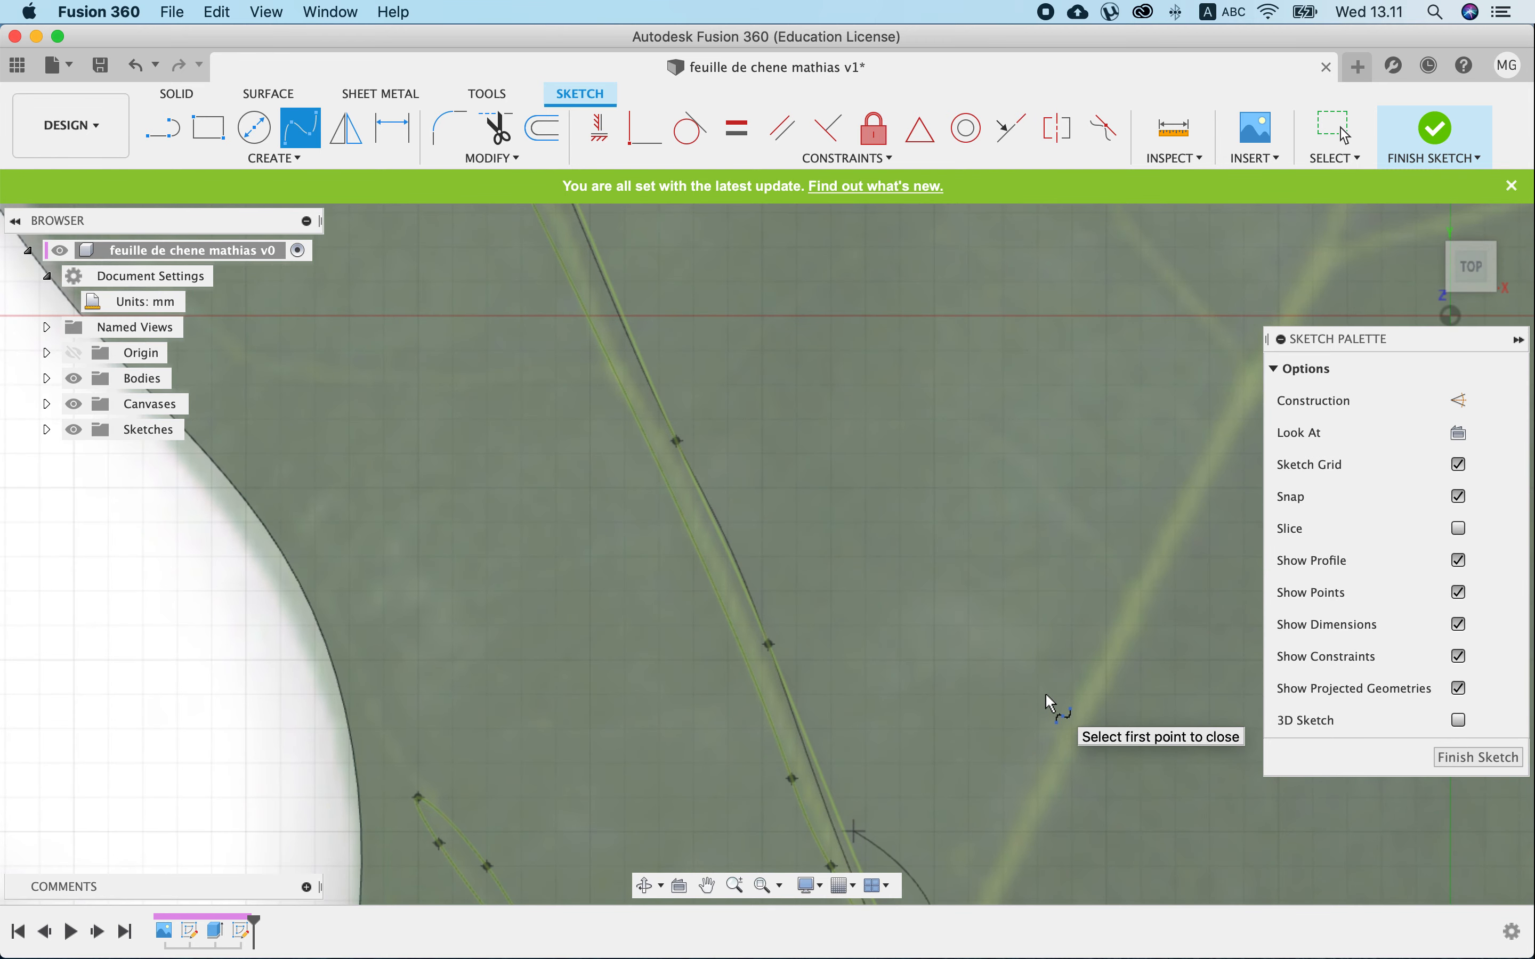
{"action": "scroll", "coordinate": [951, 640], "scroll_direction": "down", "scroll_amount": 10}
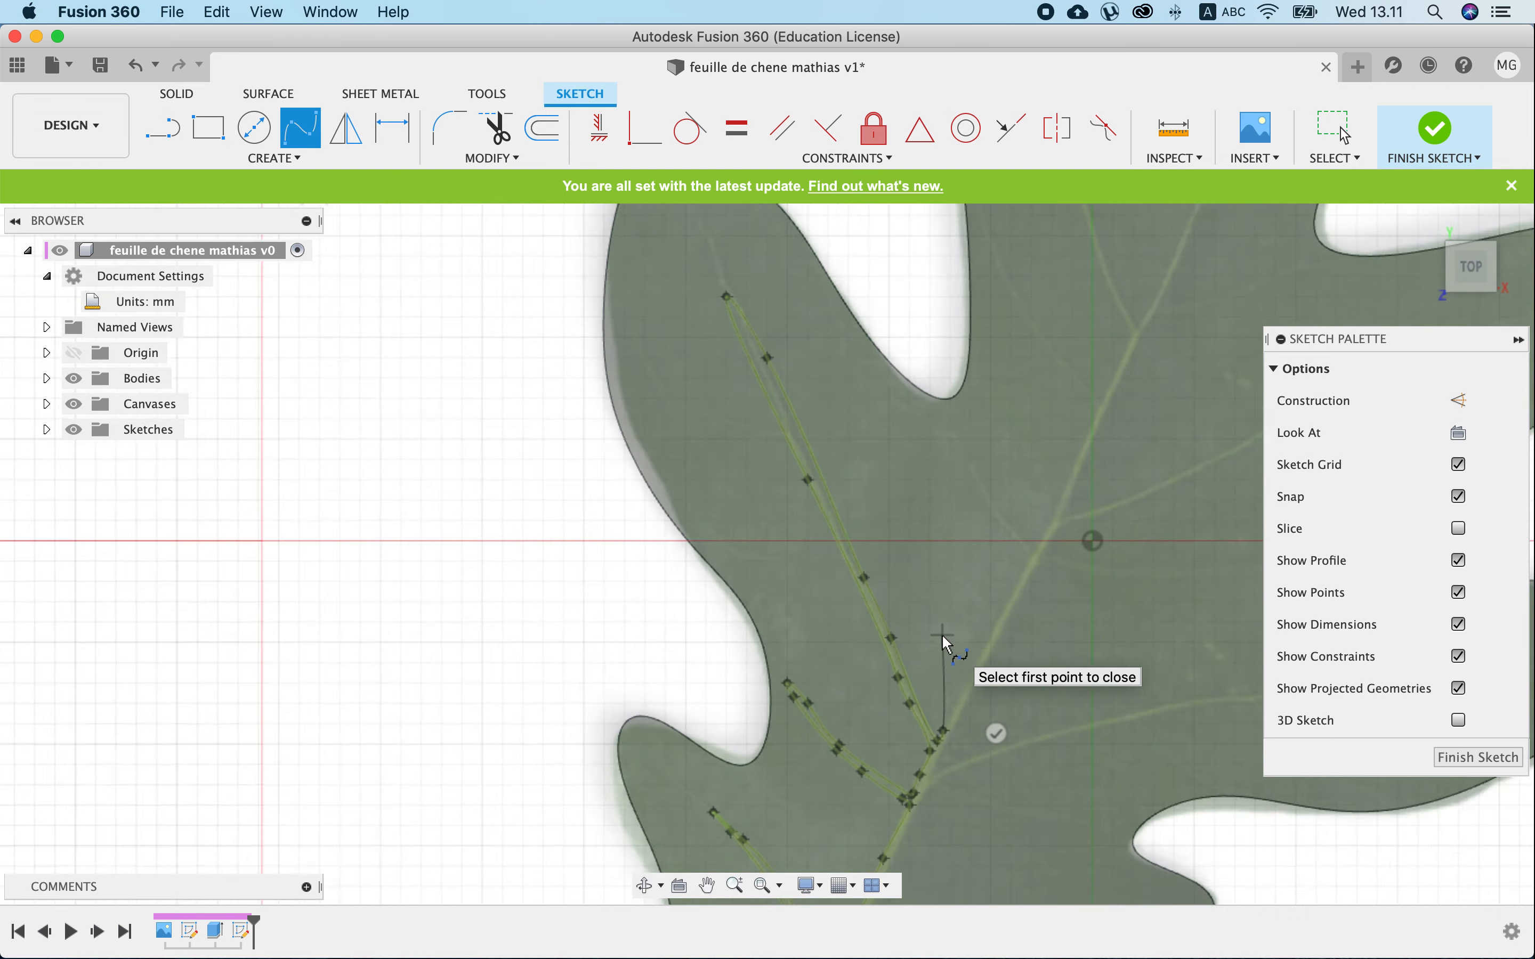
{"action": "left_click", "coordinate": [1001, 551]}
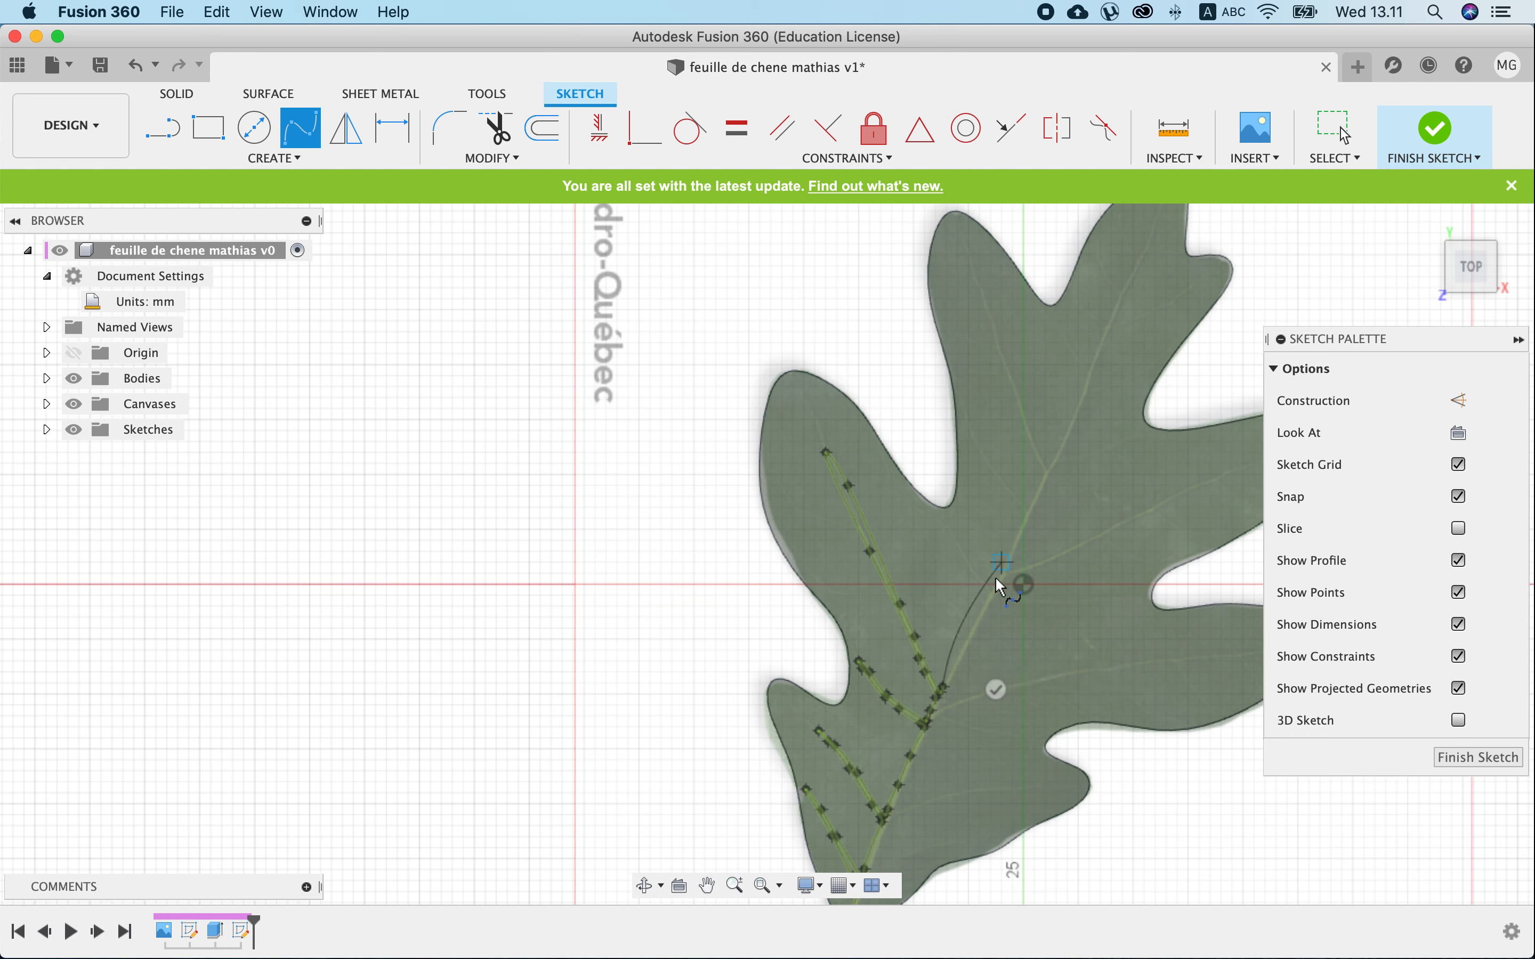
{"action": "left_click", "coordinate": [978, 617]}
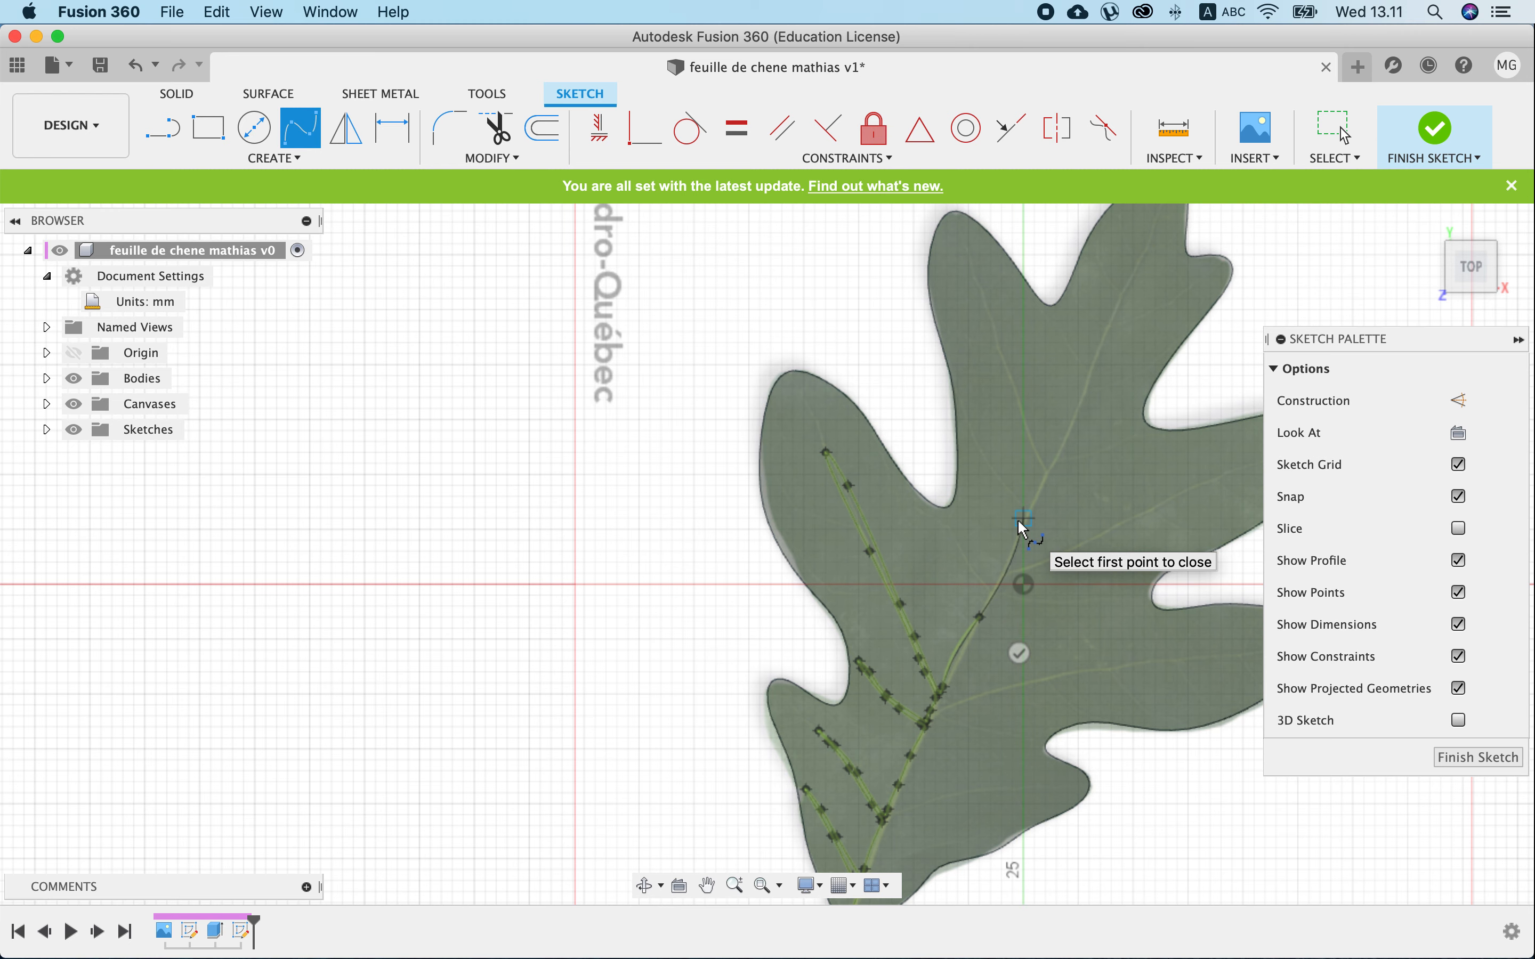
{"action": "left_click", "coordinate": [1022, 519]}
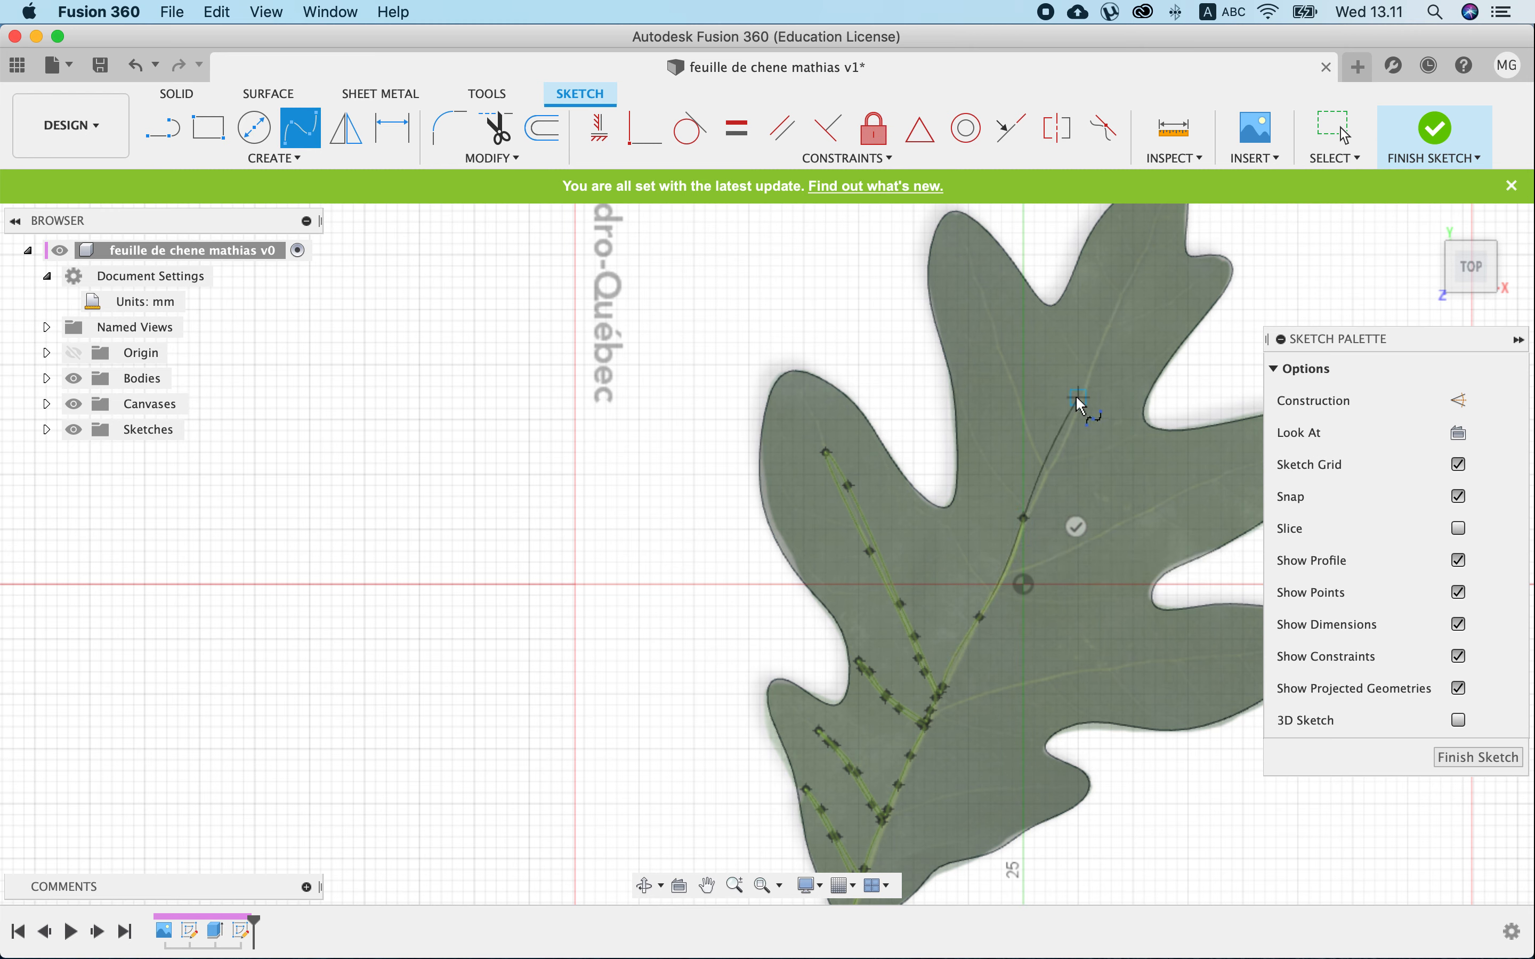
{"action": "left_click", "coordinate": [1068, 420]}
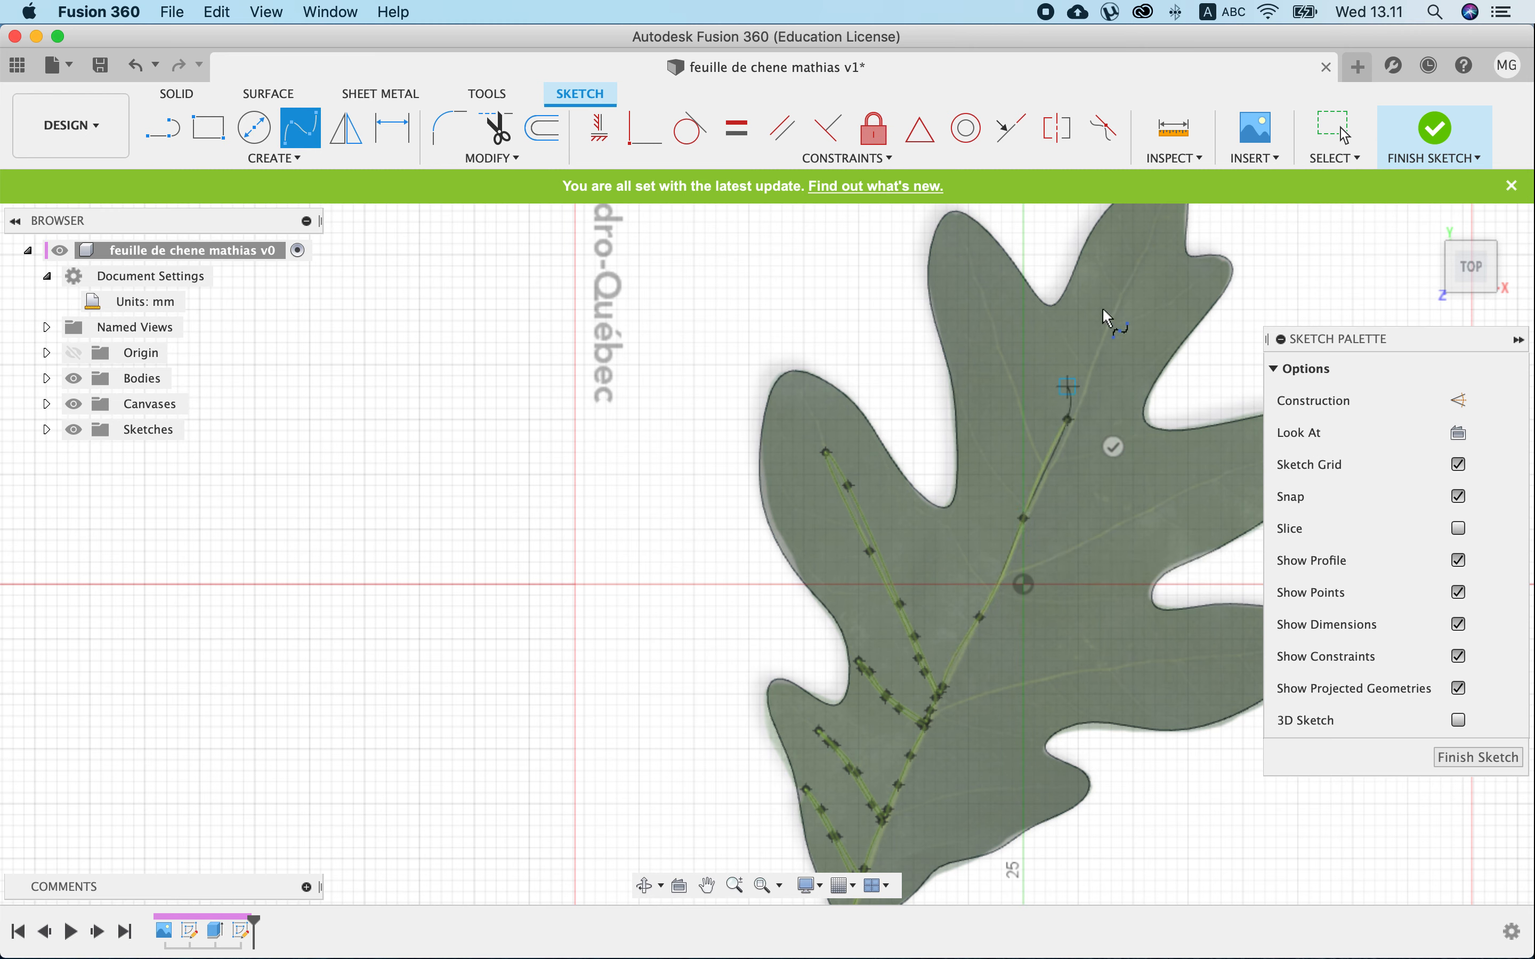
{"action": "left_click", "coordinate": [1130, 259]}
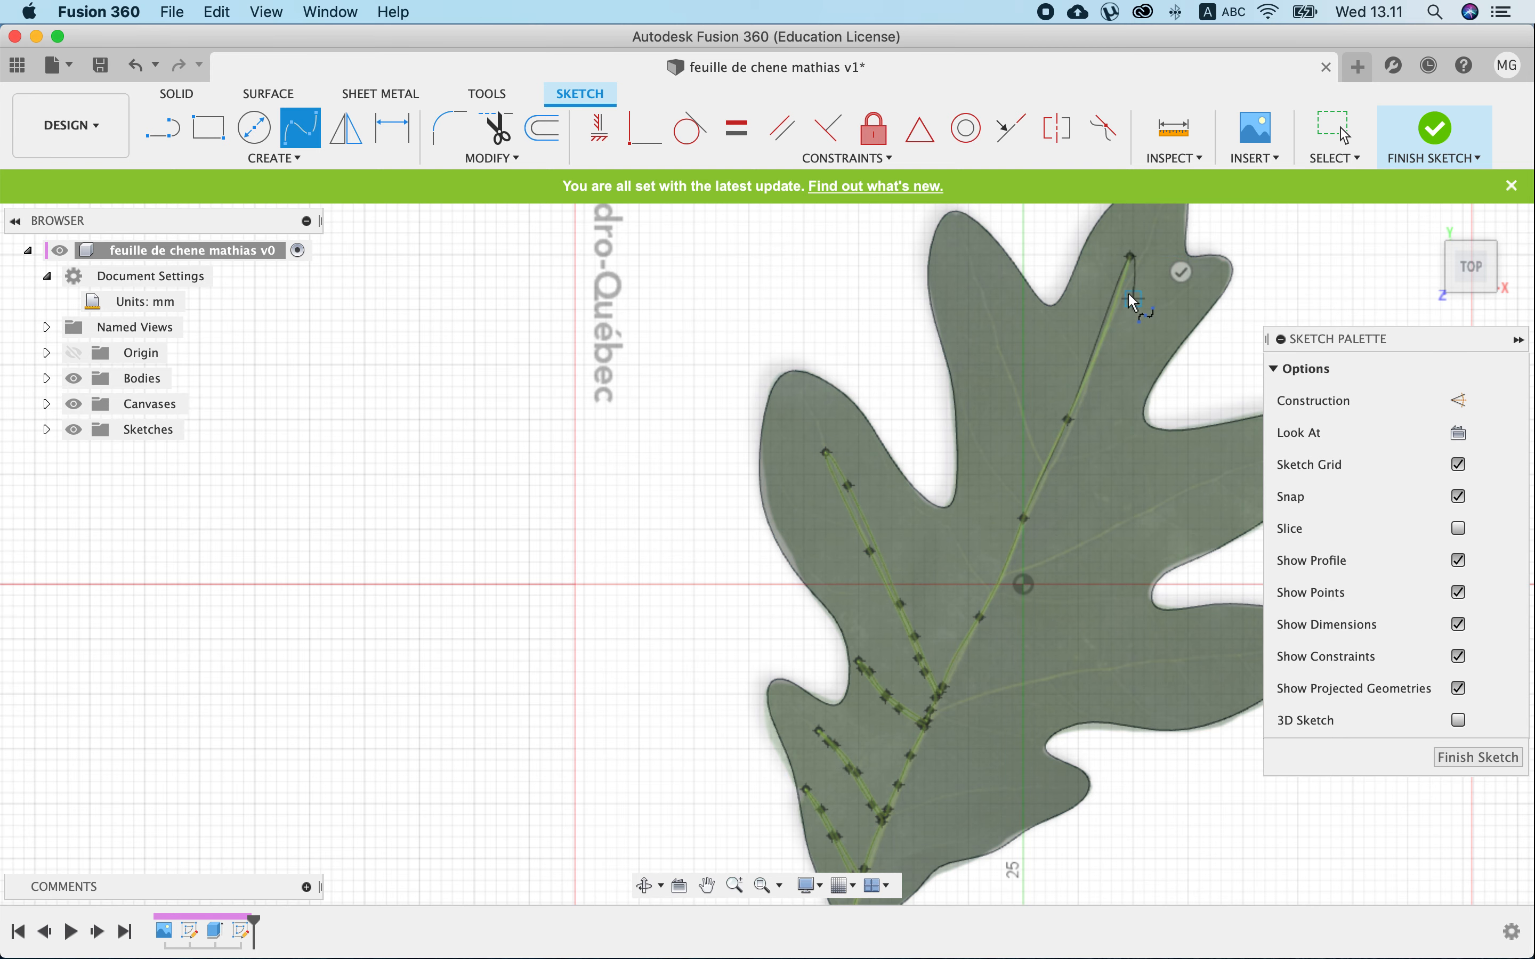
Turn the spline at the midrib's tip and trace down its right edge to just above the fifth left side vein.
{"action": "scroll", "coordinate": [1137, 287], "scroll_direction": "up", "scroll_amount": 10}
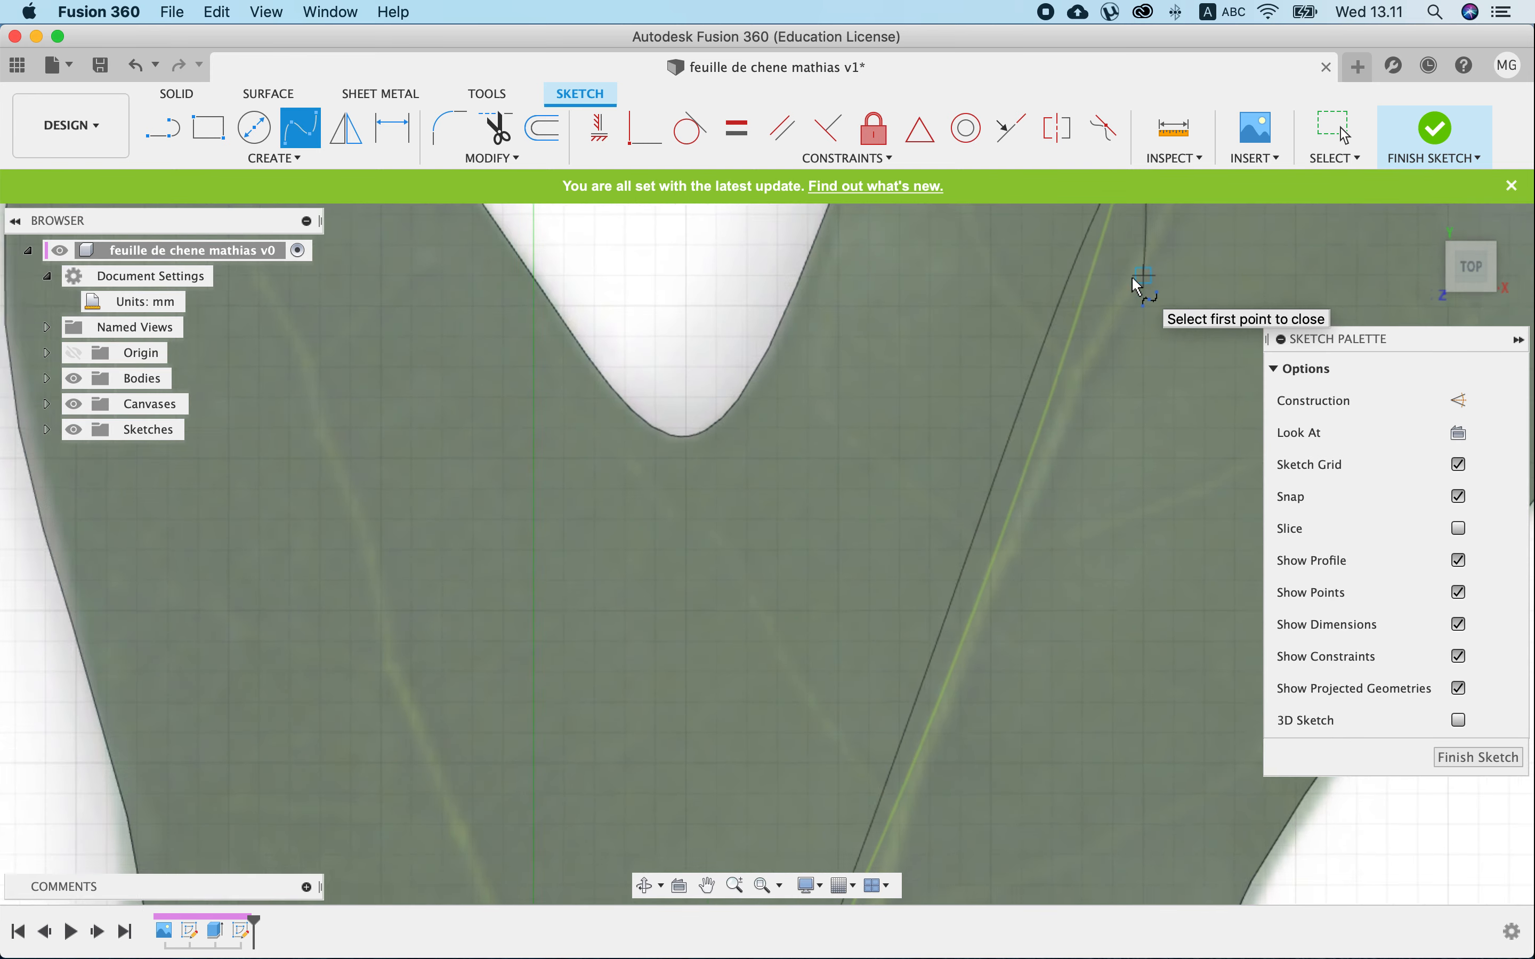
{"action": "left_click", "coordinate": [1101, 286]}
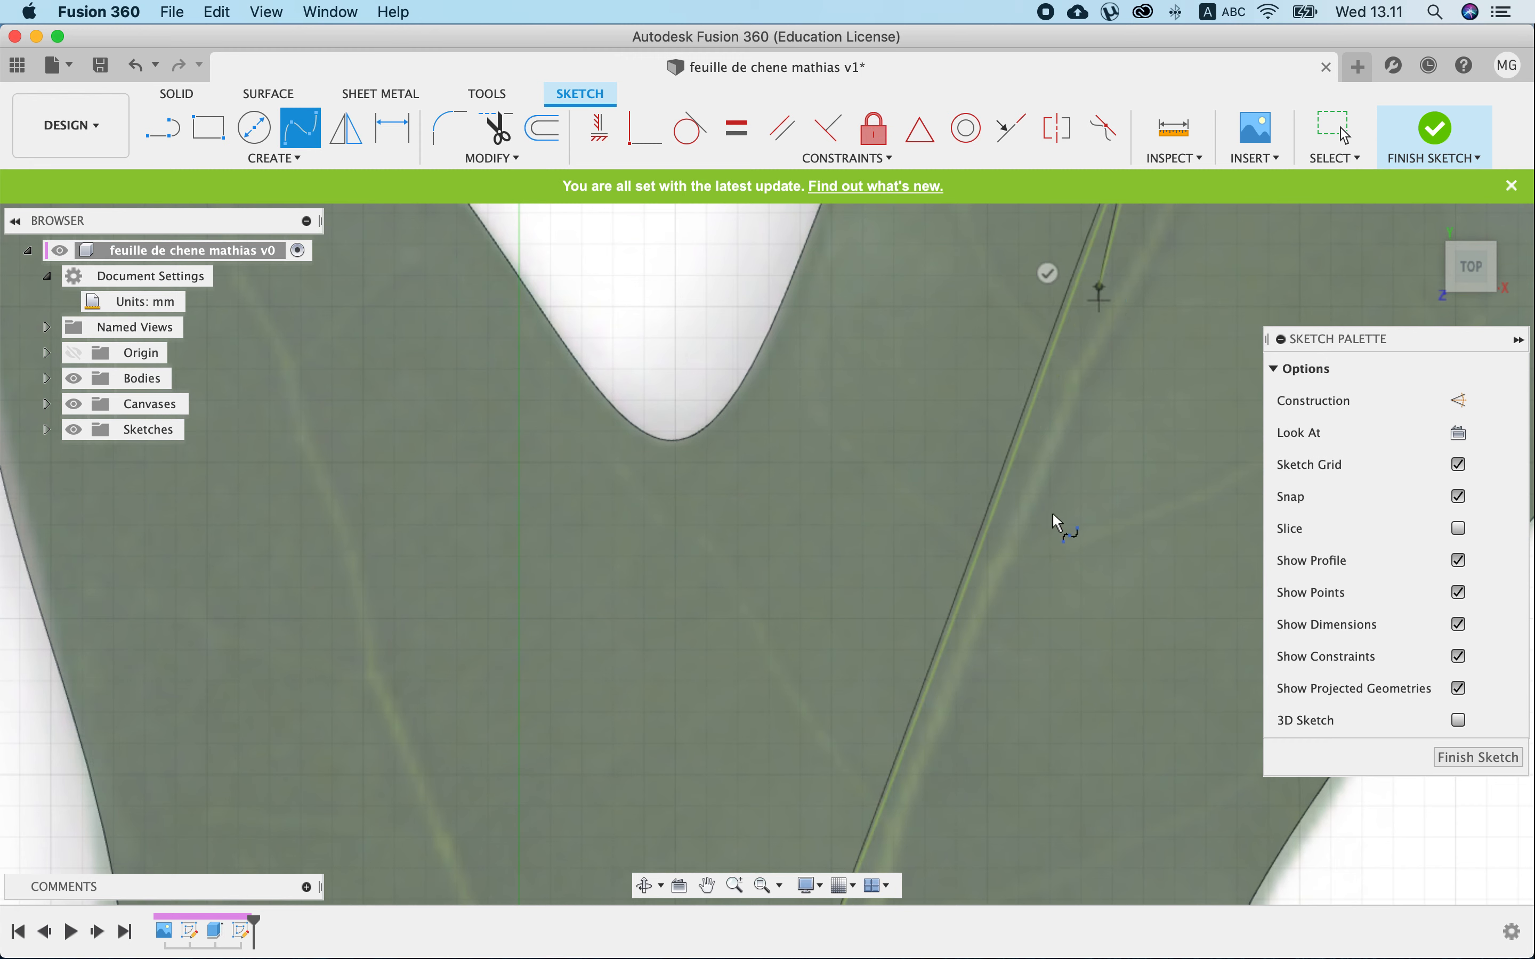
{"action": "left_click", "coordinate": [964, 669]}
{"action": "left_click", "coordinate": [1086, 465]}
{"action": "scroll", "coordinate": [1086, 467], "scroll_direction": "down", "scroll_amount": 5}
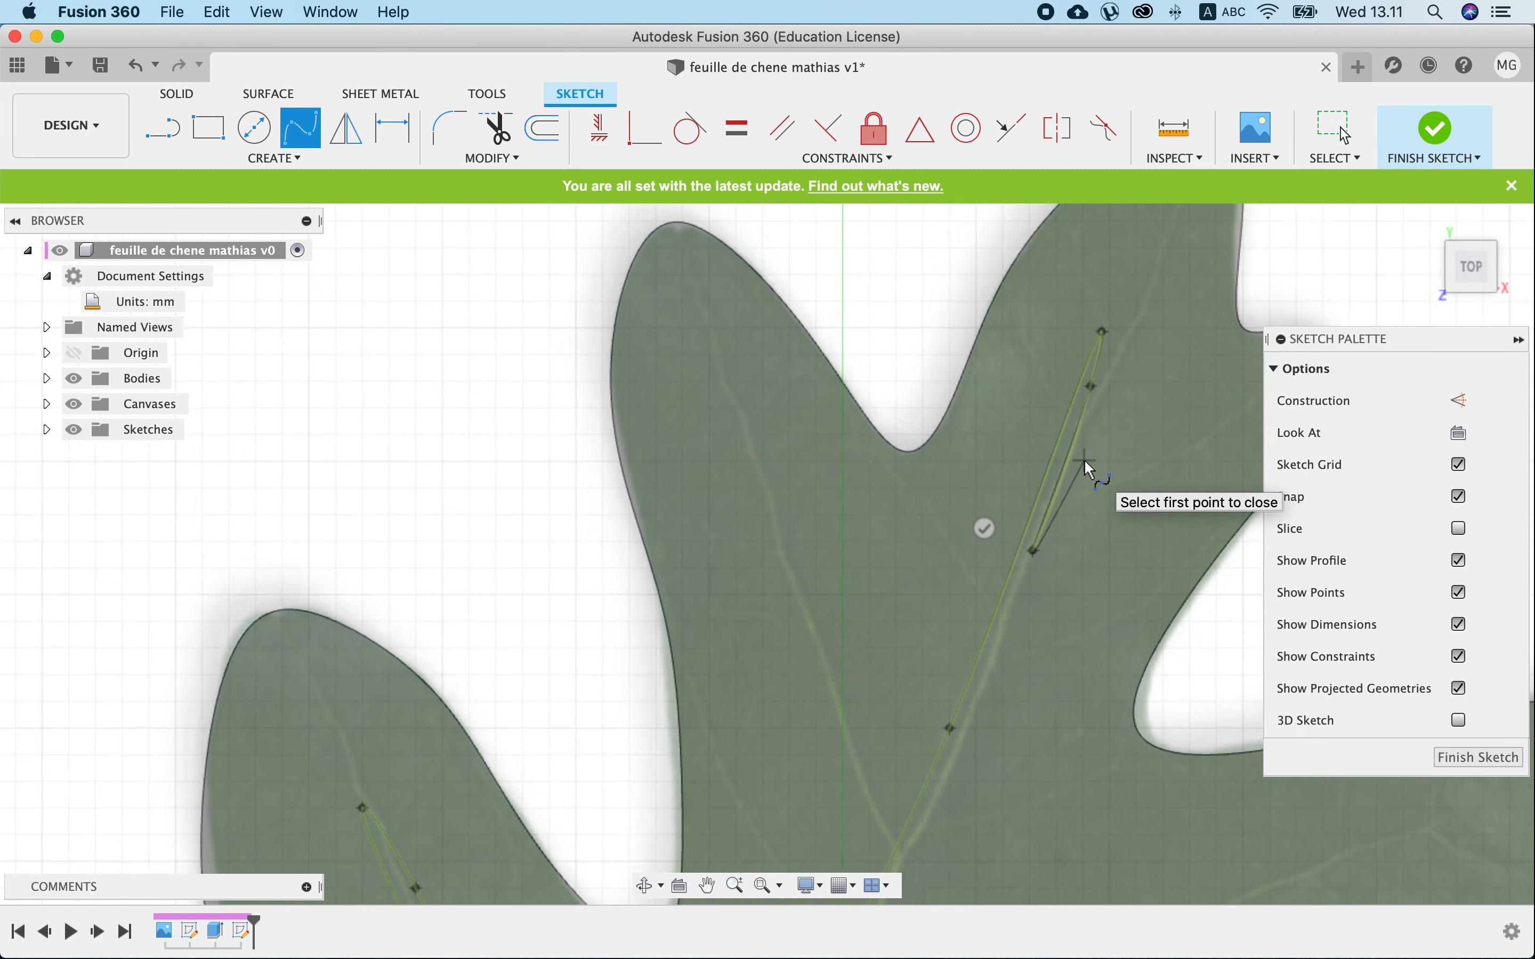
{"action": "scroll", "coordinate": [991, 685], "scroll_direction": "up", "scroll_amount": 5}
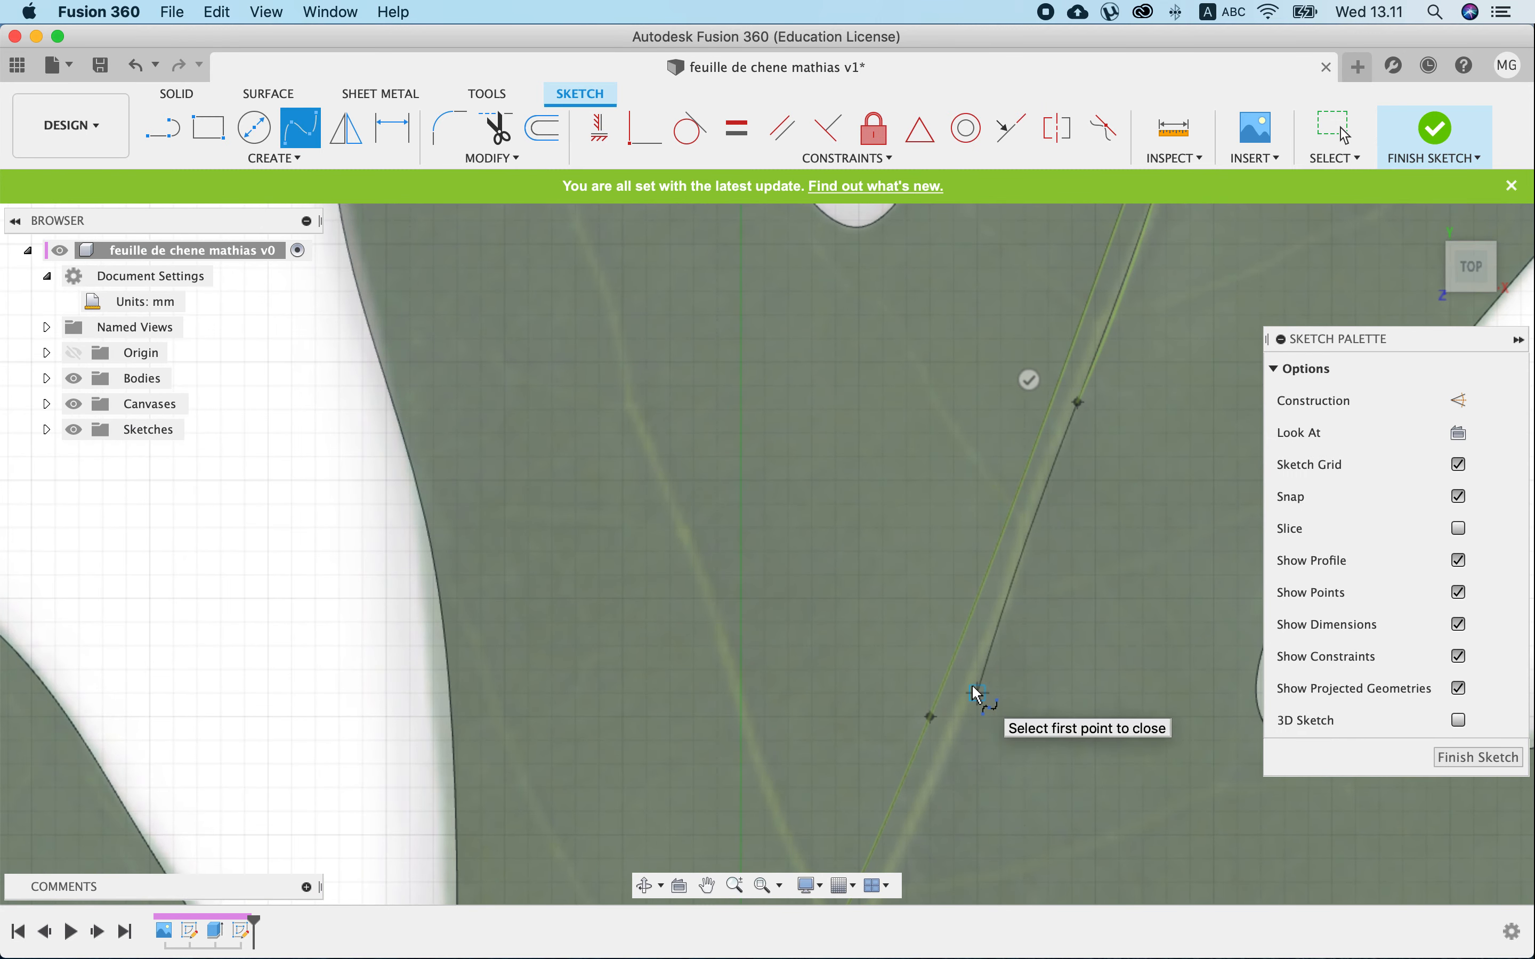
{"action": "left_click", "coordinate": [977, 693]}
{"action": "left_click", "coordinate": [911, 836]}
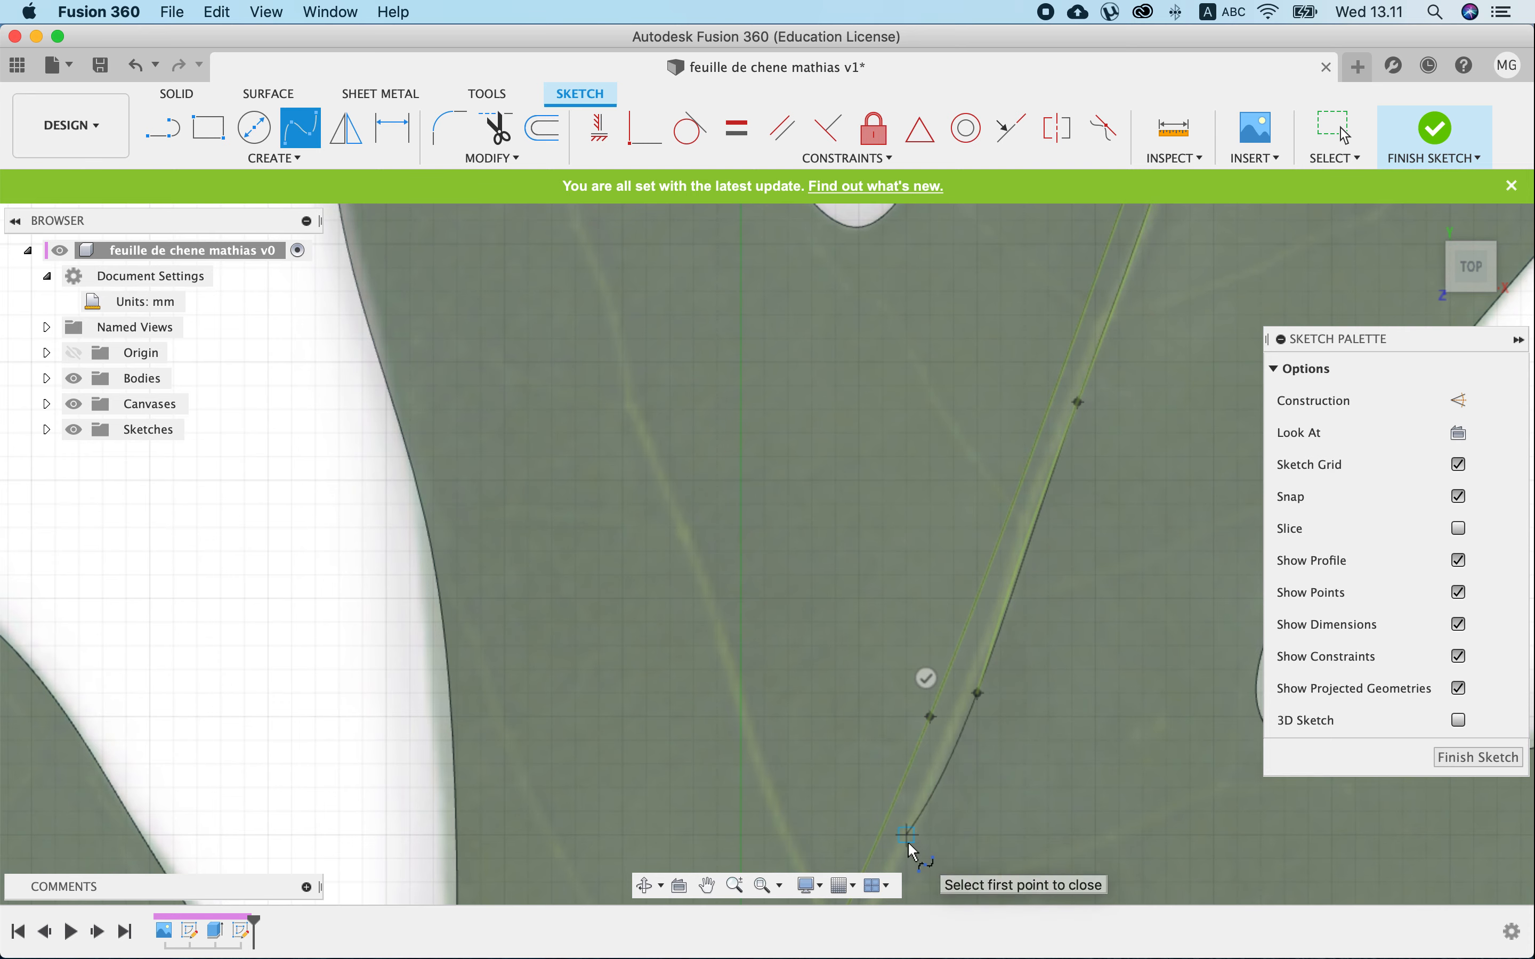
Continue the spline down the right edge of the midrib to the right side vein that branches off near the origin.
{"action": "scroll", "coordinate": [977, 517], "scroll_direction": "down", "scroll_amount": 2}
{"action": "scroll", "coordinate": [976, 517], "scroll_direction": "down", "scroll_amount": 3}
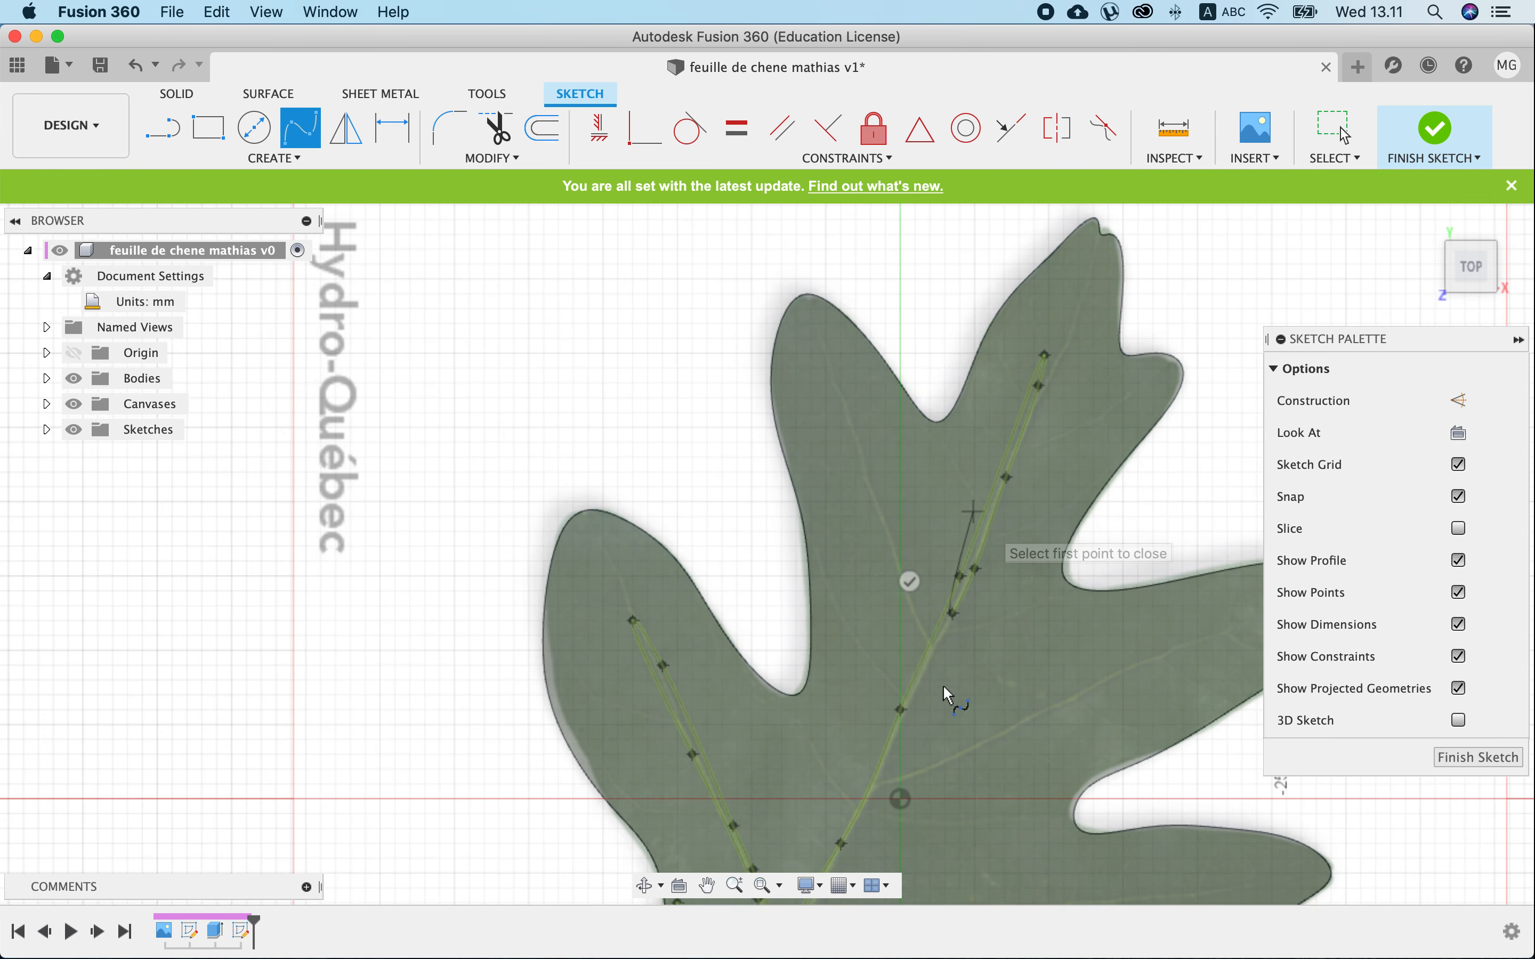
{"action": "scroll", "coordinate": [901, 793], "scroll_direction": "up", "scroll_amount": 2}
{"action": "scroll", "coordinate": [901, 791], "scroll_direction": "up", "scroll_amount": 5}
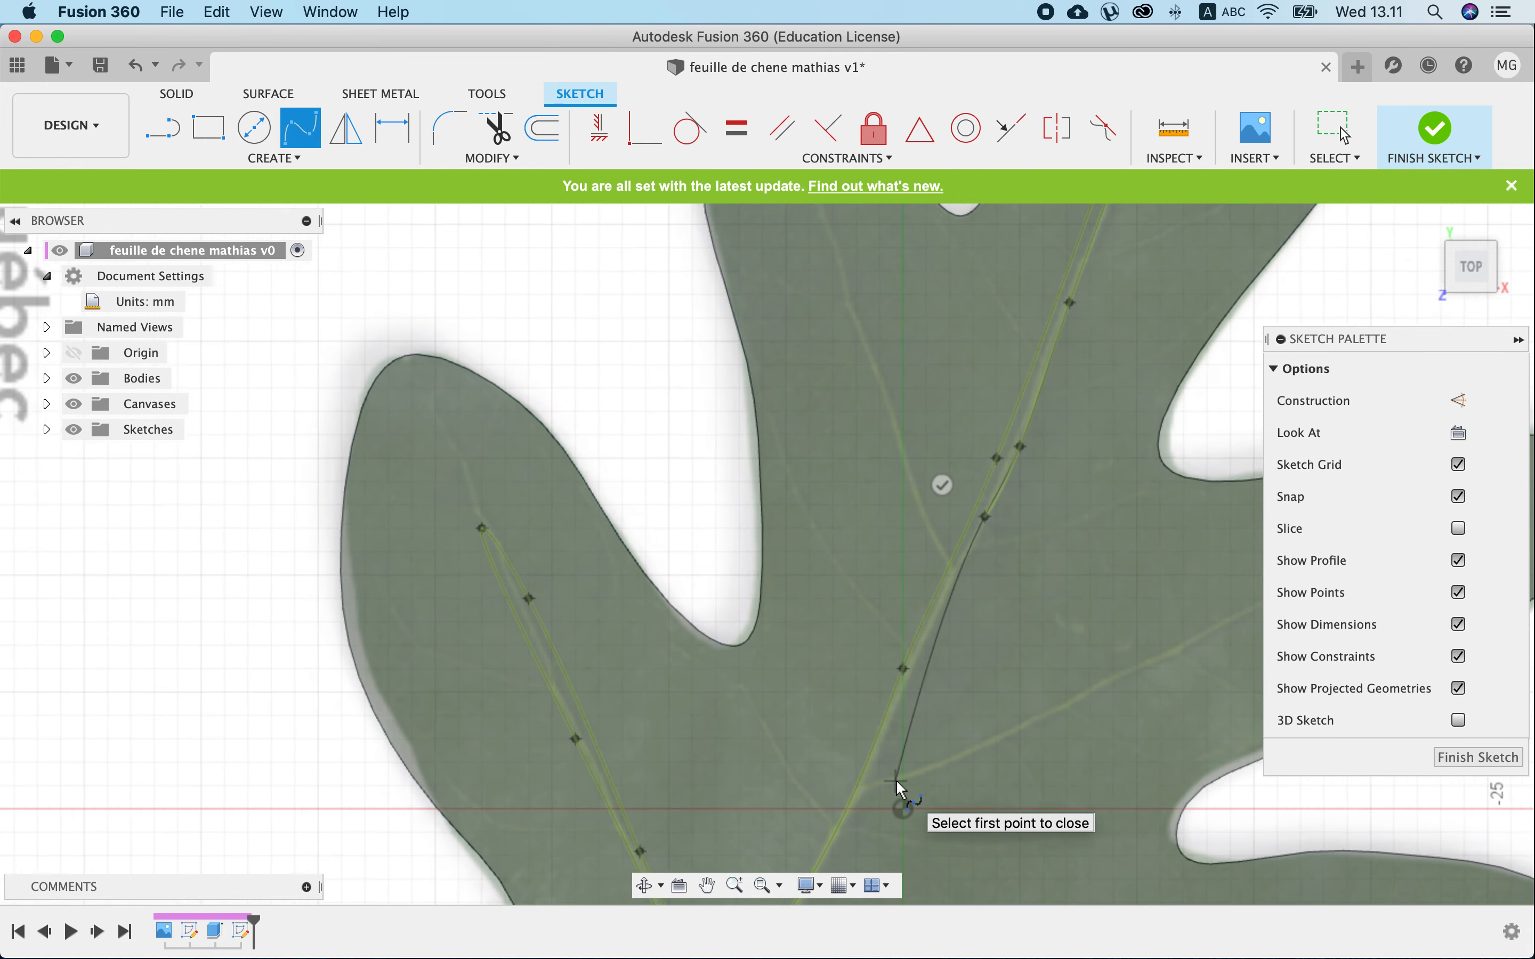
{"action": "scroll", "coordinate": [893, 704], "scroll_direction": "up", "scroll_amount": 1}
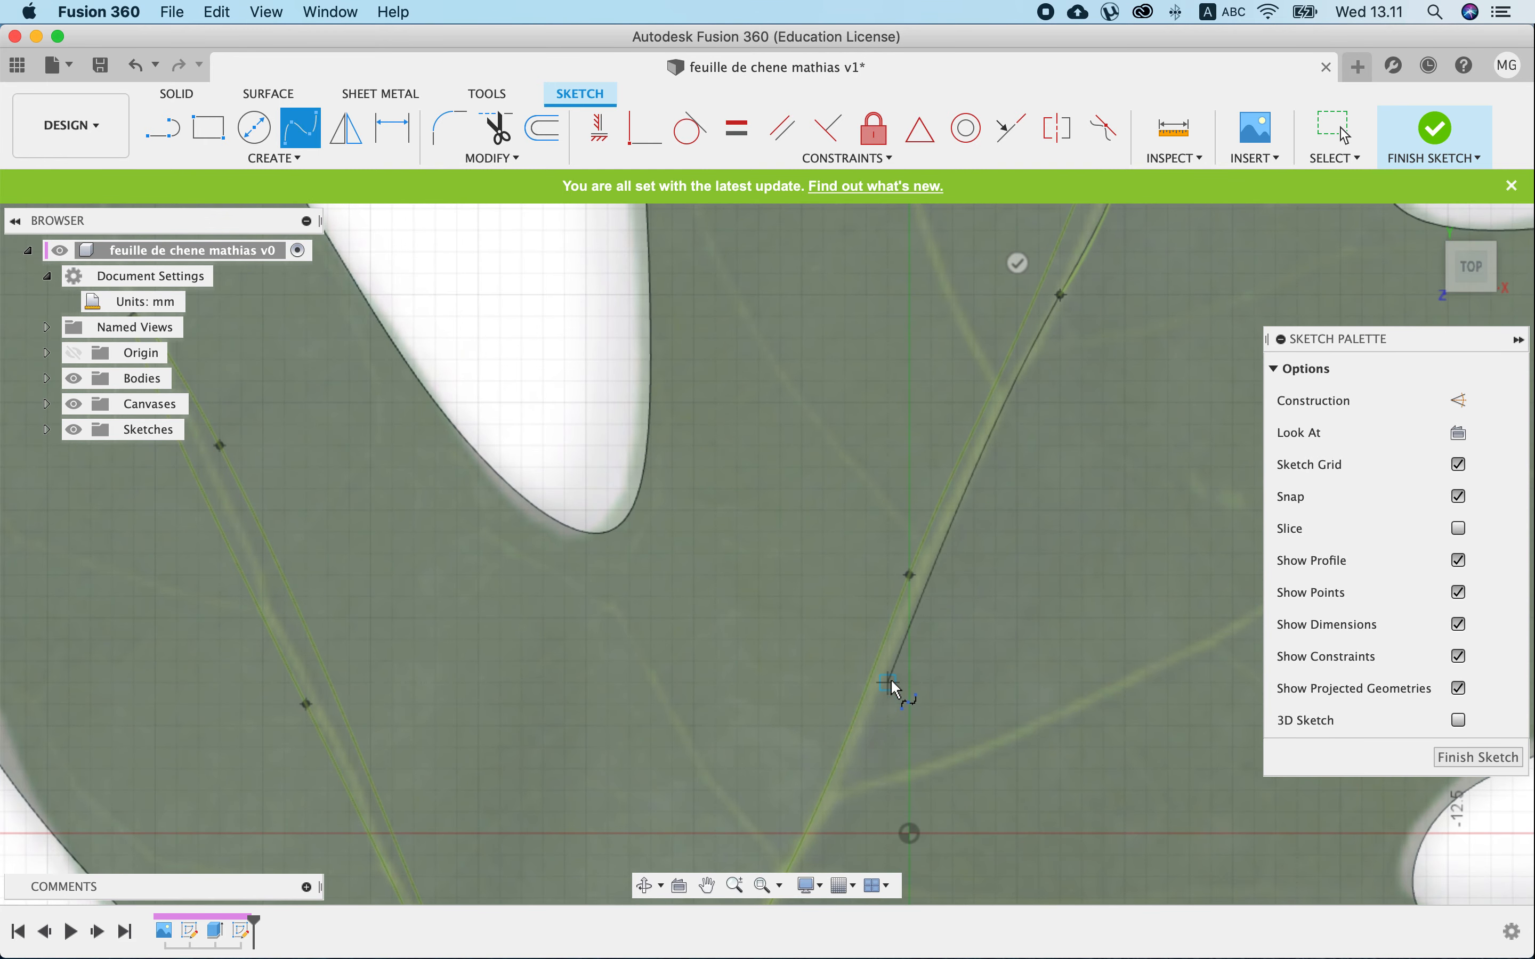
{"action": "left_click", "coordinate": [889, 683]}
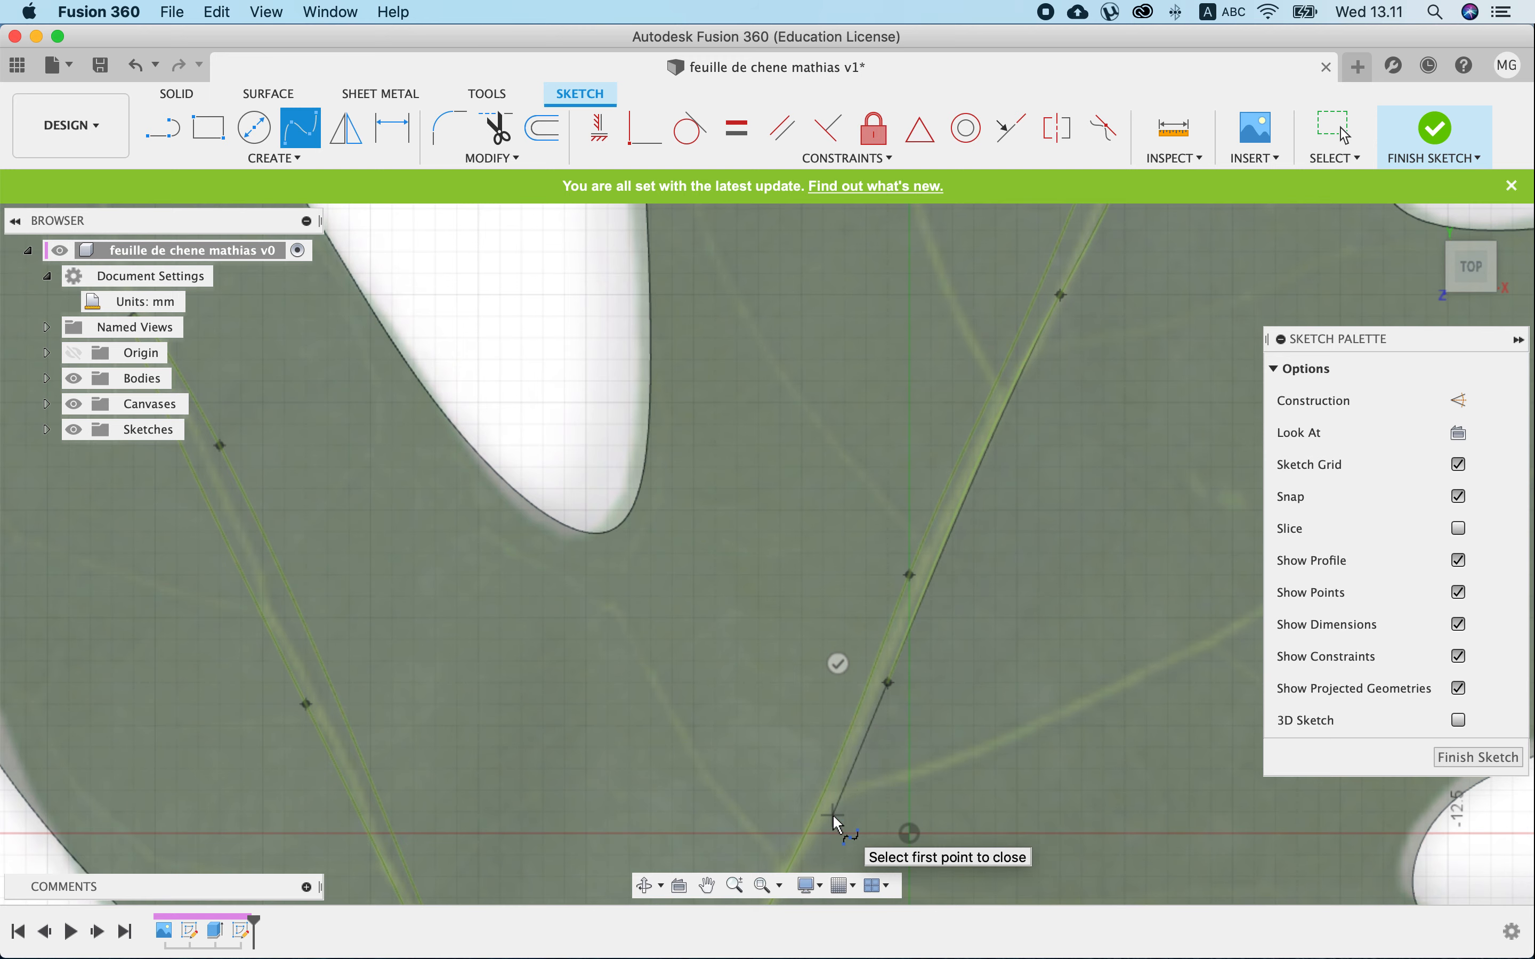
Extend the spline down the midrib's right edge until level with the base of the fourth left side vein.
{"action": "scroll", "coordinate": [886, 511], "scroll_direction": "down", "scroll_amount": 5}
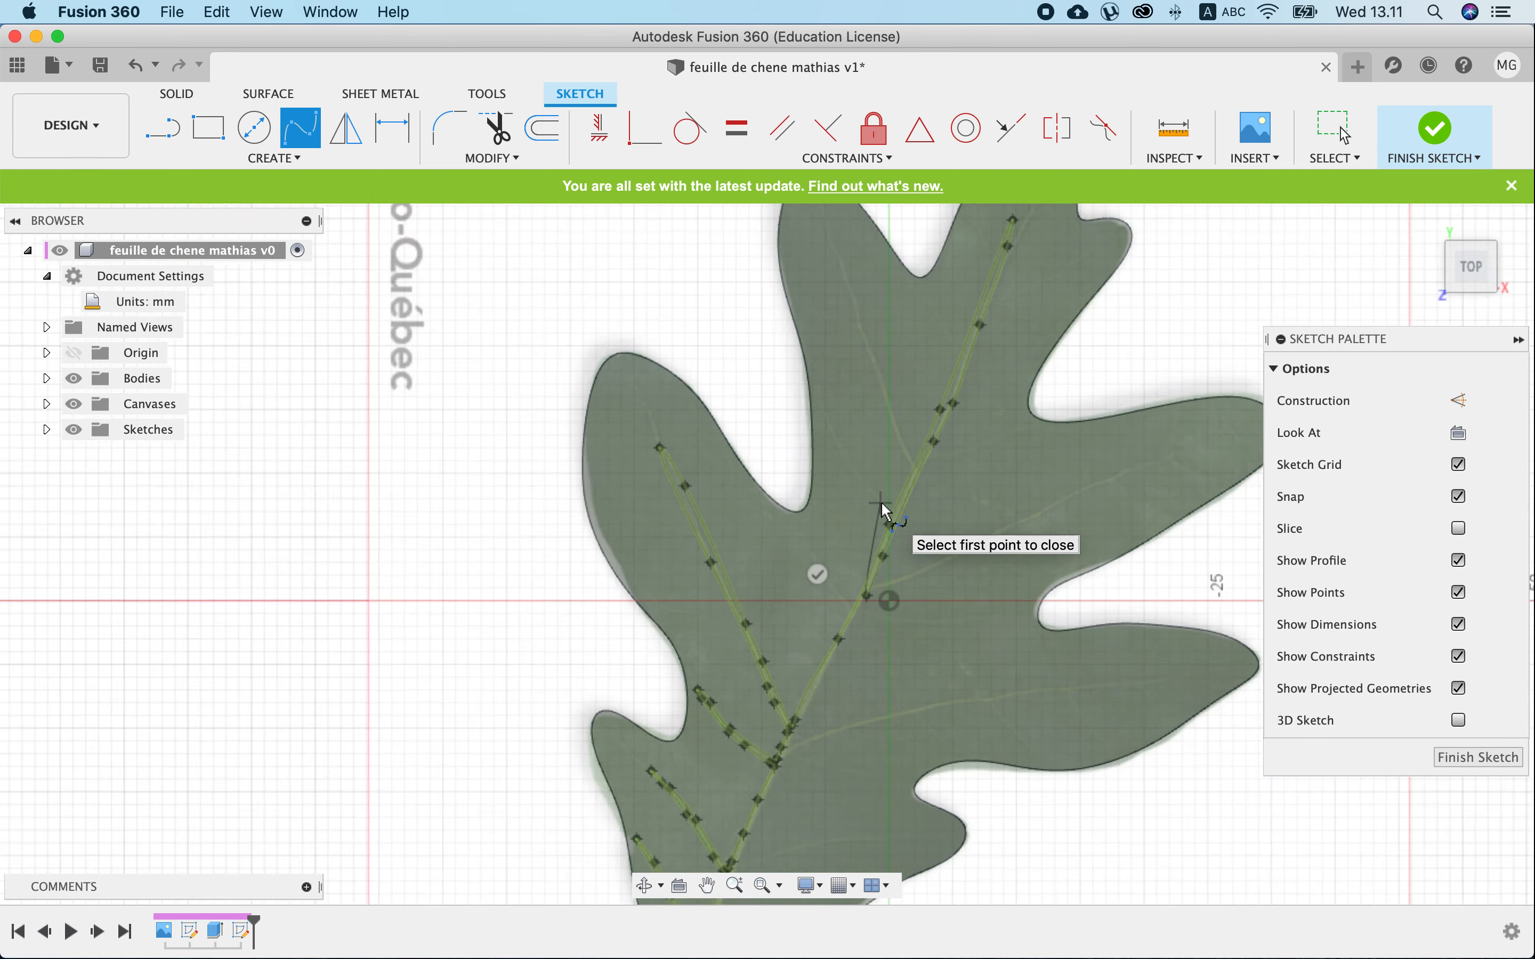
{"action": "scroll", "coordinate": [886, 510], "scroll_direction": "down", "scroll_amount": 3}
{"action": "scroll", "coordinate": [825, 674], "scroll_direction": "up", "scroll_amount": 6}
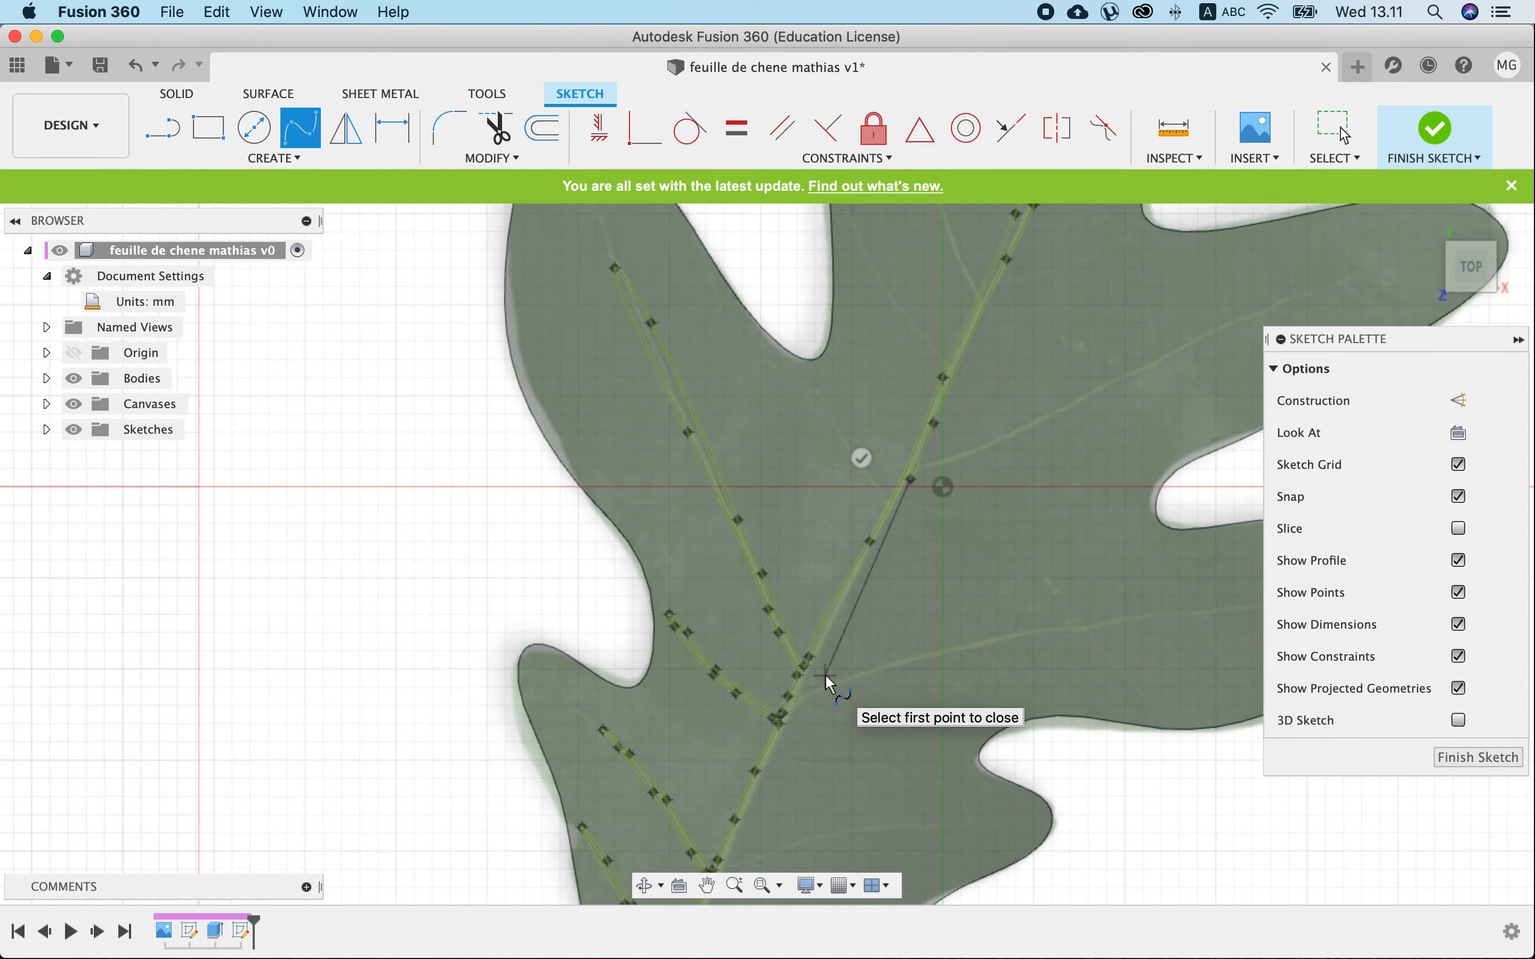
{"action": "scroll", "coordinate": [826, 677], "scroll_direction": "up", "scroll_amount": 5}
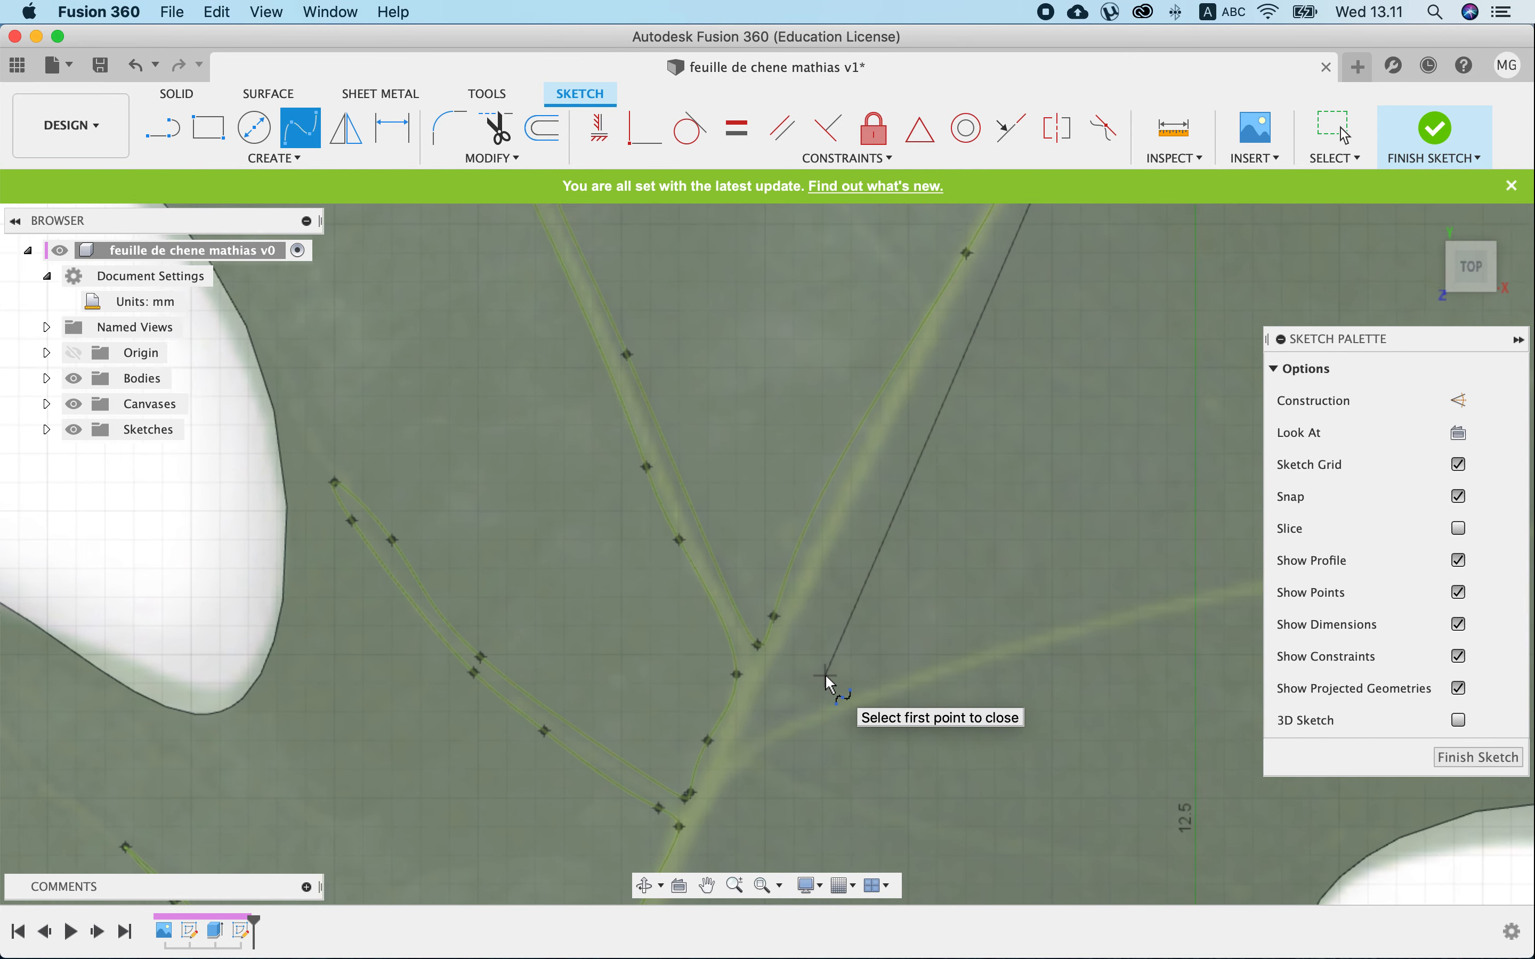
{"action": "scroll", "coordinate": [825, 676], "scroll_direction": "up", "scroll_amount": 1}
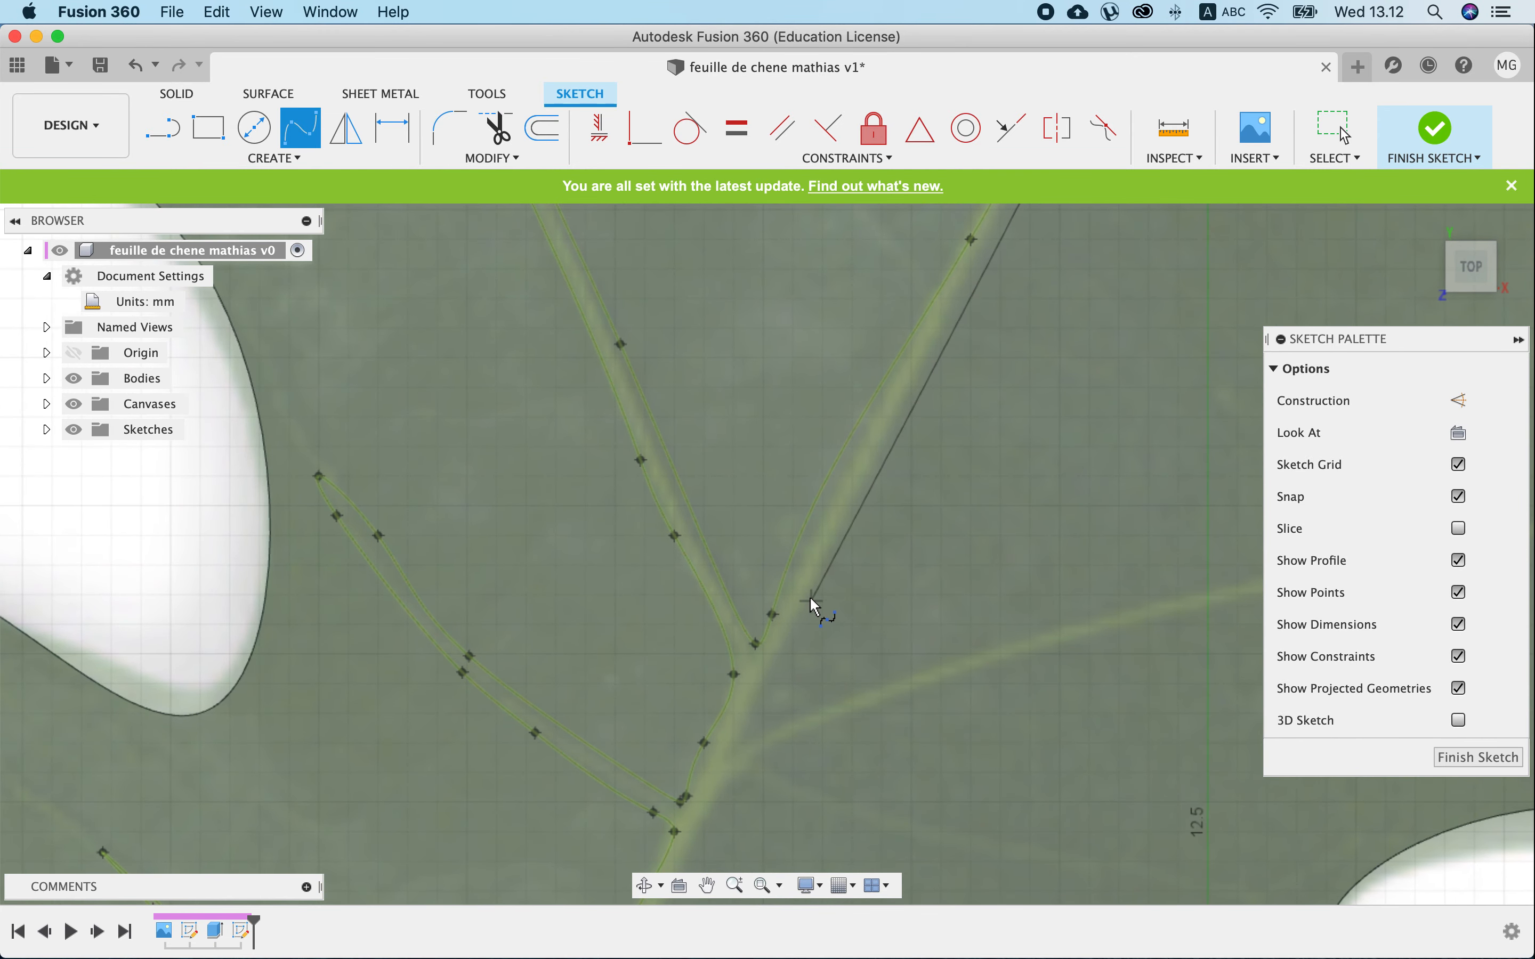
{"action": "left_click", "coordinate": [812, 600]}
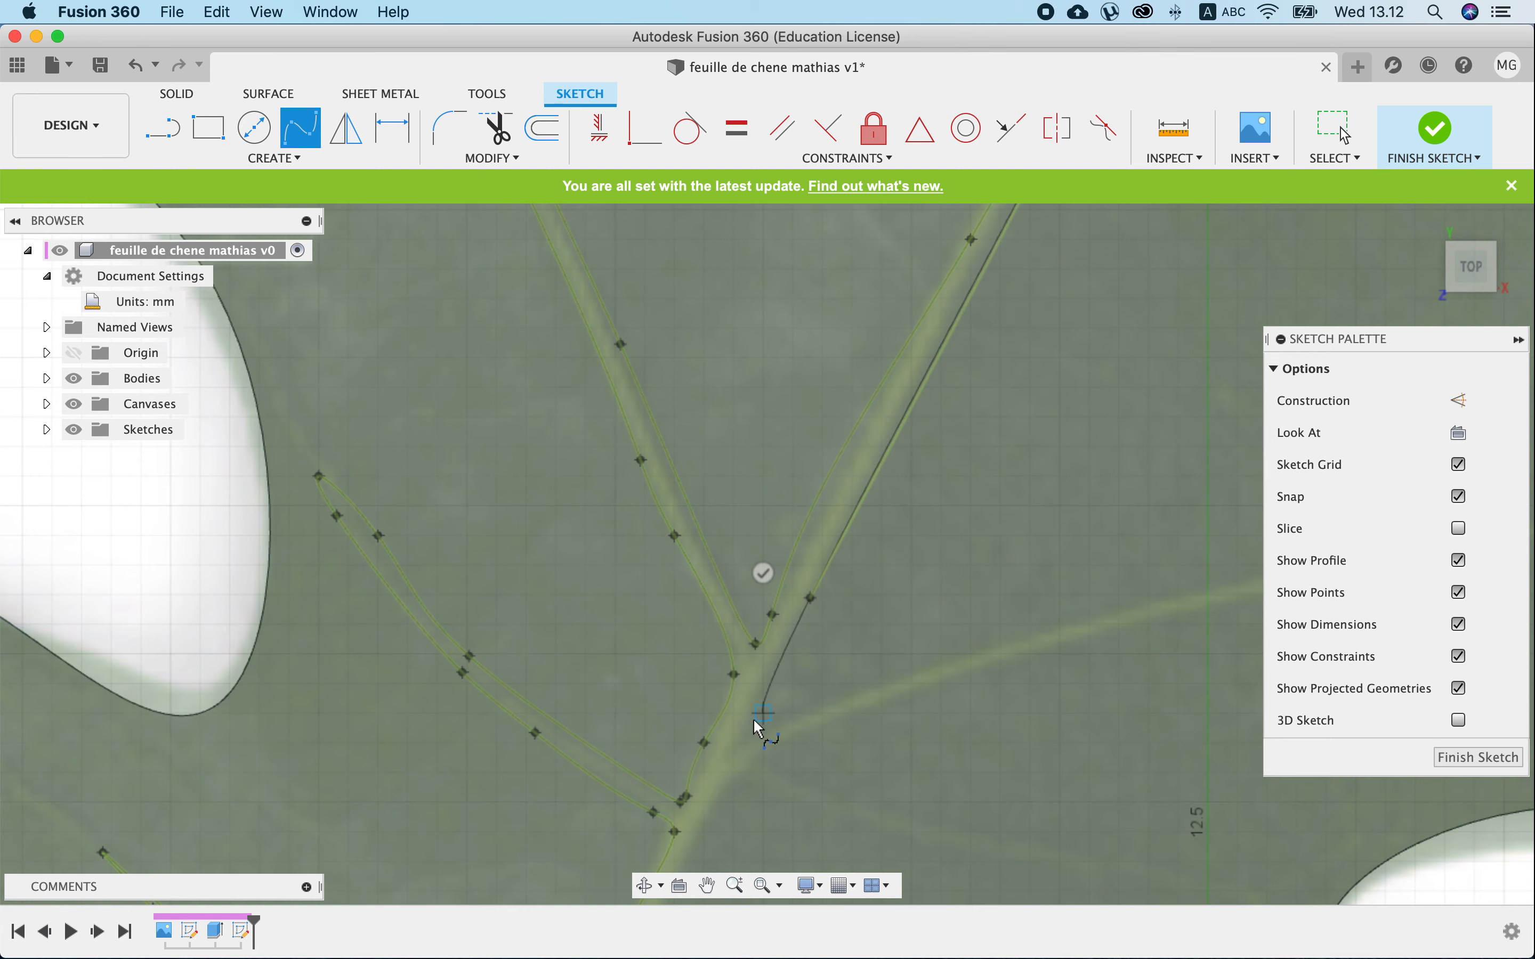
Continue the spline down the right edge of the midrib until level with the base of the lowest left side vein.
{"action": "left_click", "coordinate": [747, 739]}
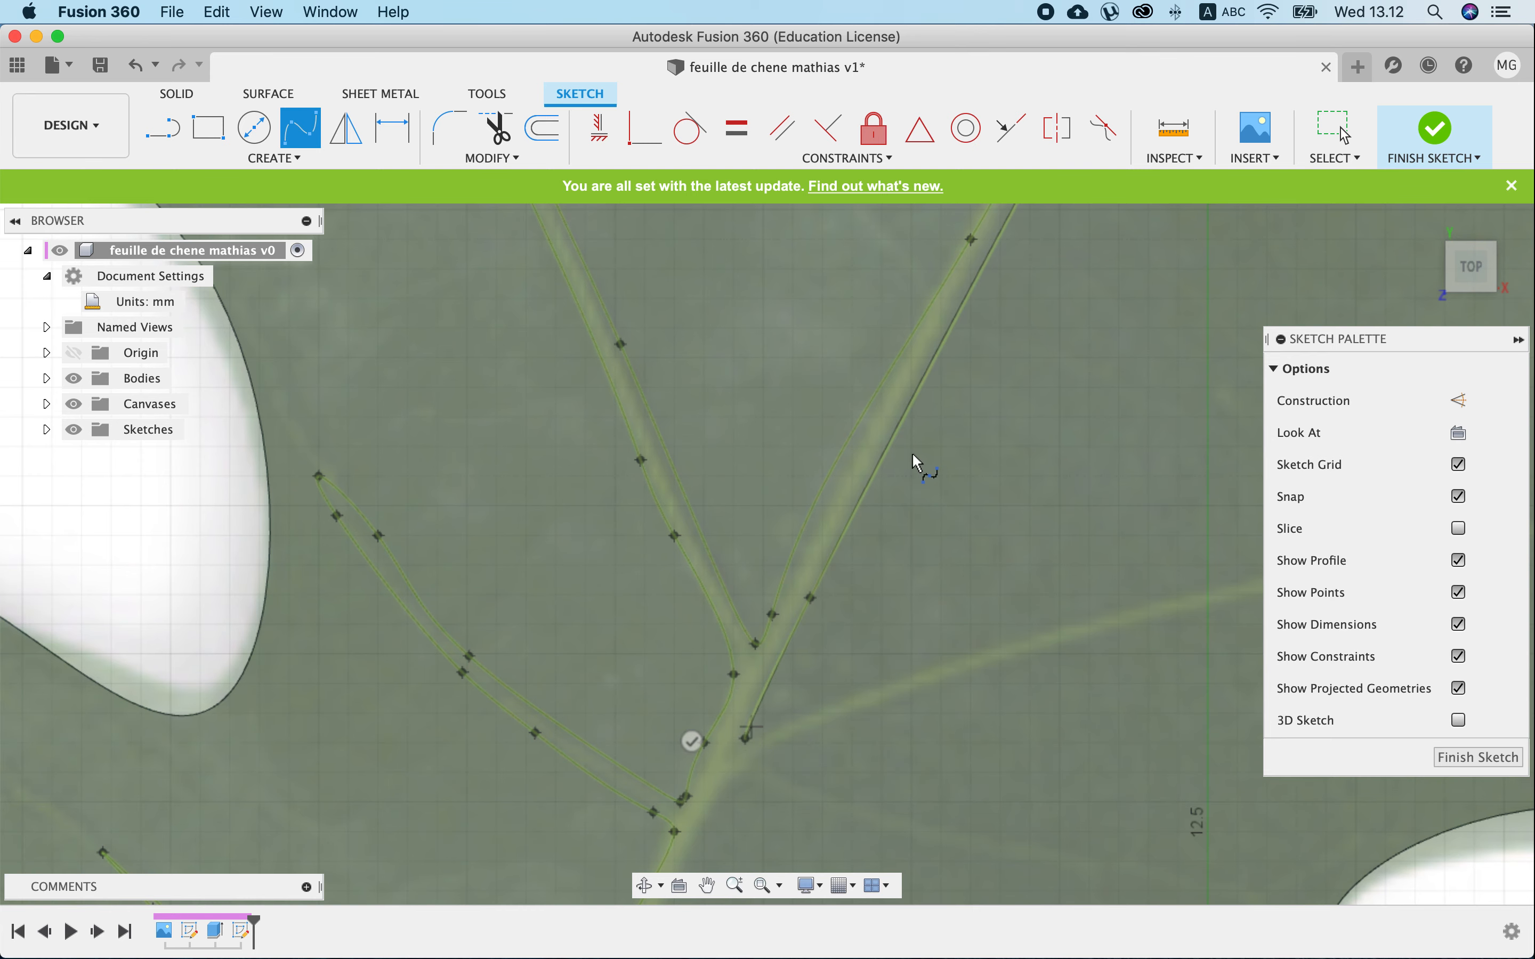
{"action": "scroll", "coordinate": [913, 454], "scroll_direction": "down", "scroll_amount": 3}
{"action": "scroll", "coordinate": [913, 454], "scroll_direction": "down", "scroll_amount": 4}
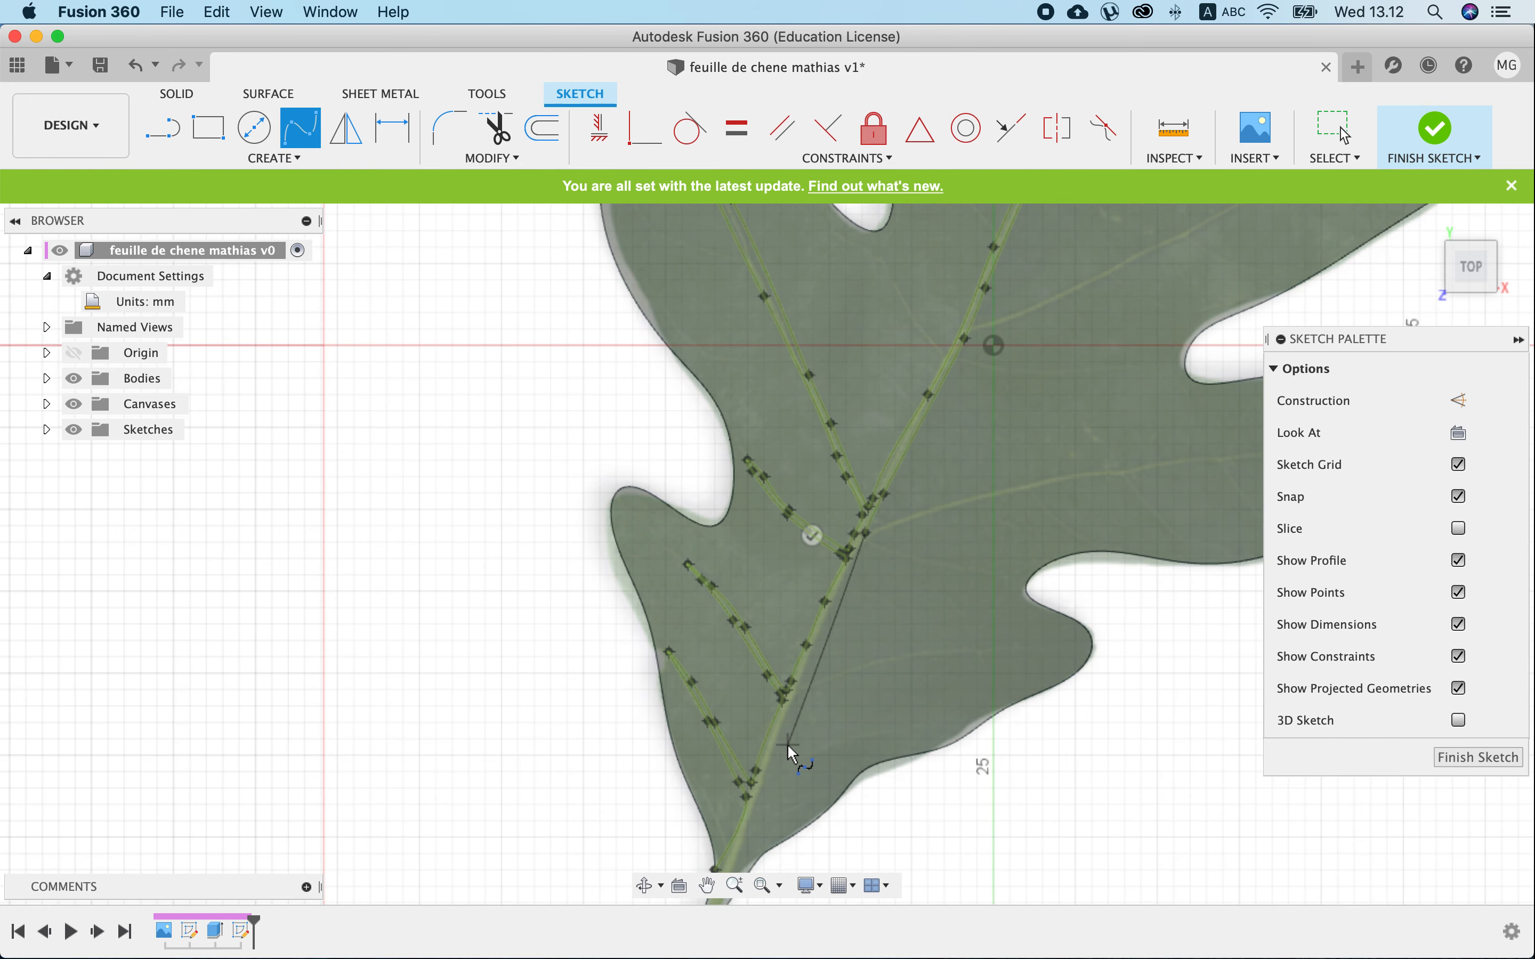
{"action": "scroll", "coordinate": [788, 745], "scroll_direction": "up", "scroll_amount": 4}
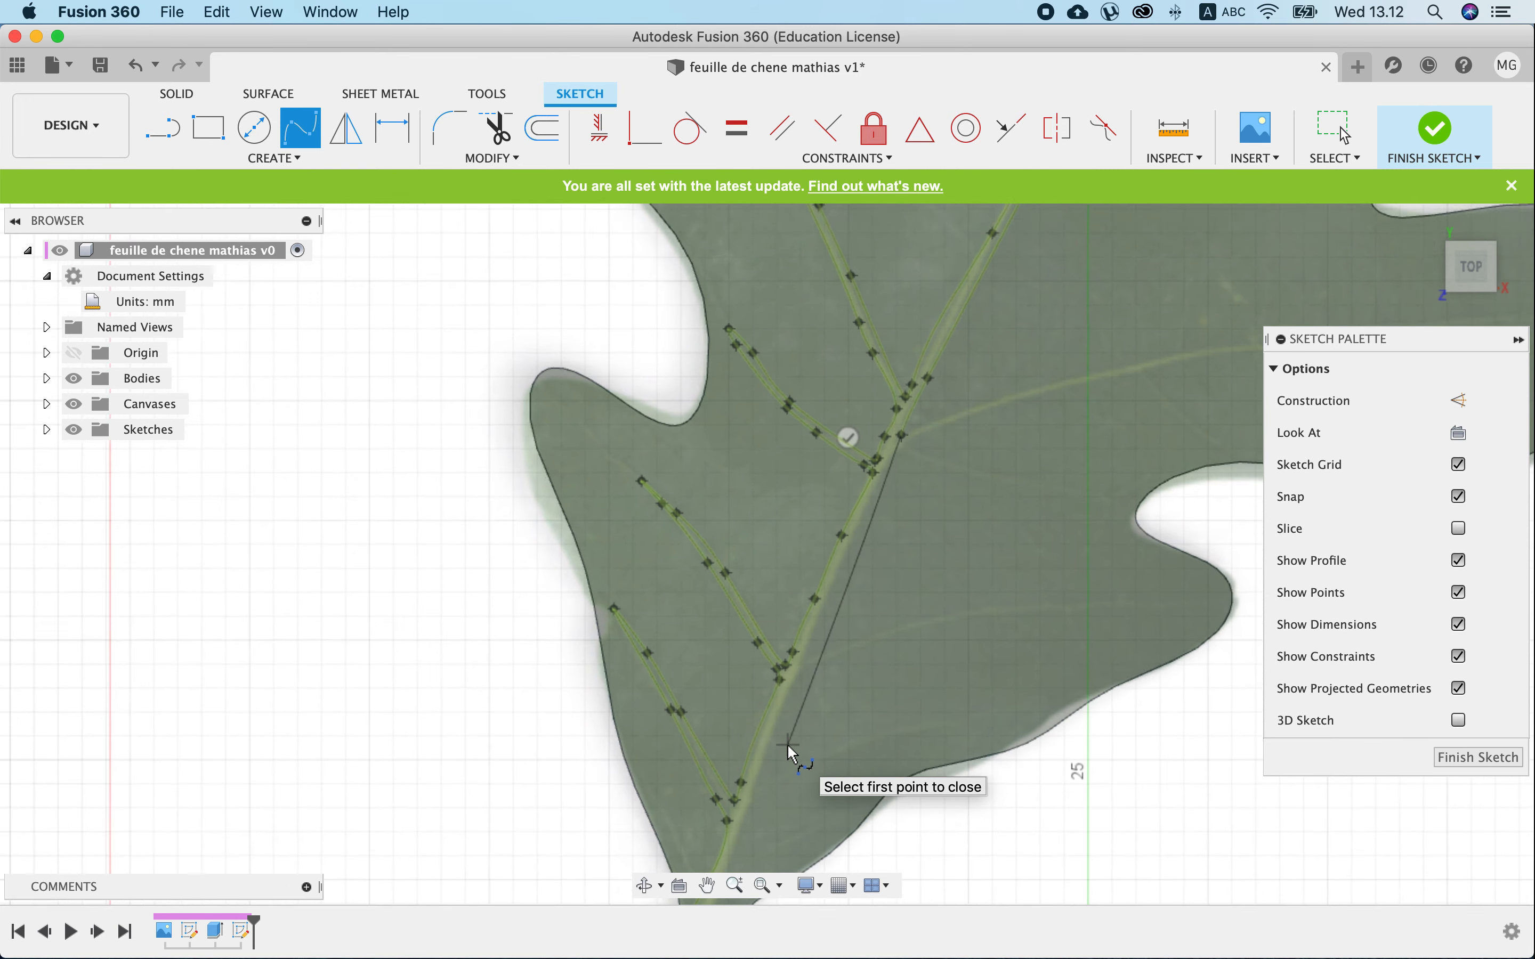
{"action": "left_click", "coordinate": [884, 477]}
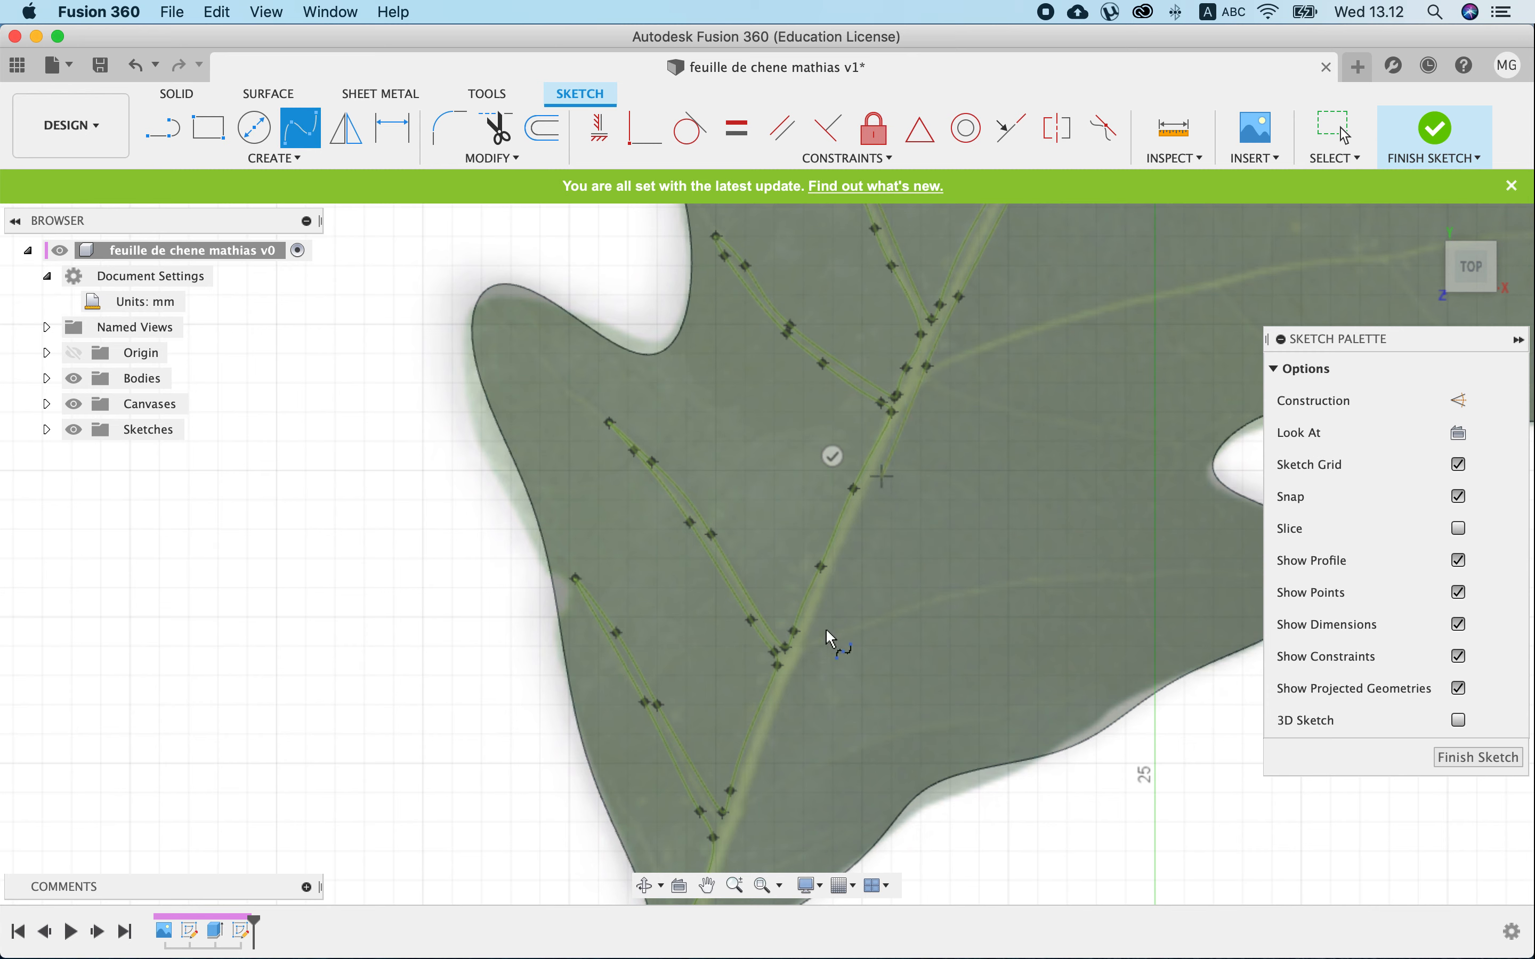
{"action": "left_click", "coordinate": [804, 675]}
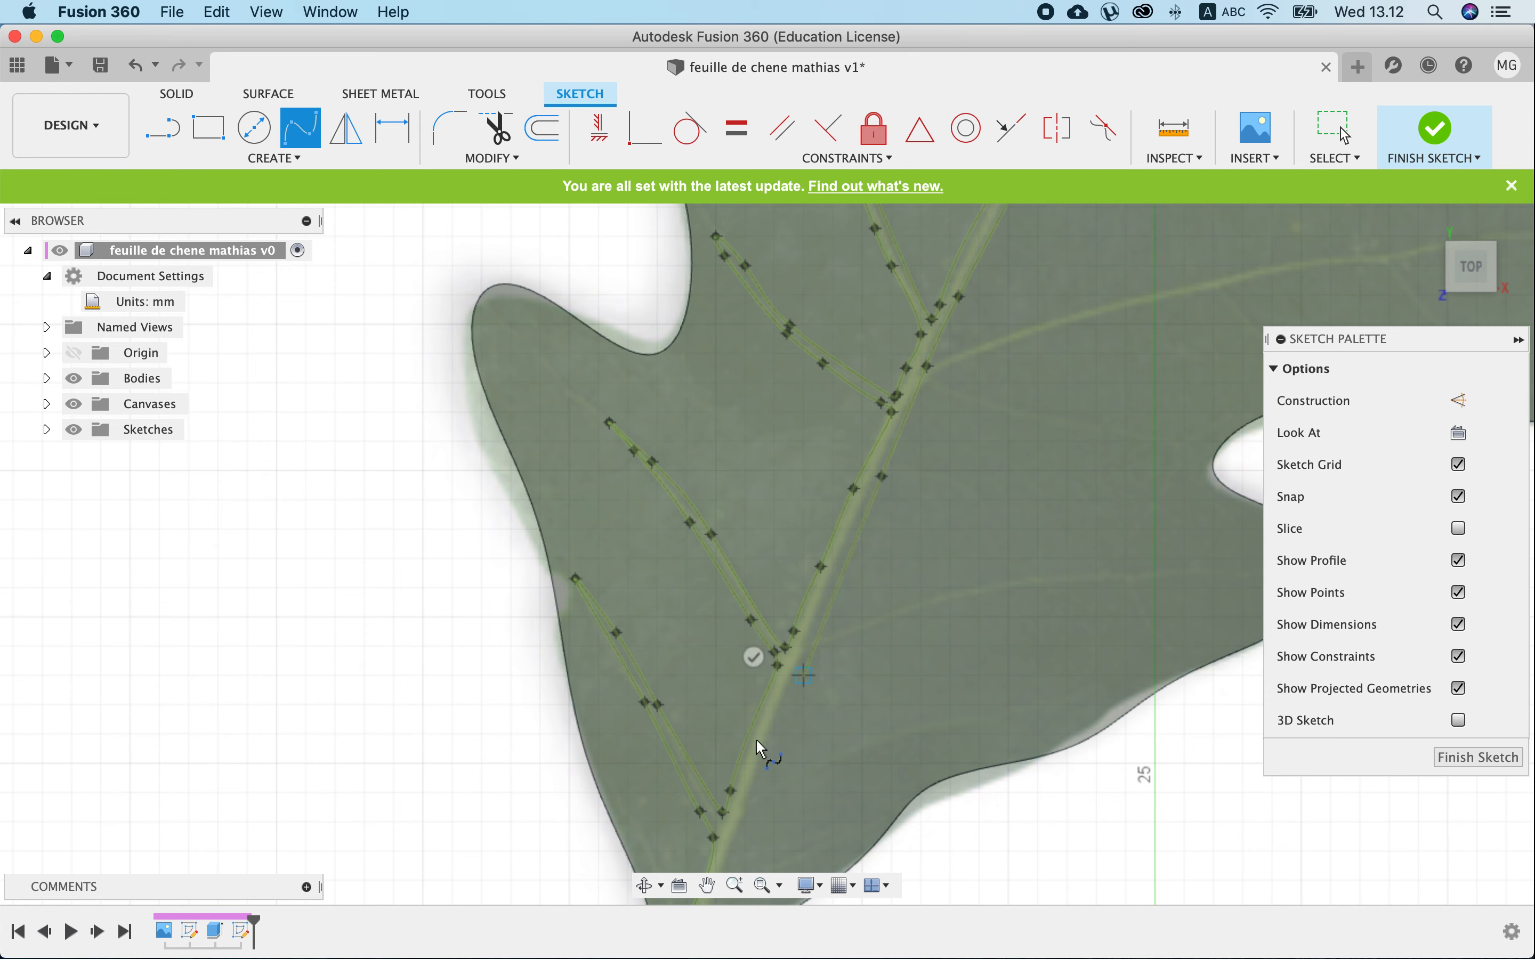
{"action": "left_click", "coordinate": [746, 807]}
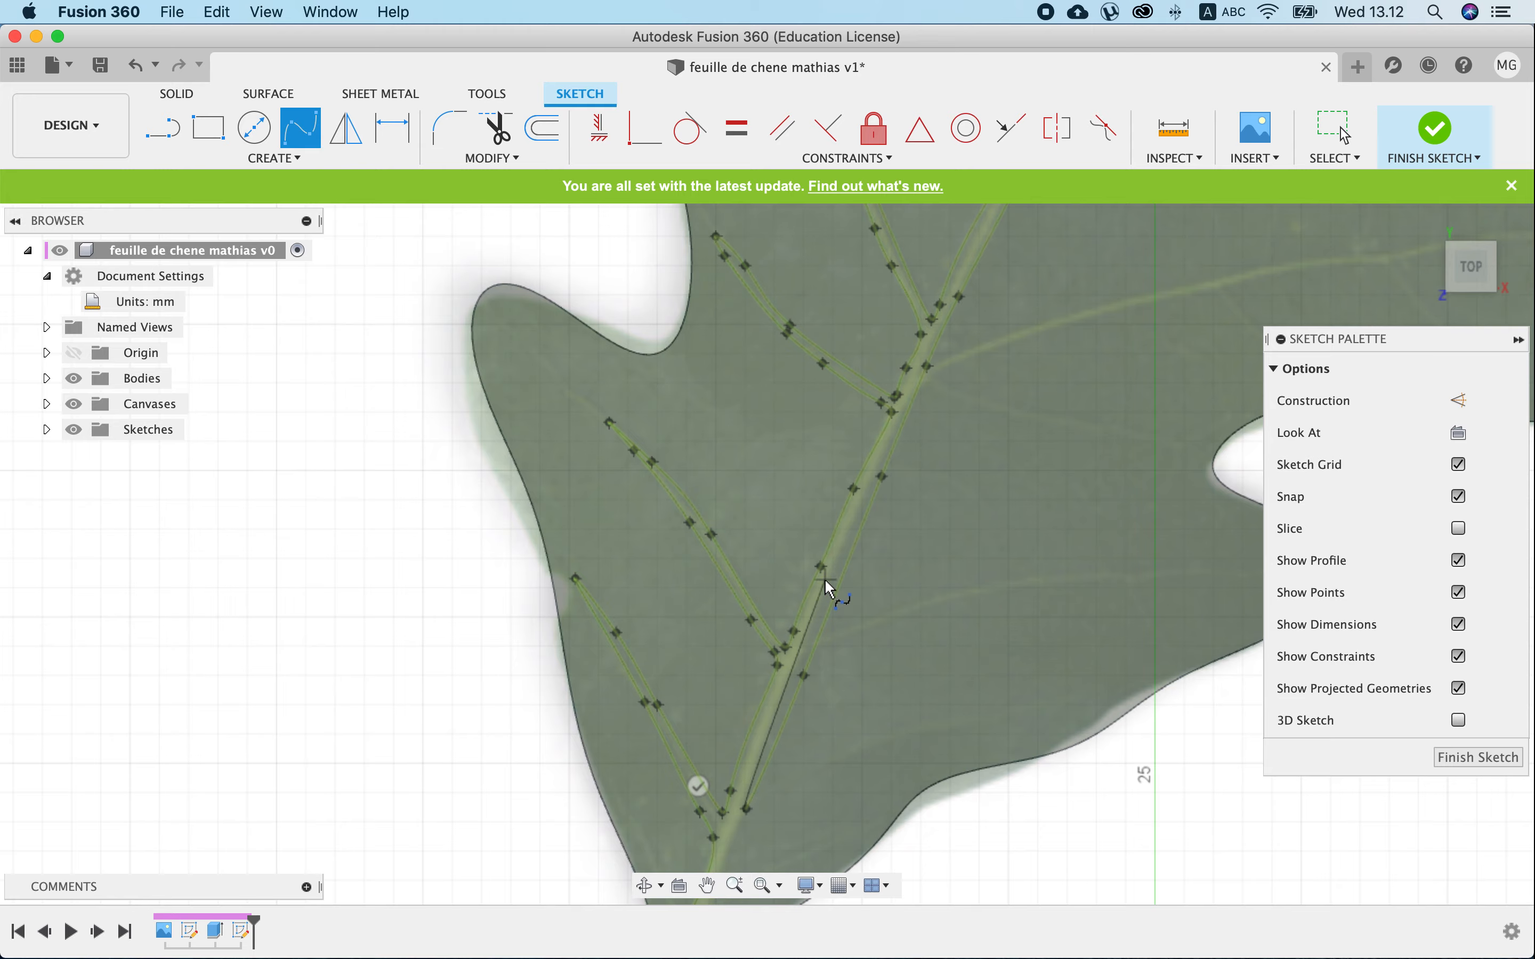
End the spline on the leaf's right outline just above the stem and finish the sketch.
{"action": "scroll", "coordinate": [825, 578], "scroll_direction": "down", "scroll_amount": 5}
{"action": "scroll", "coordinate": [787, 702], "scroll_direction": "up", "scroll_amount": 4}
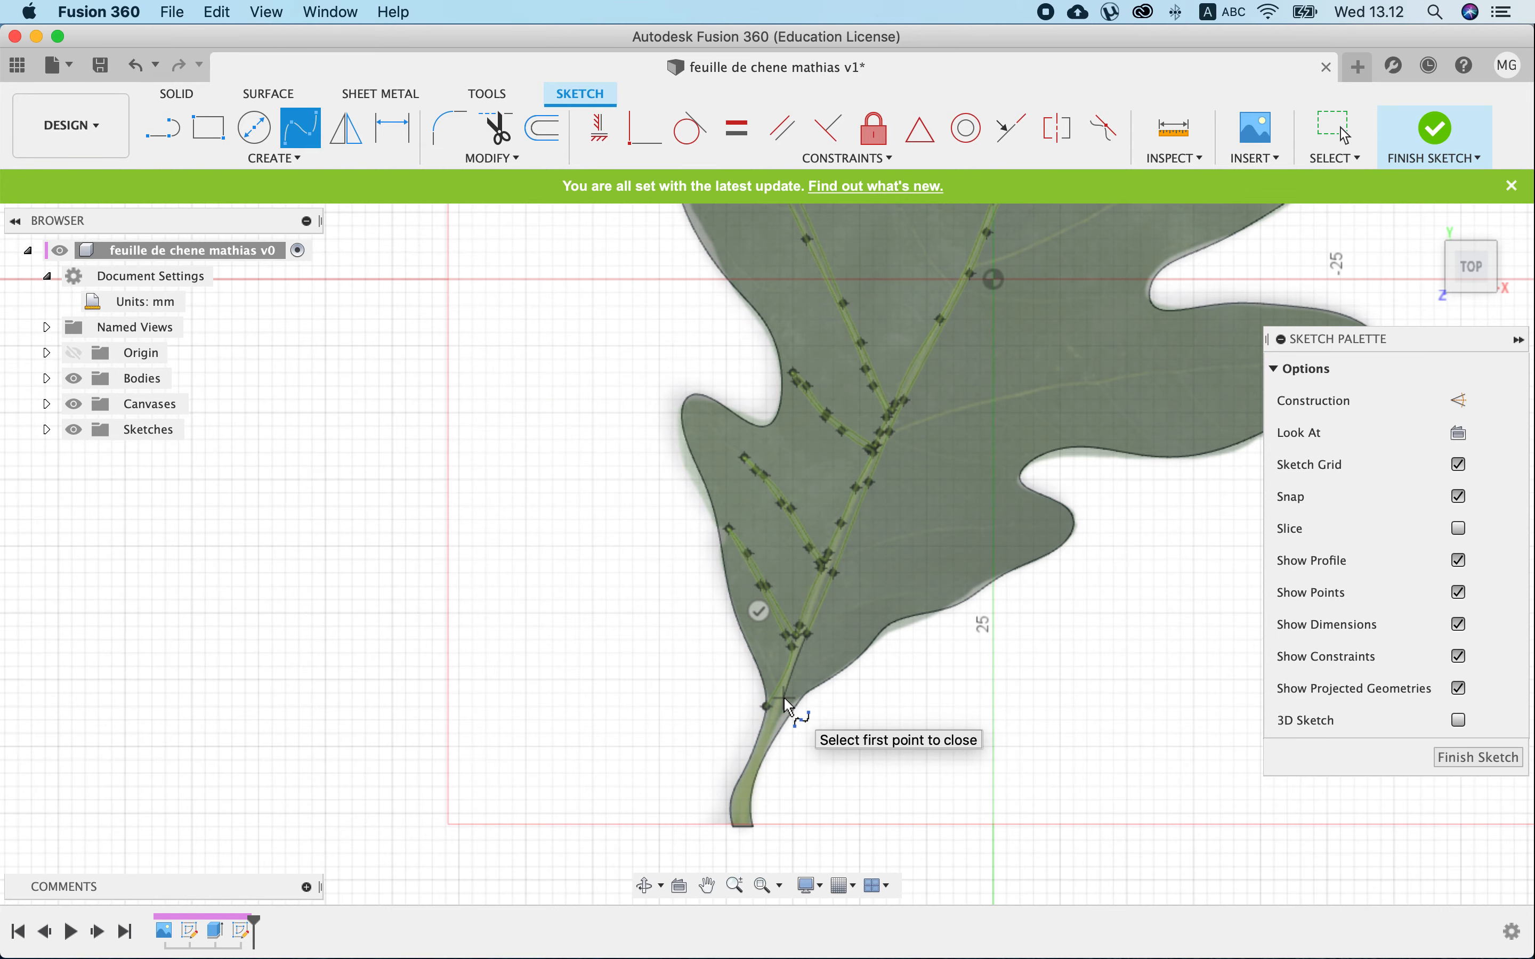
{"action": "scroll", "coordinate": [787, 703], "scroll_direction": "up", "scroll_amount": 6}
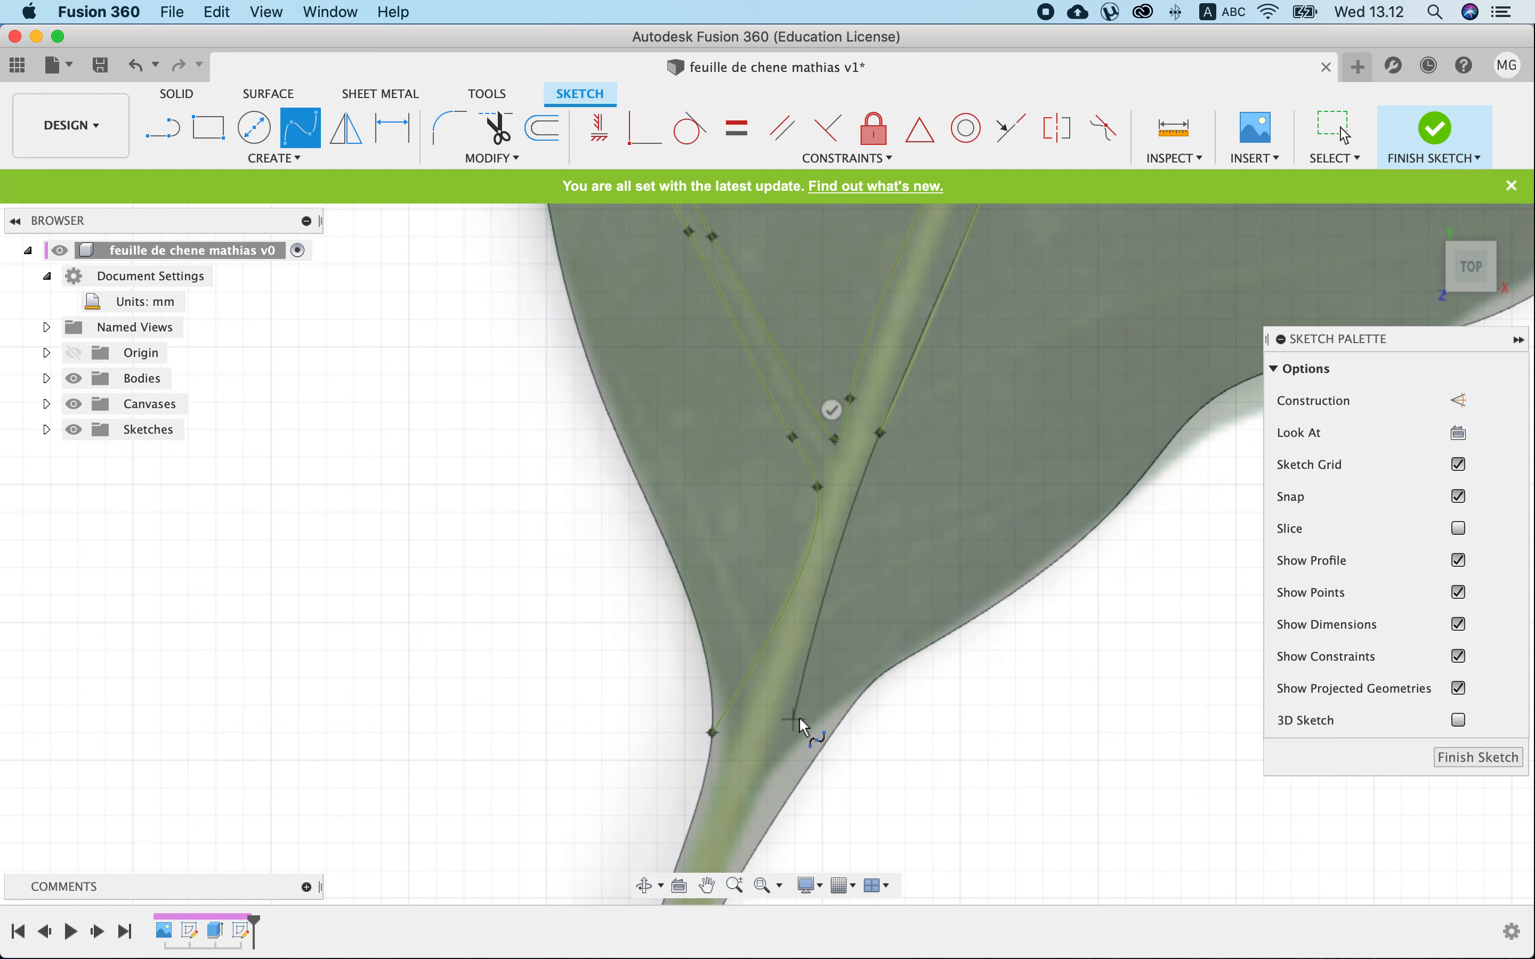
{"action": "left_click", "coordinate": [799, 717]}
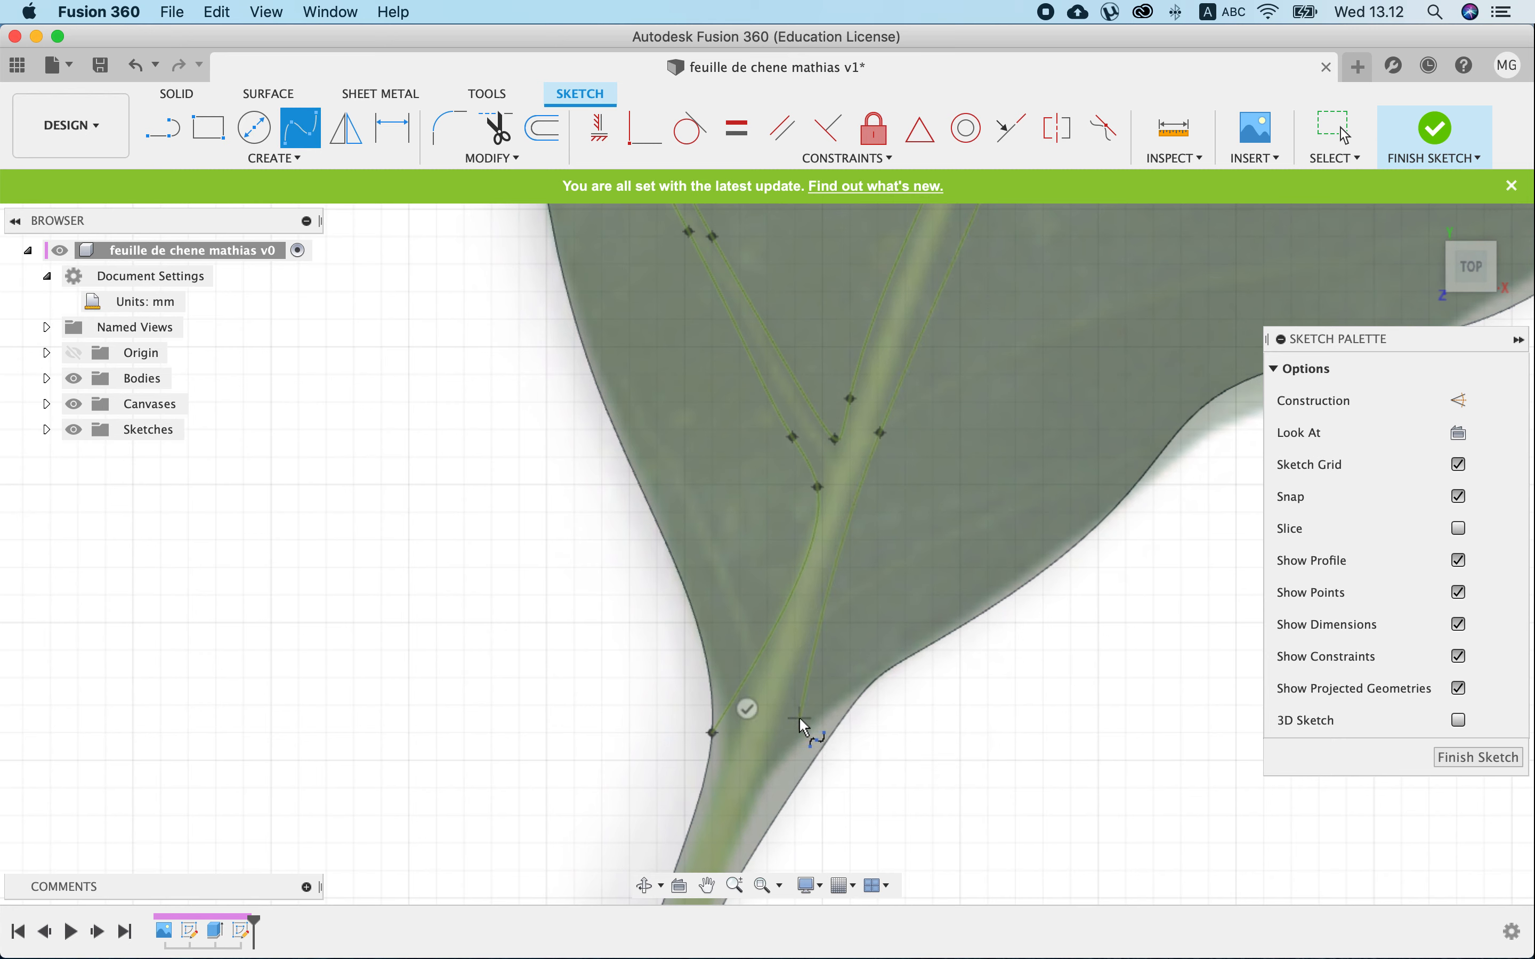
{"action": "left_click", "coordinate": [798, 780]}
{"action": "key", "text": "Return"}
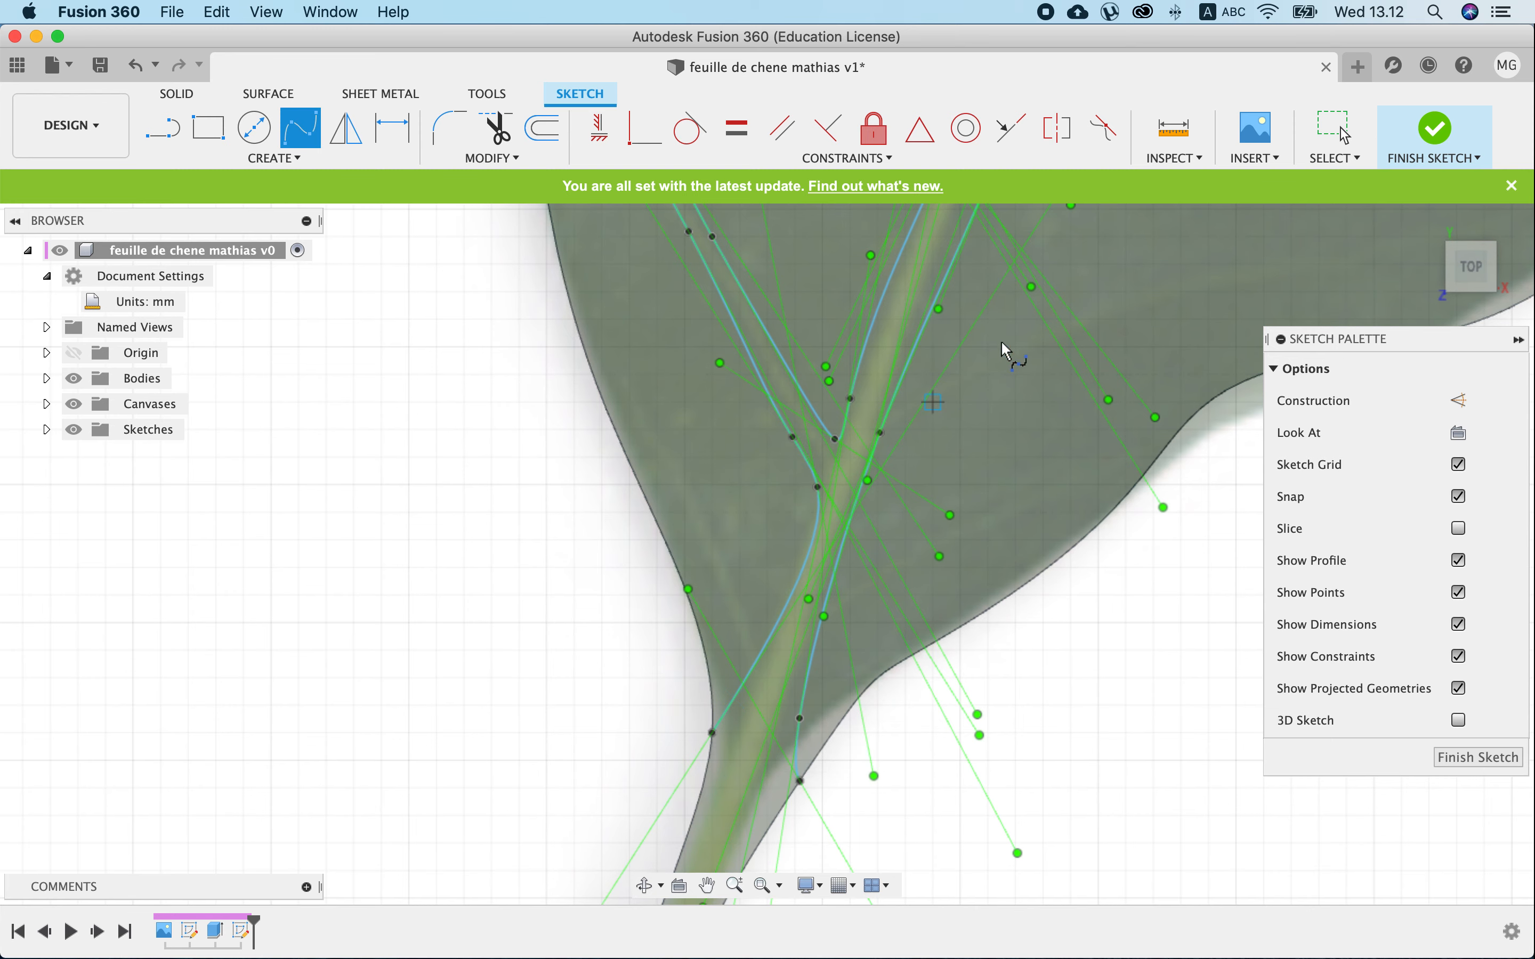
{"action": "left_click", "coordinate": [1436, 129]}
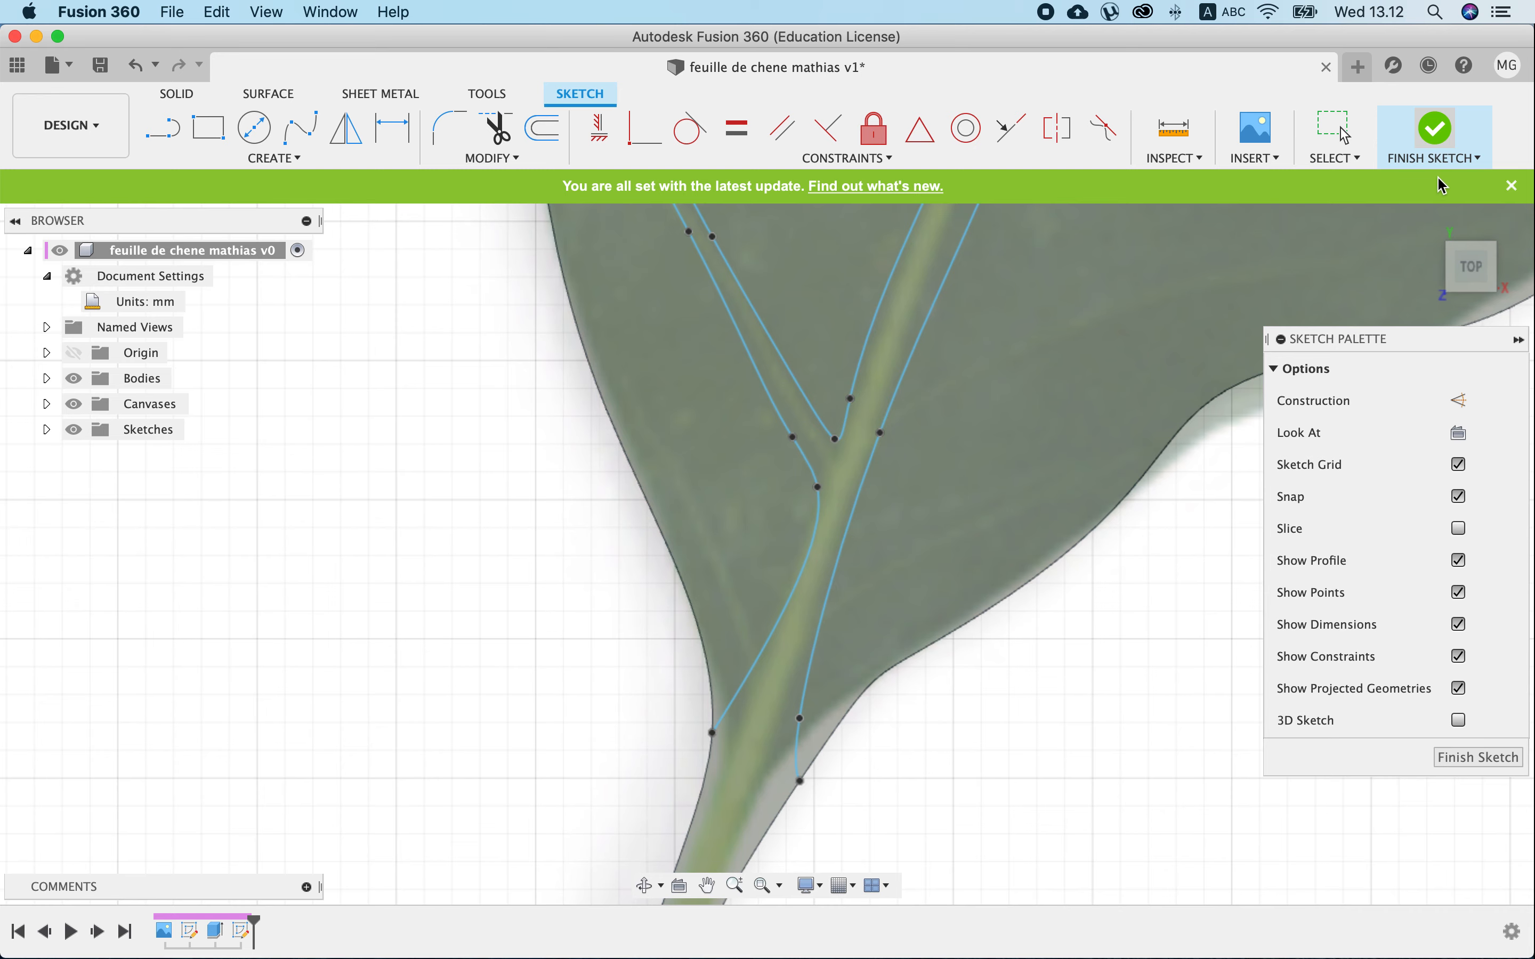
{"action": "left_click", "coordinate": [1437, 229]}
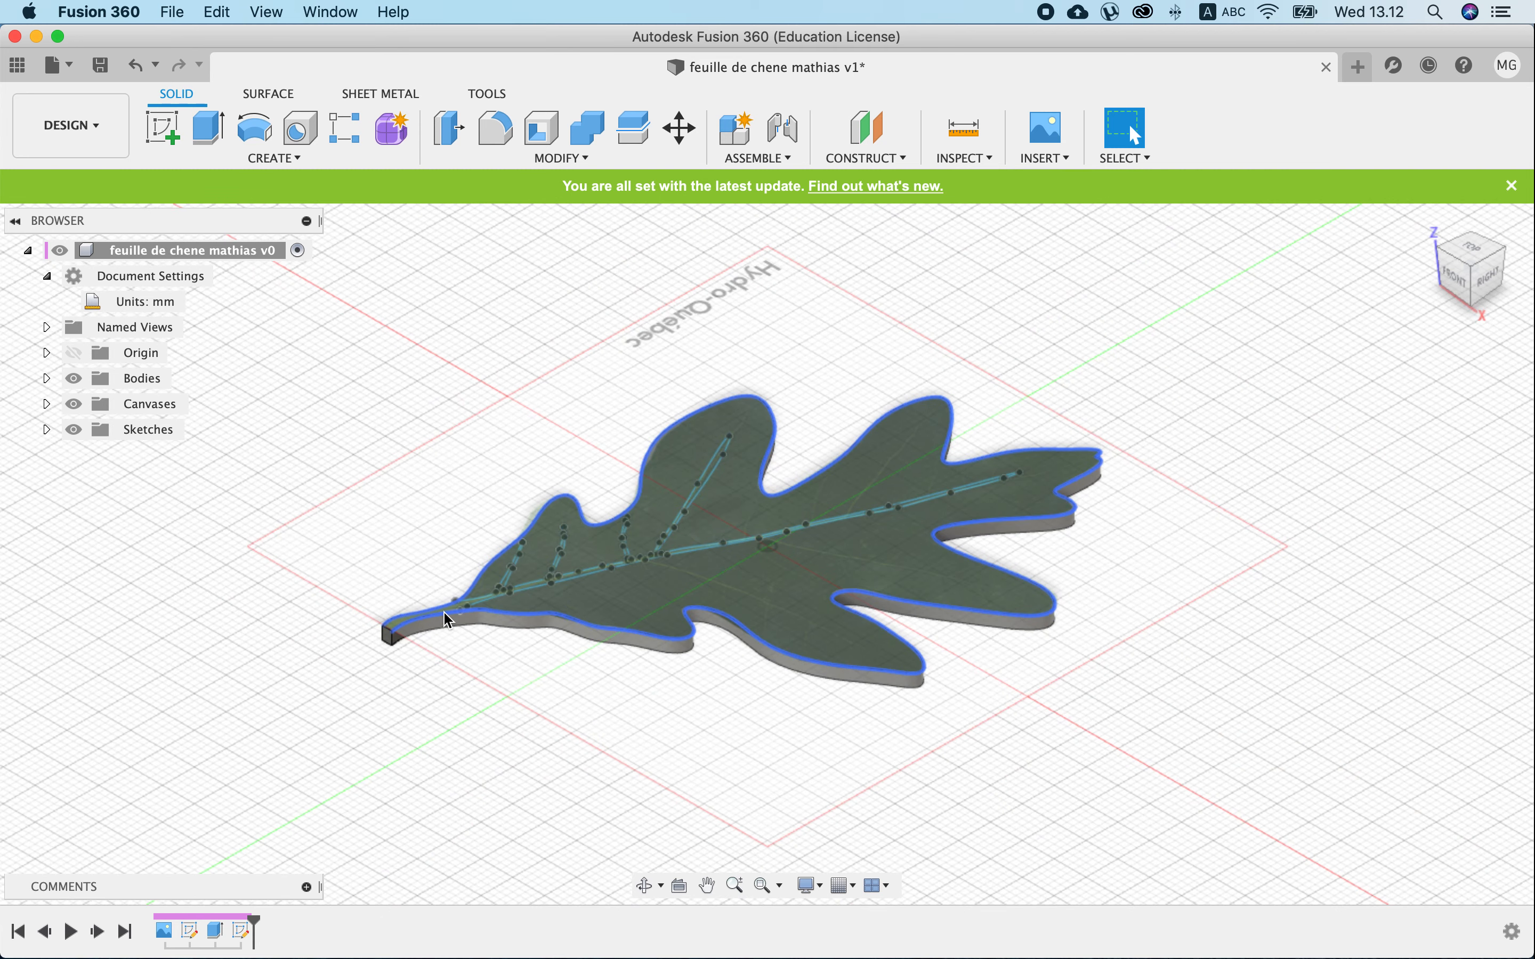
Extrude the connected vein and stem profile 0.5 mm upward, joined to the leaf body.
{"action": "scroll", "coordinate": [447, 619], "scroll_direction": "up", "scroll_amount": 5}
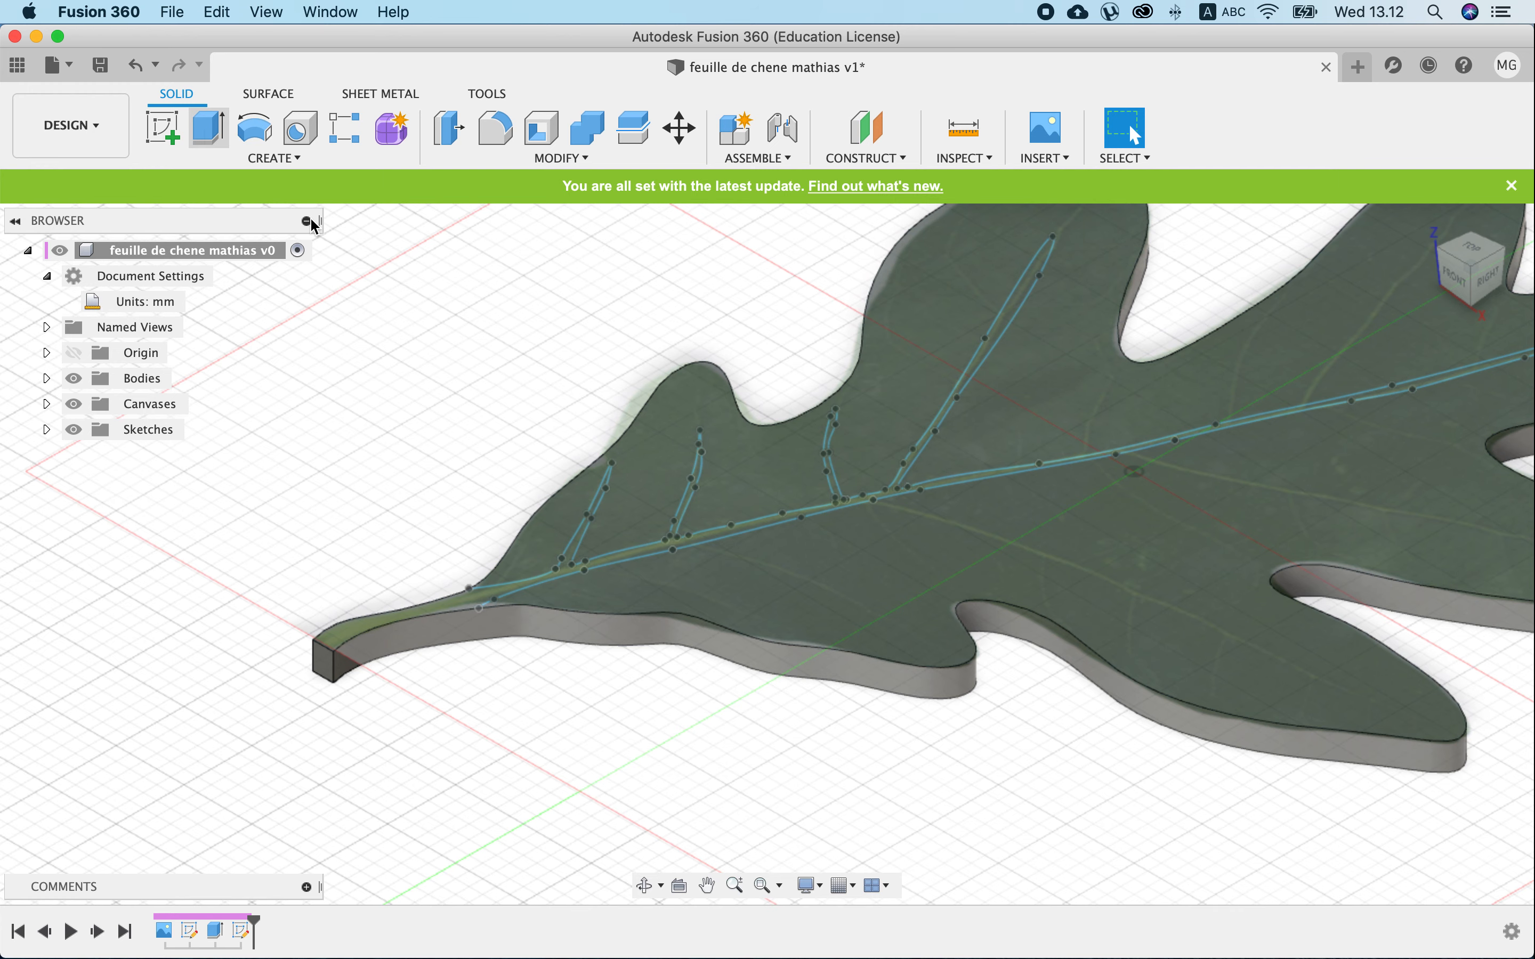
{"action": "key", "text": "e"}
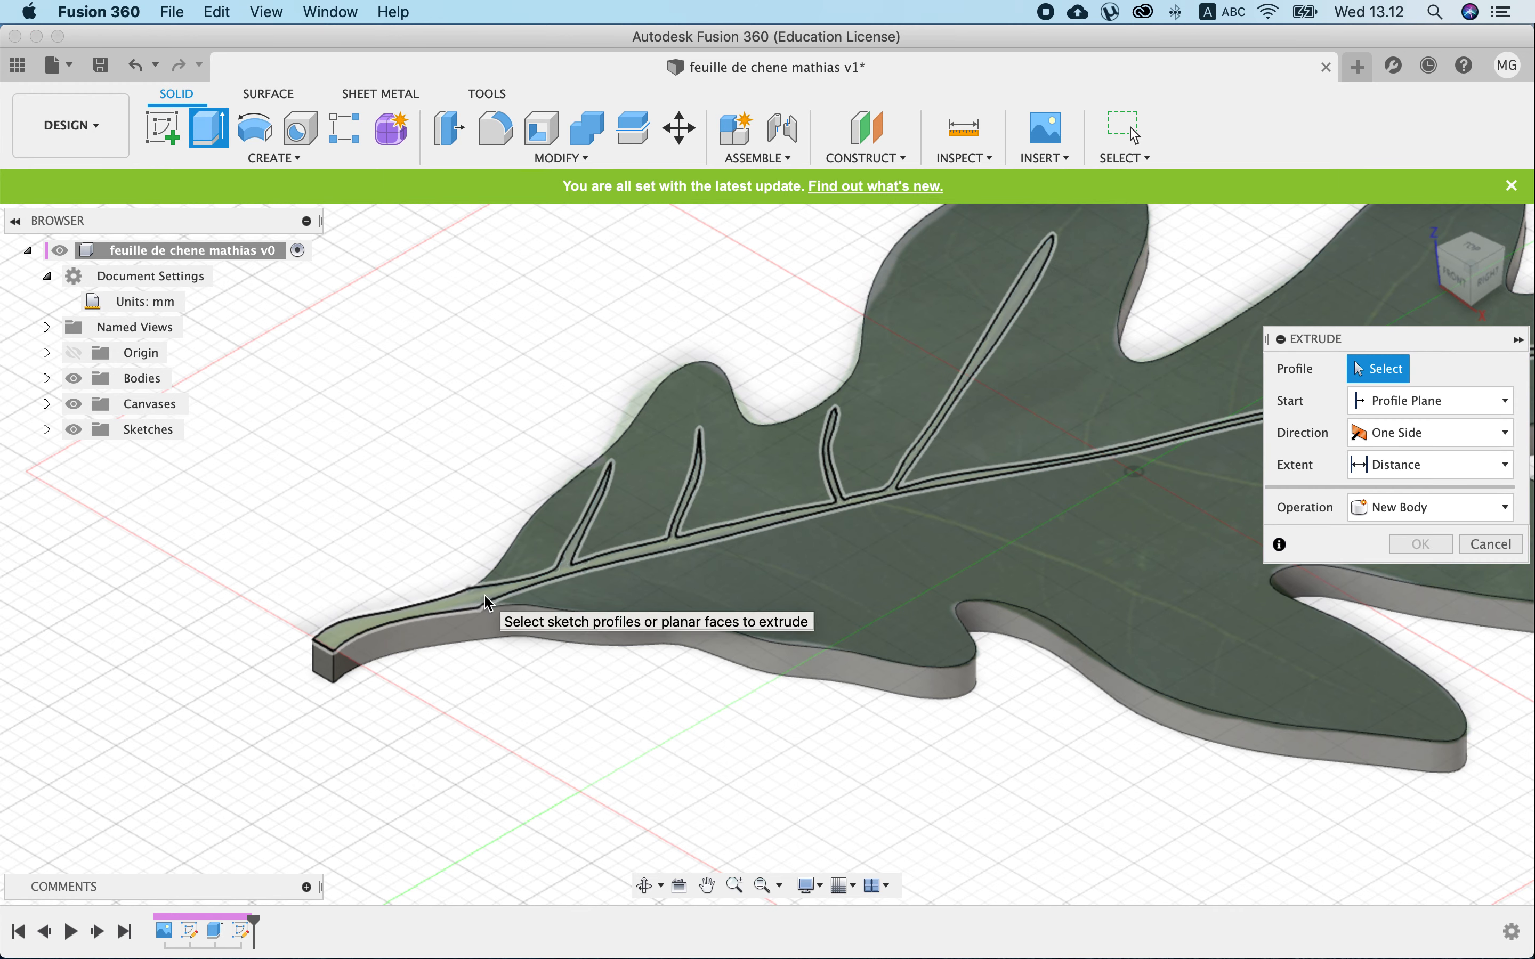
{"action": "left_click", "coordinate": [487, 603]}
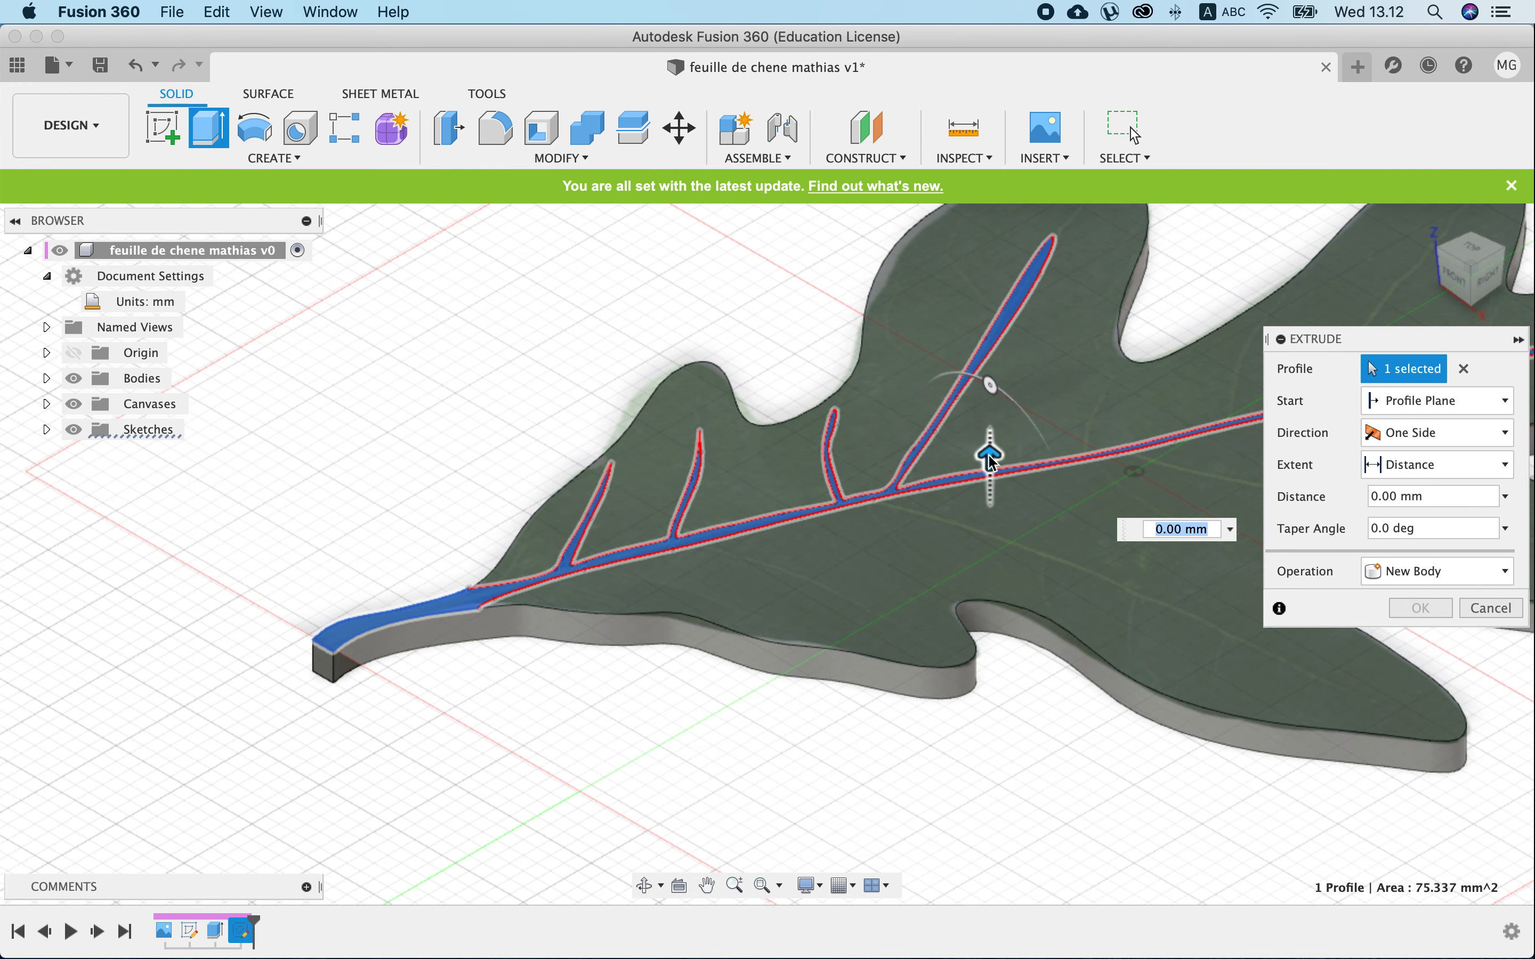
{"action": "left_click_drag", "start_coordinate": [994, 418], "coordinate": [996, 413]}
{"action": "type", "text": "0.5"}
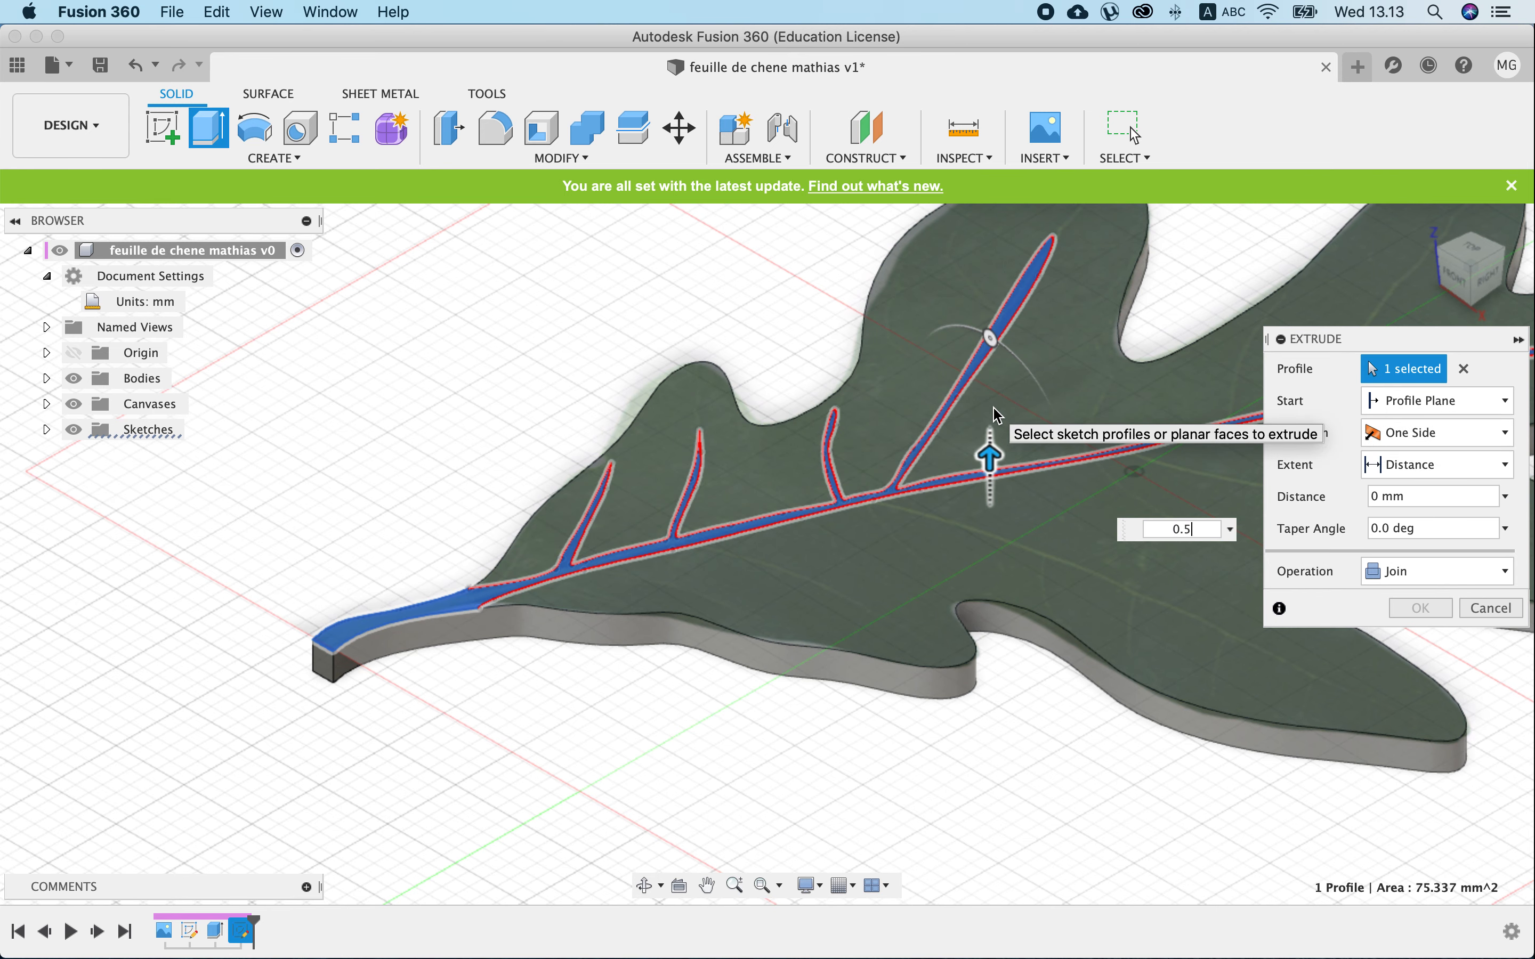
{"action": "key", "text": "Return"}
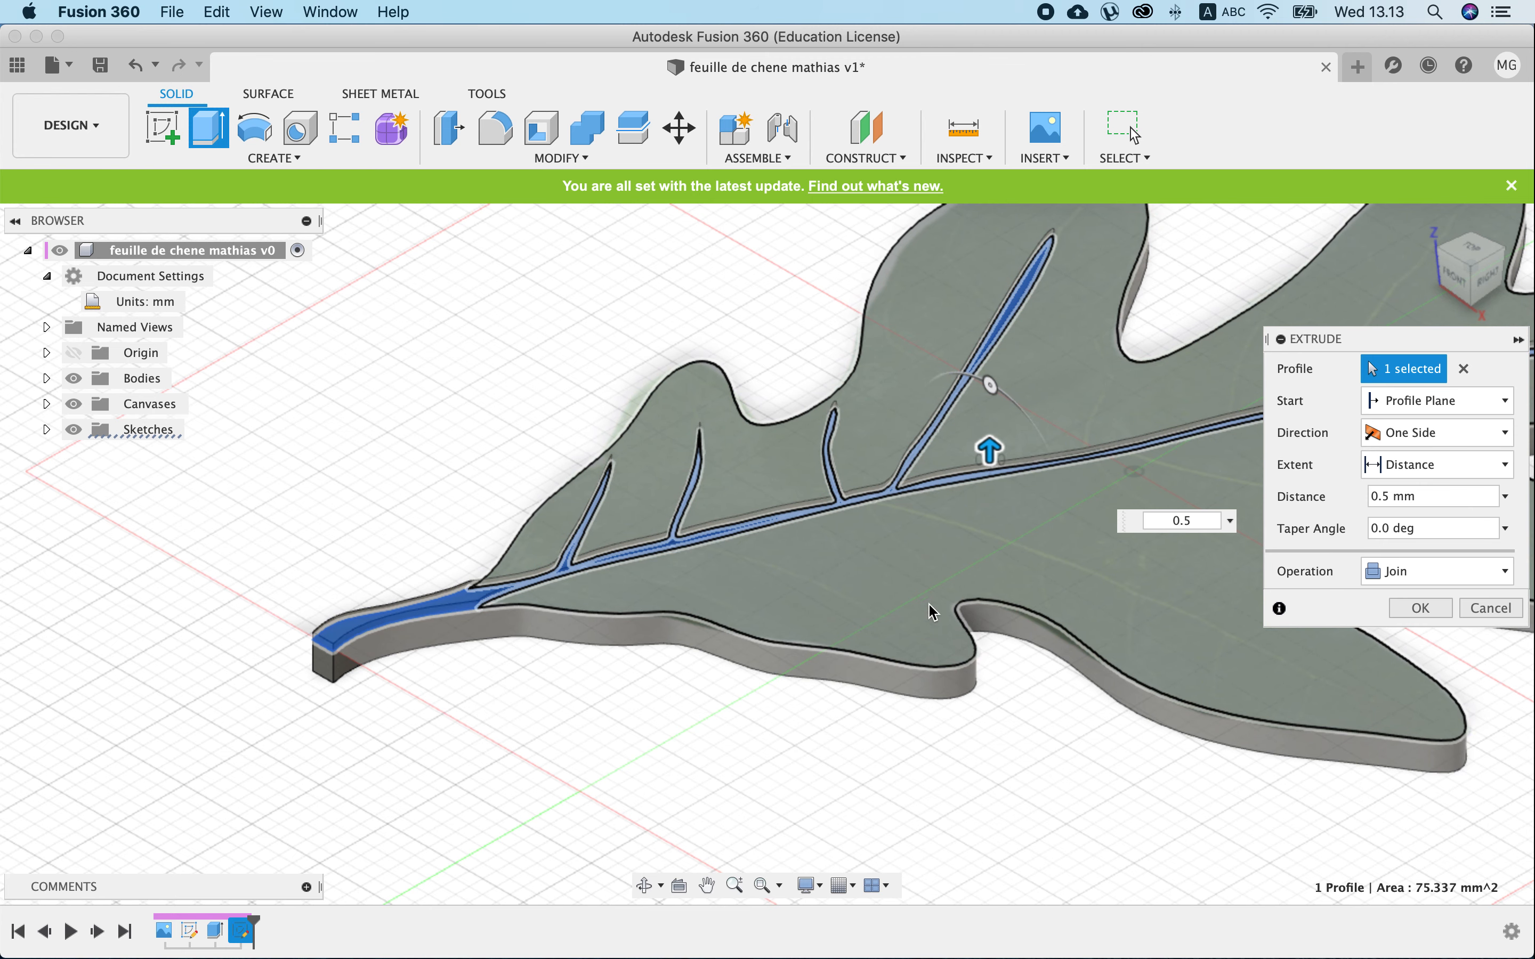
{"action": "left_click", "coordinate": [1419, 609]}
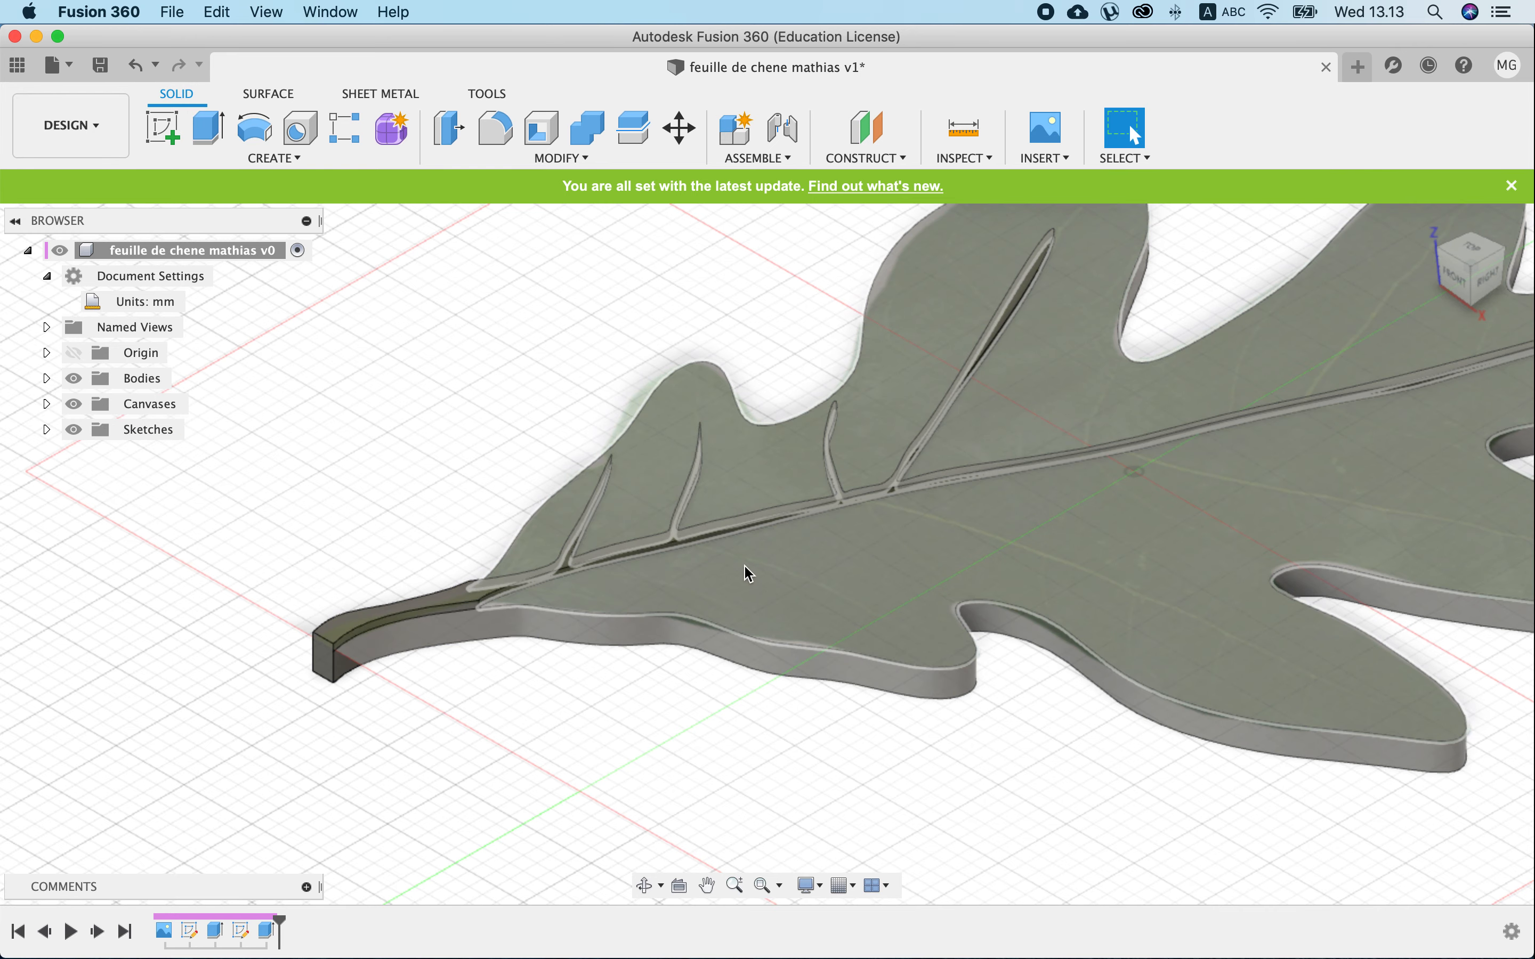
Hide the canvas and the sketches so that only the leaf body is displayed.
{"action": "key", "text": "o"}
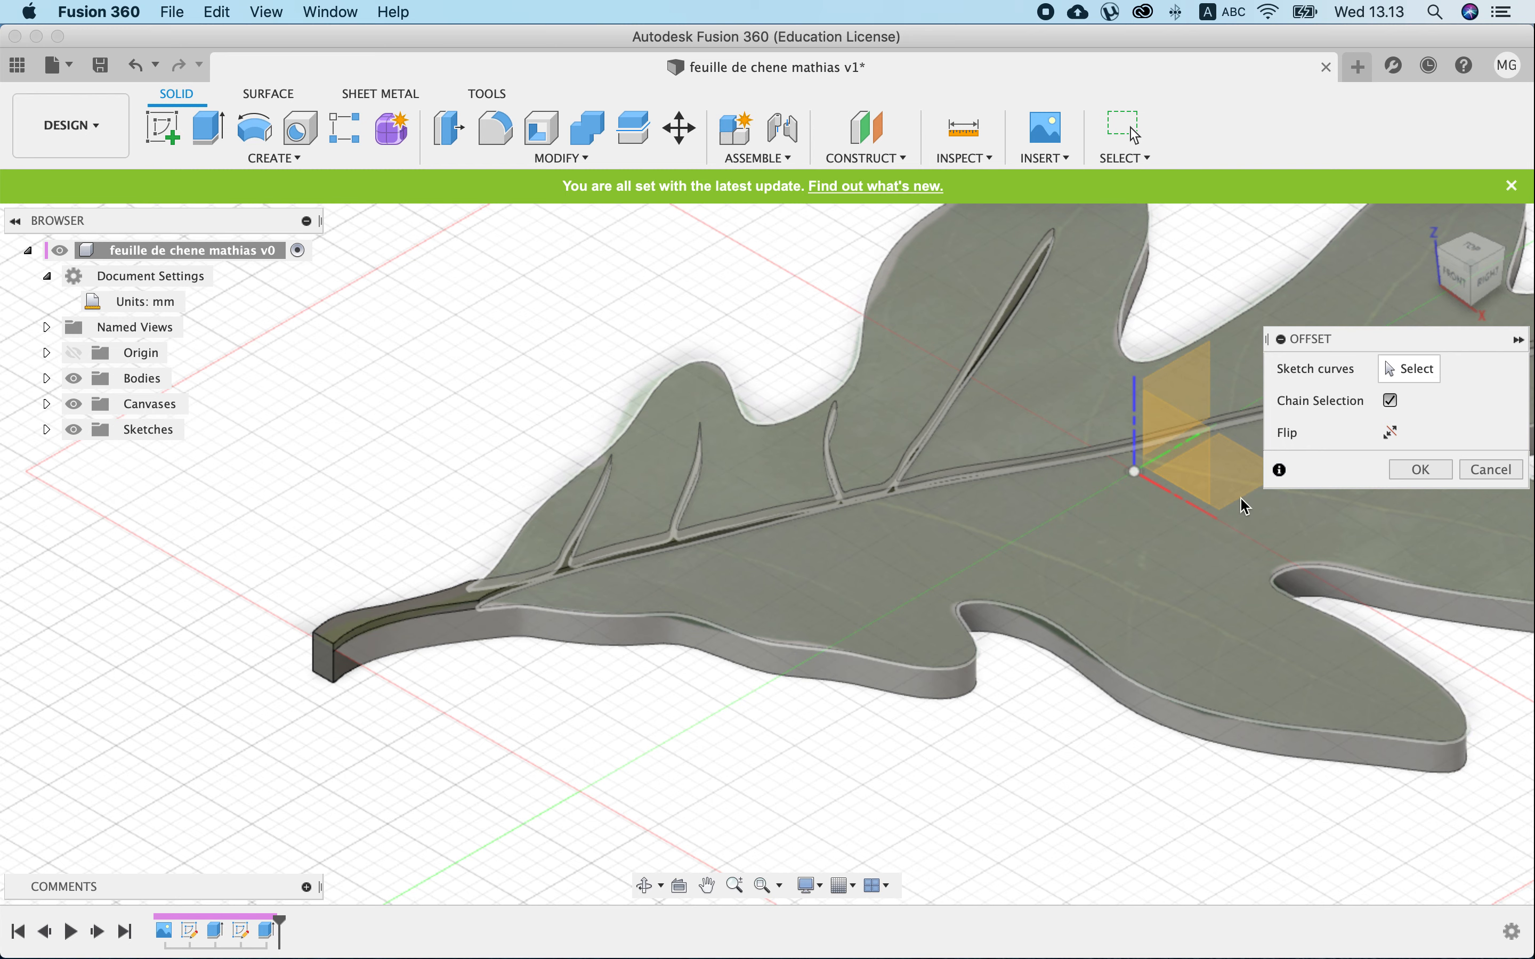
{"action": "left_click", "coordinate": [1491, 470]}
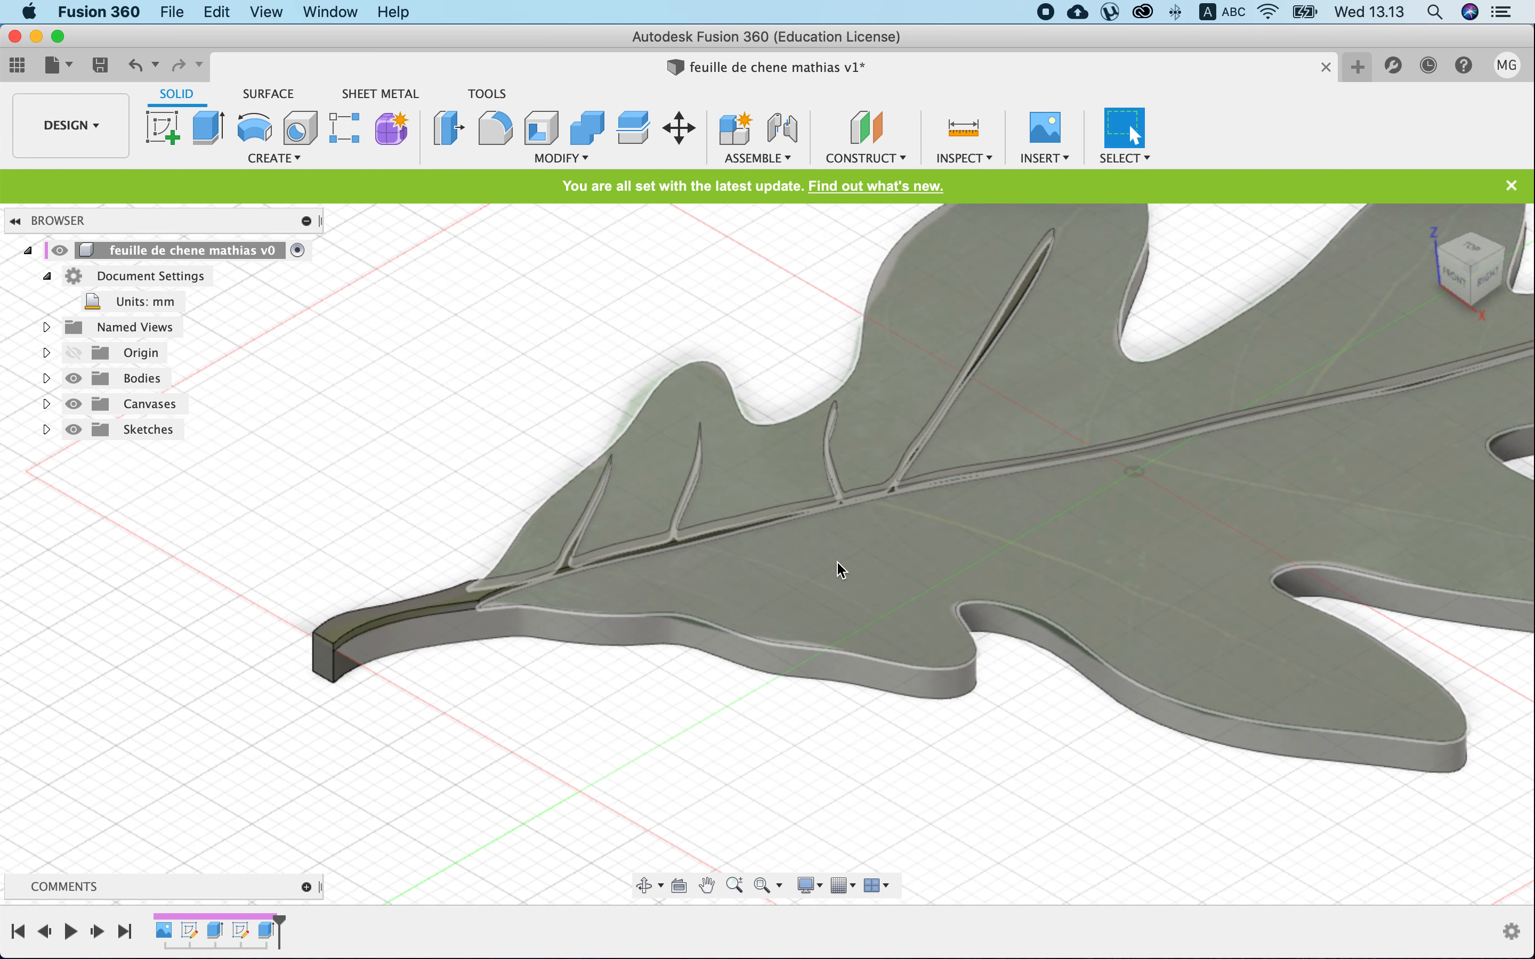
{"action": "scroll", "coordinate": [733, 564], "scroll_direction": "left", "scroll_amount": 10, "text": "shift"}
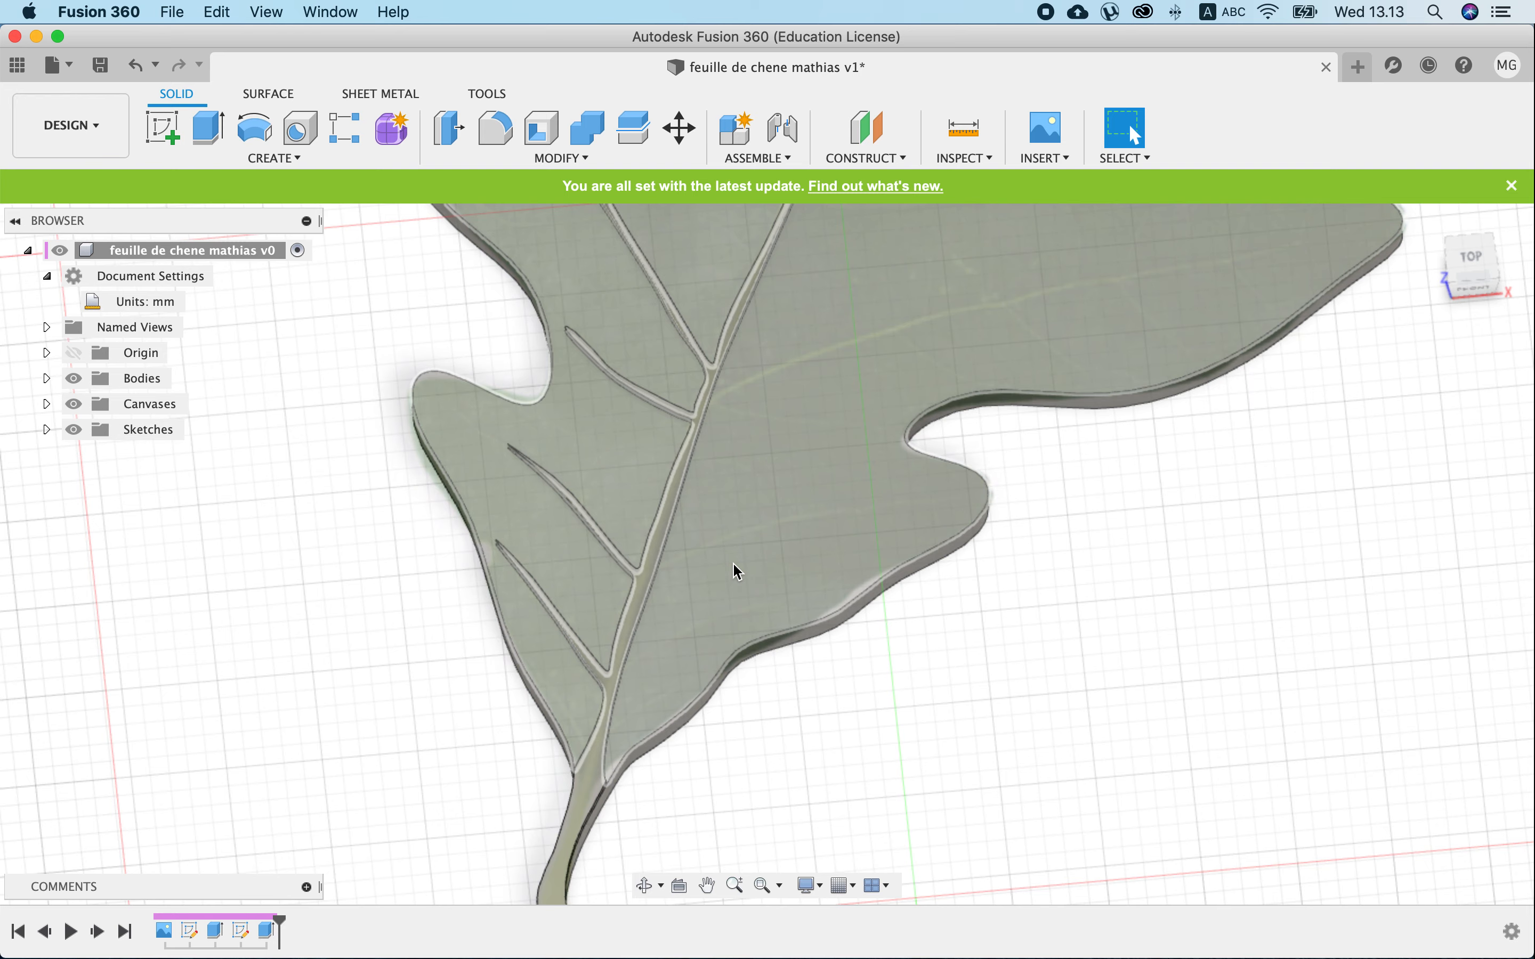
{"action": "scroll", "coordinate": [738, 570], "scroll_direction": "down", "scroll_amount": 10}
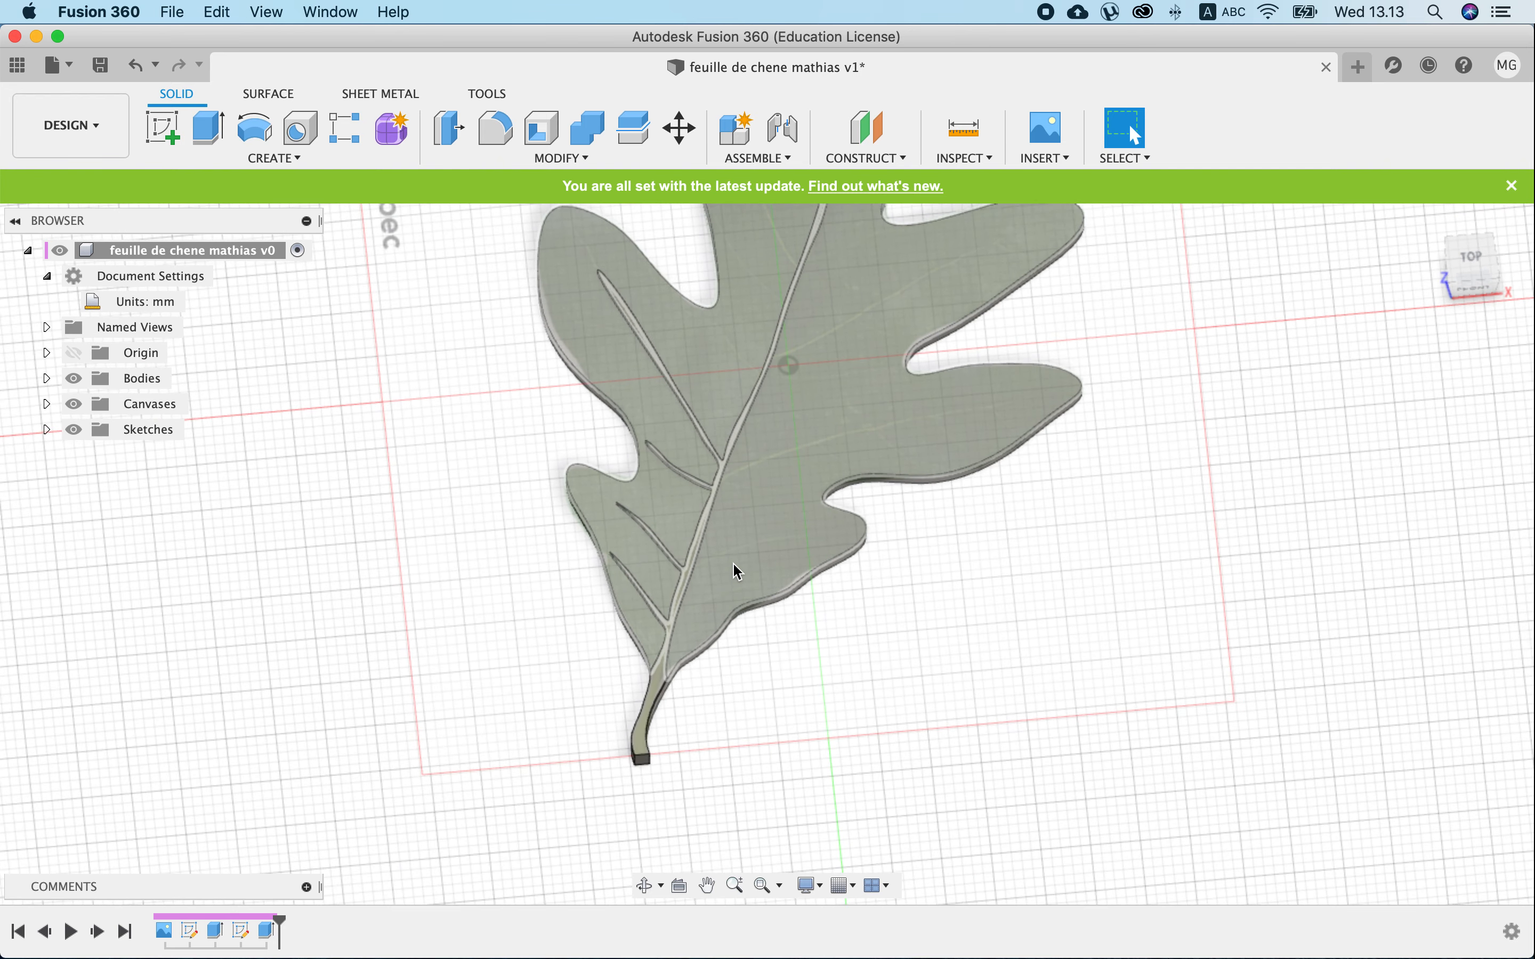
{"action": "scroll", "coordinate": [738, 571], "scroll_direction": "down", "scroll_amount": 10}
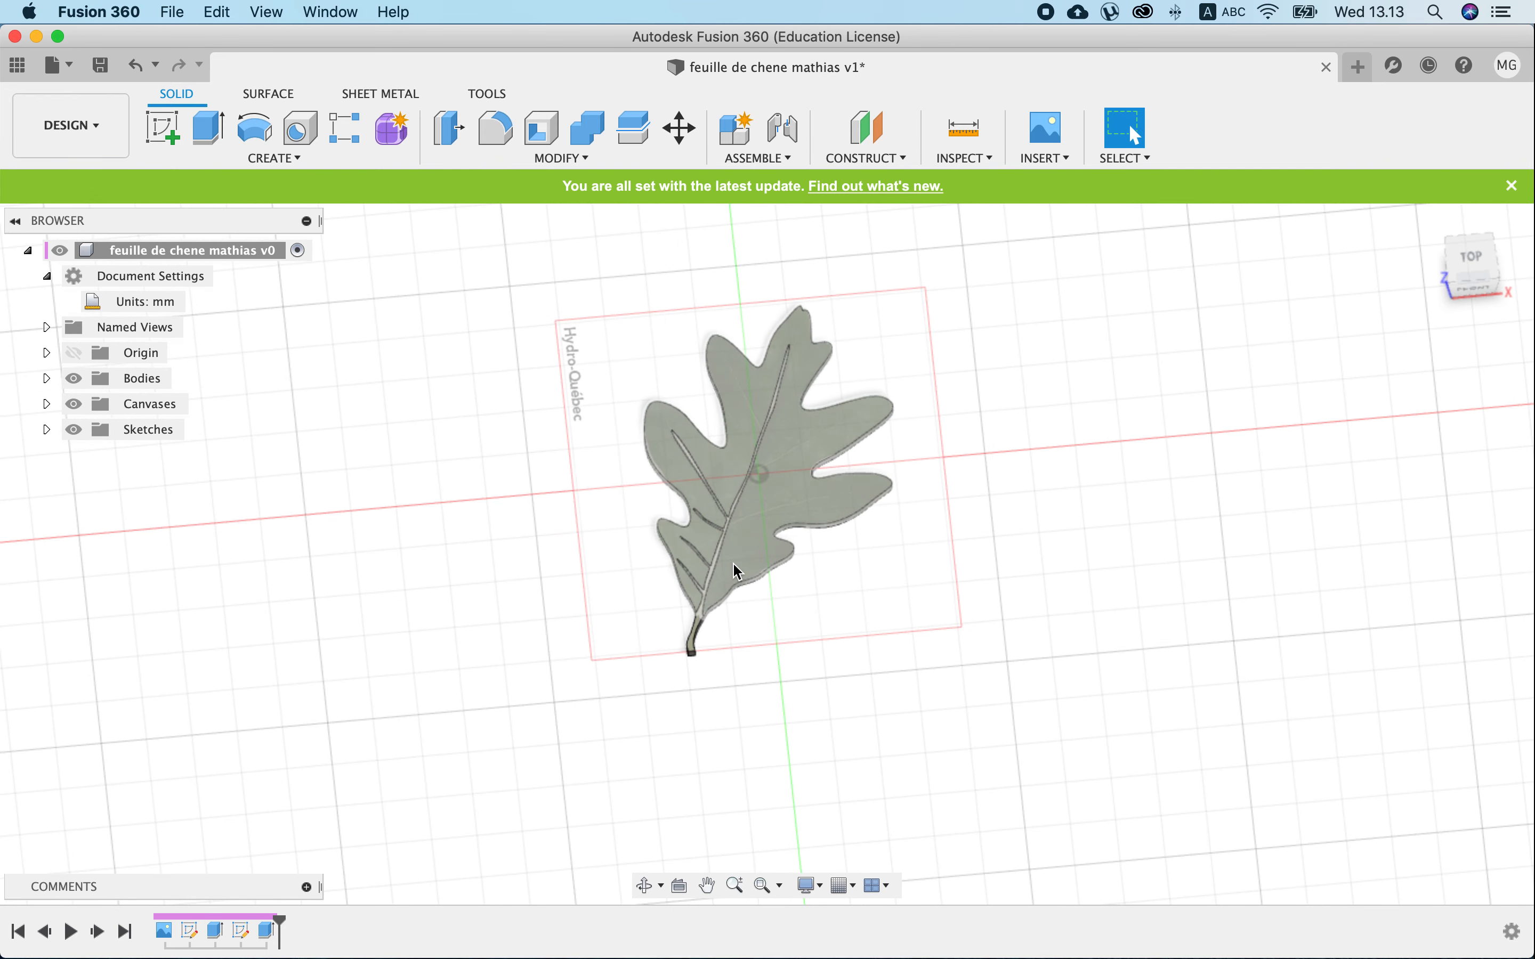
{"action": "scroll", "coordinate": [737, 571], "scroll_direction": "up", "scroll_amount": 5}
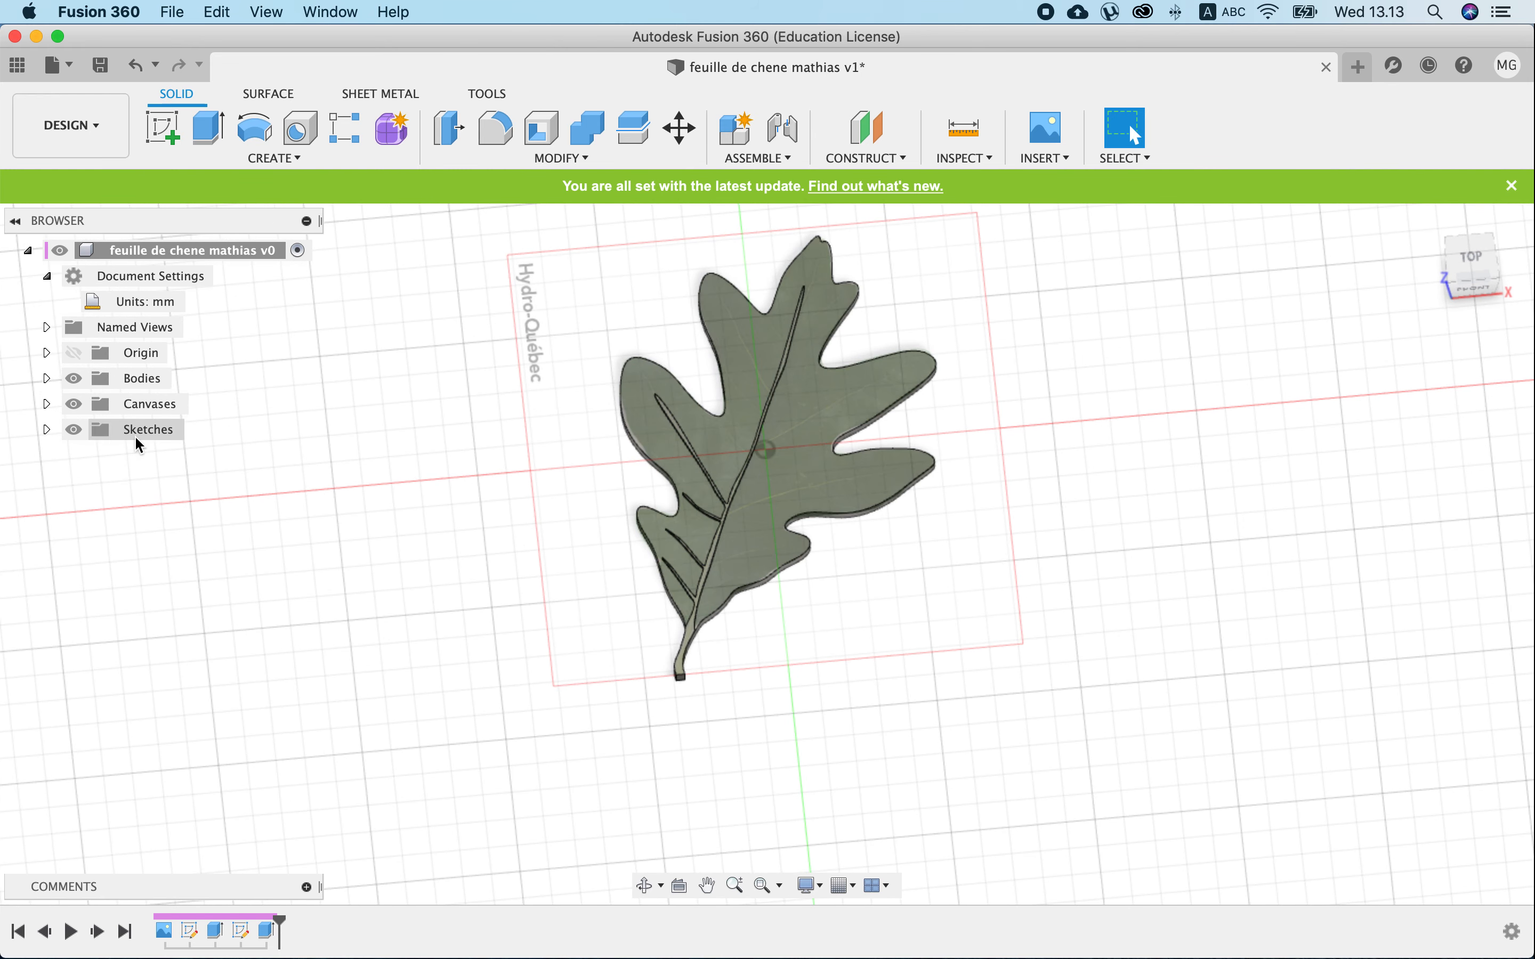
{"action": "left_click", "coordinate": [75, 406]}
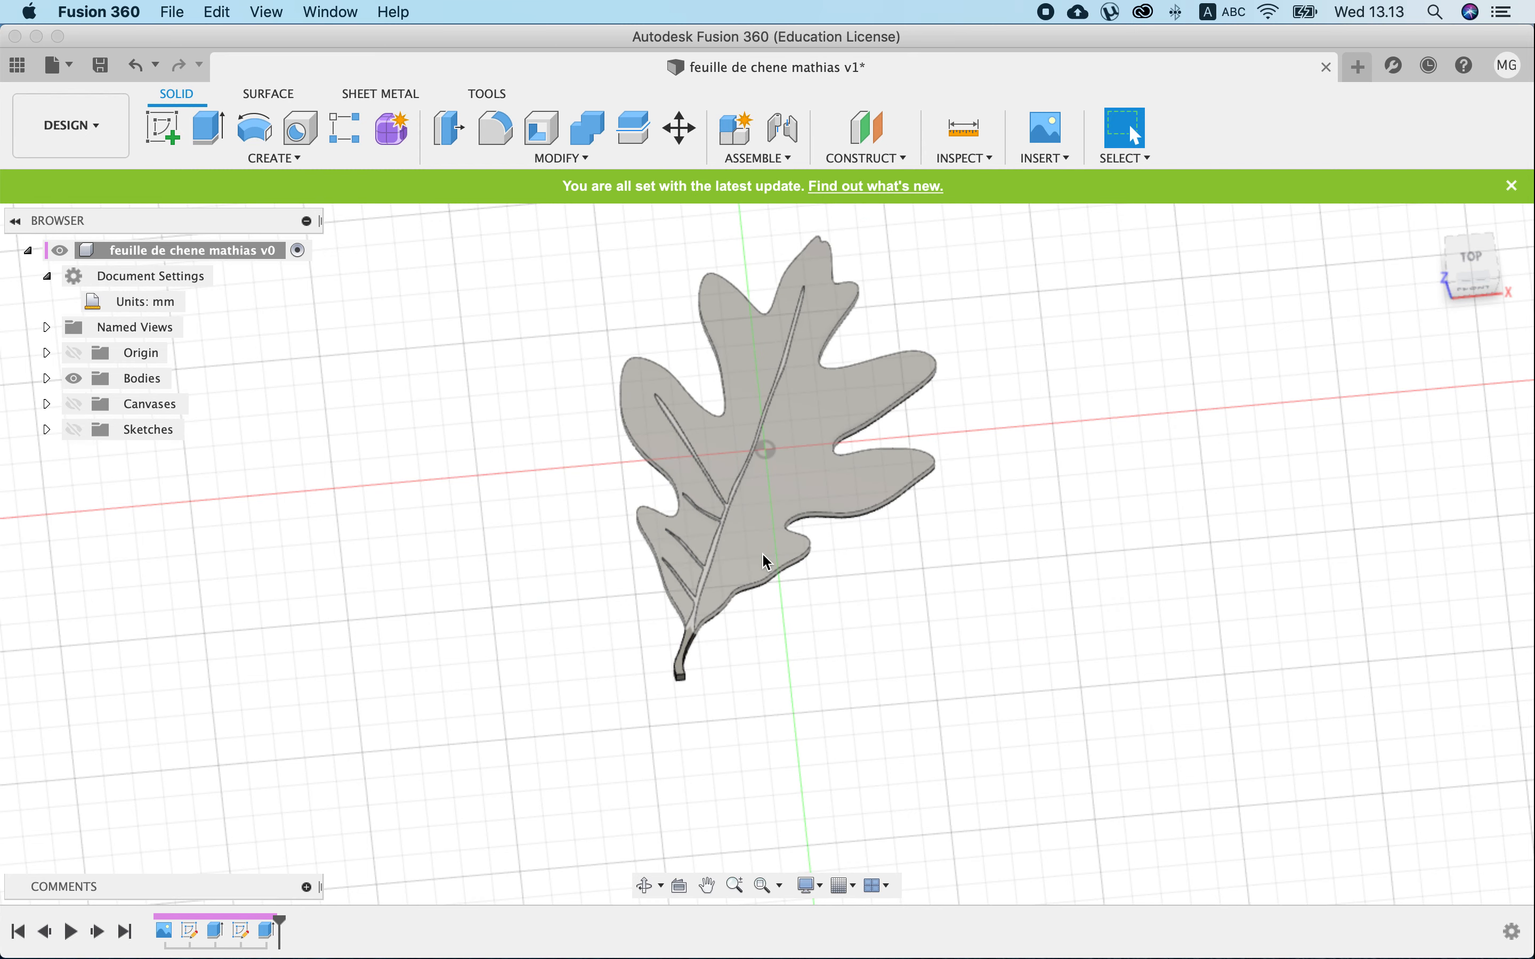
{"action": "key", "text": "o"}
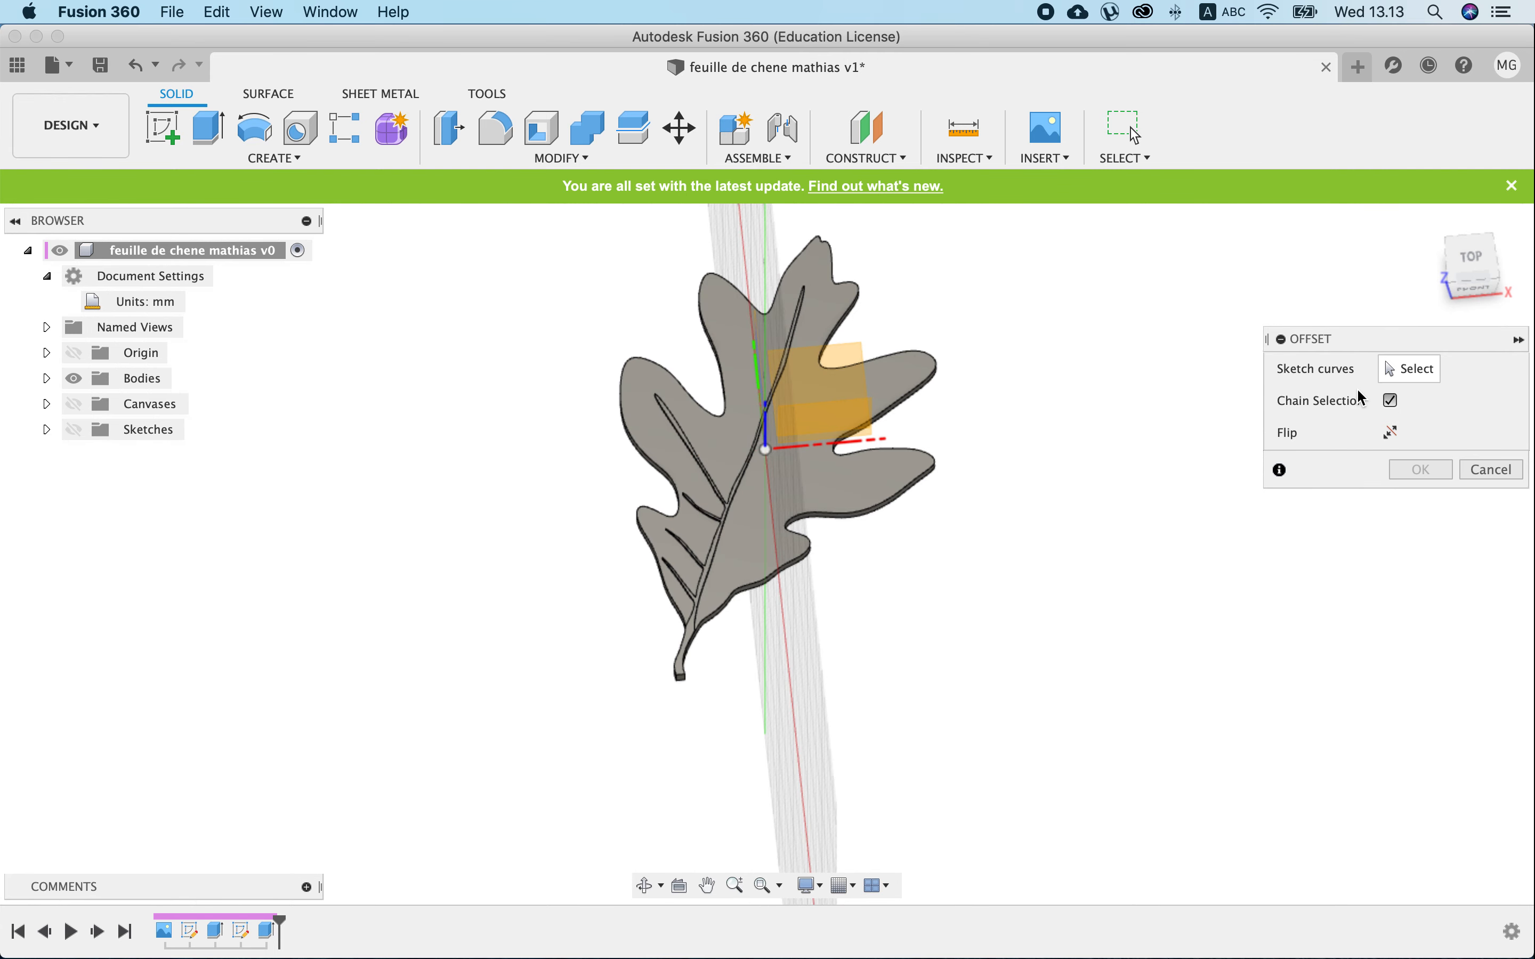
{"action": "left_click", "coordinate": [1492, 469]}
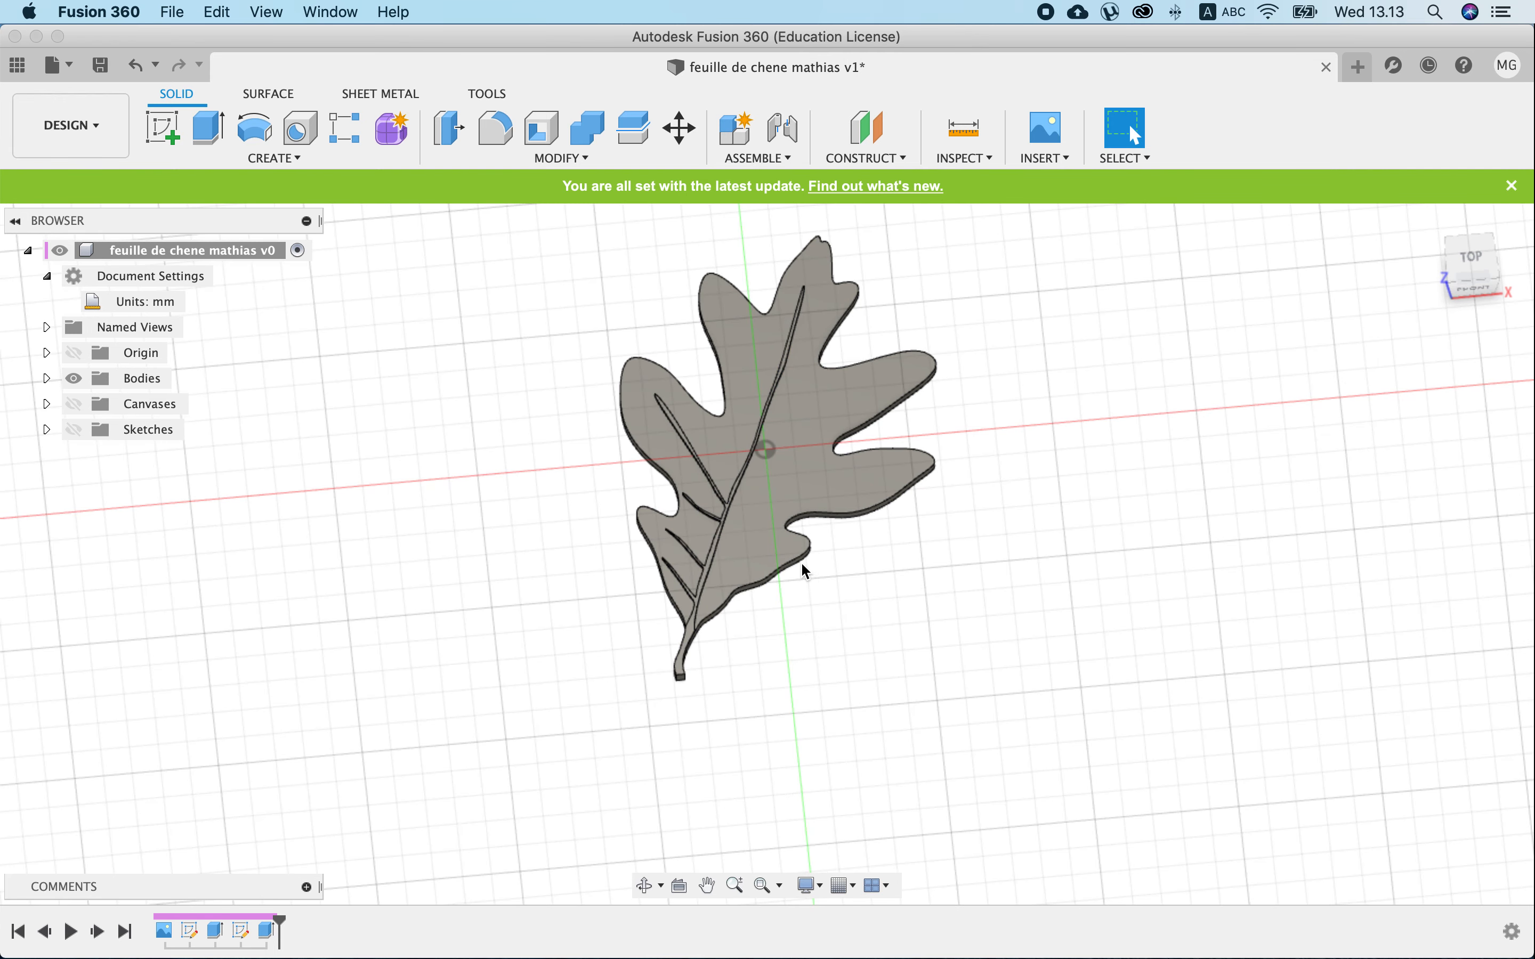
{"action": "scroll", "coordinate": [737, 563], "scroll_direction": "down", "scroll_amount": 10, "text": "shift"}
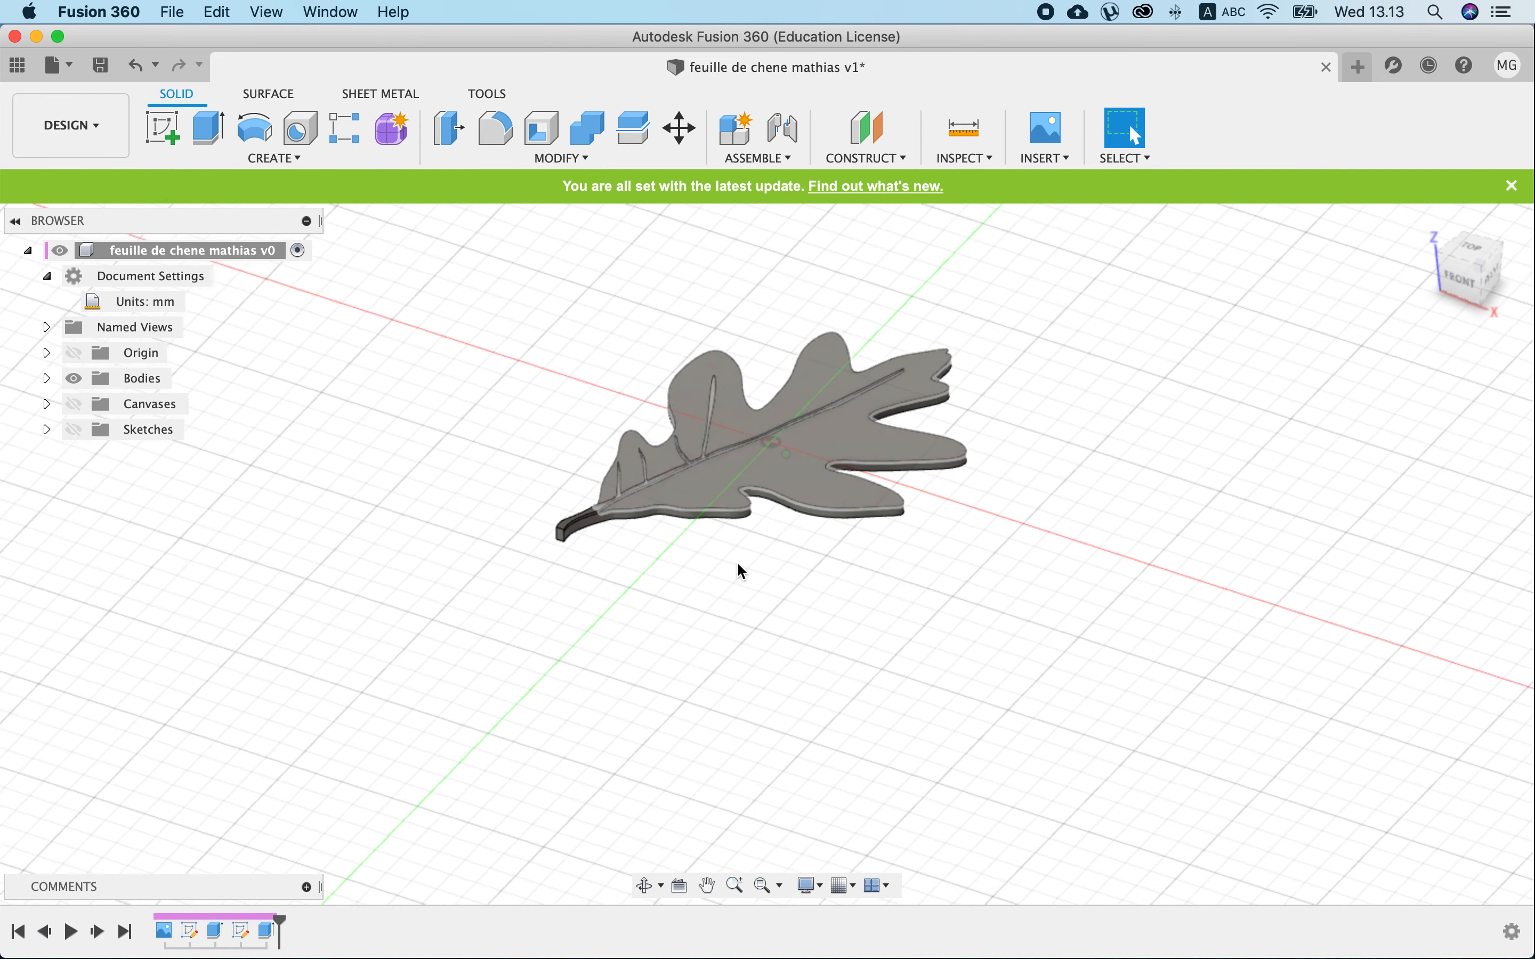
{"action": "scroll", "coordinate": [737, 563], "scroll_direction": "up", "scroll_amount": 8, "text": "shift"}
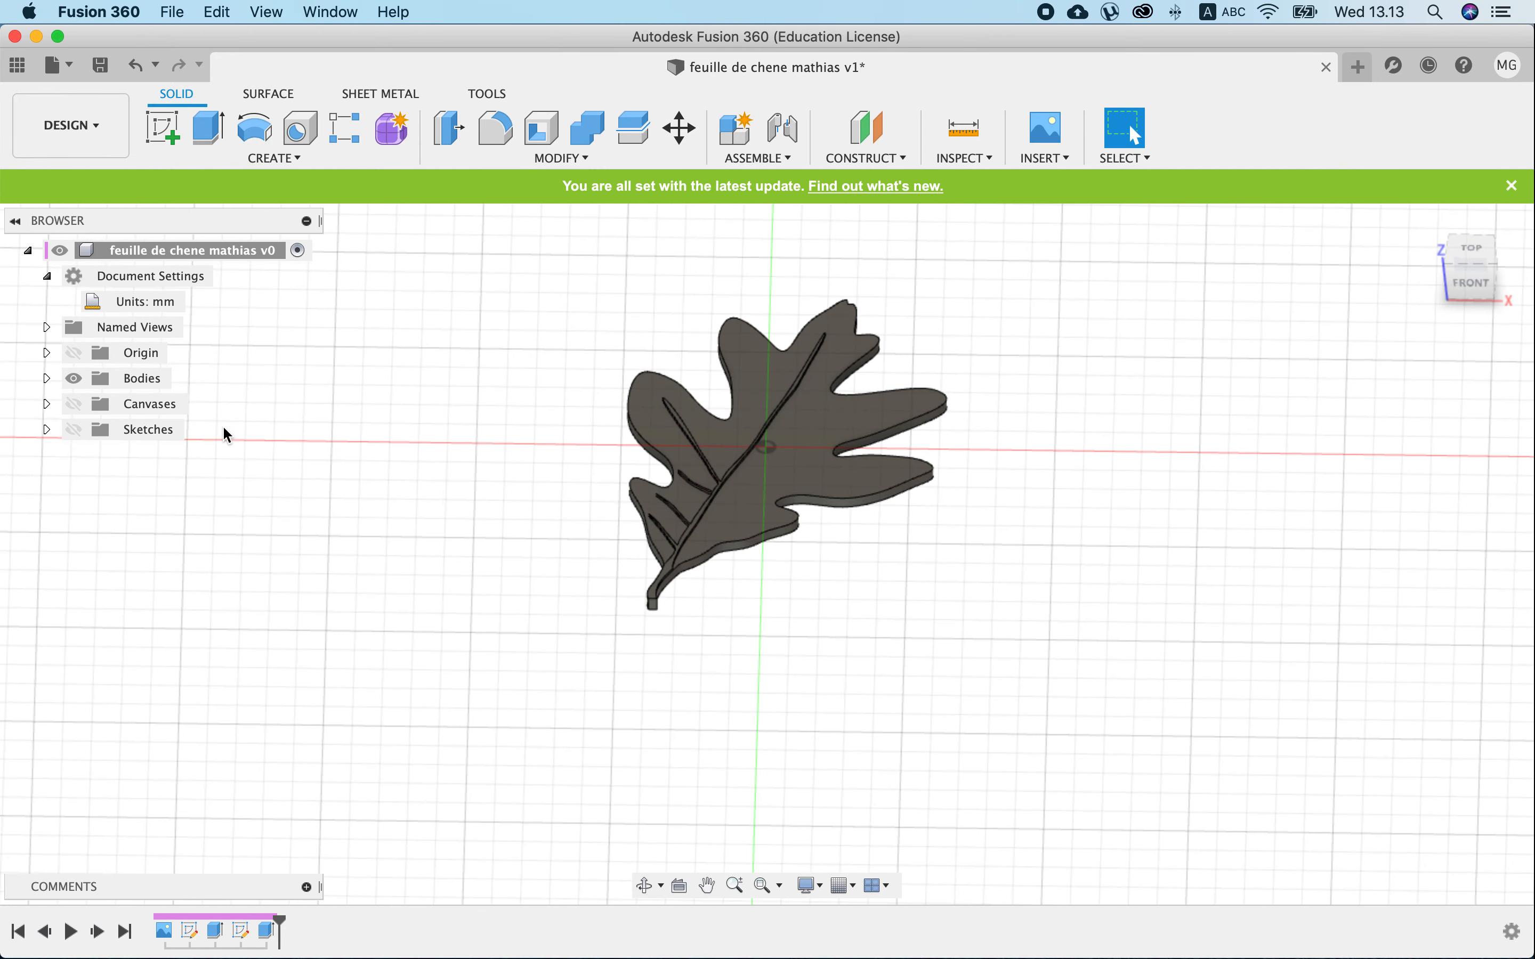
Expand the list of bodies and save the design.
{"action": "left_click", "coordinate": [48, 380]}
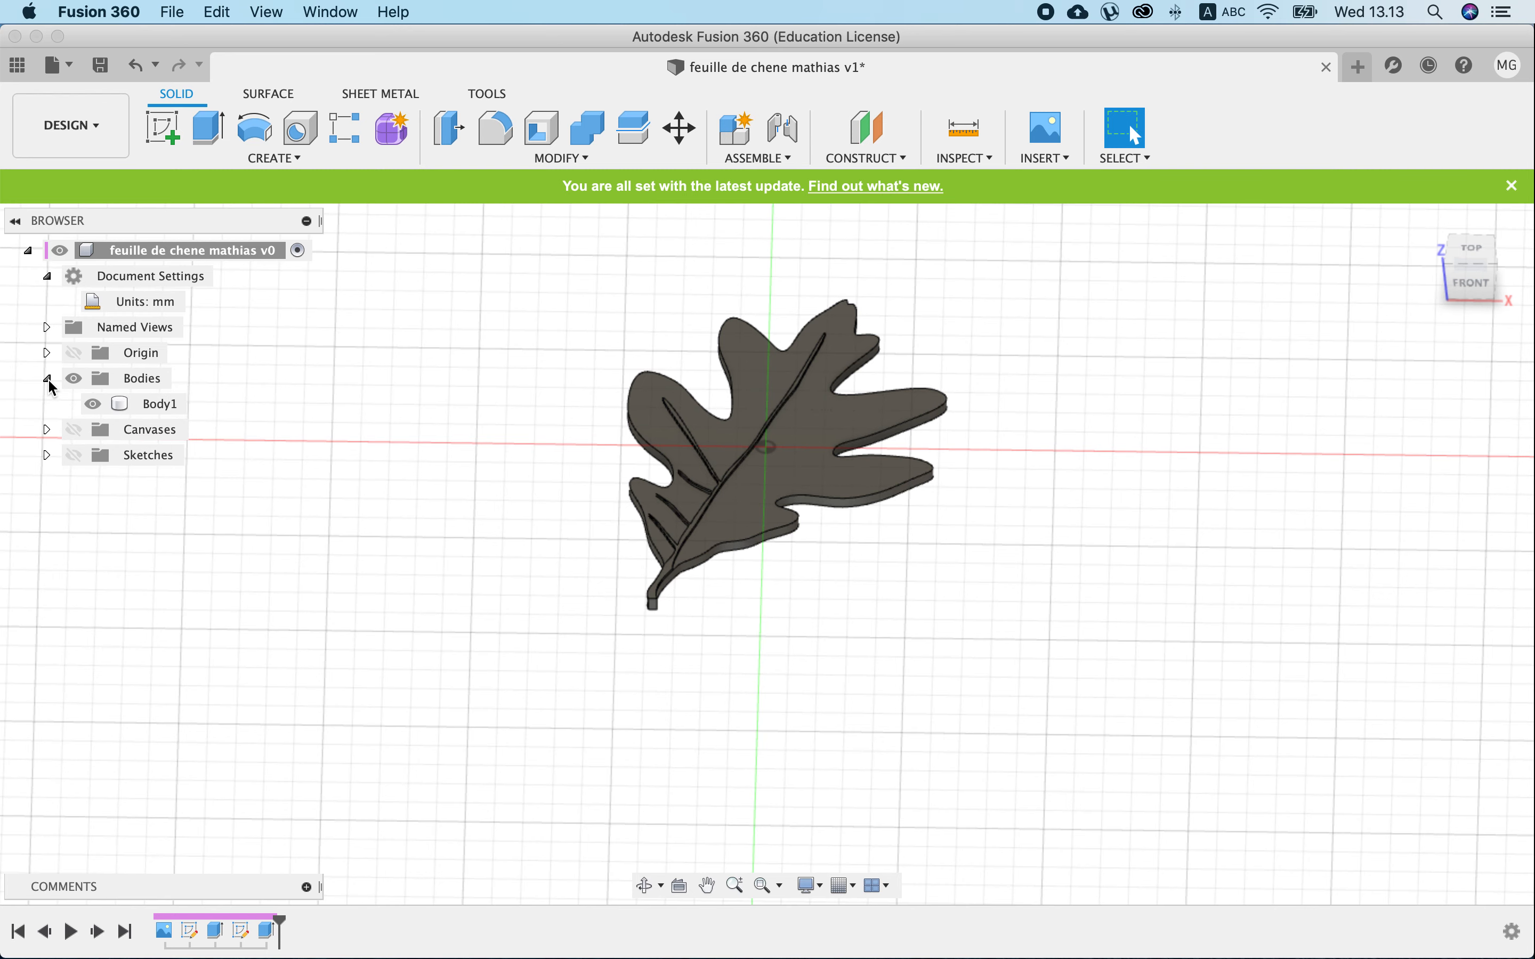
{"action": "right_click", "coordinate": [163, 411]}
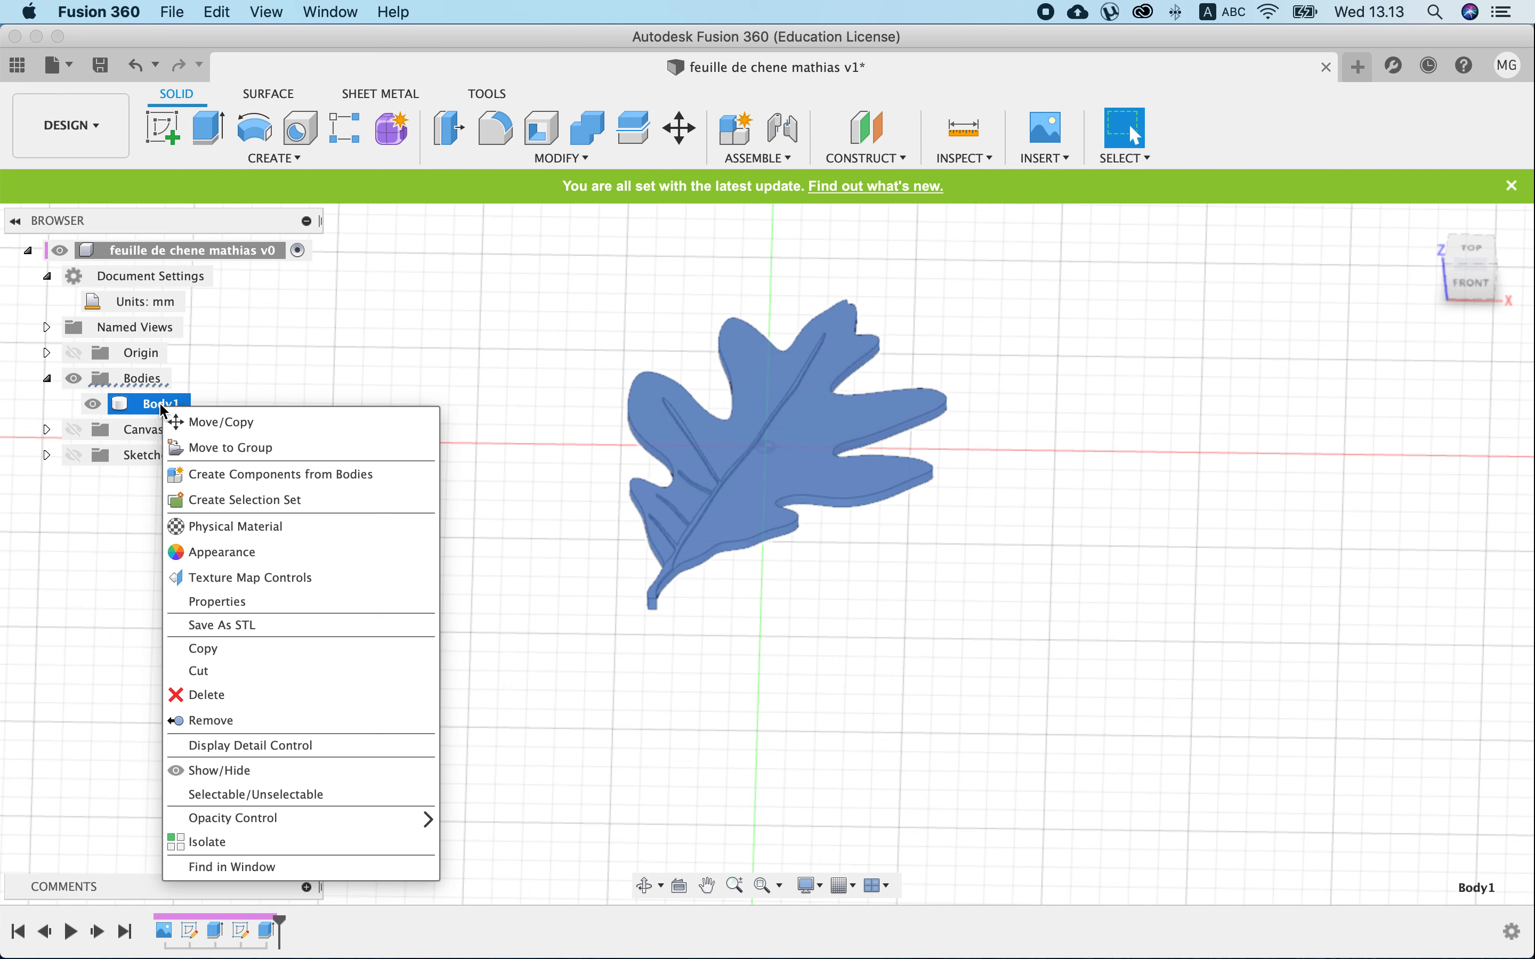
{"action": "left_click", "coordinate": [105, 70]}
{"action": "left_click", "coordinate": [105, 70]}
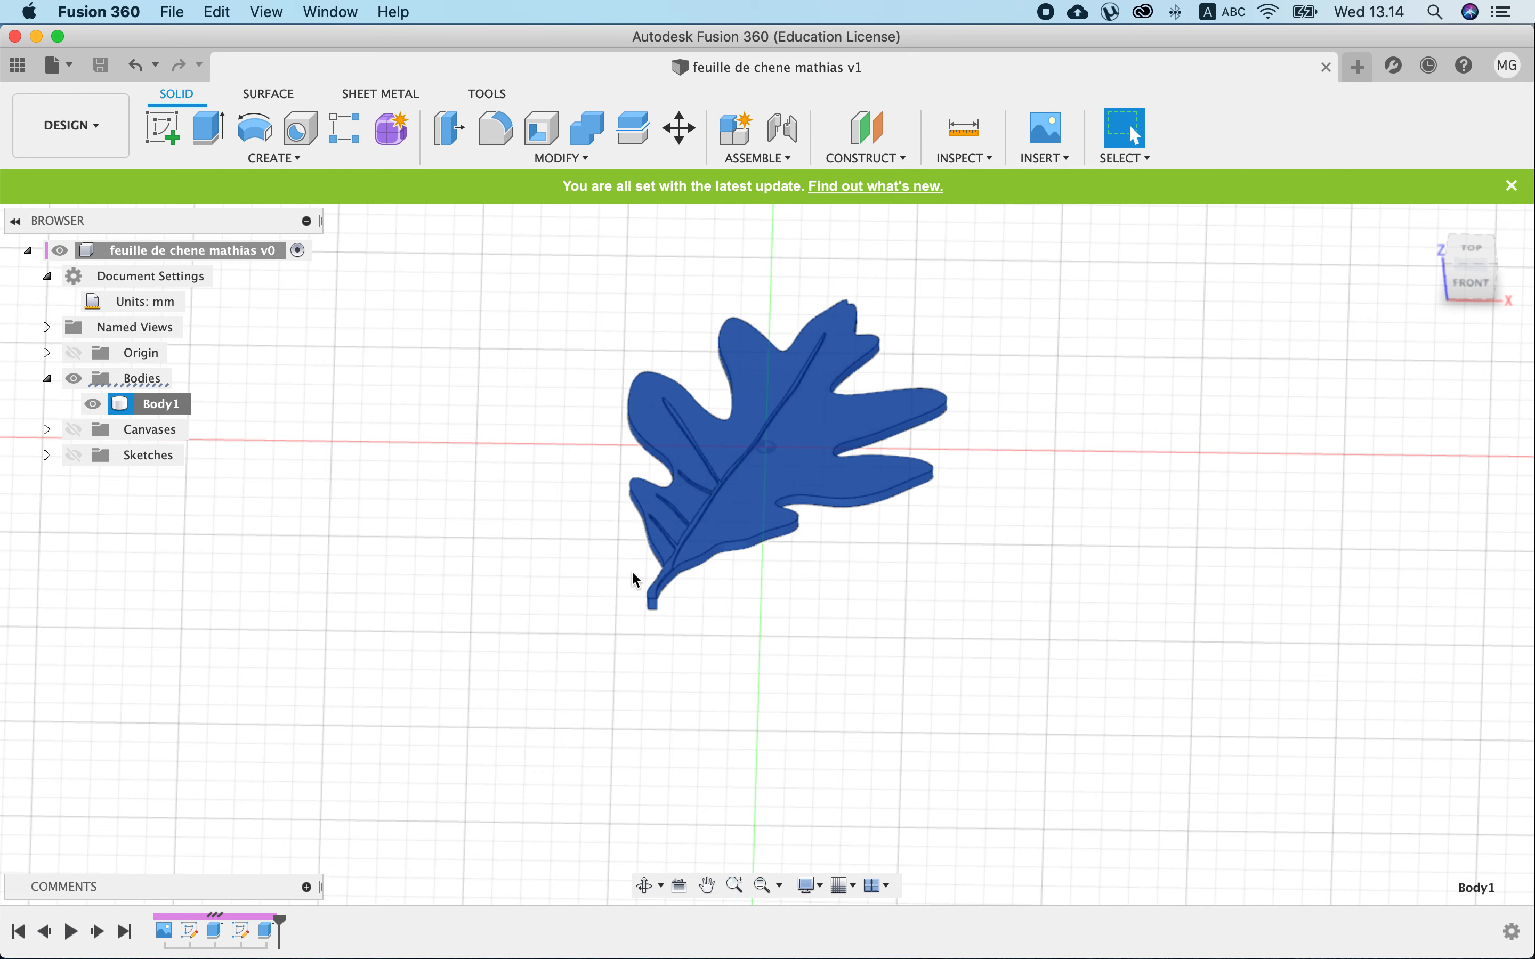
{"action": "left_click", "coordinate": [731, 563]}
Open the STL export options for the leaf body and close them without exporting.
{"action": "right_click", "coordinate": [162, 413]}
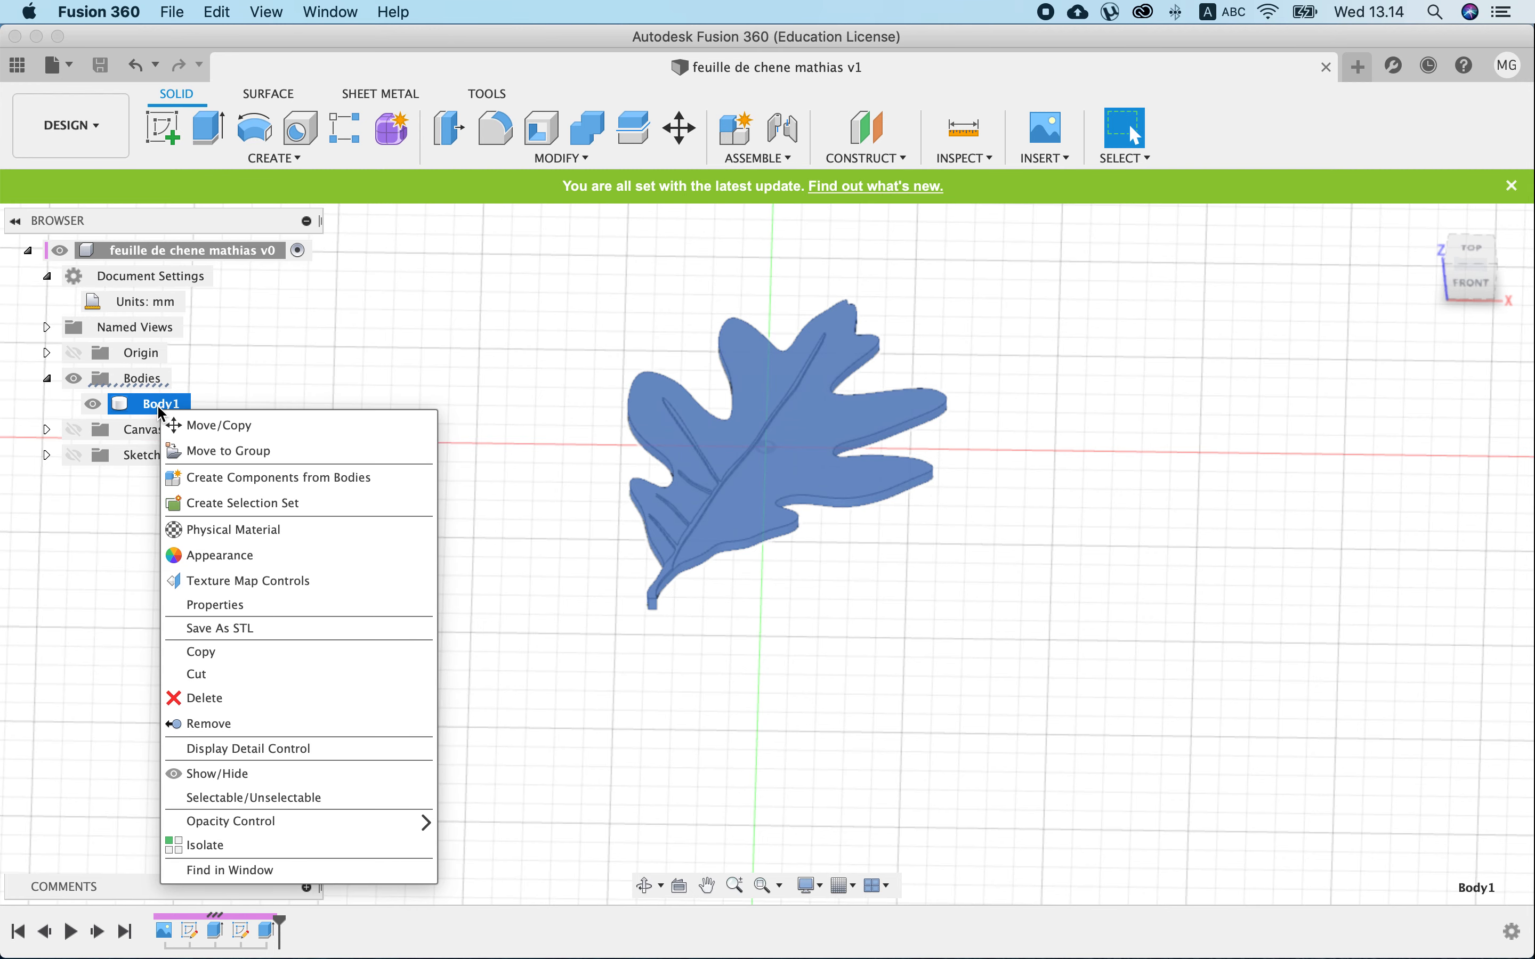
{"action": "left_click", "coordinate": [233, 632]}
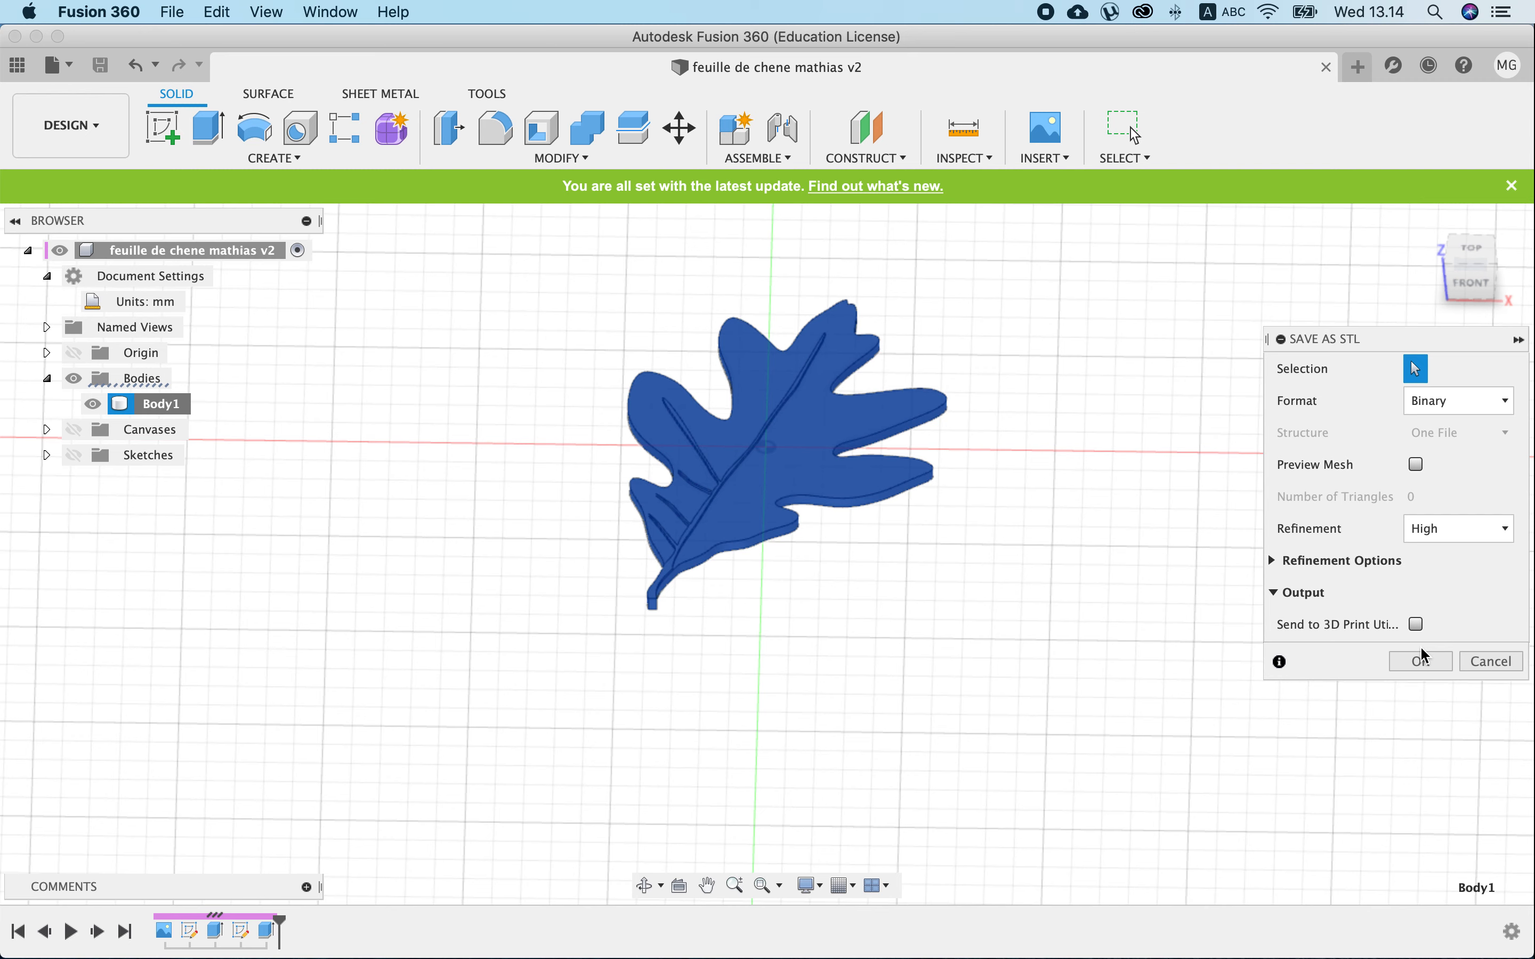
{"action": "left_click", "coordinate": [1492, 663]}
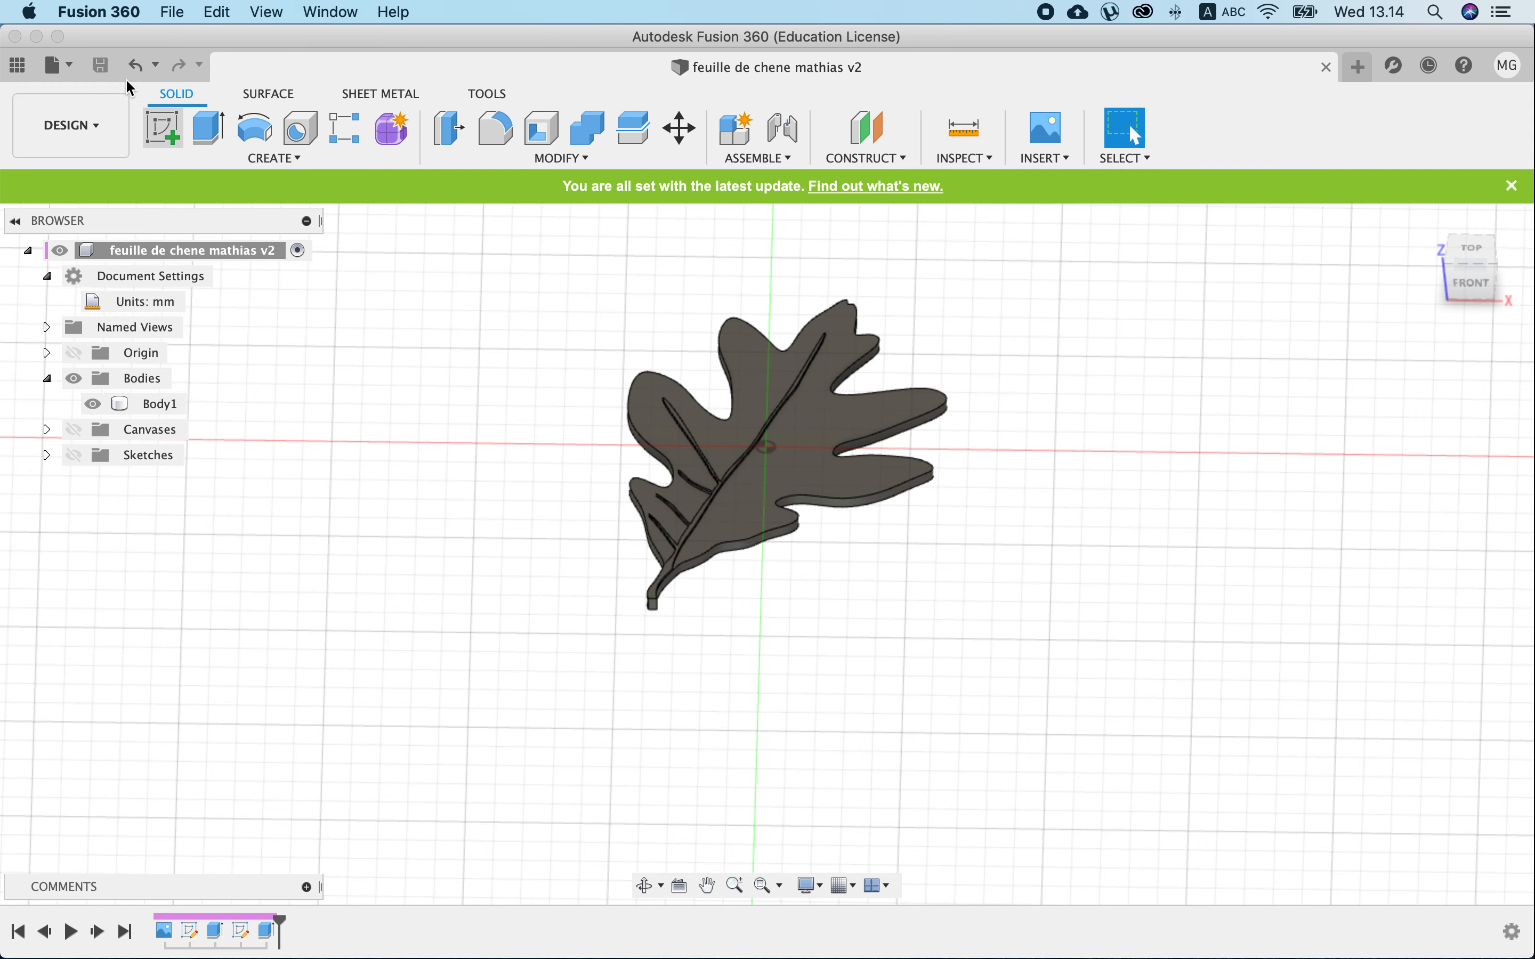
Browse to the Tests folder in the Technologie project and show the saved oak leaf design's version history.
{"action": "left_click", "coordinate": [18, 65]}
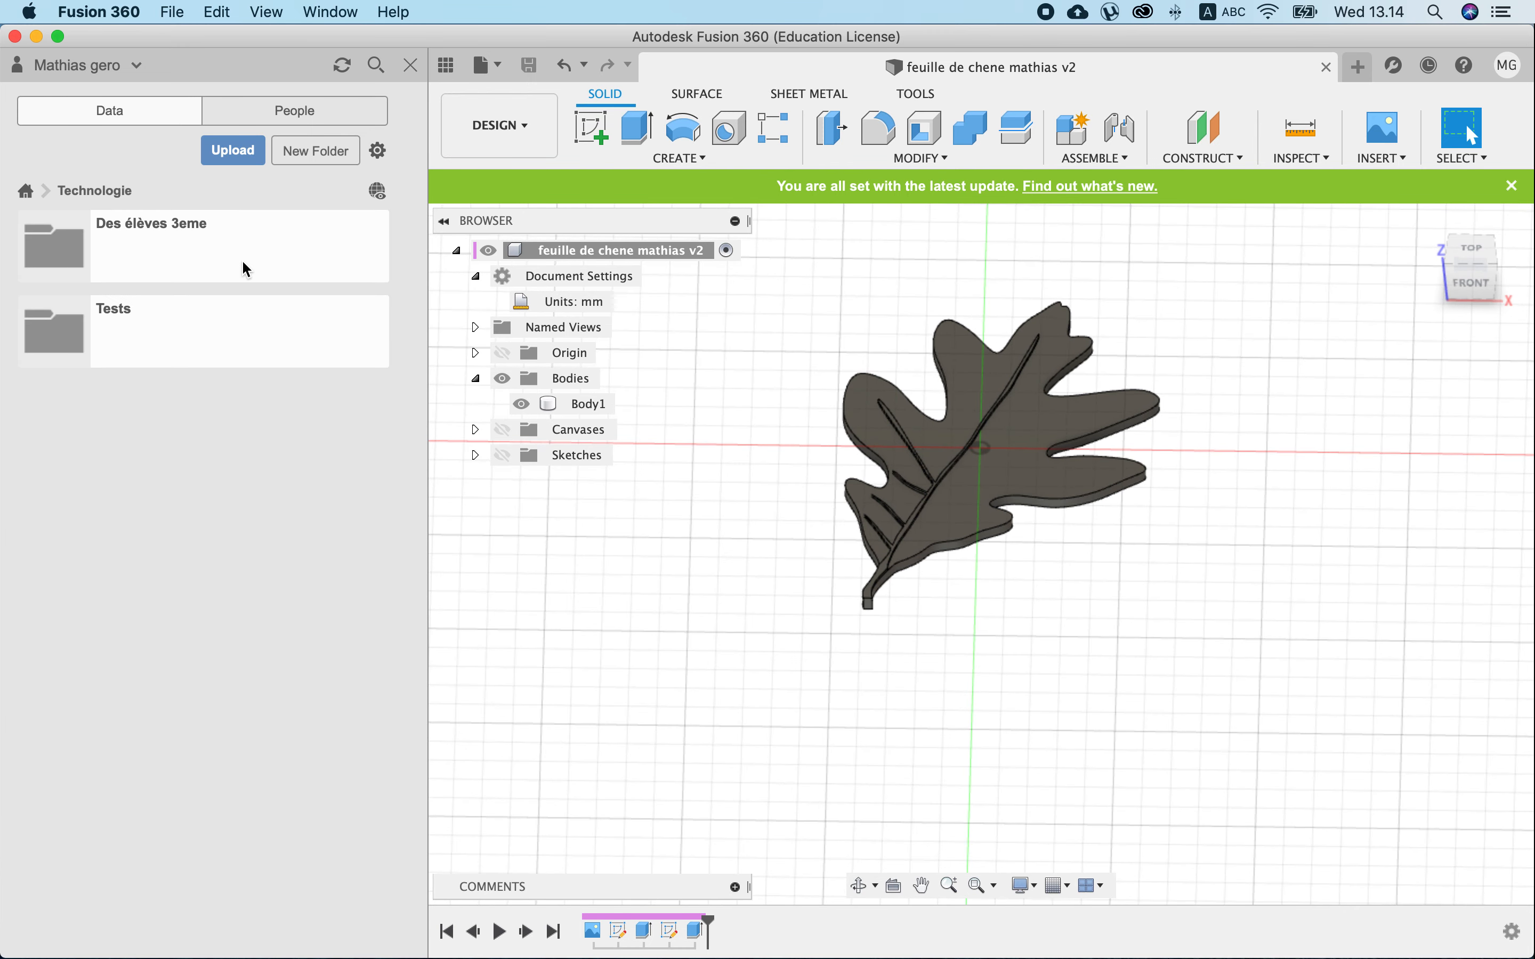
{"action": "left_click", "coordinate": [60, 335]}
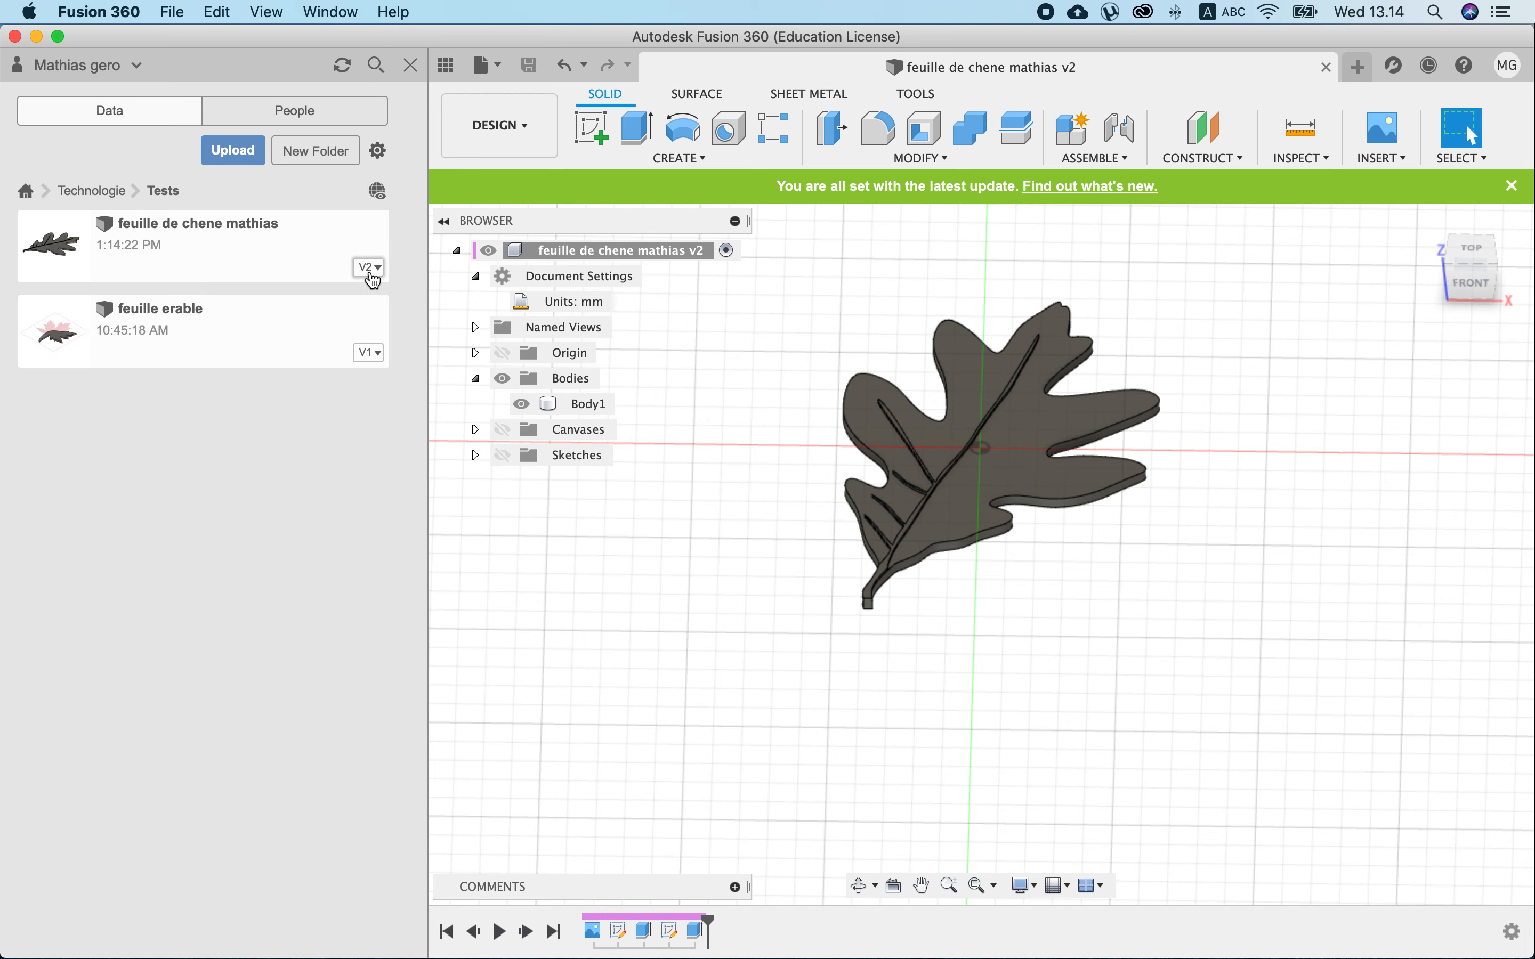
{"action": "left_click", "coordinate": [381, 282]}
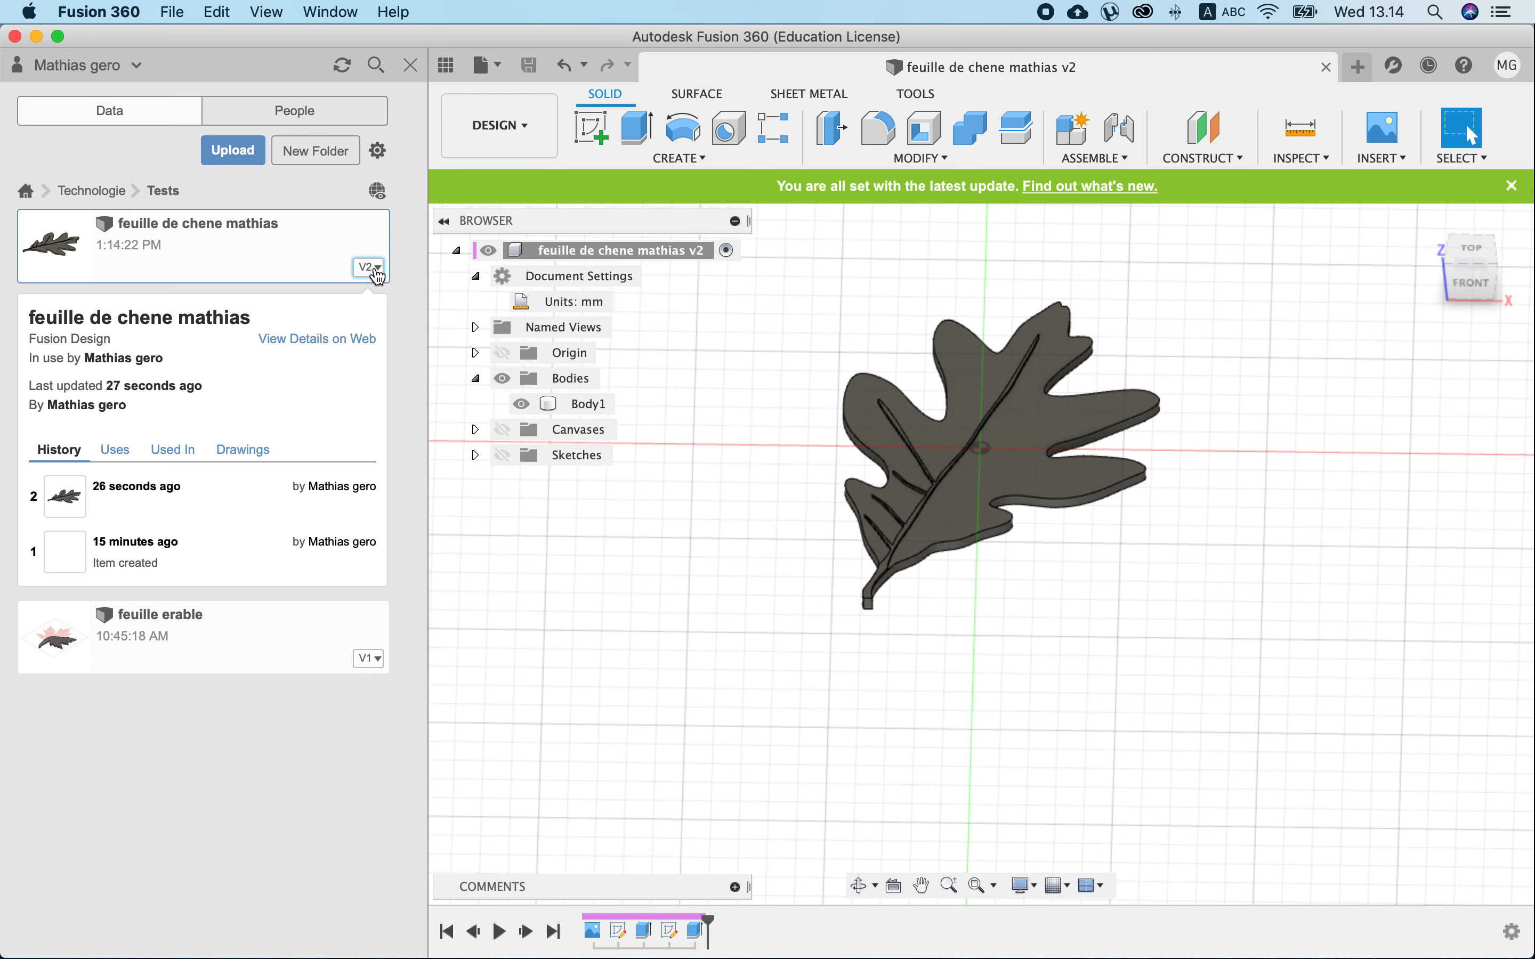
Share the oak leaf design's latest version through a public link with downloading allowed, and select the link address.
{"action": "right_click", "coordinate": [302, 255]}
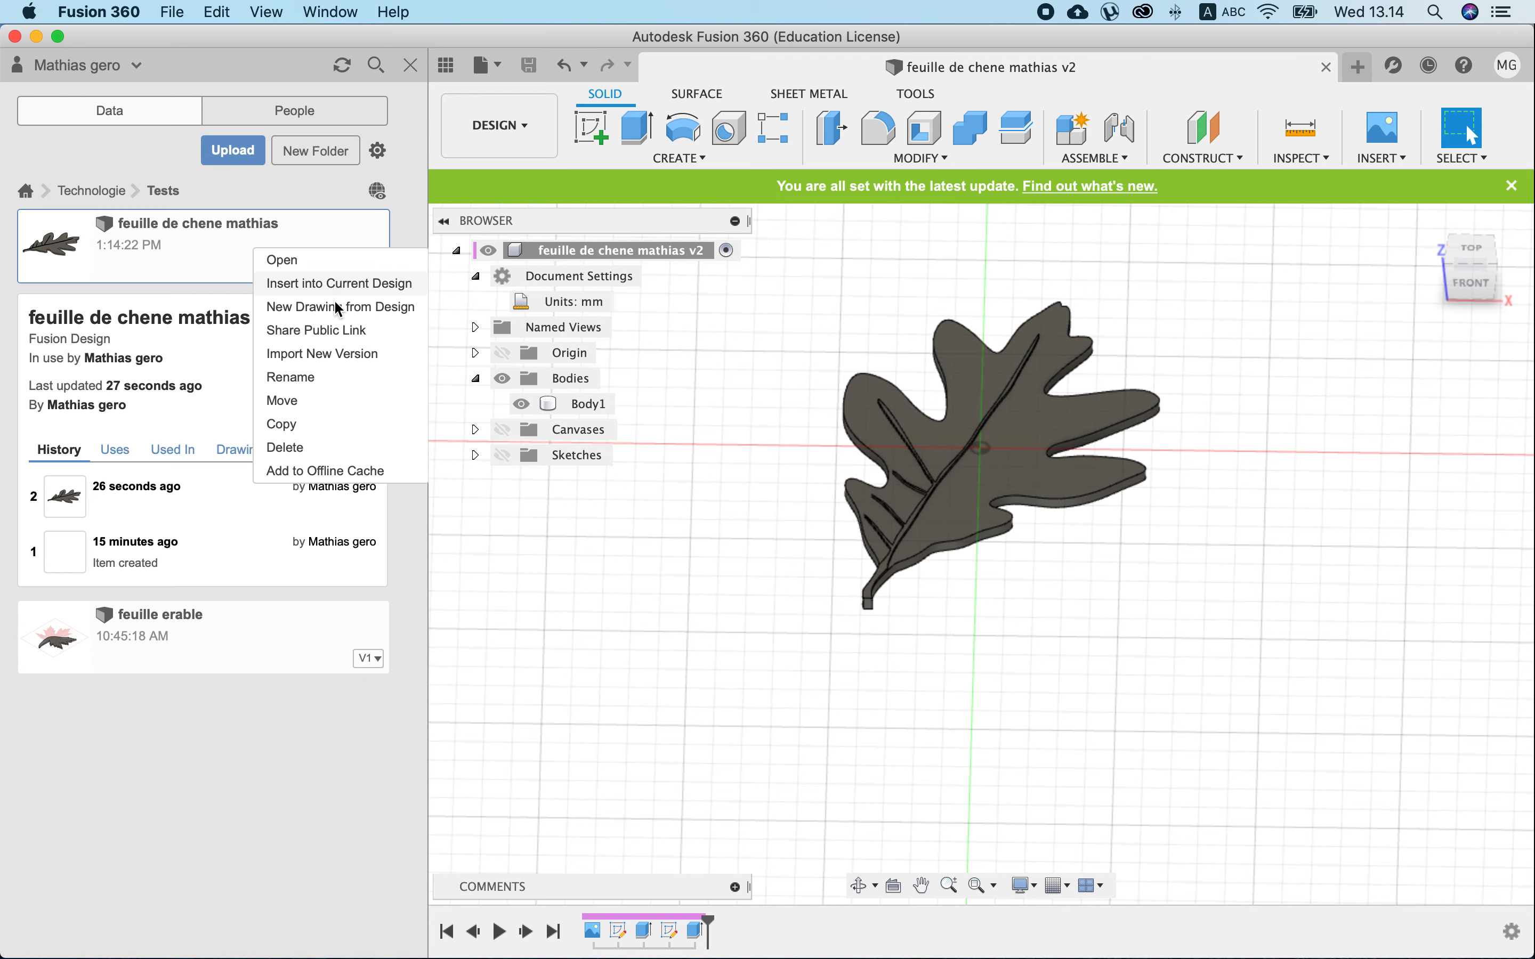
{"action": "left_click", "coordinate": [334, 330]}
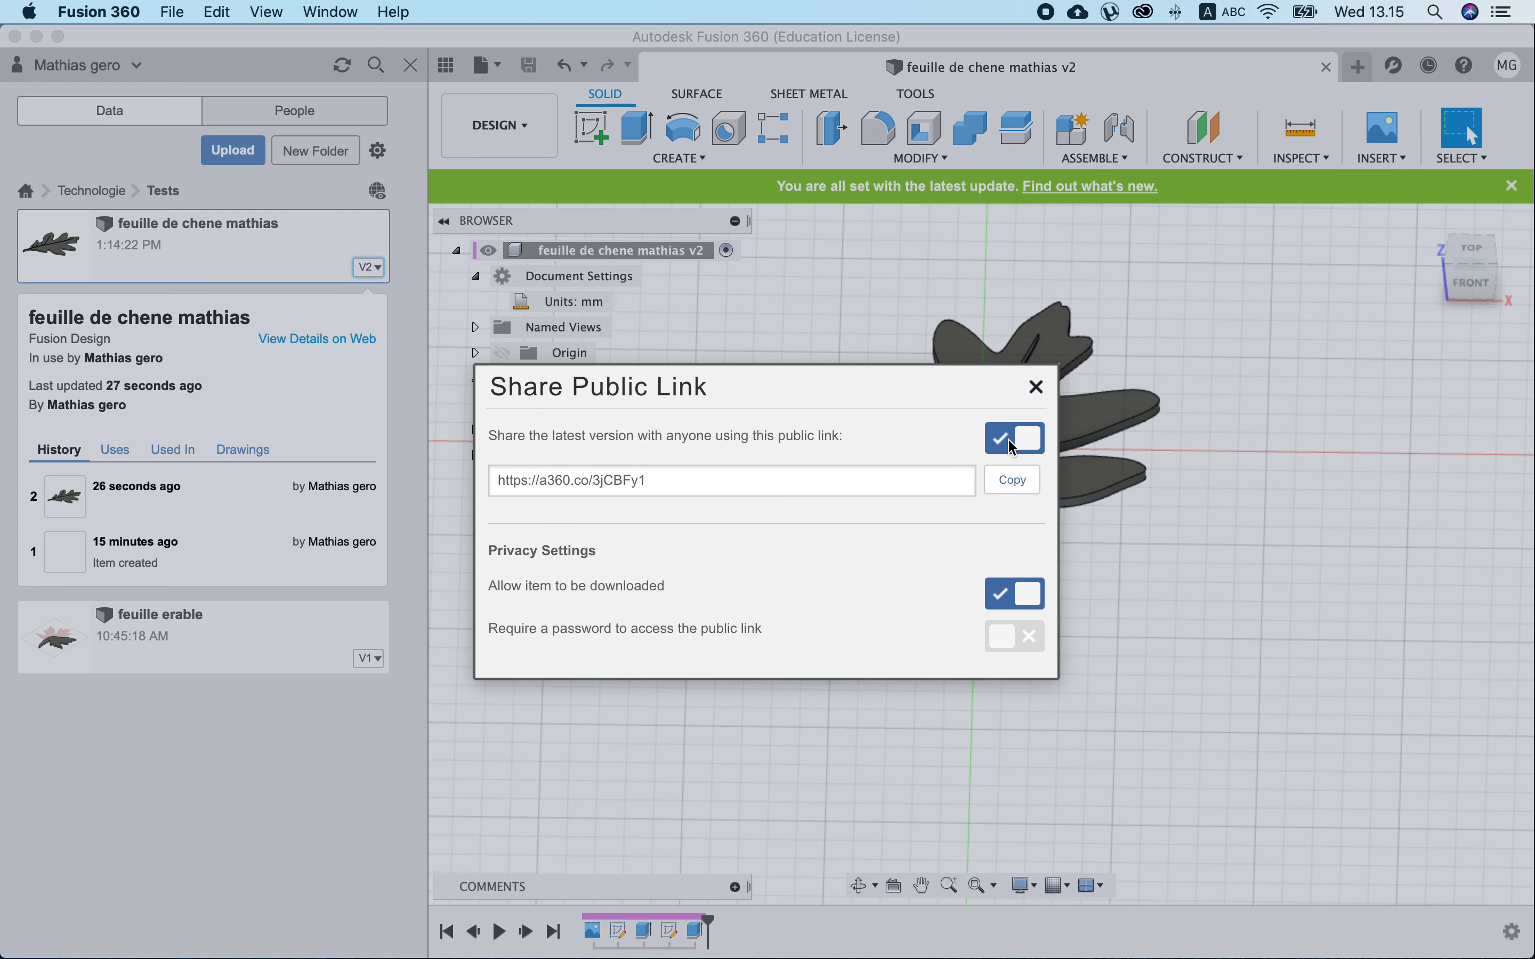
{"action": "triple_click", "coordinate": [562, 476]}
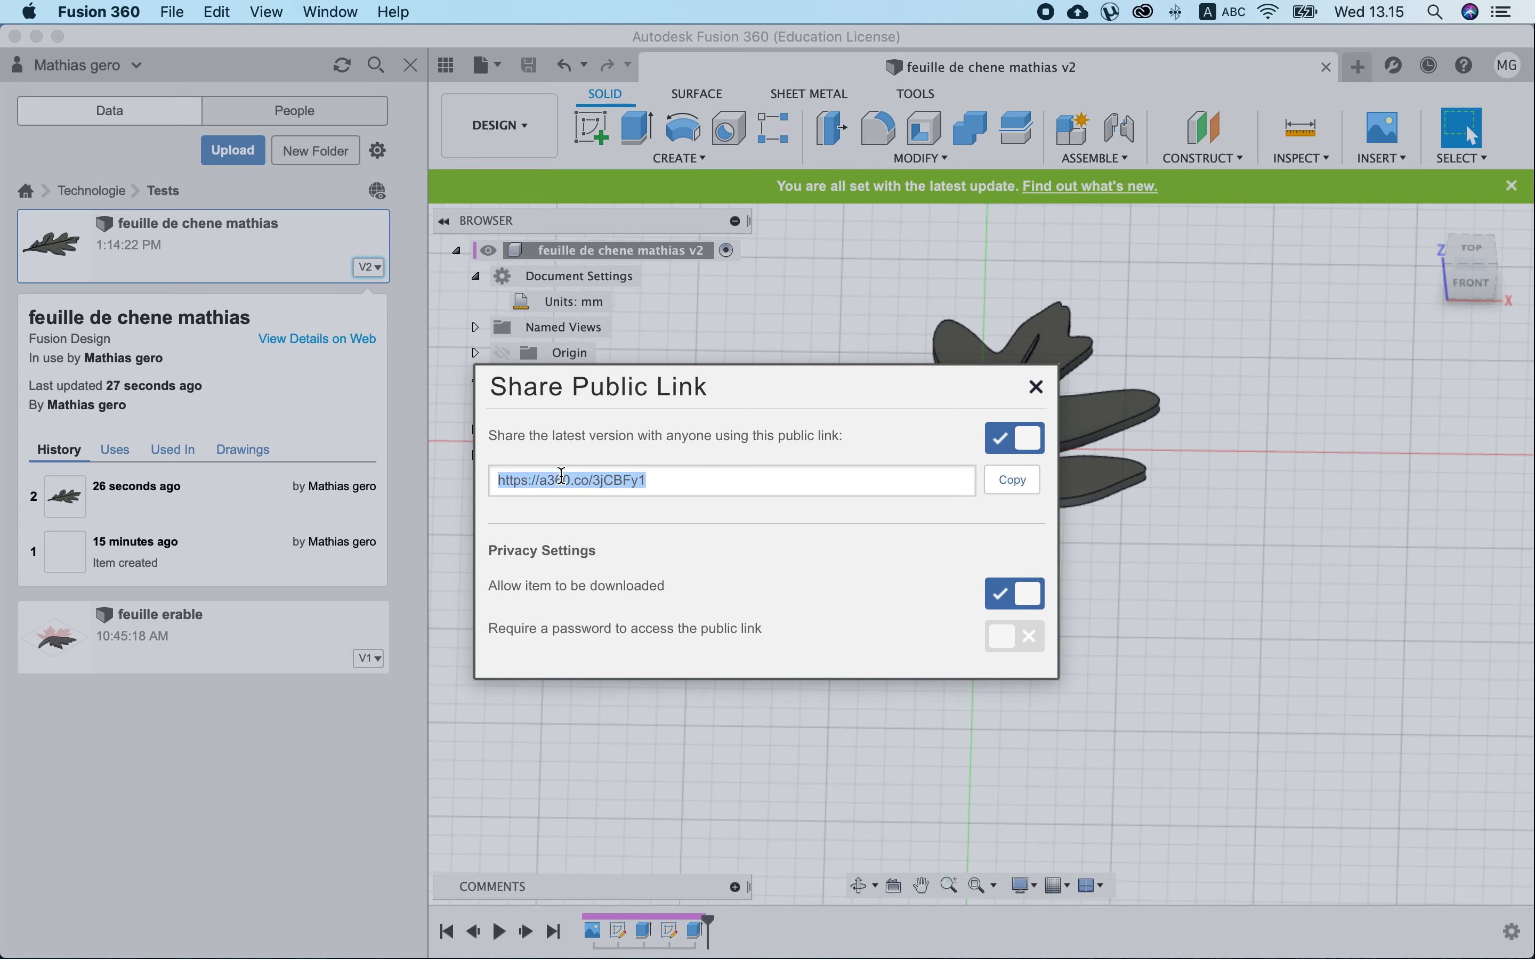